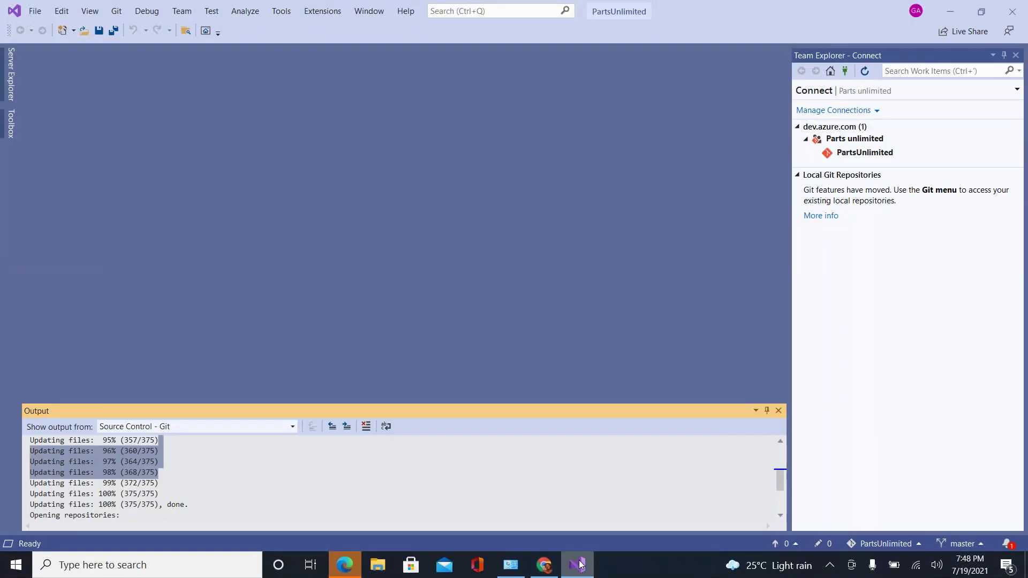
Connect to the Parts unlimited TFVC project, open its Source Control Explorer and close the Output window.
left_click(865, 72)
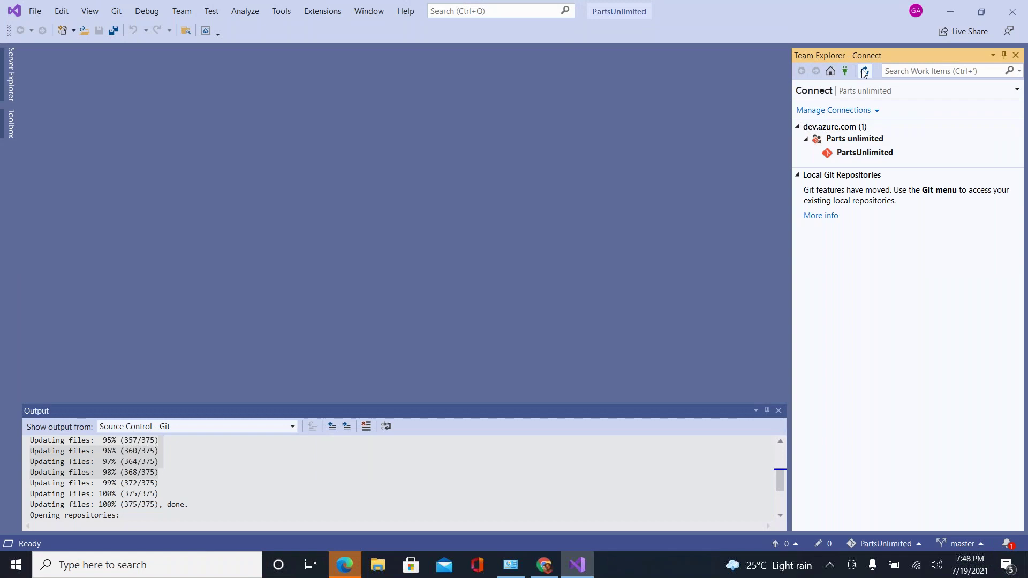
double_click(855, 154)
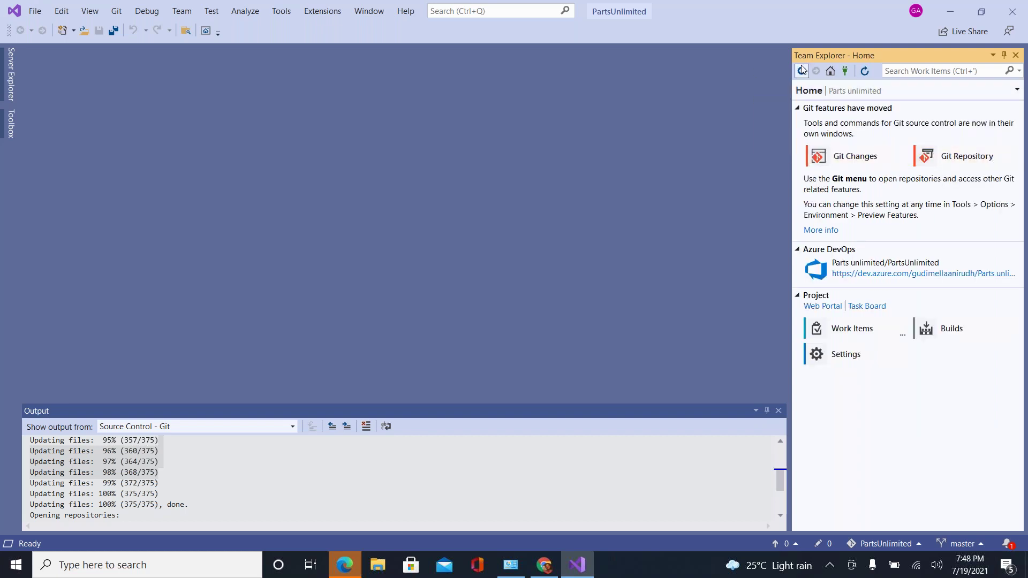
left_click(800, 72)
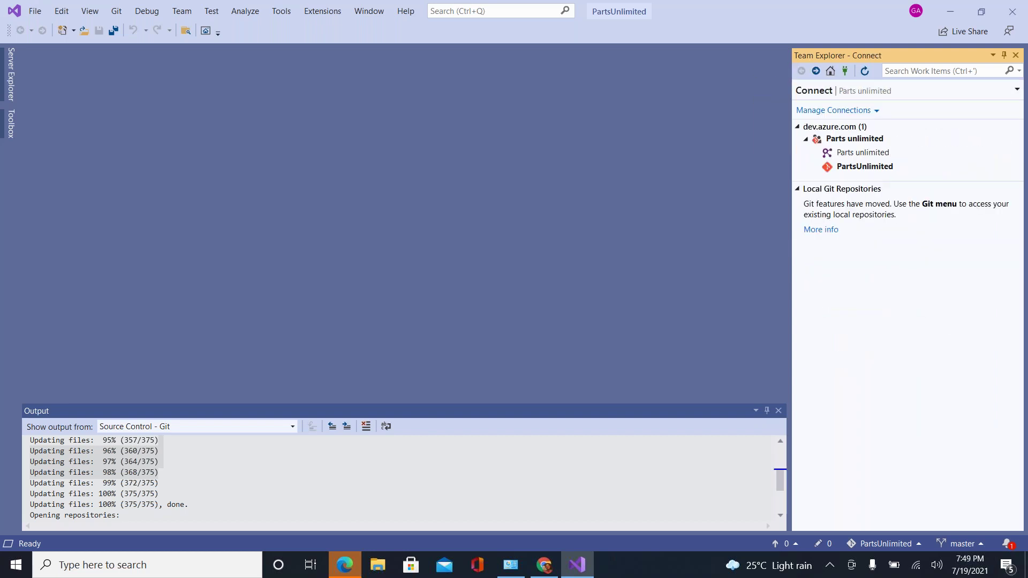
double_click(868, 155)
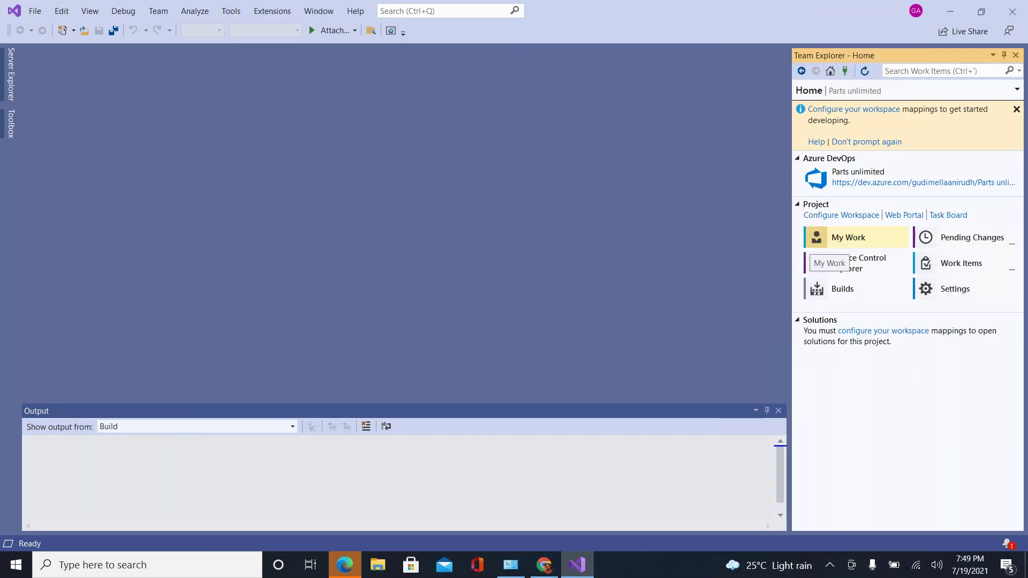
left_click(843, 265)
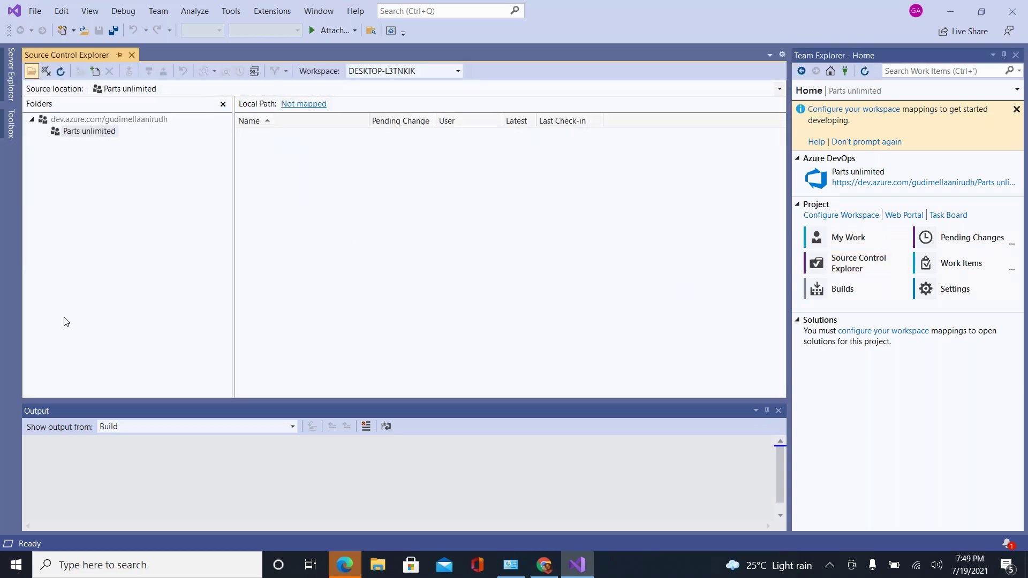
left_click(778, 411)
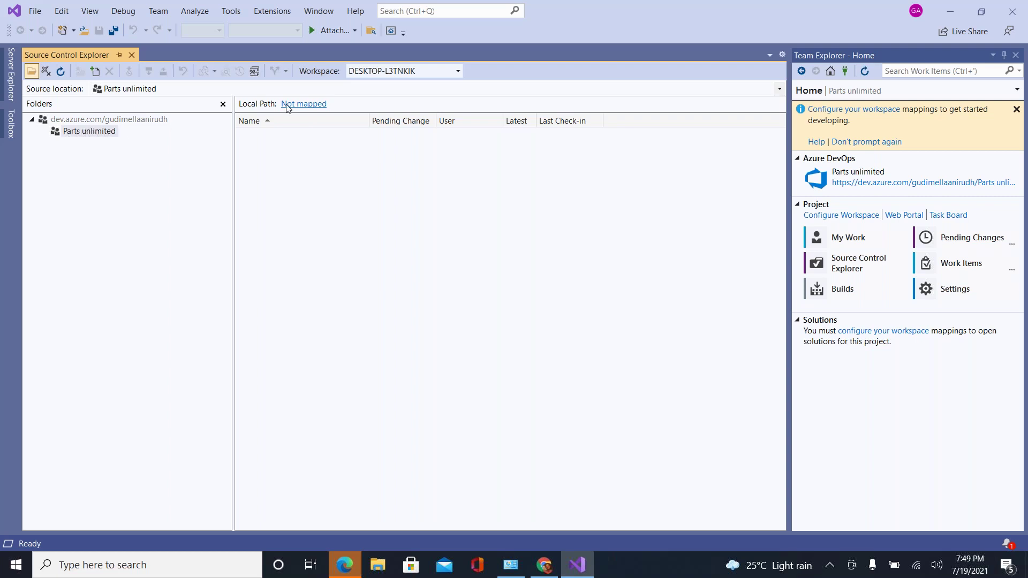
Map the server folder $/Parts unlimited recursively to the local folder C:\Parts unlimited and get its files.
left_click(303, 108)
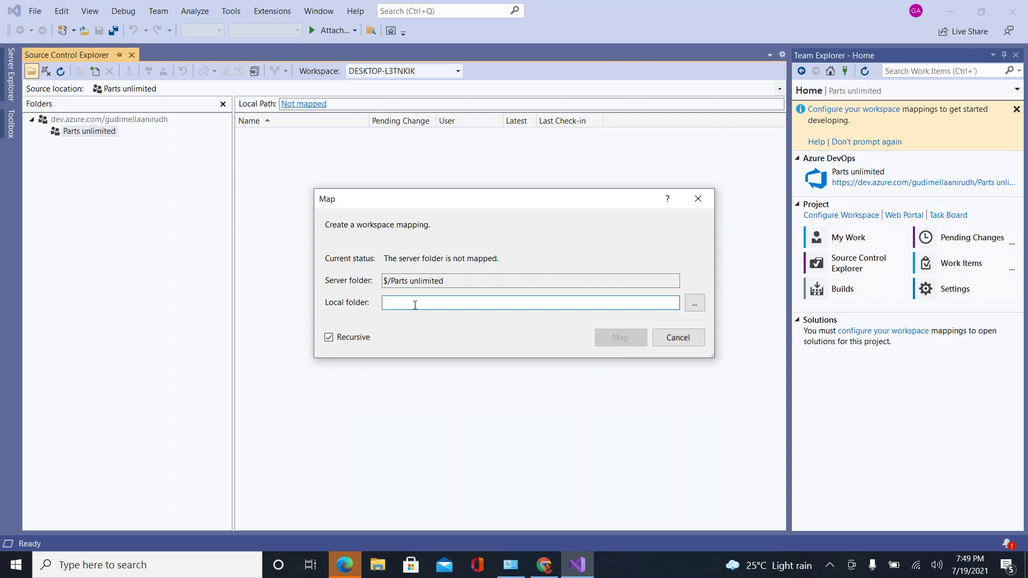
type("C:\\")
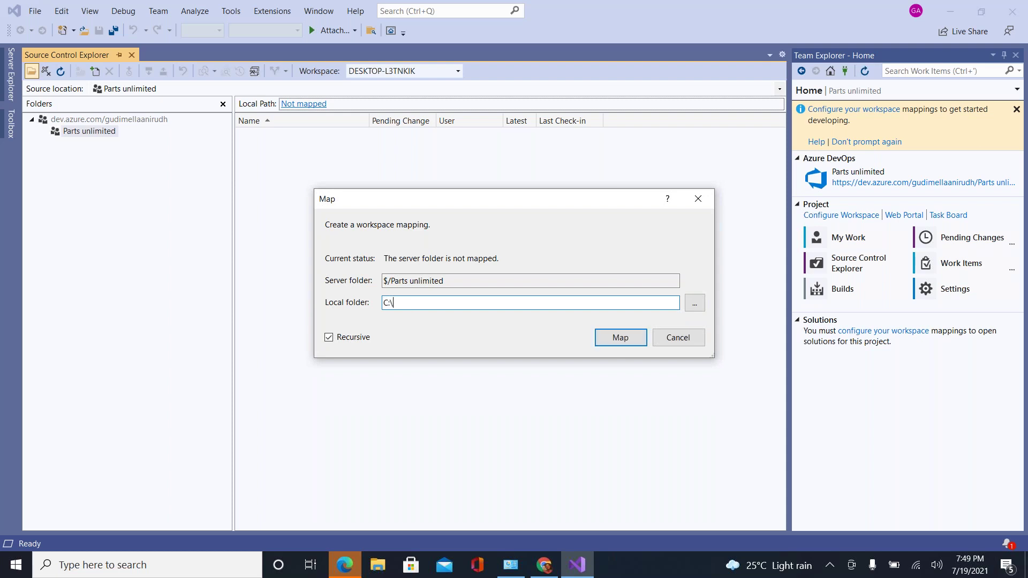
left_click(444, 287)
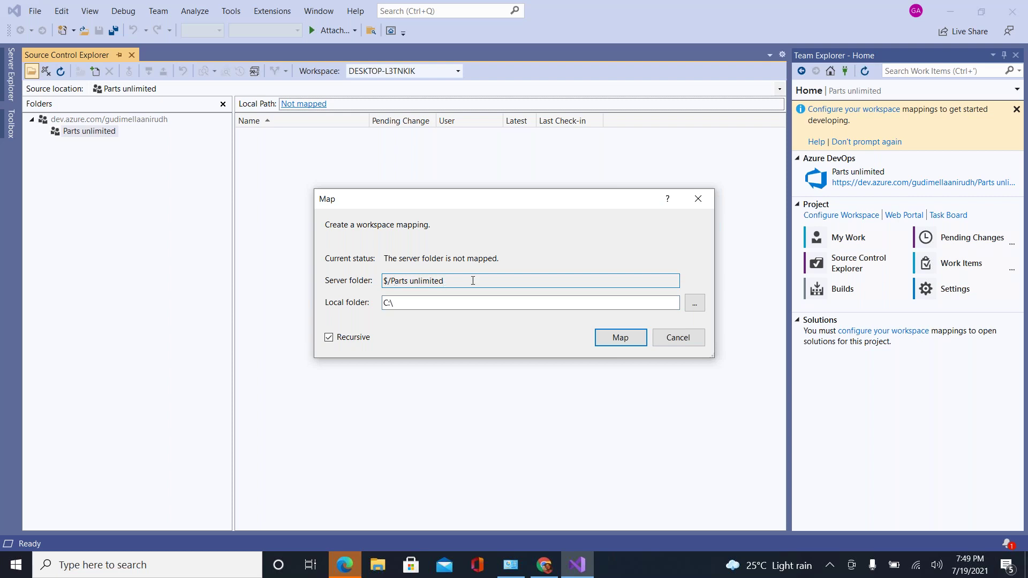
key("shift+End")
key("ctrl+c")
left_click(410, 302)
key("ctrl+v")
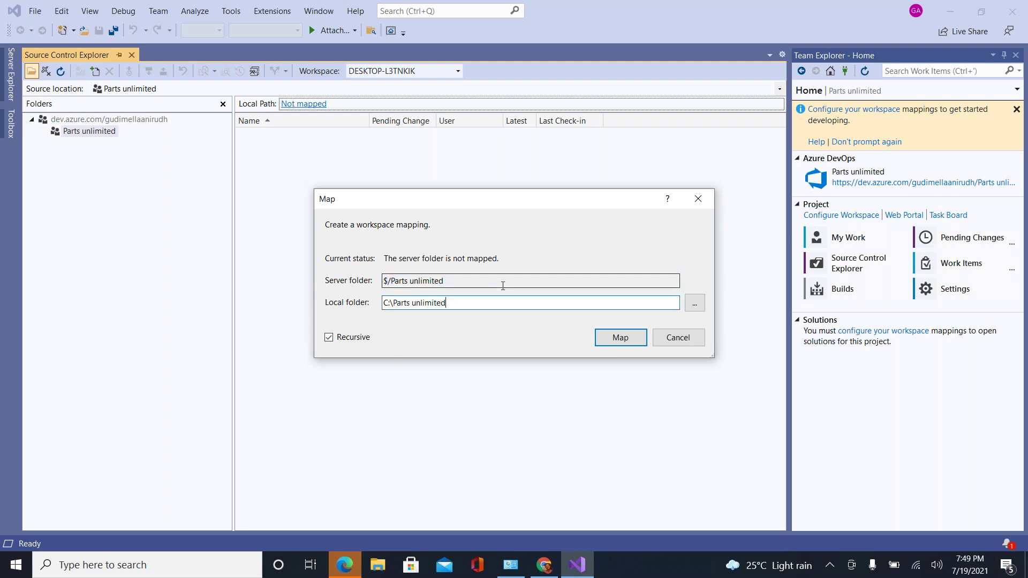
left_click(620, 338)
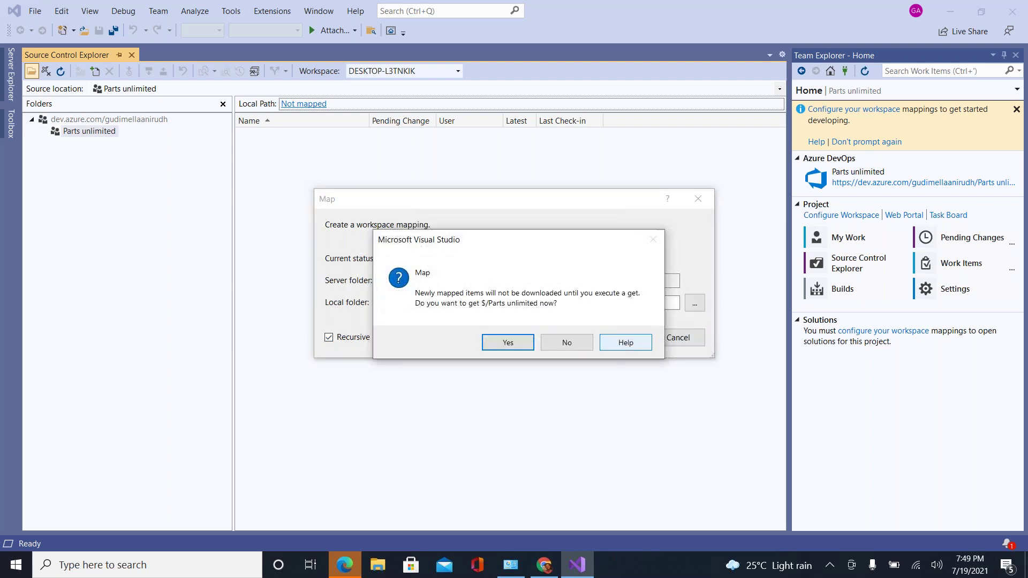
left_click(509, 342)
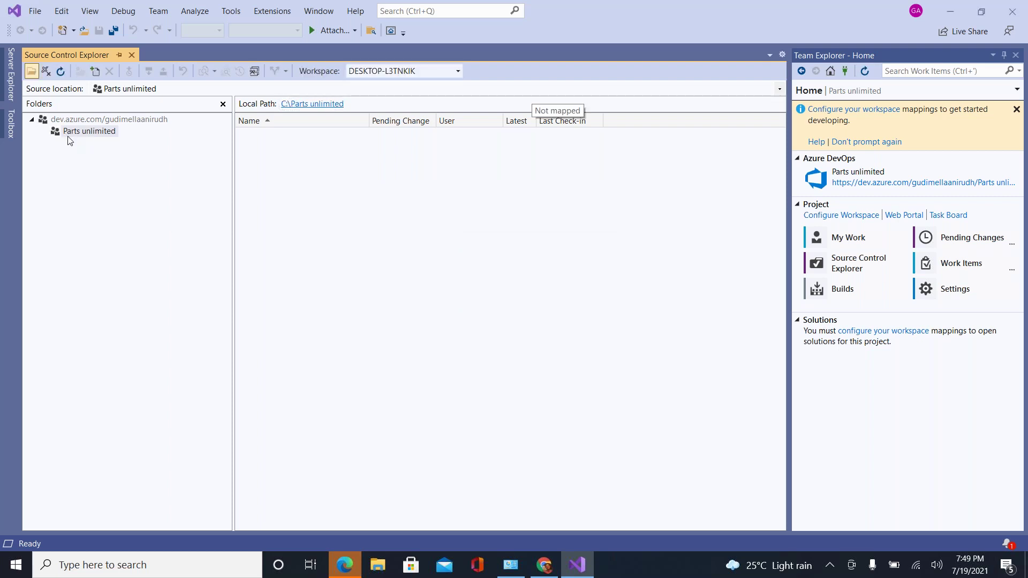
Check the mapped local folder in File Explorer and review the source control commands available for the Parts unlimited folder.
left_click(315, 105)
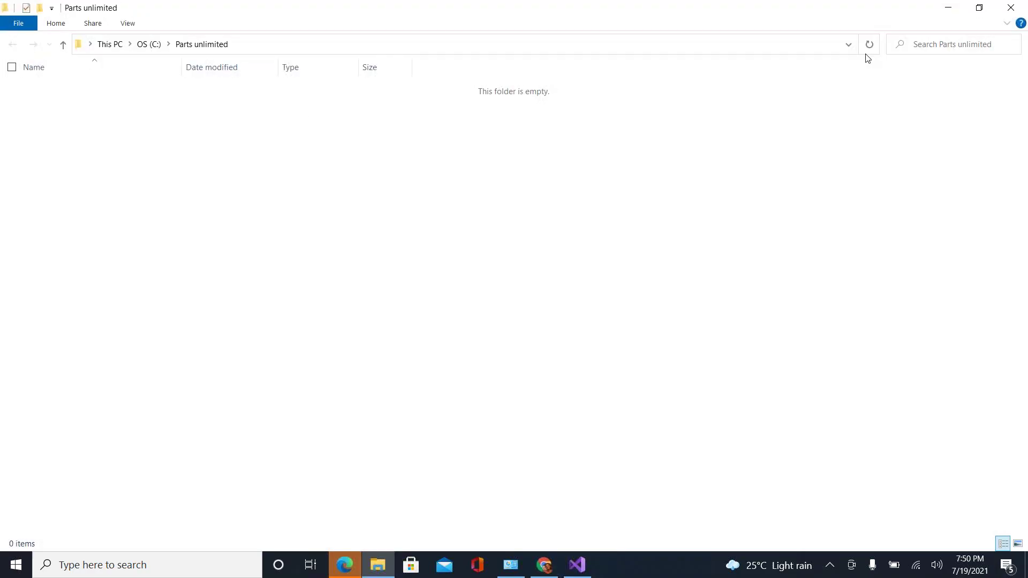
left_click(1011, 8)
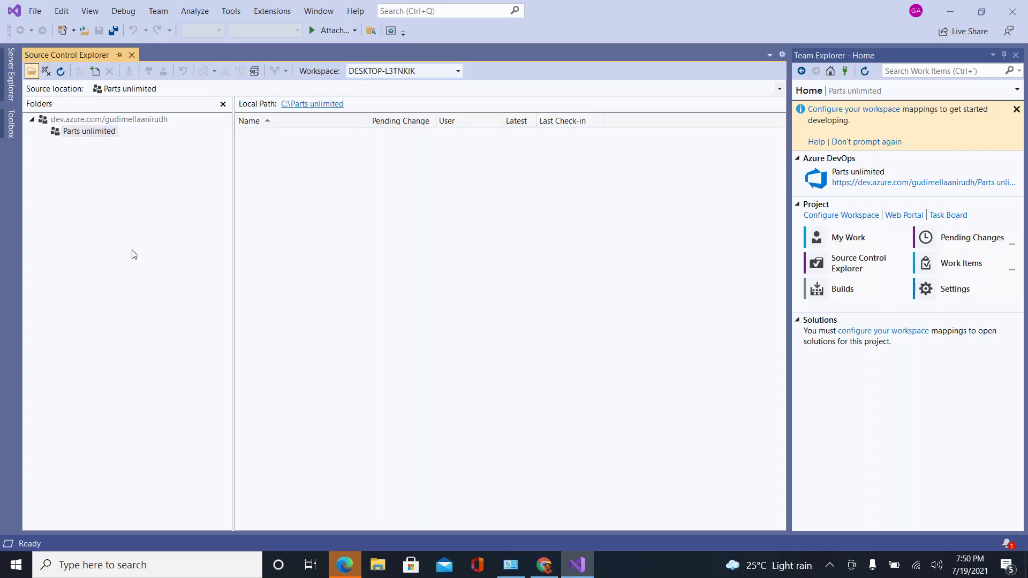
right_click(85, 130)
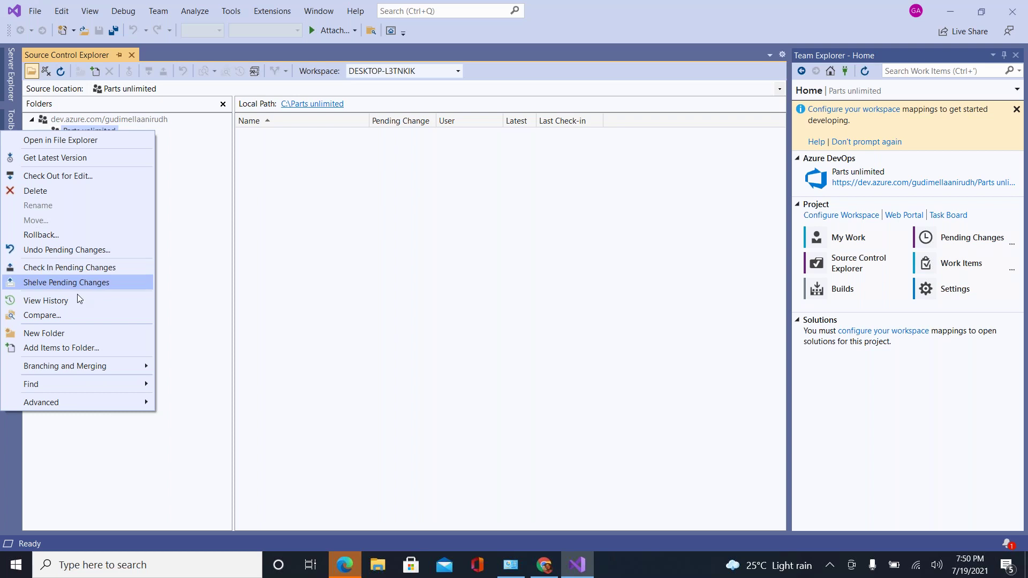
left_click(405, 344)
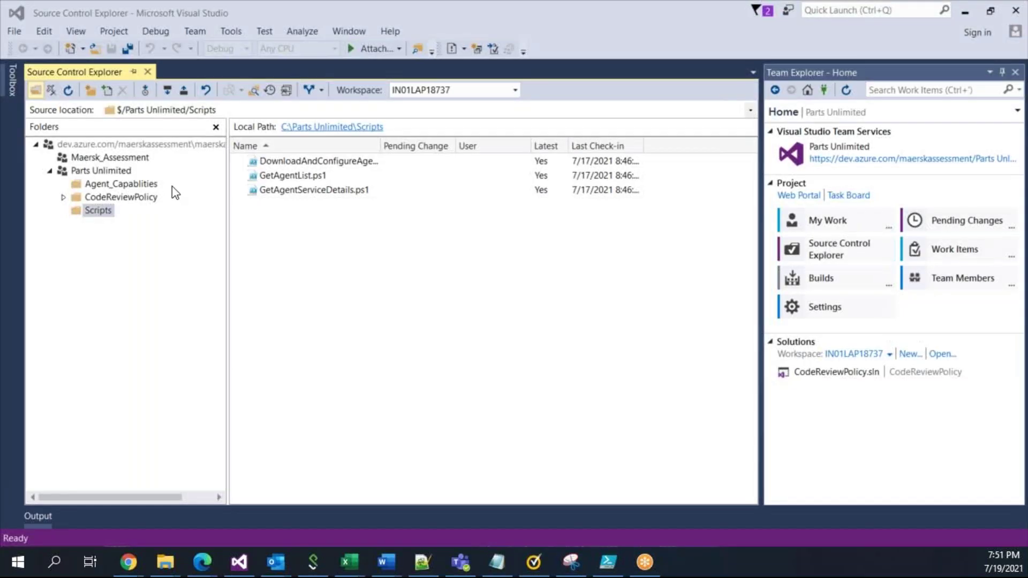
right_click(102, 211)
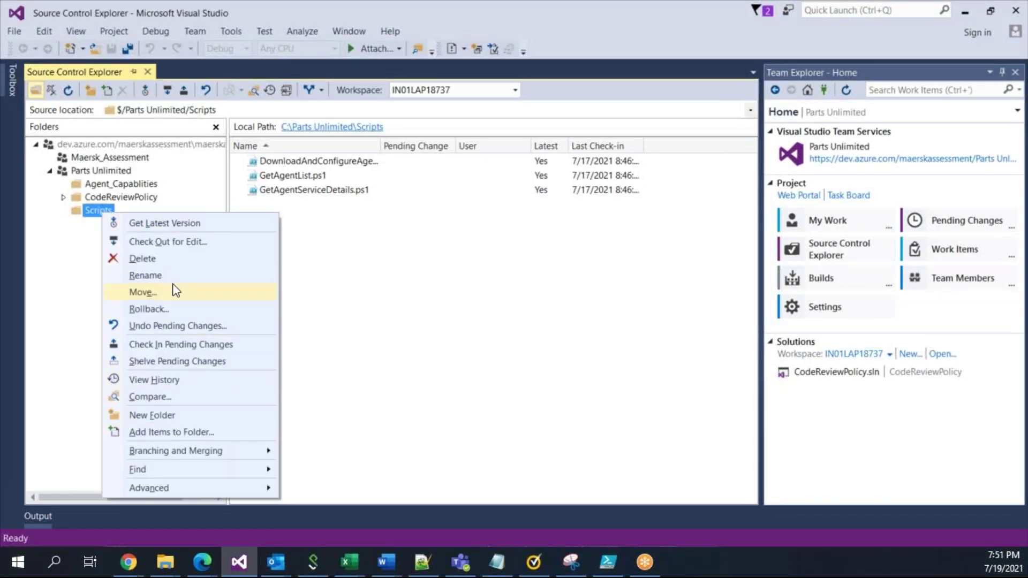
left_click(149, 309)
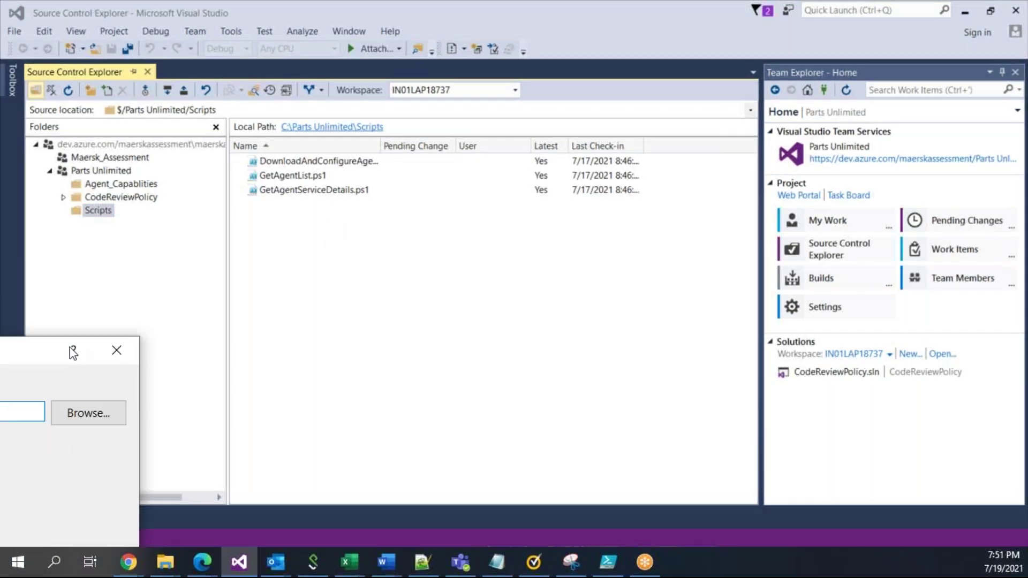
key("Escape")
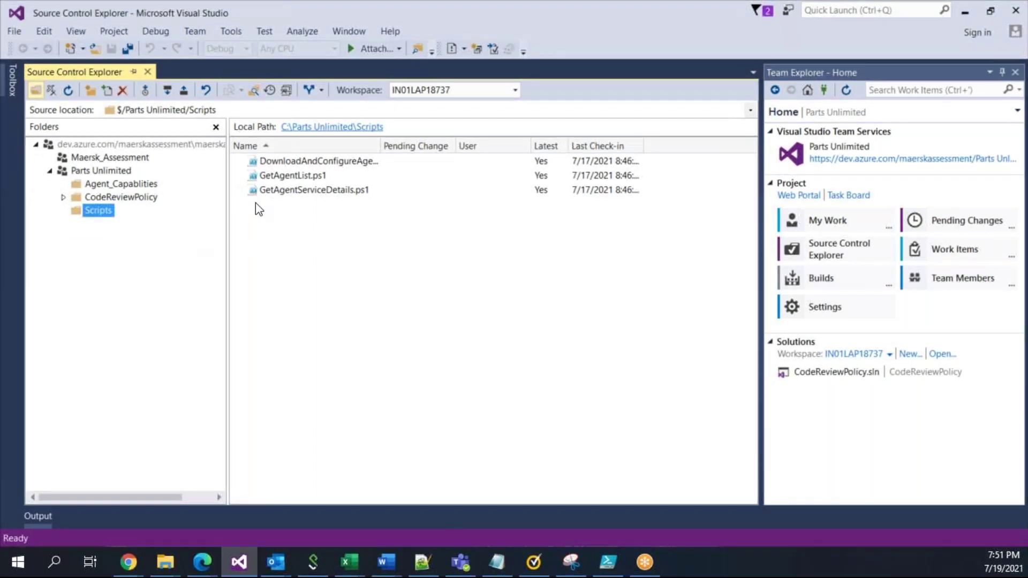
View the changeset history of the Scripts folder with a wider Changeset column, and close the history.
right_click(99, 211)
left_click(153, 380)
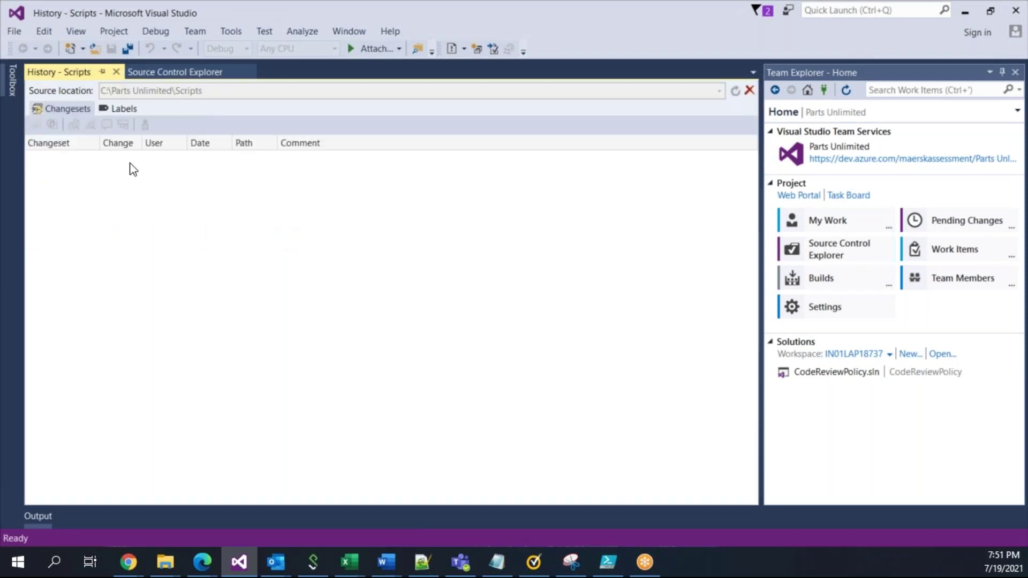
left_click_drag(101, 143, 127, 142)
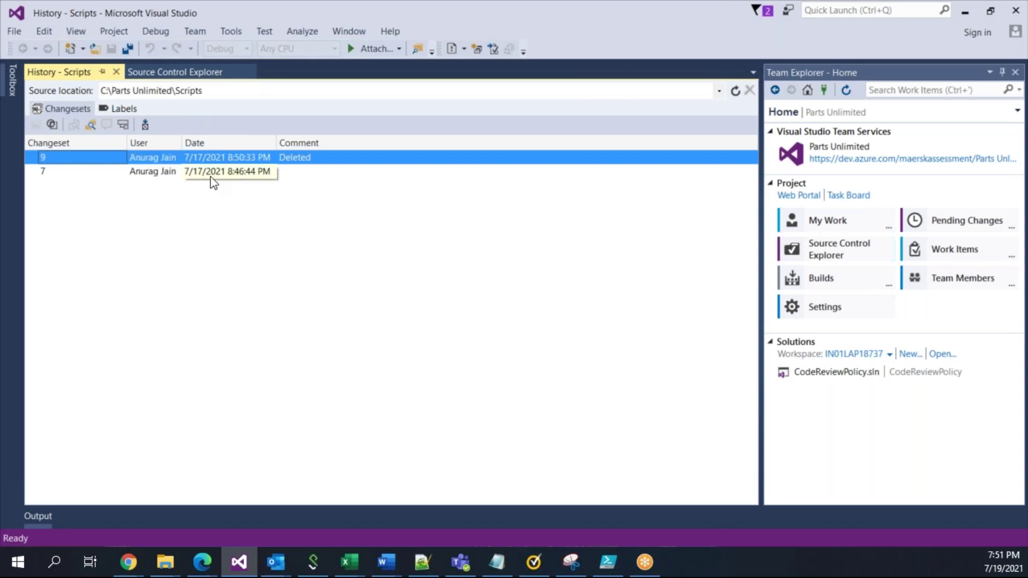
left_click(116, 71)
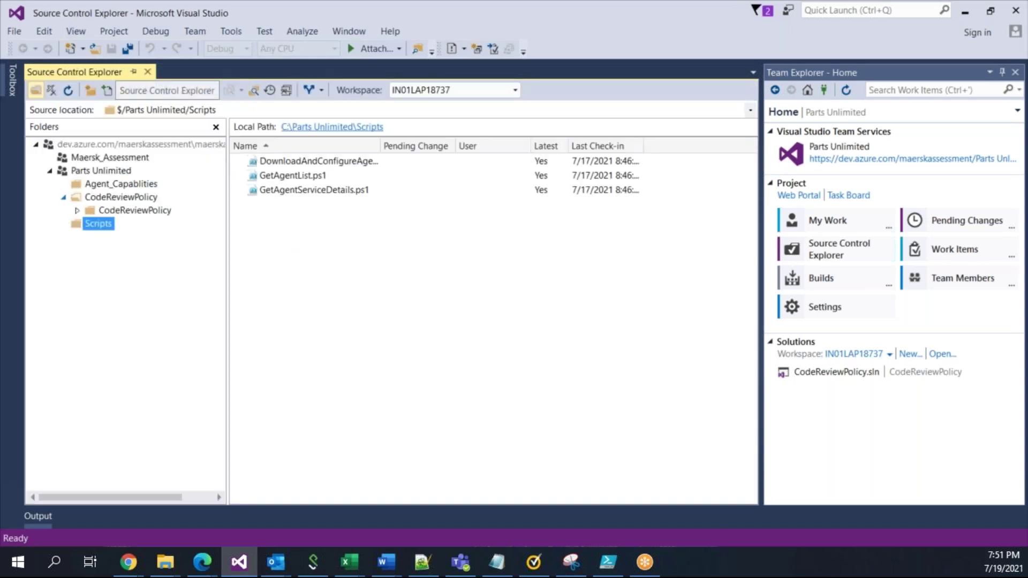
Expand the nested CodeReviewPolicy folder and its Properties subfolder to examine the files they contain.
left_click(154, 212)
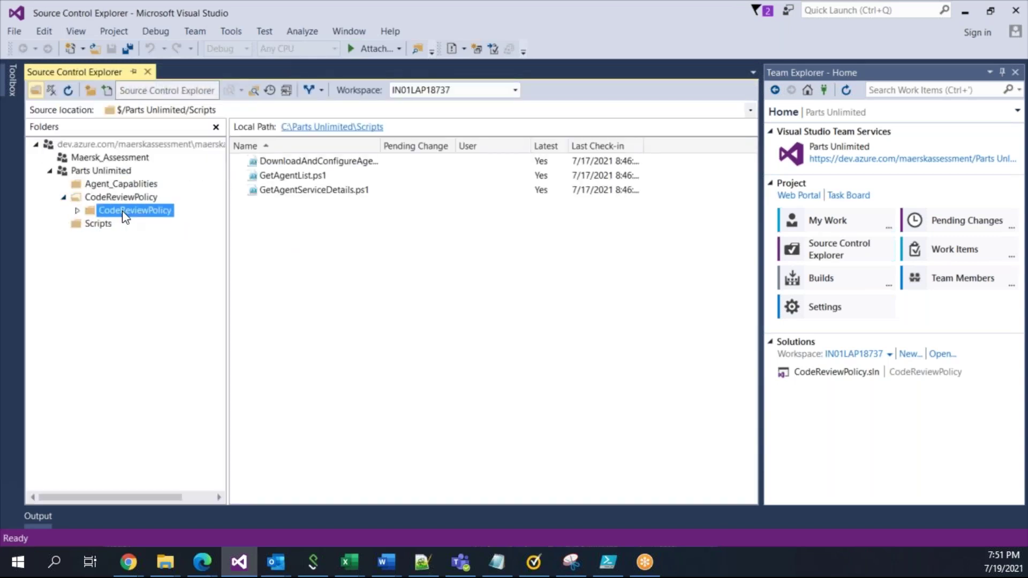
left_click(77, 211)
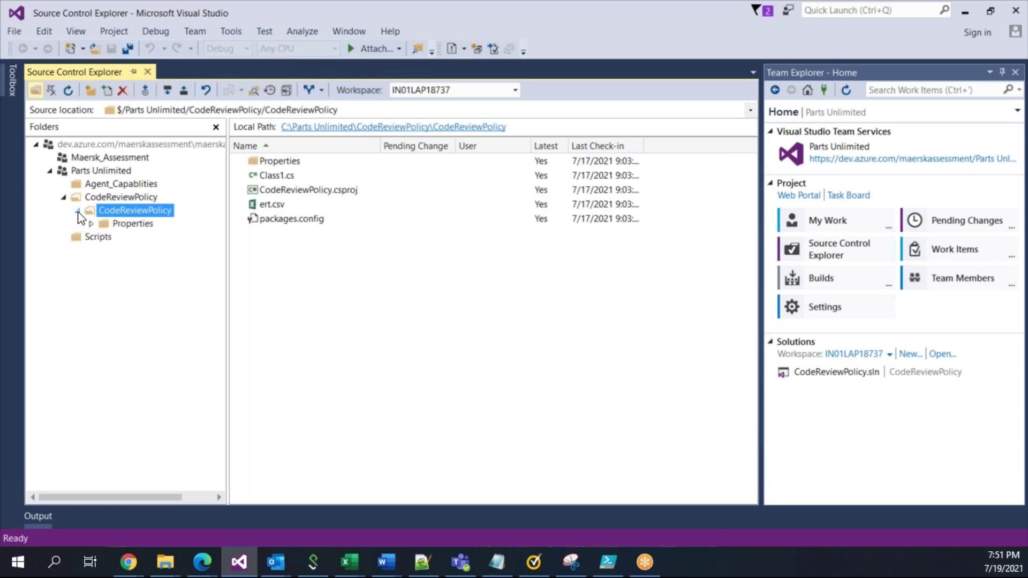
left_click(91, 224)
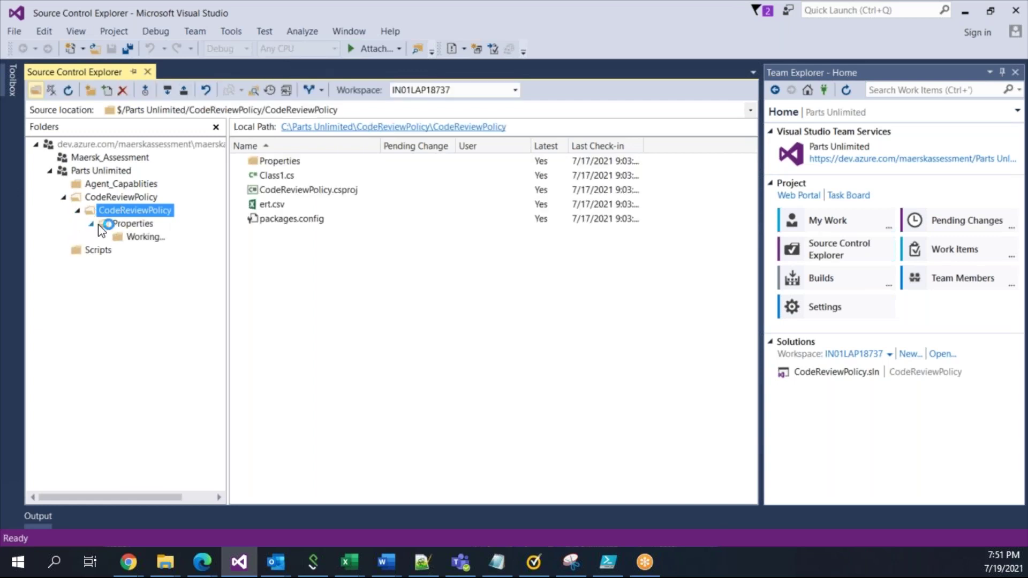
left_click(148, 227)
right_click(148, 227)
left_click(140, 185)
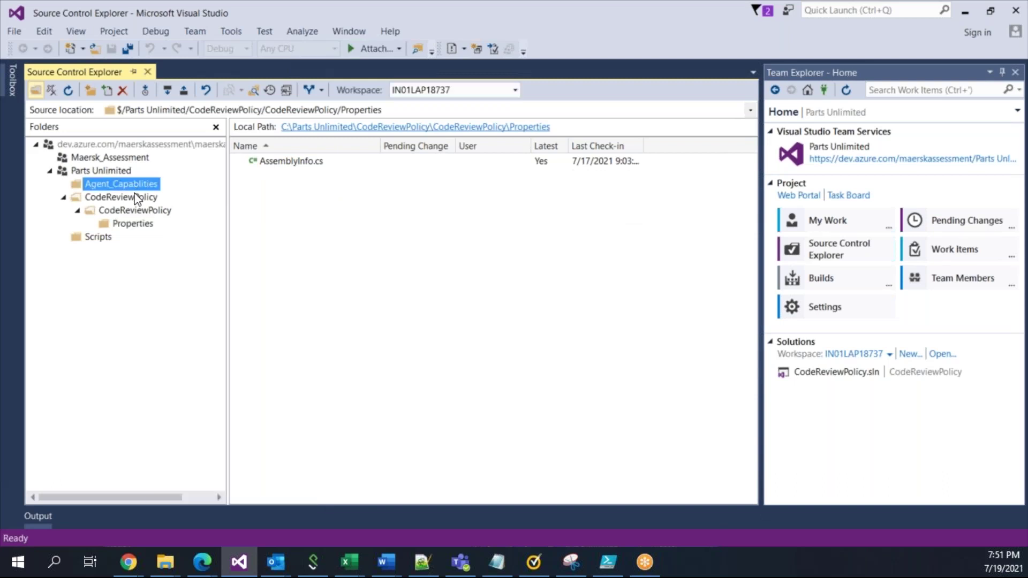
View the changeset history of the top-level CodeReviewPolicy folder and close it.
left_click(139, 197)
right_click(136, 196)
left_click(187, 360)
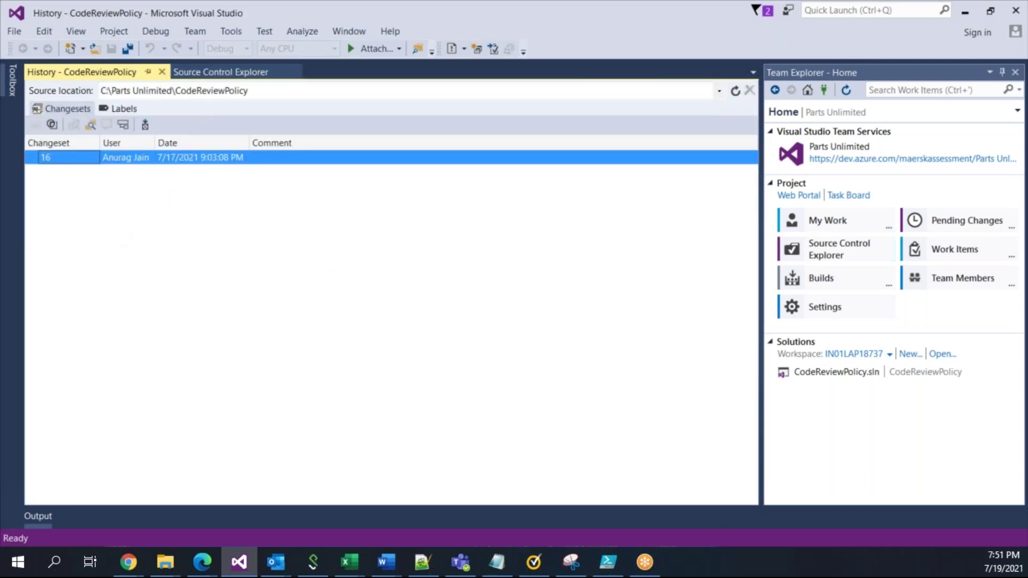
left_click(161, 72)
Reopen the Scripts folder's history, widen the User column and compare the entries for changesets 9 and 7.
left_click(93, 241)
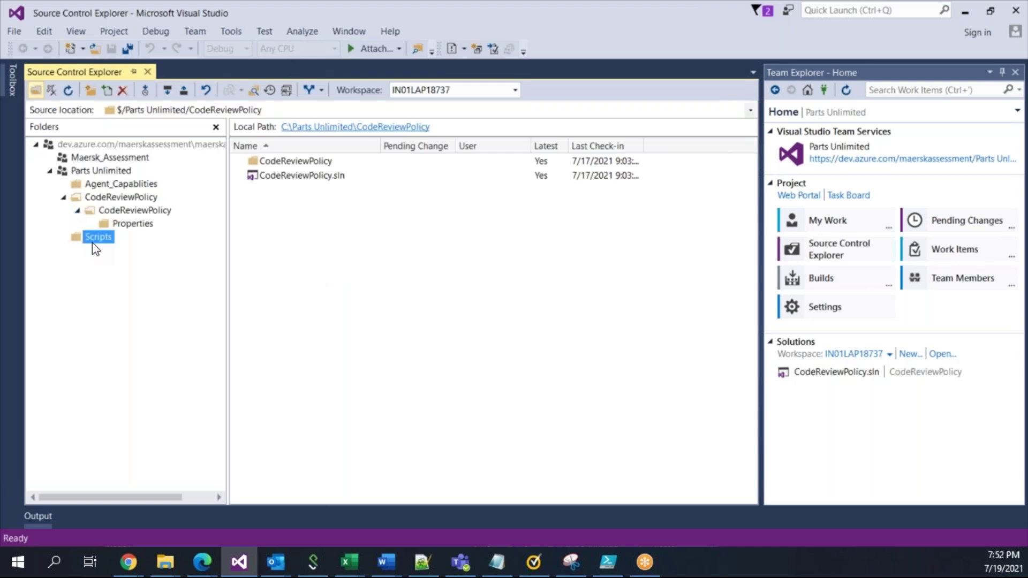
right_click(93, 242)
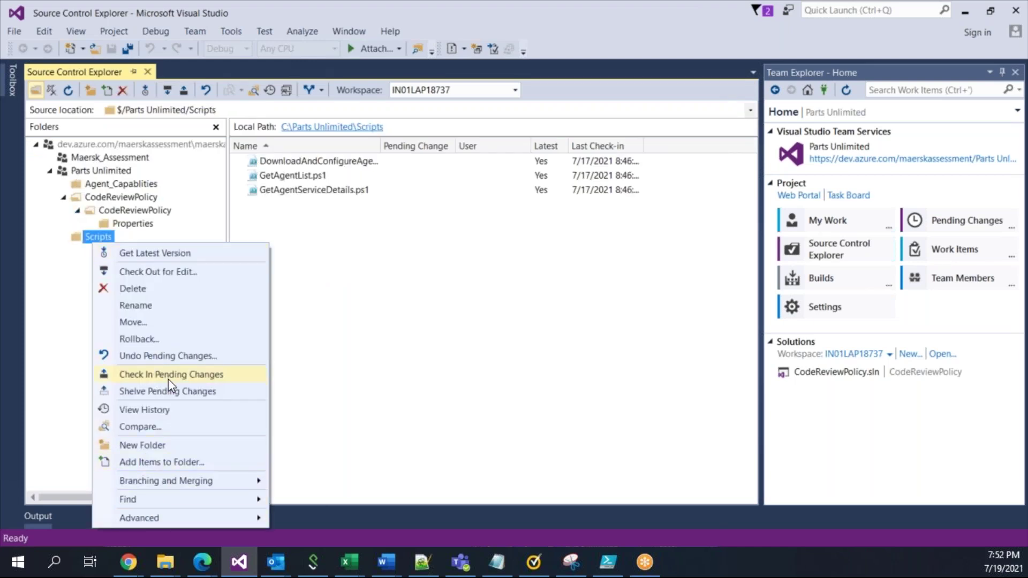
left_click(162, 413)
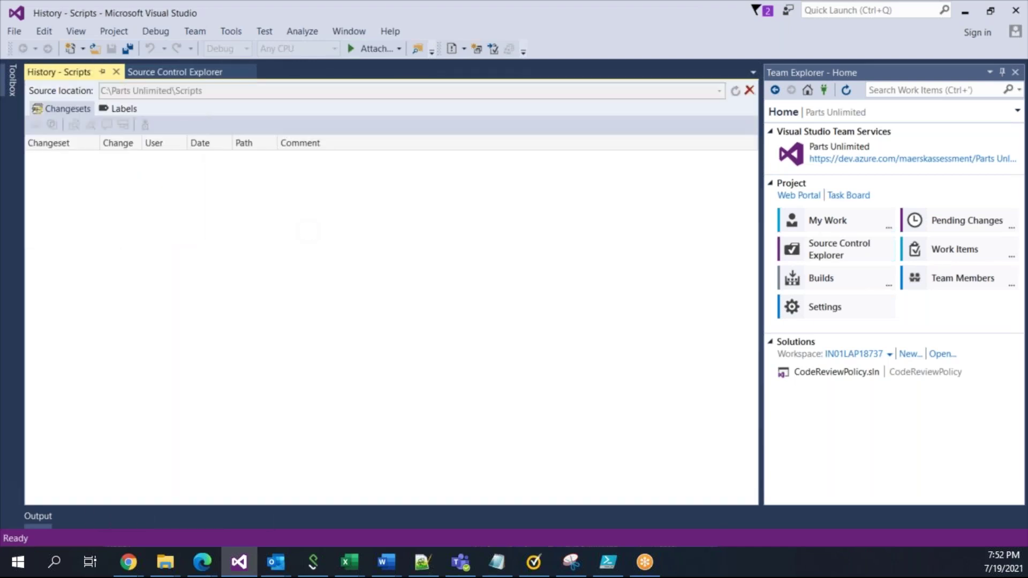
left_click(115, 172)
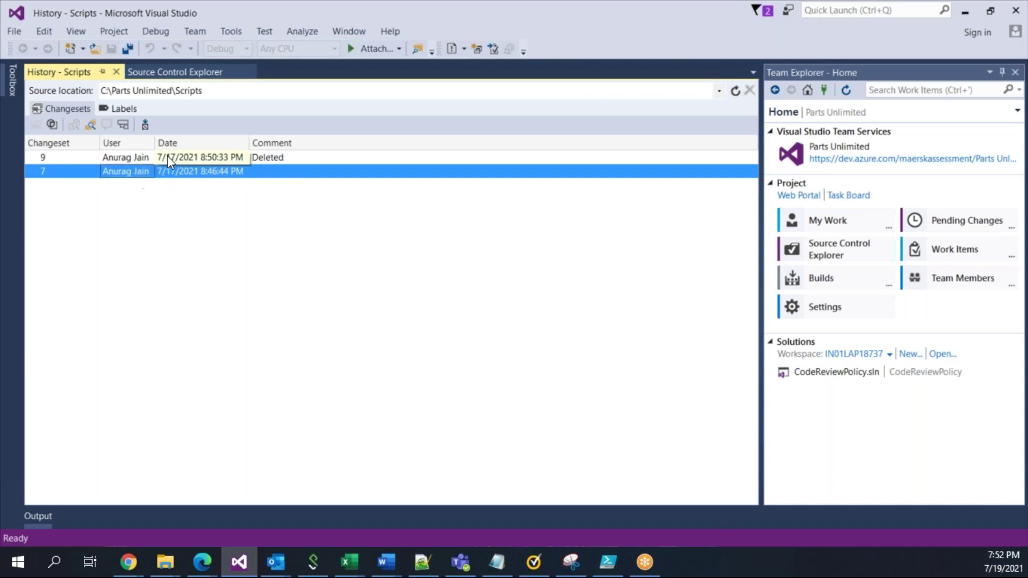
left_click_drag(154, 142, 179, 142)
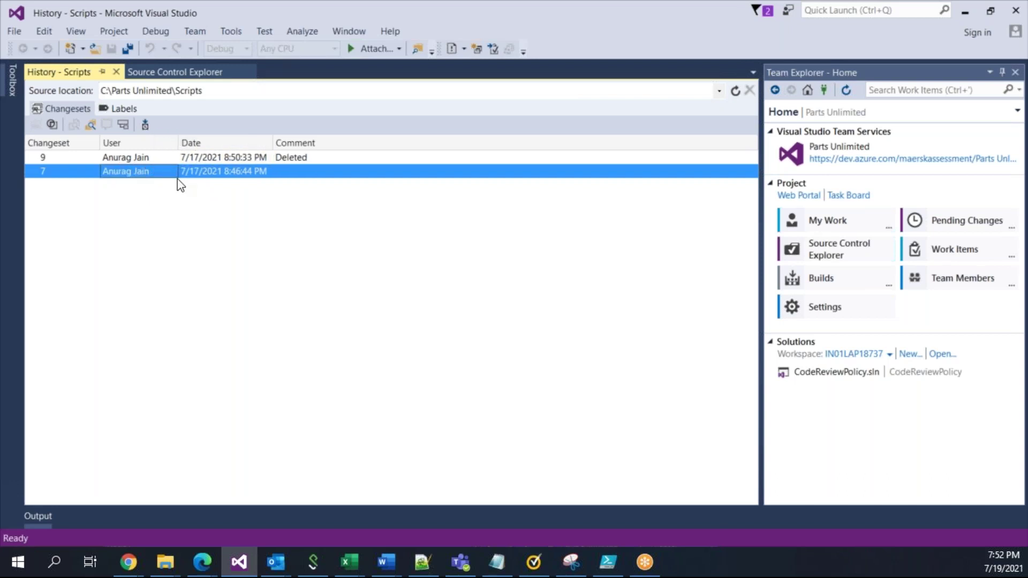
left_click(143, 156)
left_click(147, 173)
left_click(143, 160)
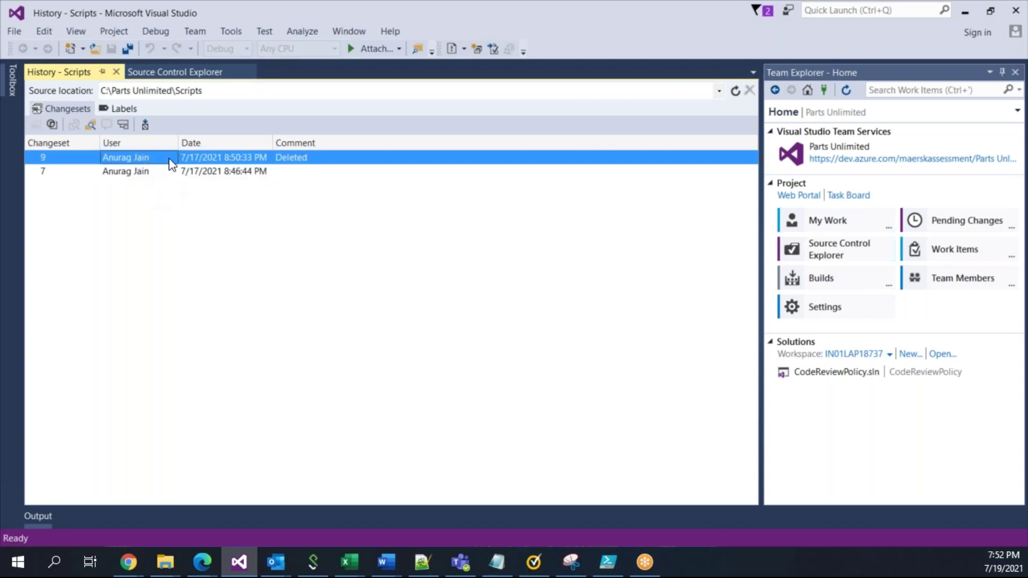
Add the line "Dummy changes" as line 2 of GetAgentList.ps1 in the Scripts folder, save the file and close it.
left_click(172, 75)
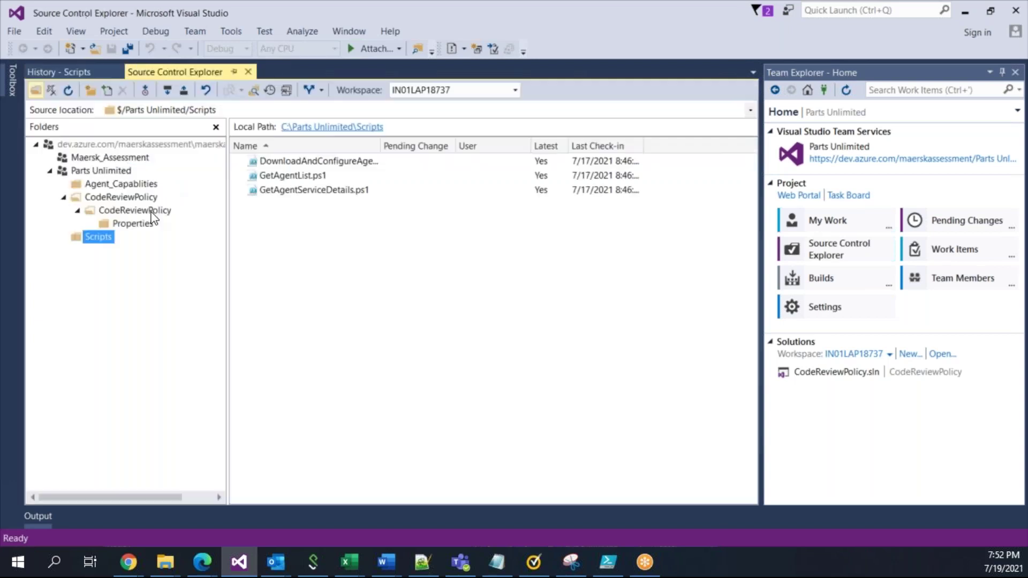
double_click(301, 174)
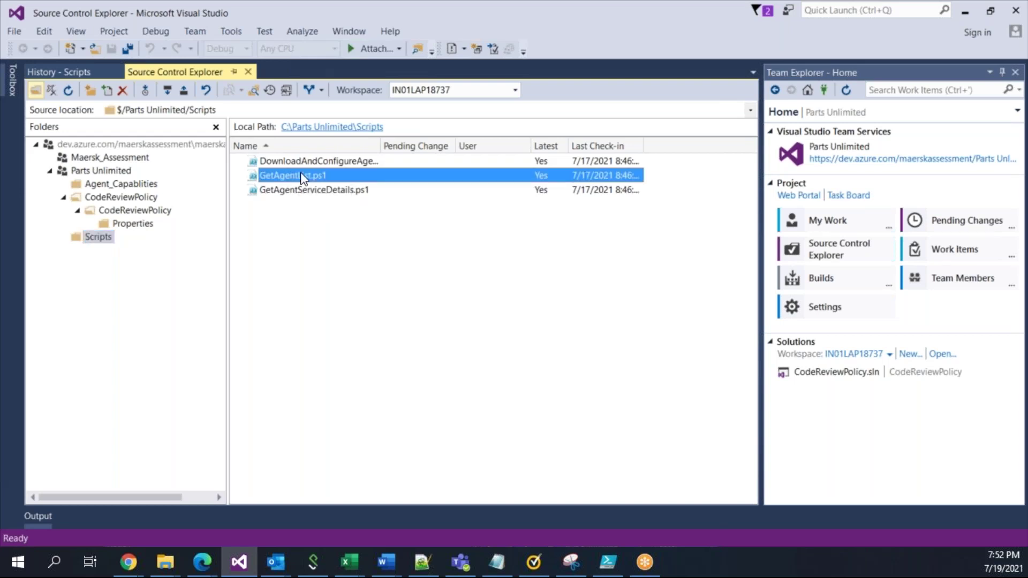
left_click(109, 119)
type("Dummy changes")
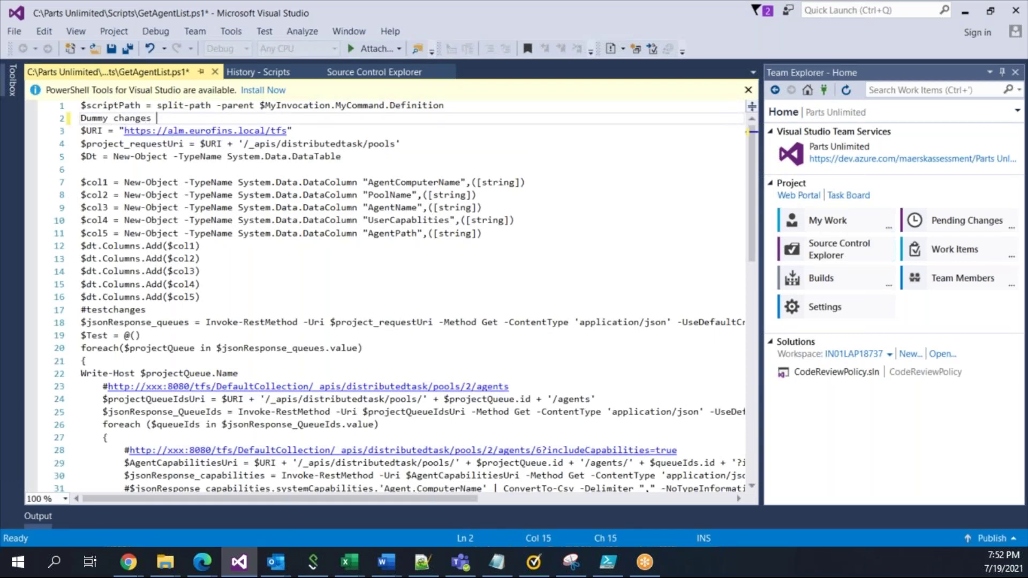
key("ctrl+s")
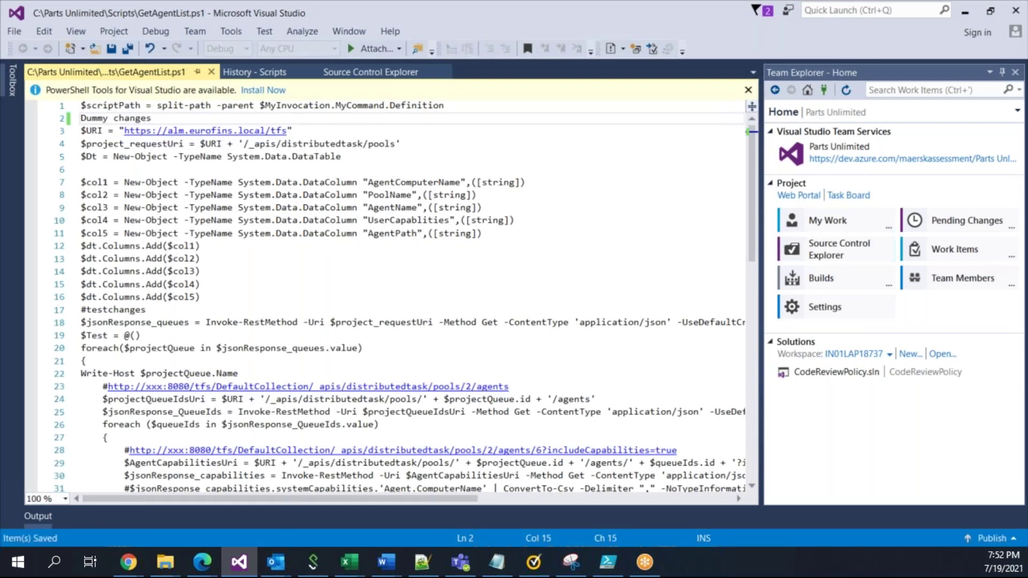
left_click(213, 72)
Check in the pending edit to GetAgentList.ps1 with the comment "Dummy changes".
right_click(281, 179)
left_click(272, 175)
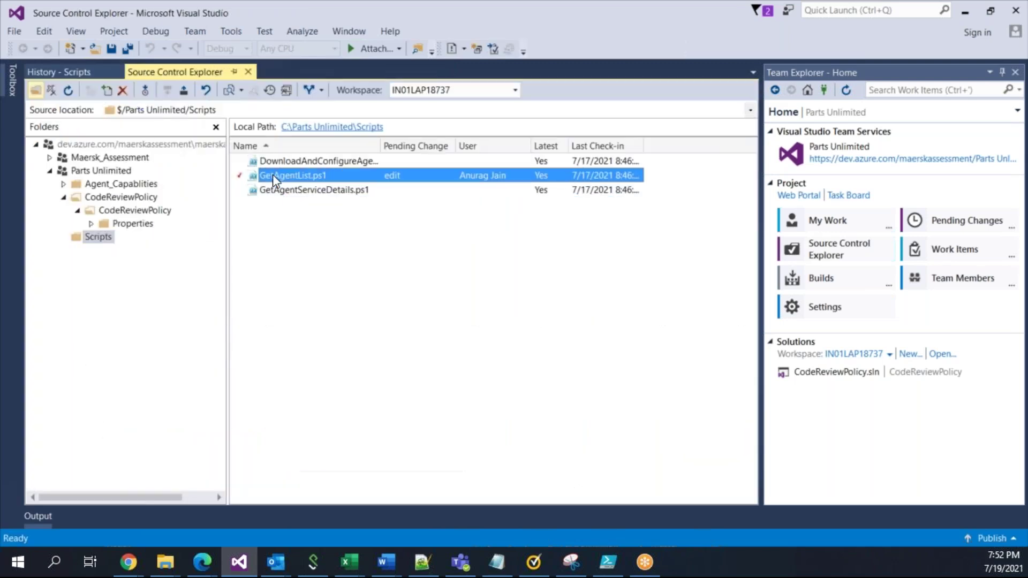
right_click(272, 174)
left_click(343, 324)
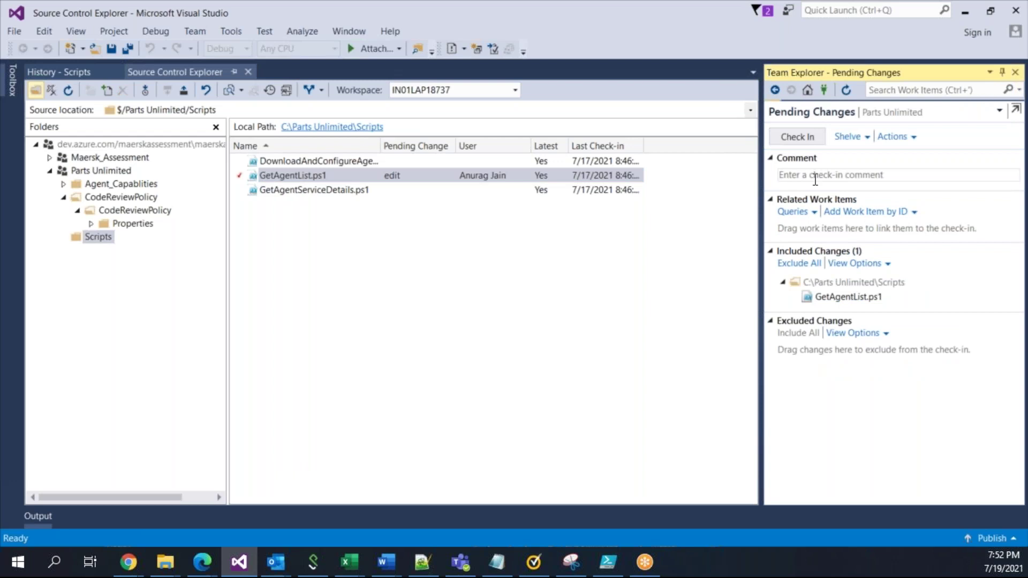
type("Dummy changes")
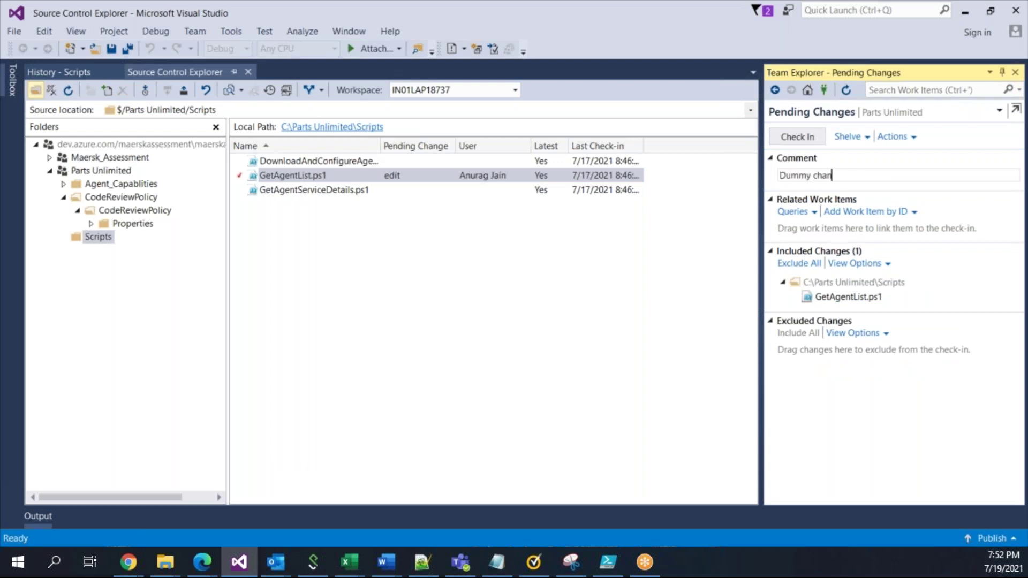
left_click(800, 140)
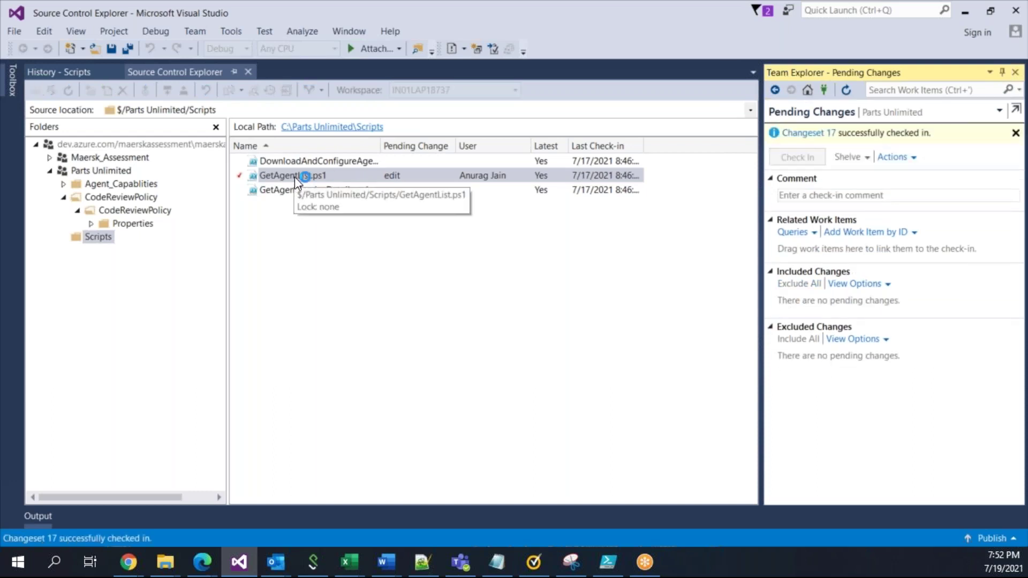
View the Scripts folder's changeset history and compare the users, dates and comments of changesets 17, 9 and 7.
right_click(100, 236)
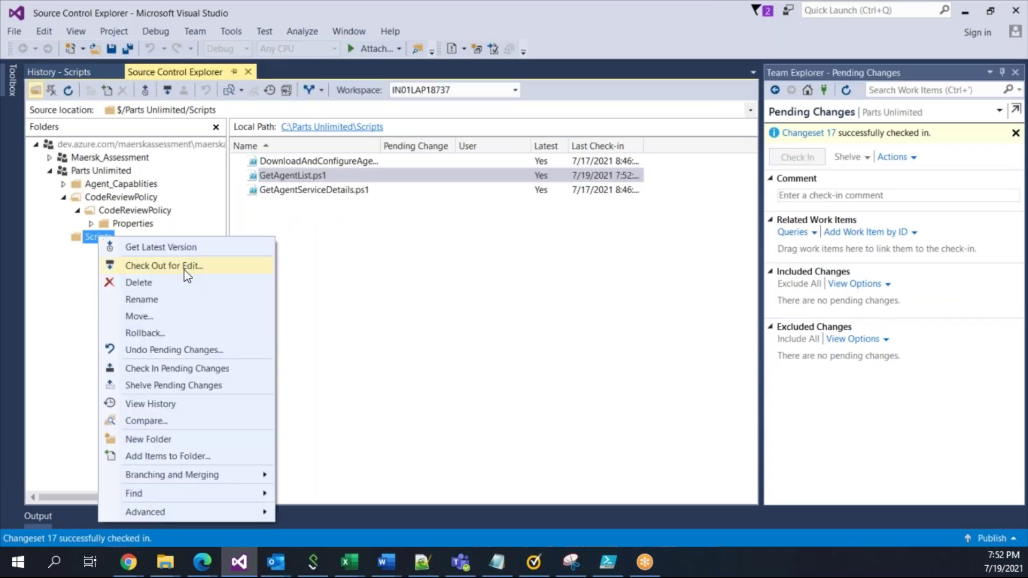
left_click(171, 403)
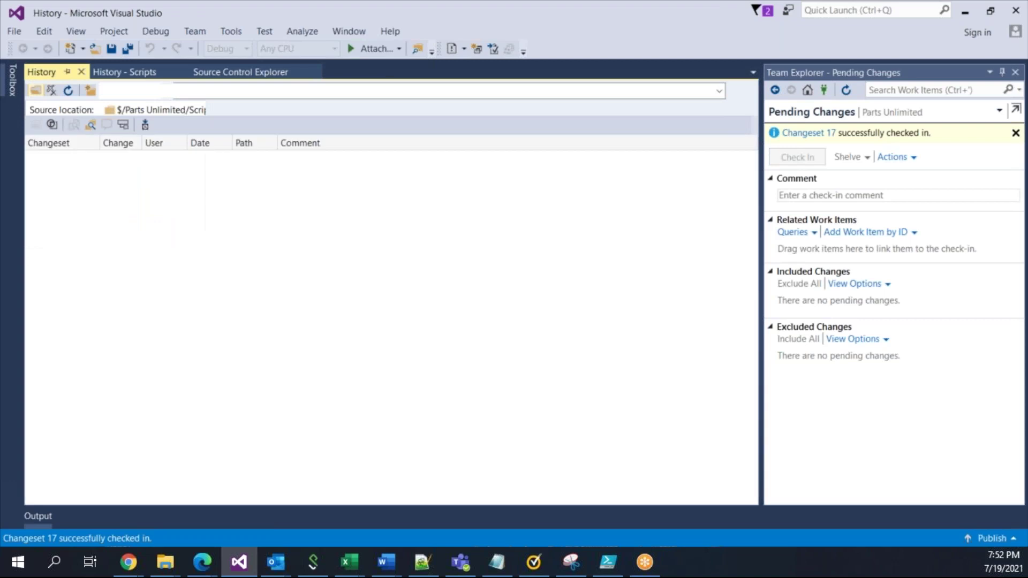
left_click(135, 186)
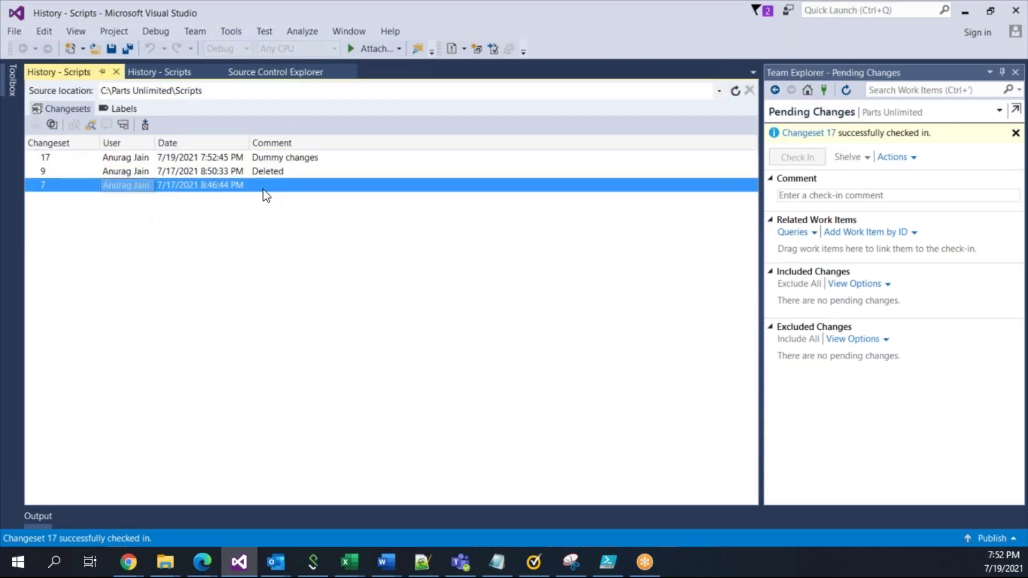
left_click(282, 173)
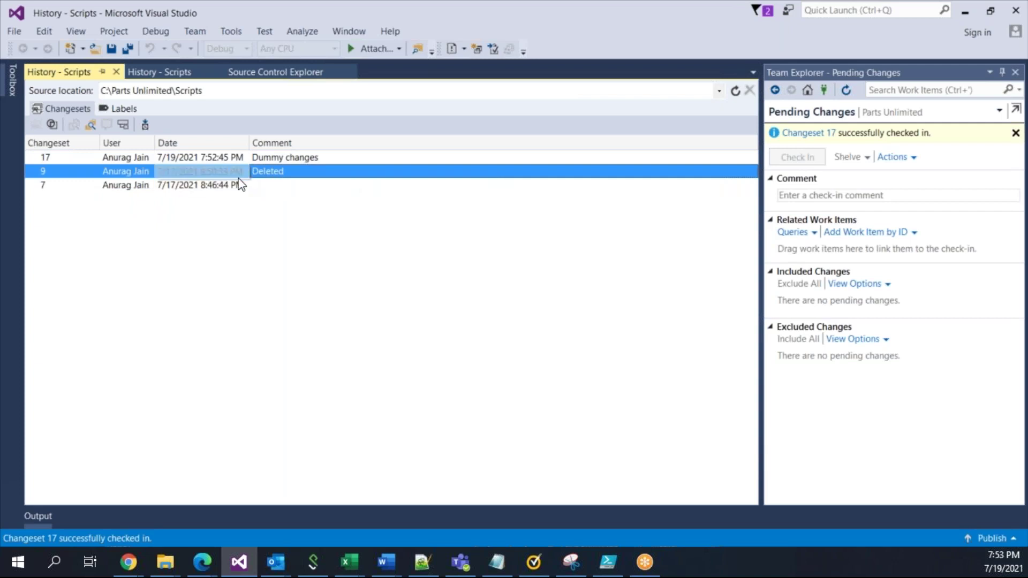
left_click(300, 157)
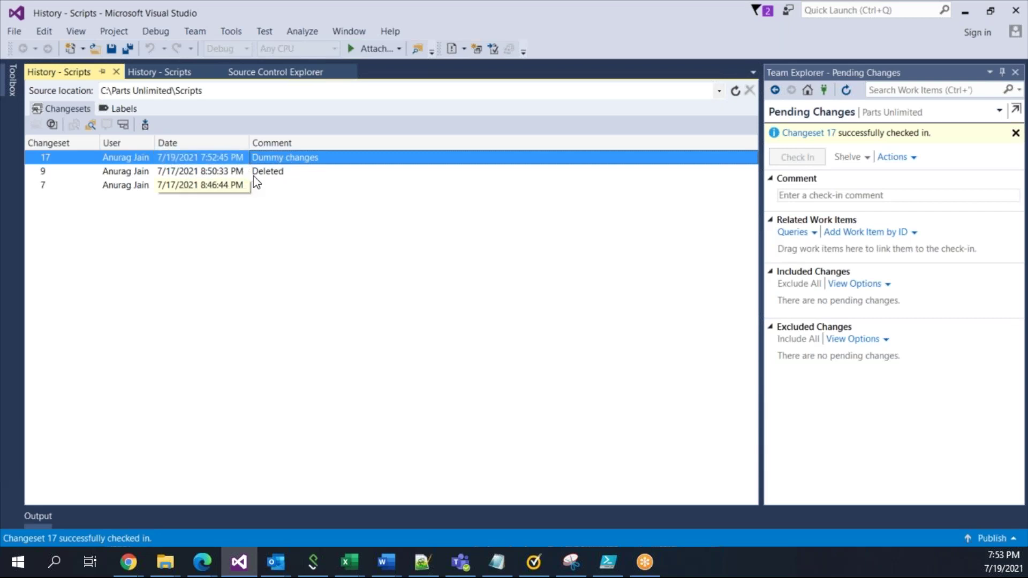
left_click(295, 173)
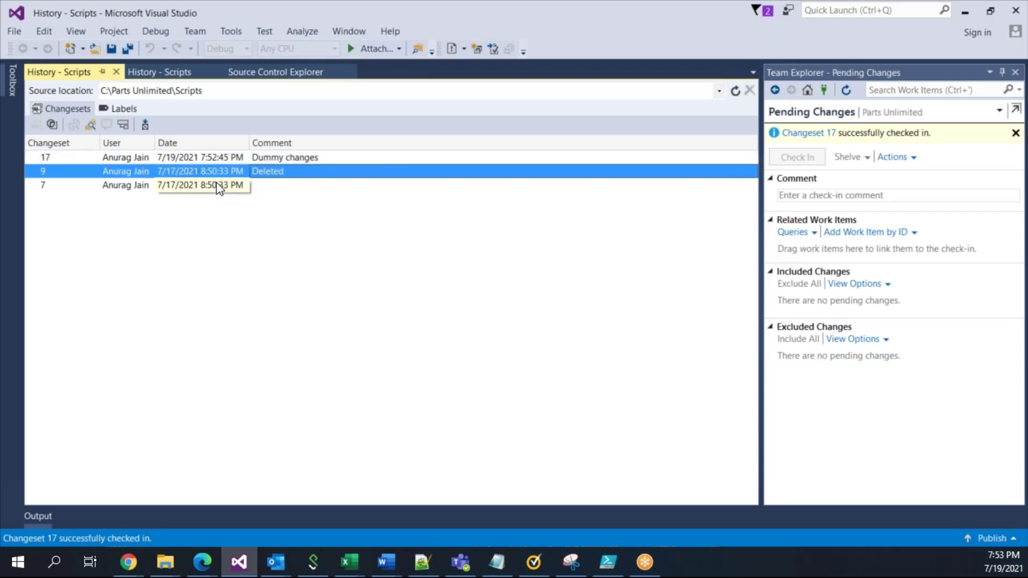
left_click(137, 186)
left_click(122, 159)
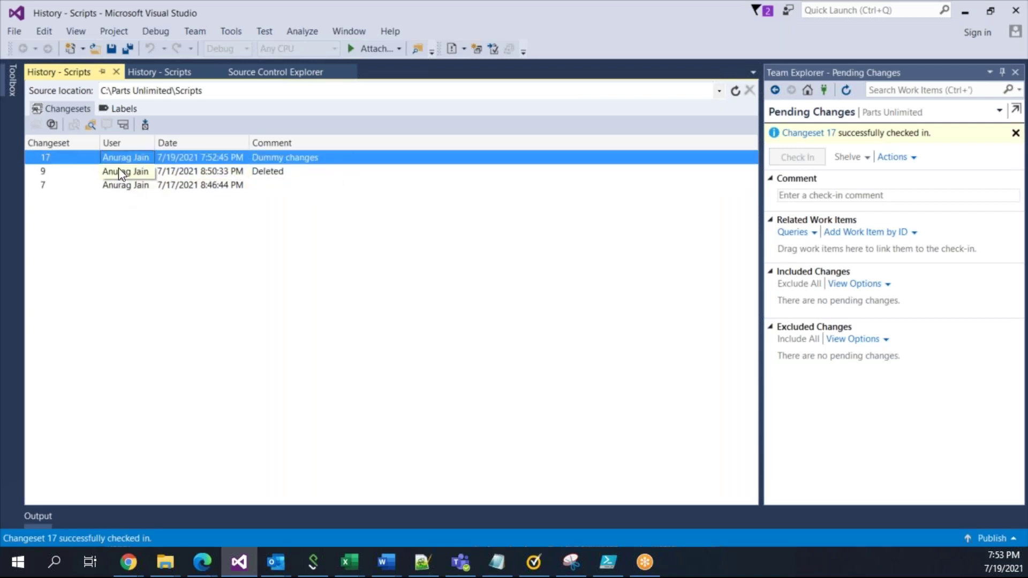
Examine the commands available for changeset 9 alone and for changesets 17 and 9 selected together.
left_click(217, 171)
right_click(220, 171)
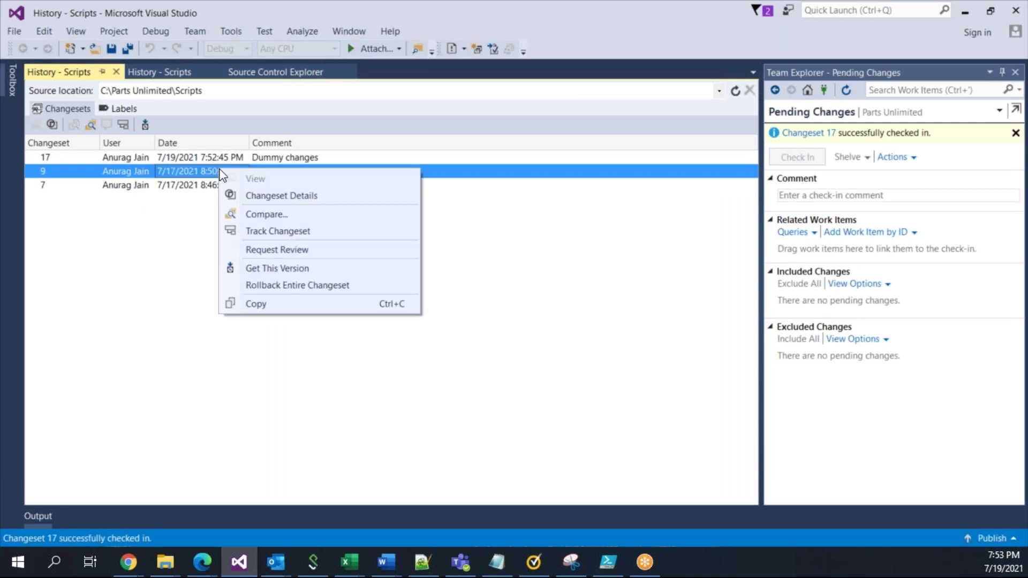
left_click(127, 173)
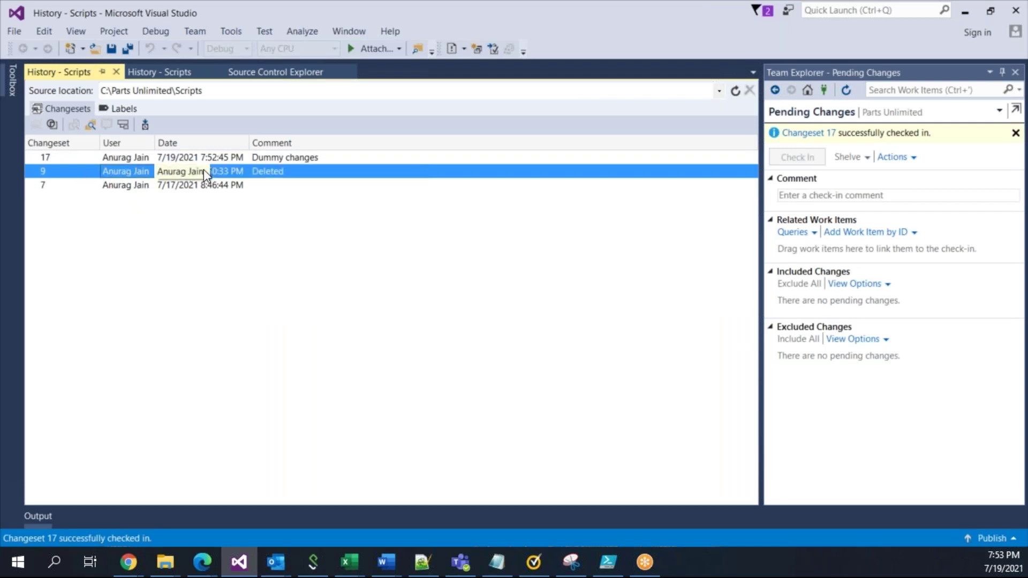
left_click(301, 158)
left_click(296, 173, "shift")
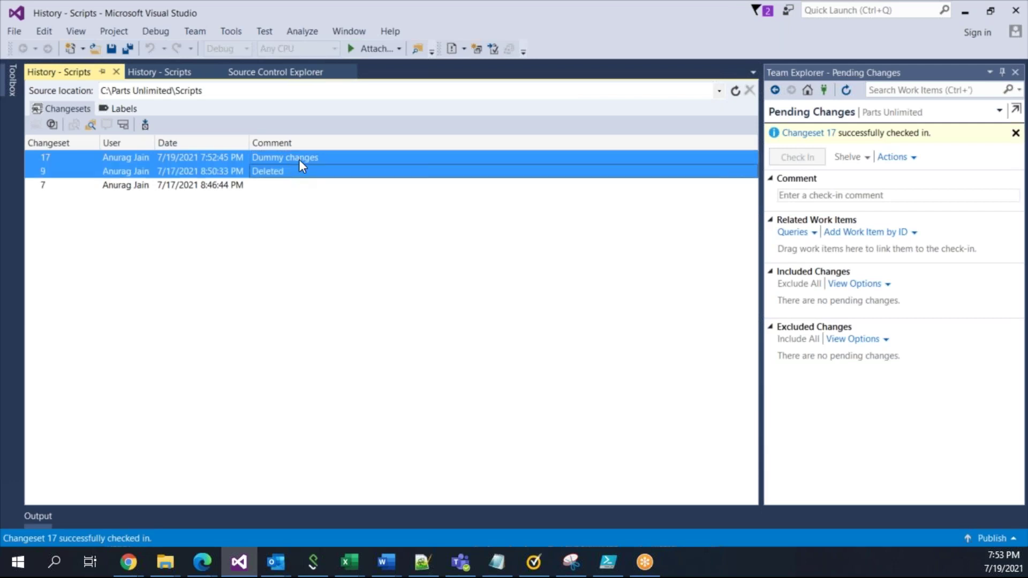
right_click(316, 164)
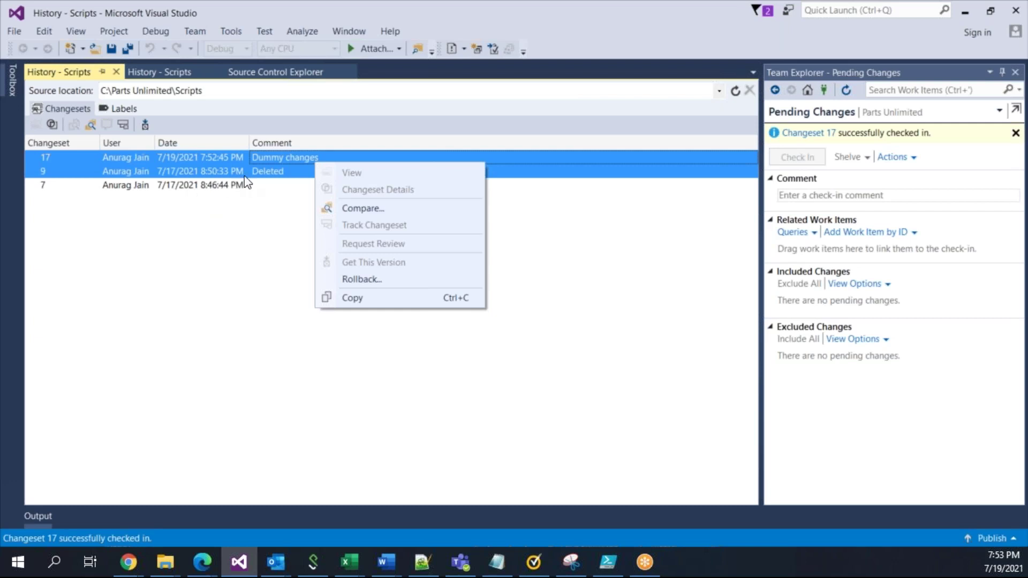
left_click(278, 260)
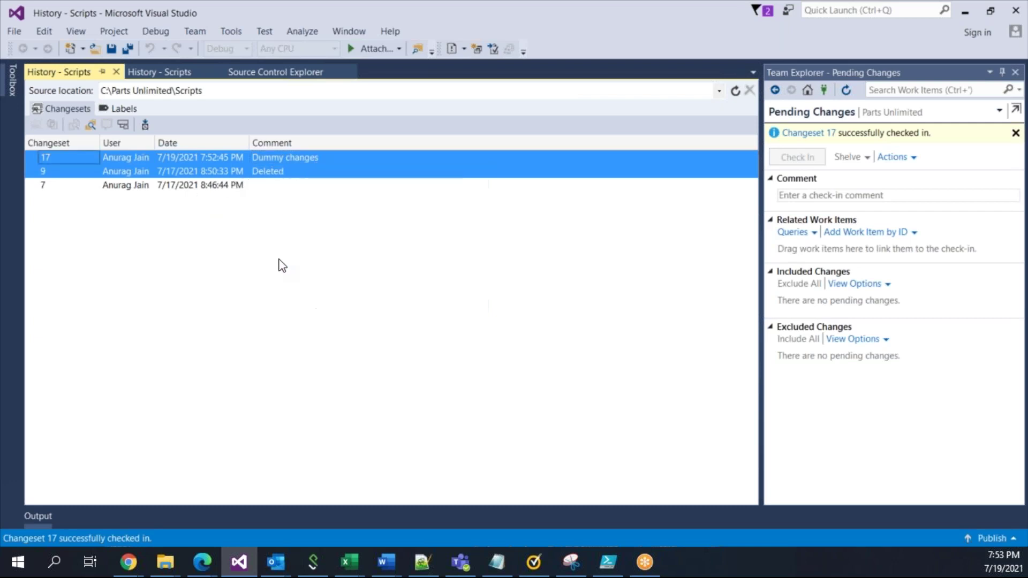
Roll back the changes in C:\Parts Unlimited\Scripts for the changeset range from 9 to 17.
left_click(308, 172)
left_click(333, 158)
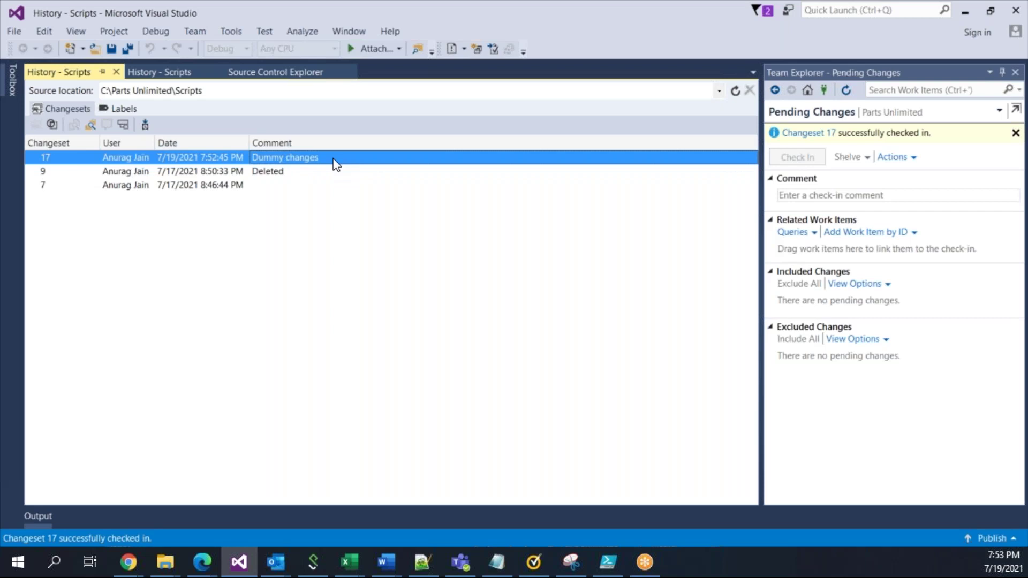
left_click(318, 172, "ctrl")
right_click(317, 171)
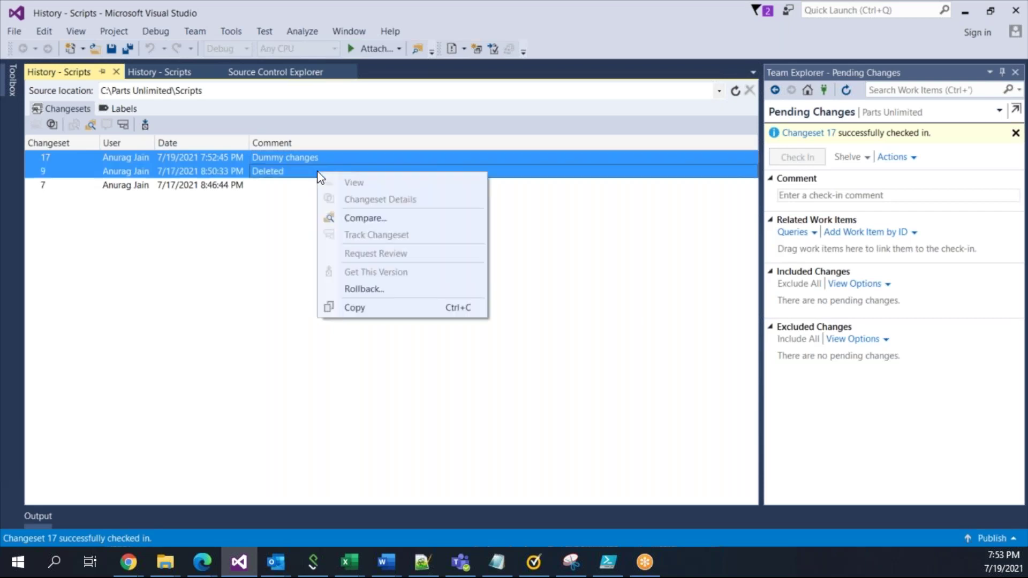
left_click(383, 289)
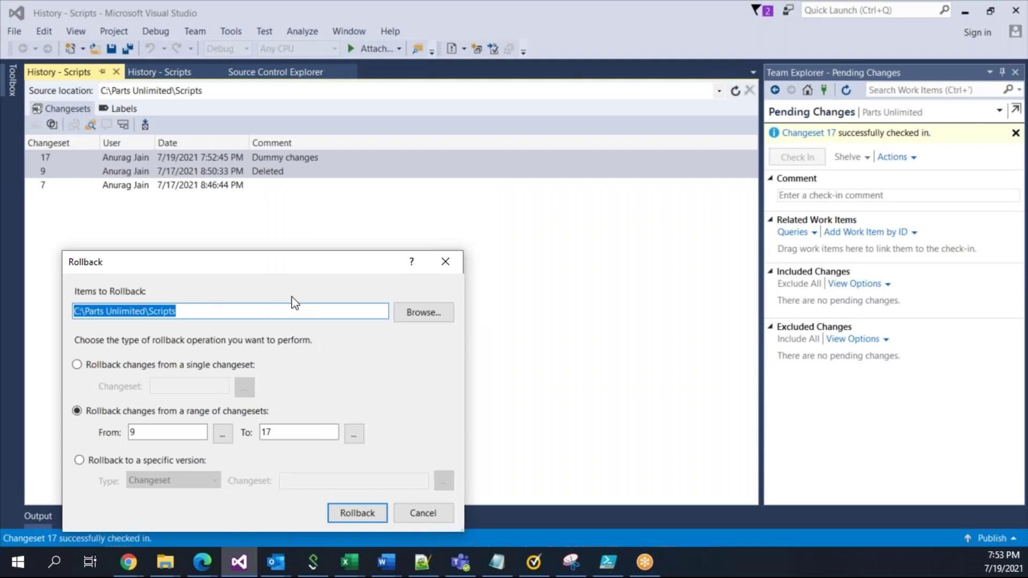
left_click_drag(262, 266, 596, 101)
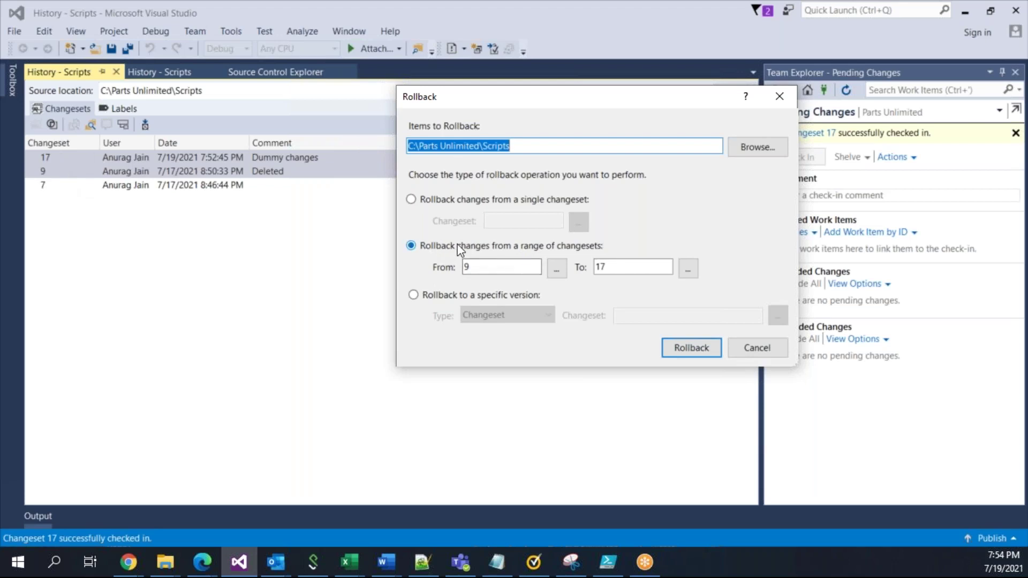
left_click(513, 264)
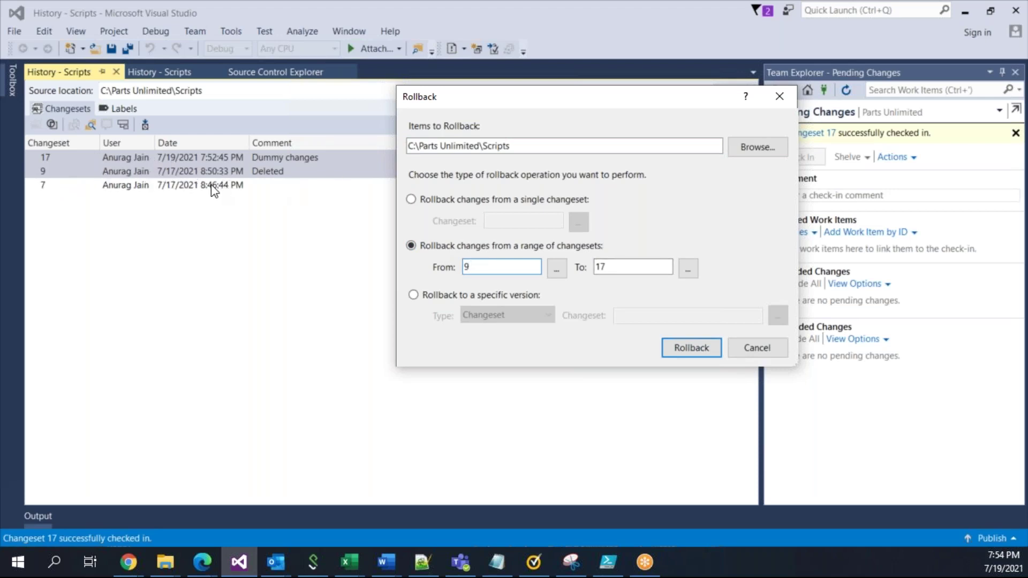
left_click(705, 351)
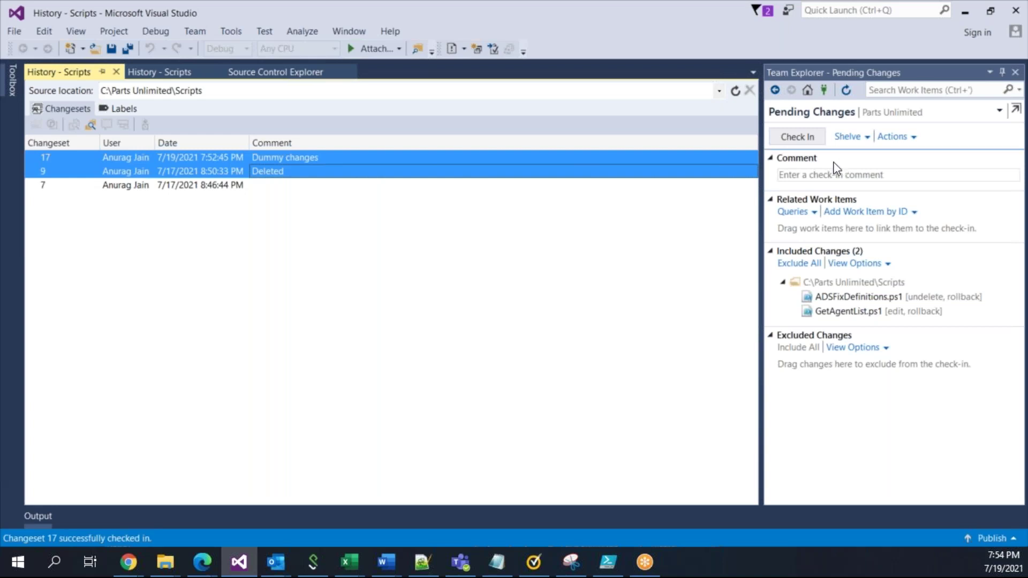
Check in the rollback changes with the comment "rolled back" and refresh the Scripts folder's history.
left_click(819, 175)
type("rolleed back")
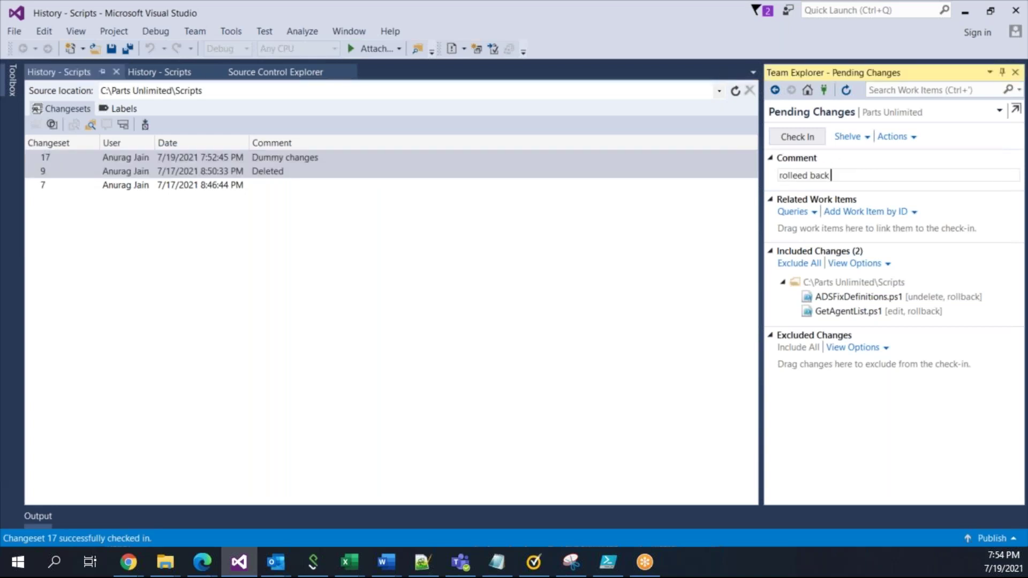
key("BackSpace")
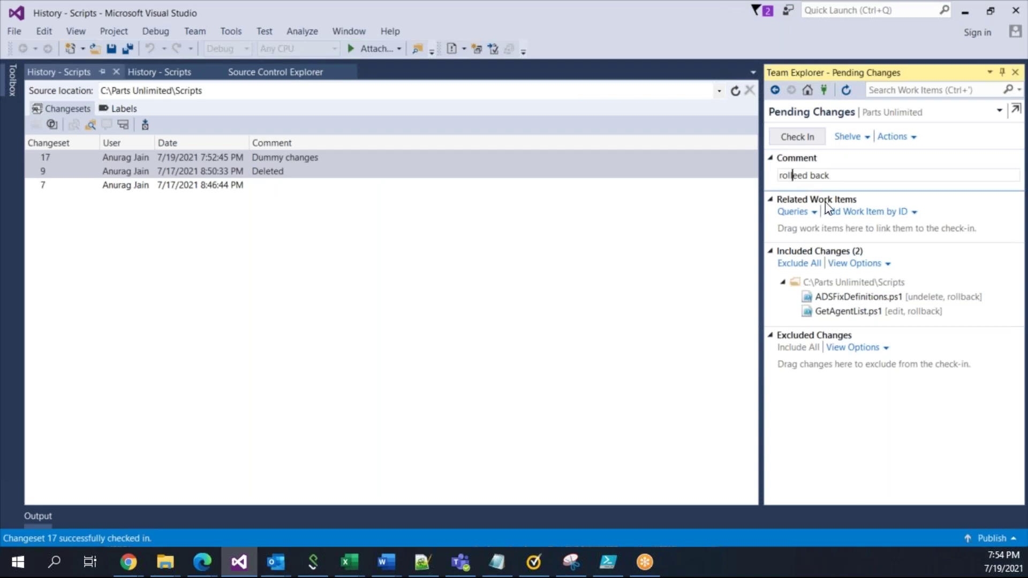
left_click(805, 141)
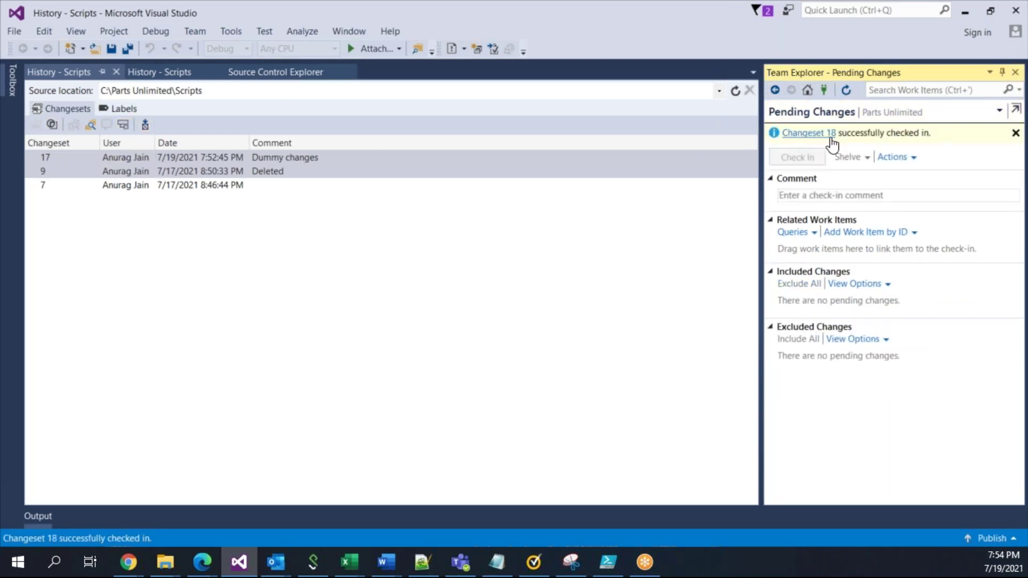
left_click(736, 92)
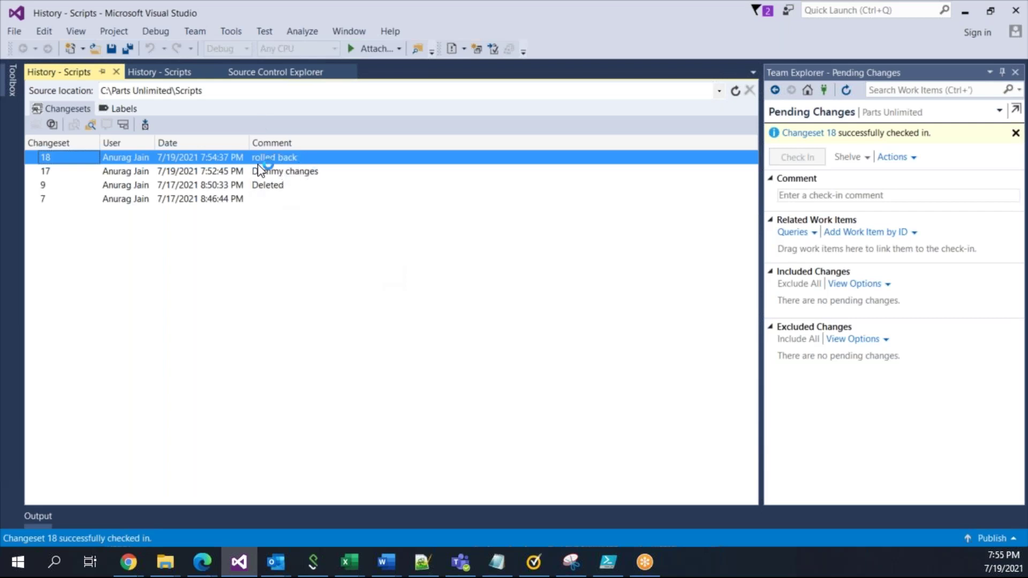
Roll back entire changeset 18, and undo the resulting pending changes to ADSFixDefinitions.ps1 and GetAgentList.ps1 in the Scripts folder.
right_click(312, 163)
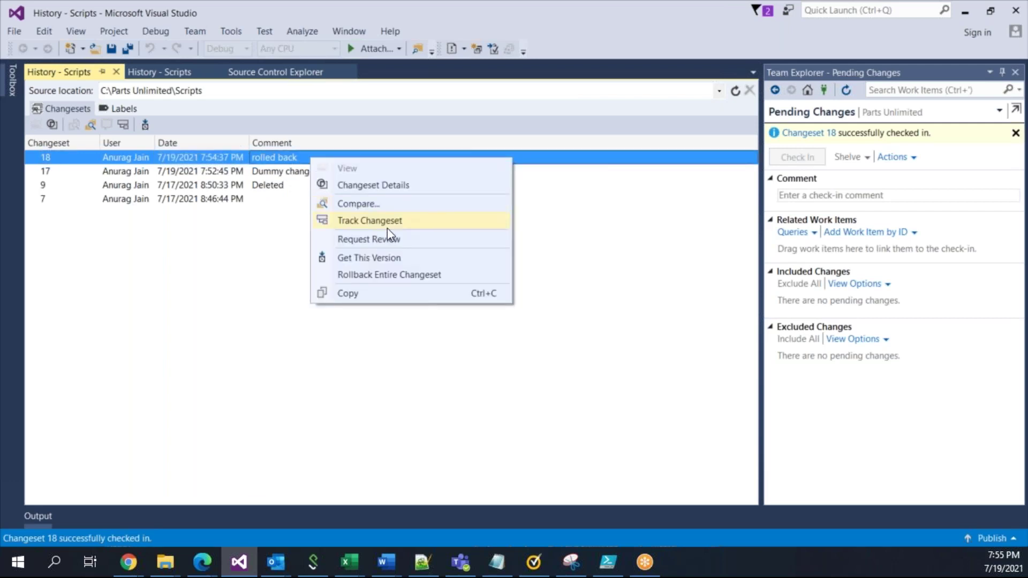
left_click(413, 276)
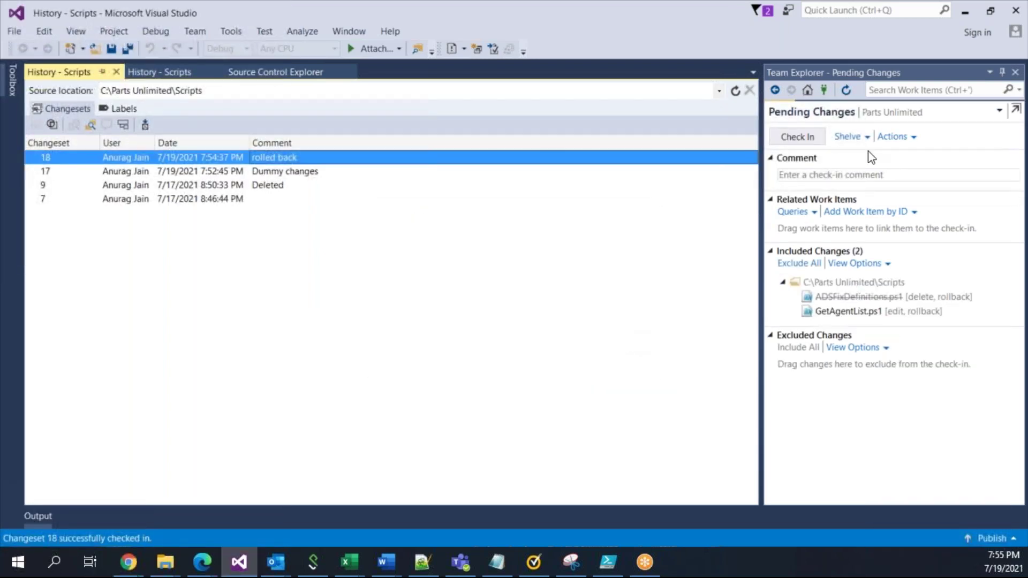
left_click(285, 78)
right_click(100, 236)
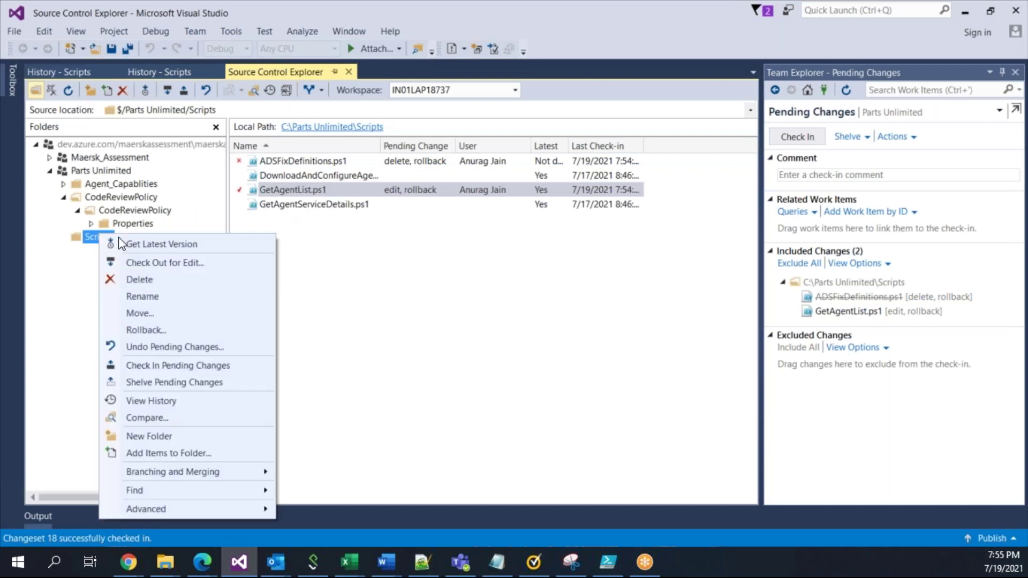
left_click(170, 348)
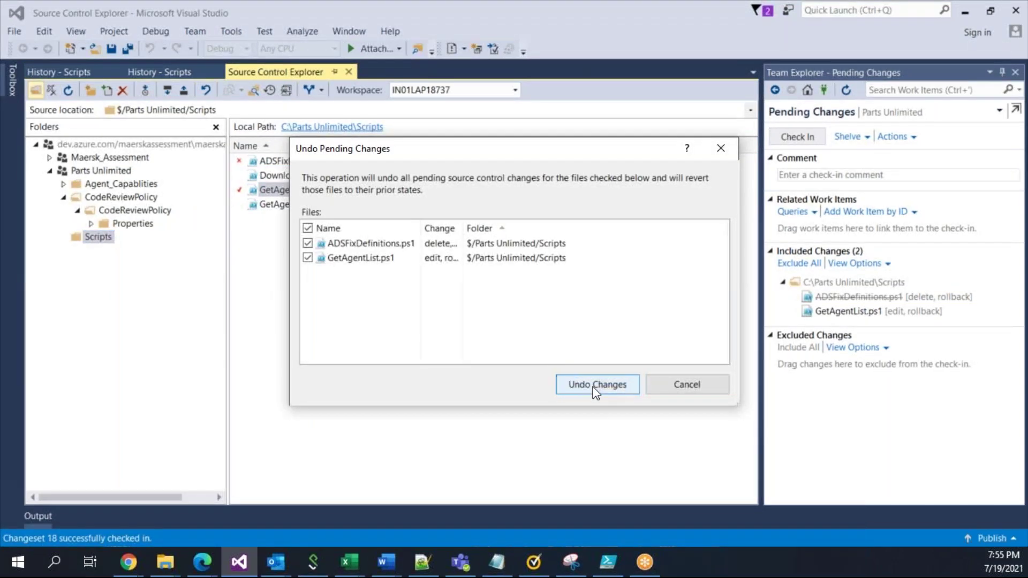
left_click(594, 388)
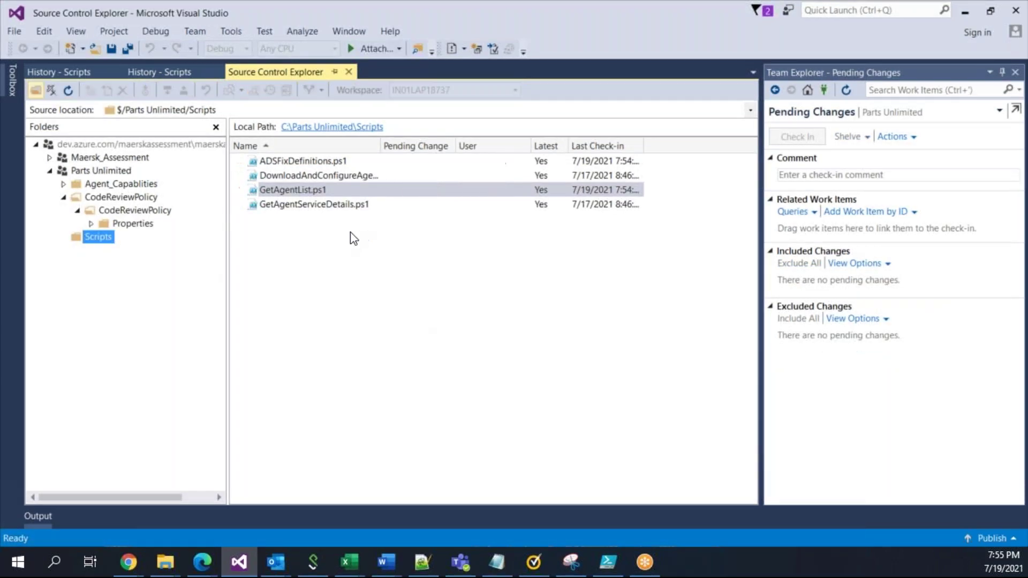
Inspect line 2 of GetAgentList.ps1 from the Scripts folder and leave the script open in the editor.
left_click(359, 191)
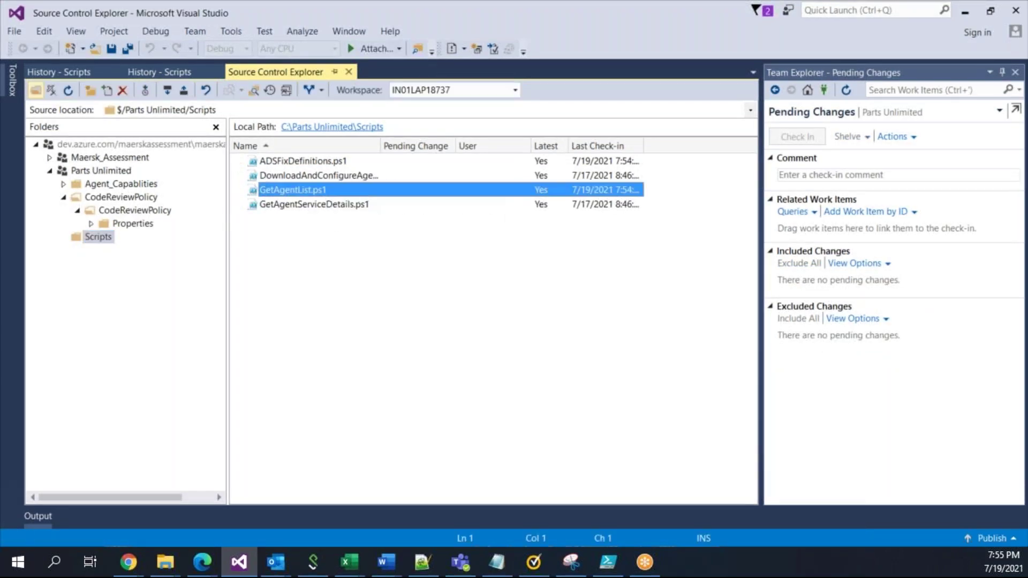
double_click(359, 191)
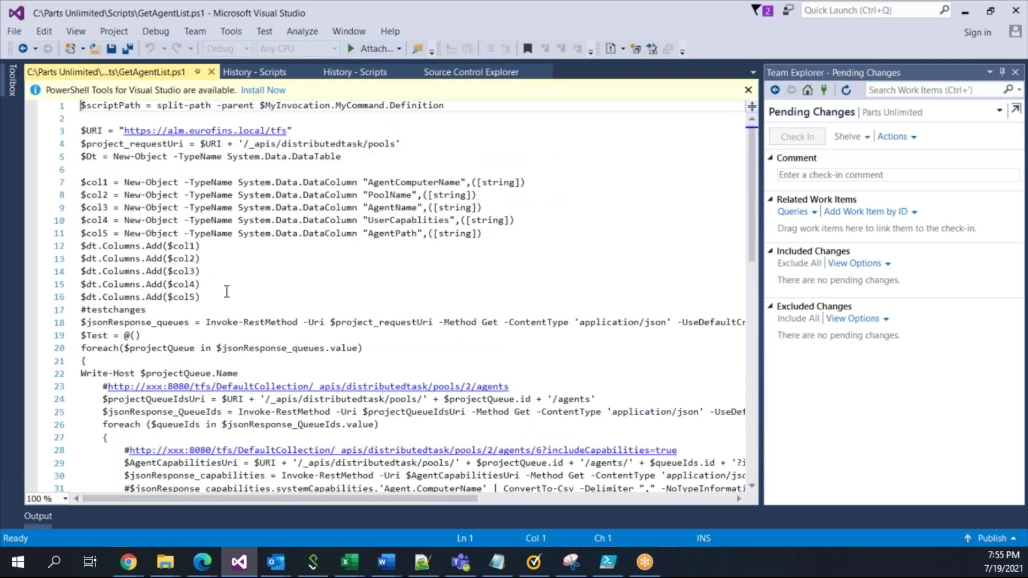
left_click(98, 119)
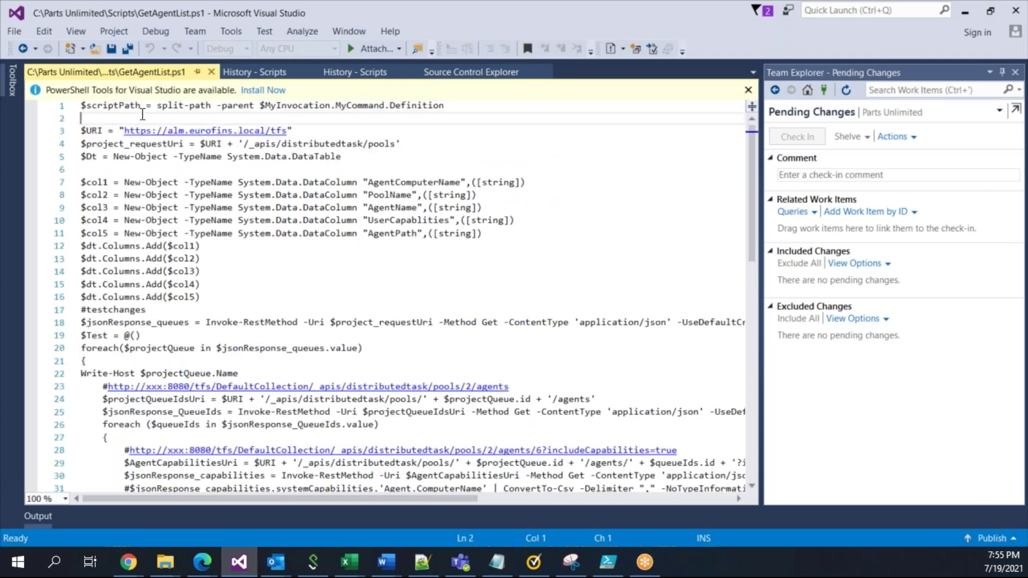
left_click(212, 73)
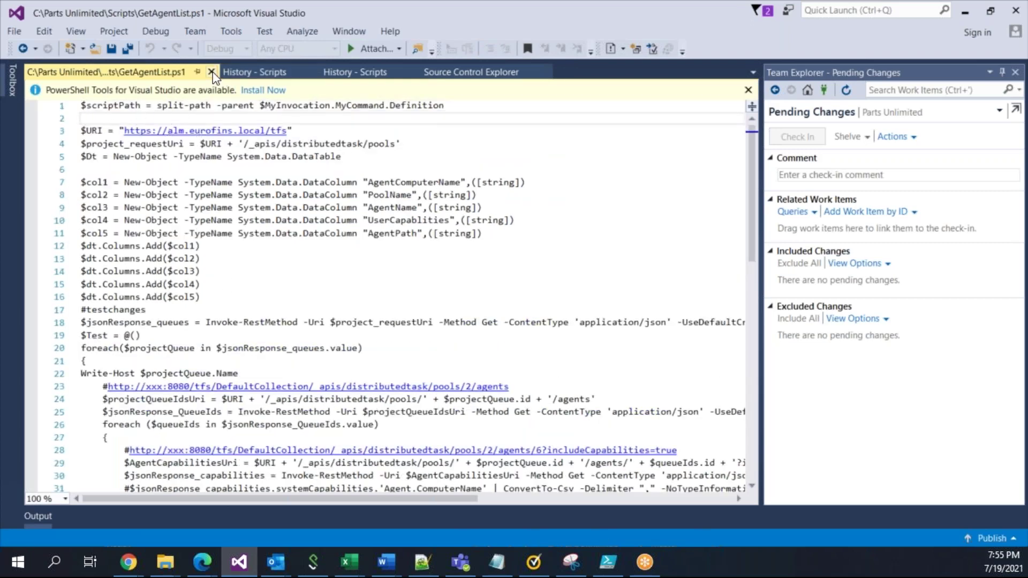
right_click(98, 237)
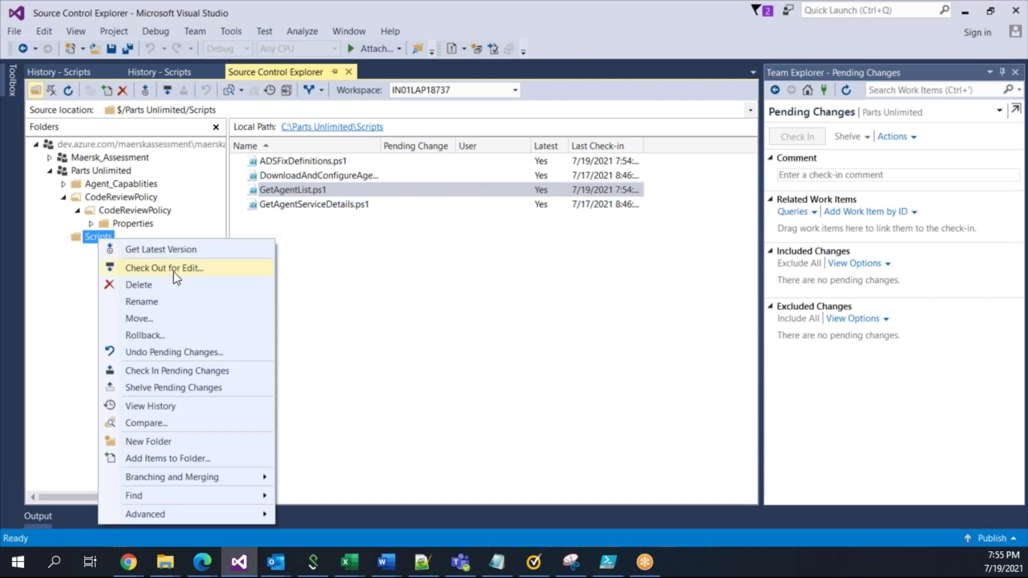
left_click(427, 319)
left_click(288, 190)
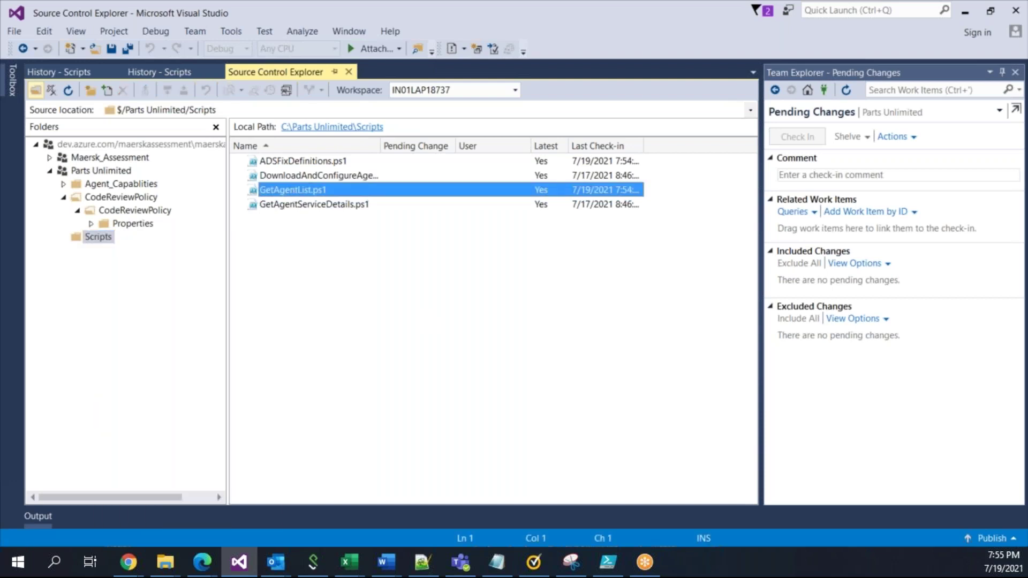
double_click(288, 190)
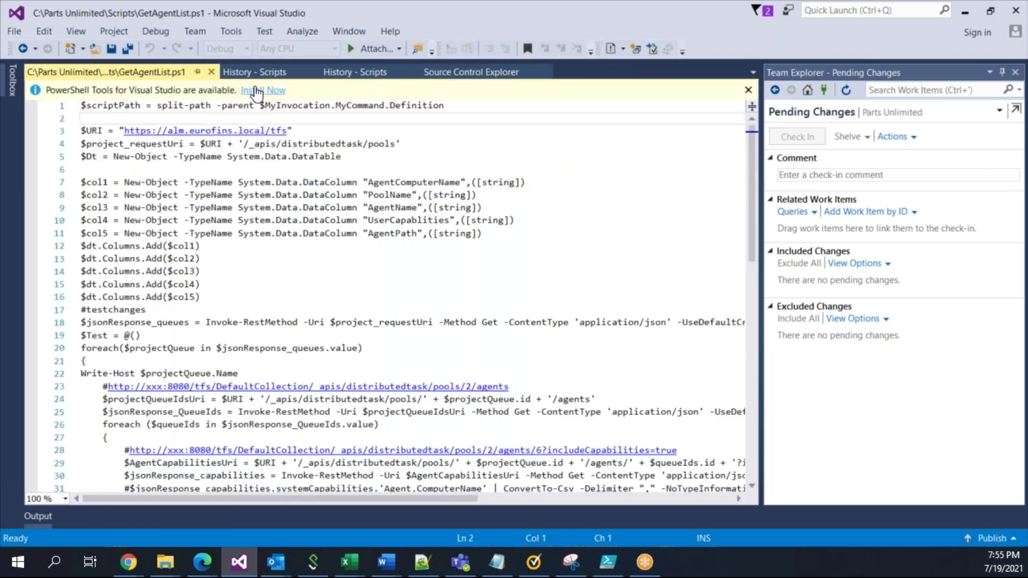
Roll back entire changeset 18 from the Scripts folder's history and check in the resulting pending changes without a comment.
left_click(476, 80)
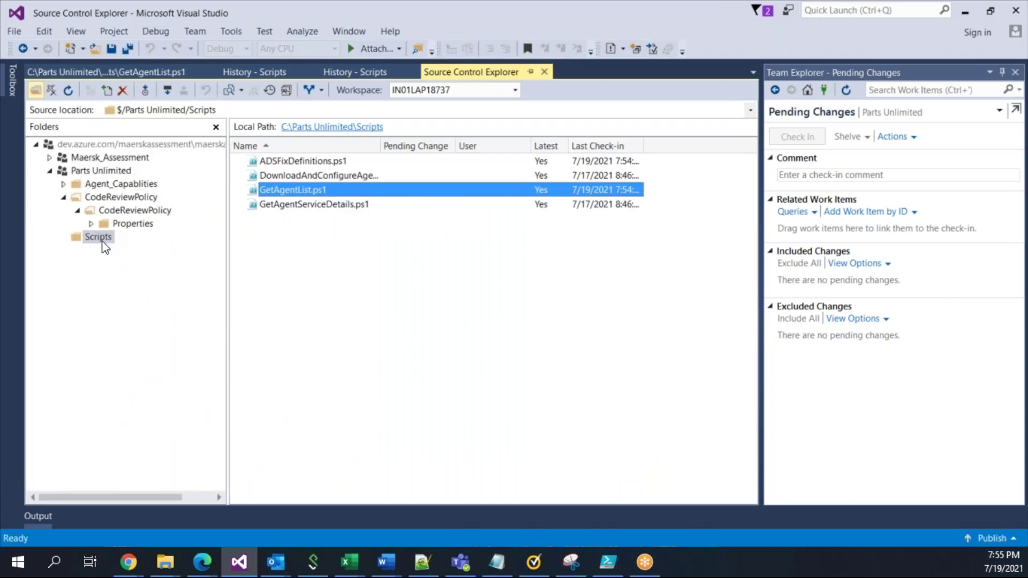
right_click(105, 247)
left_click(157, 408)
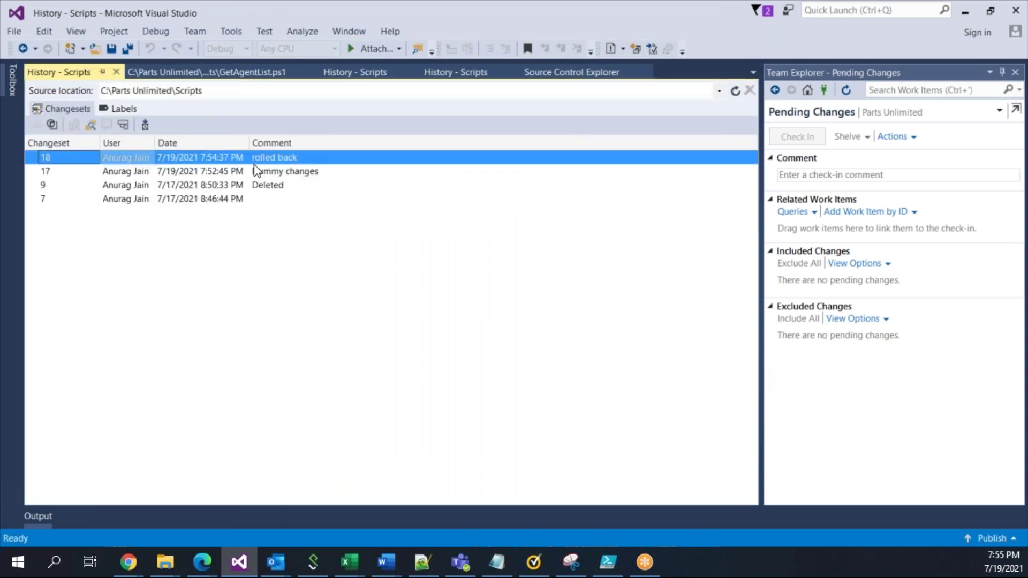
right_click(239, 157)
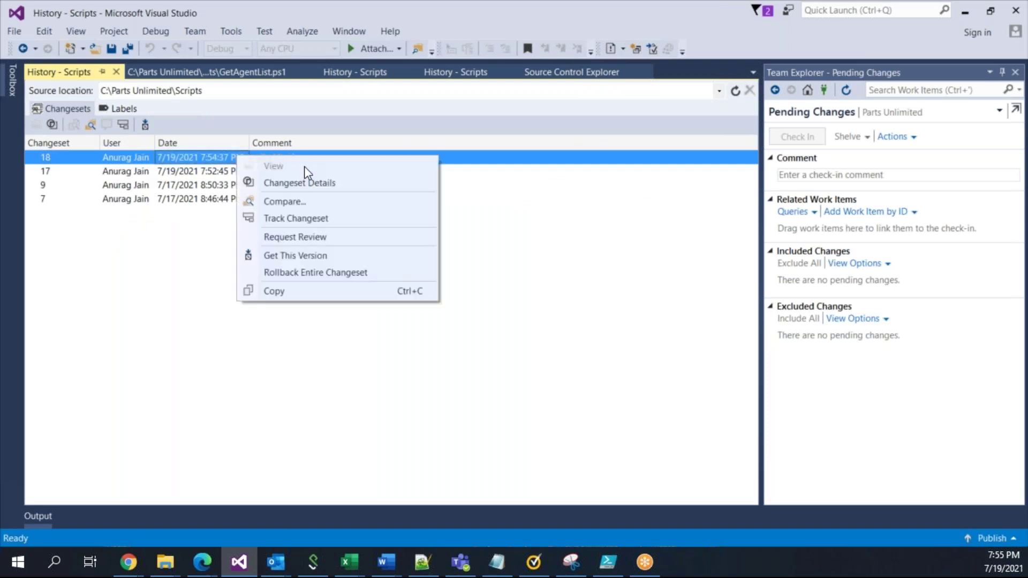
left_click(296, 273)
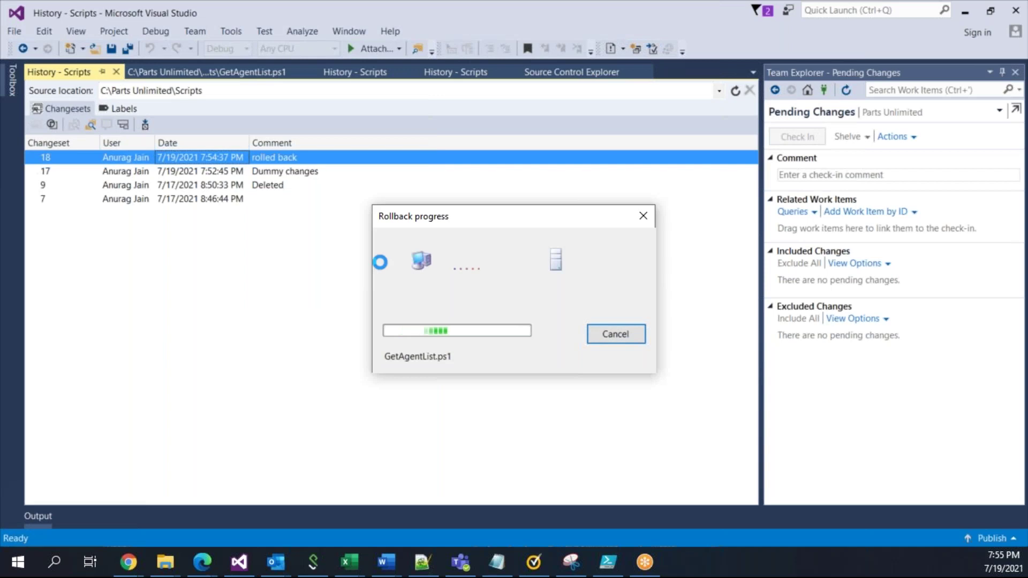
left_click(513, 345)
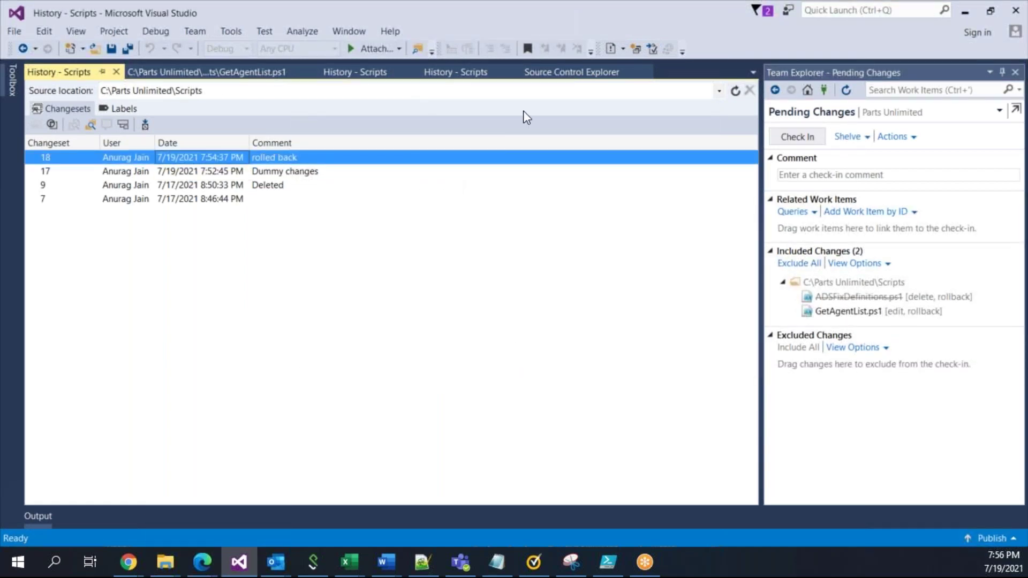
left_click(814, 135)
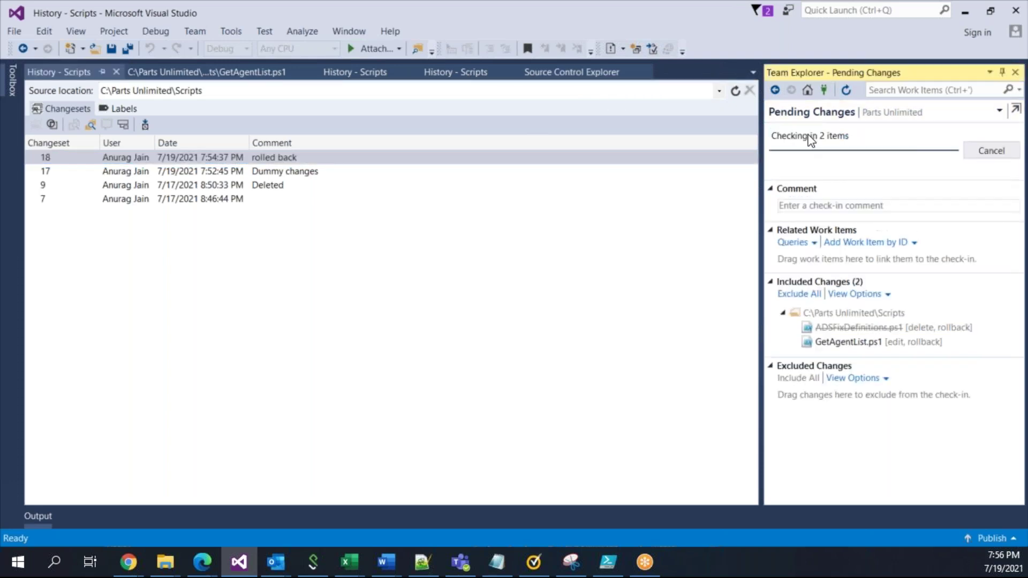
Inspect the first lines of GetAgentList.ps1 in the Scripts folder after the check-in, and close the file.
left_click(566, 75)
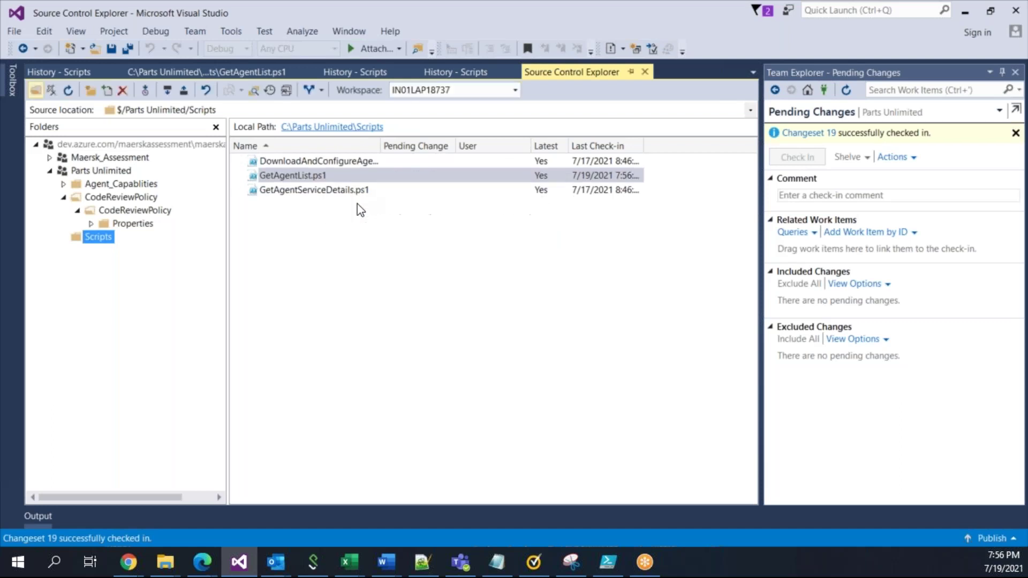
left_click(304, 175)
double_click(304, 175)
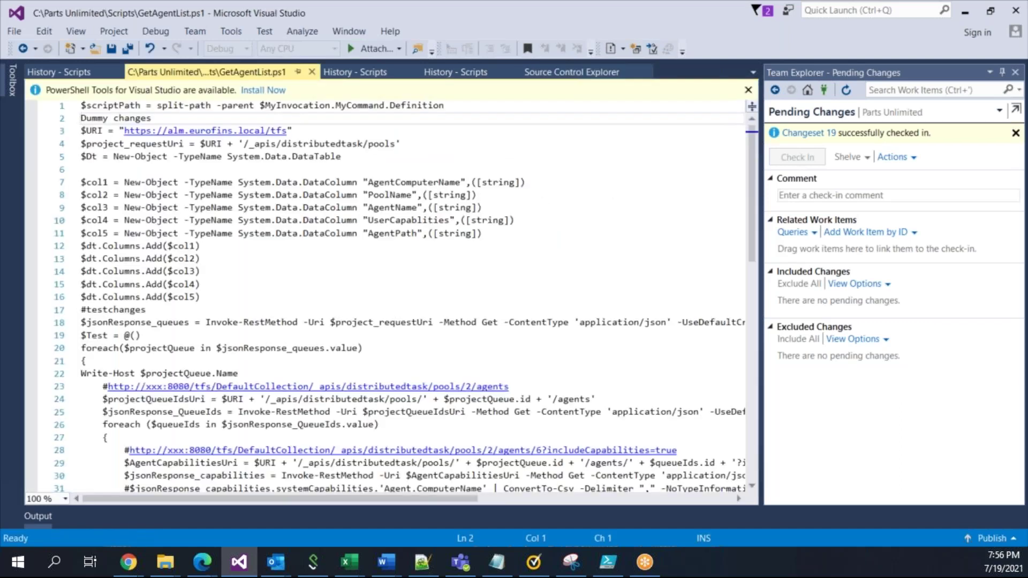
left_click_drag(153, 118, 82, 118)
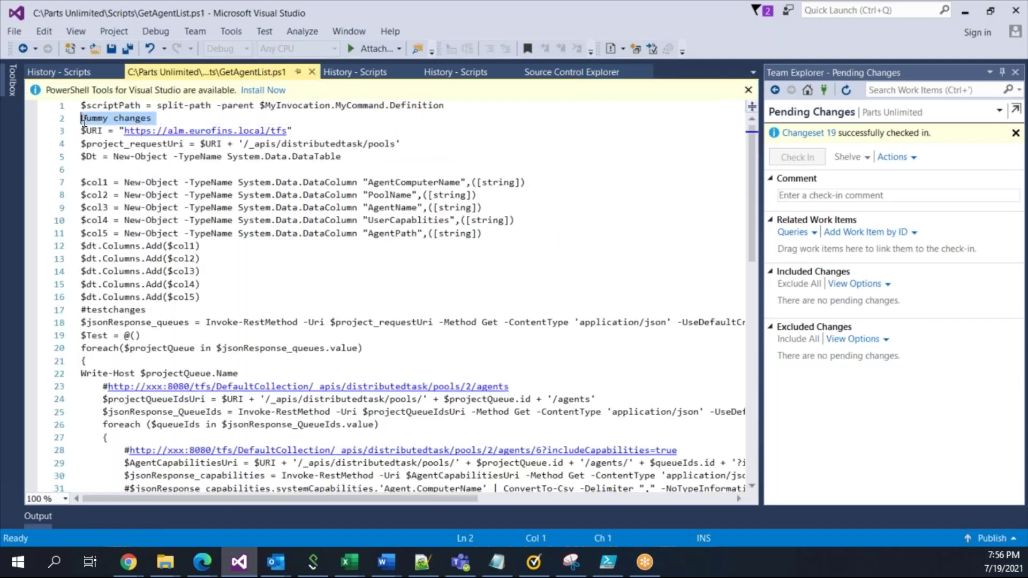
left_click_drag(161, 119, 81, 106)
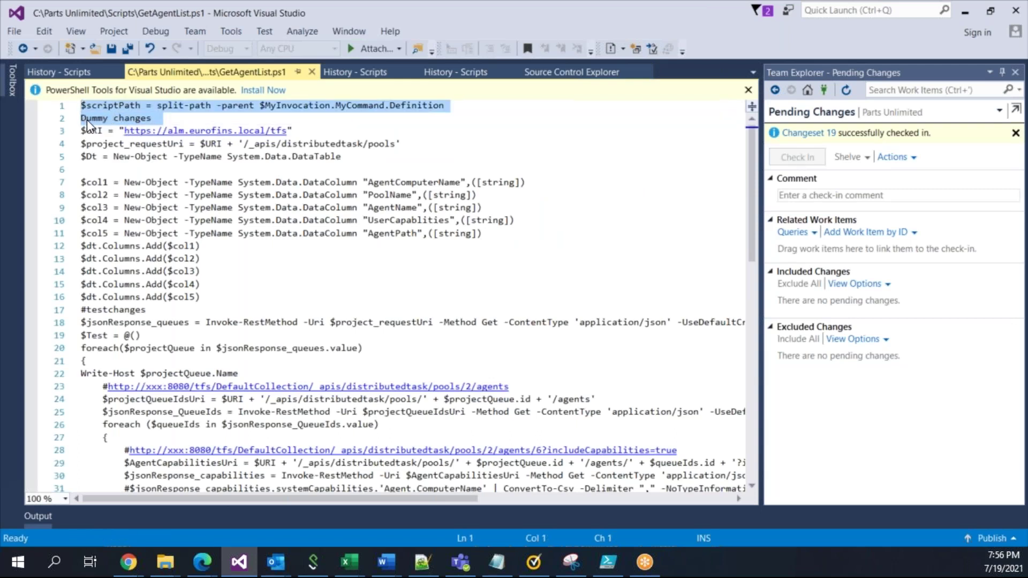
left_click(162, 131)
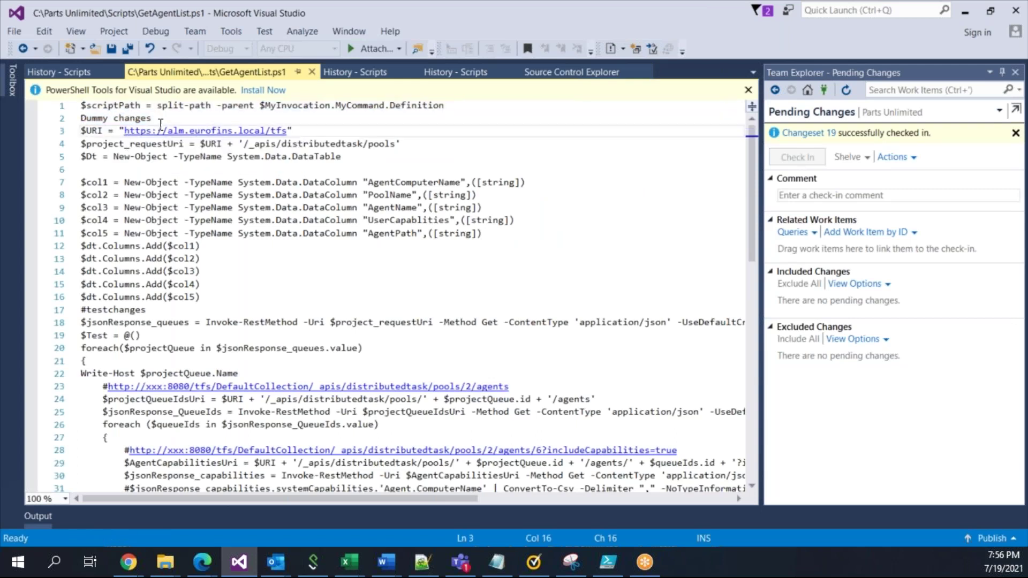
left_click(312, 73)
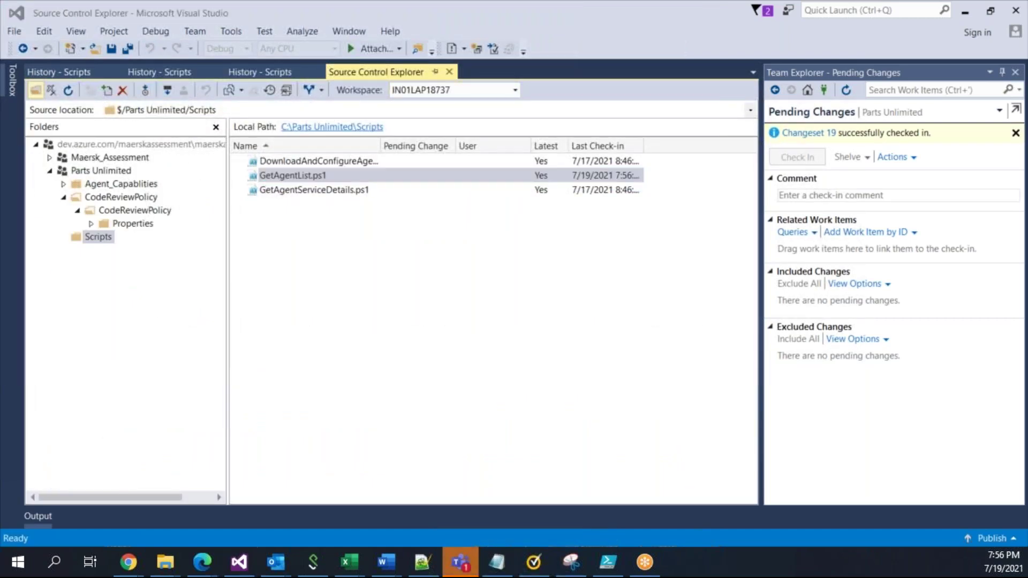
Collapse the CodeReviewPolicy folder and examine the branching and merging commands available for the Parts Unlimited project.
left_click(63, 197)
left_click(102, 172)
right_click(104, 173)
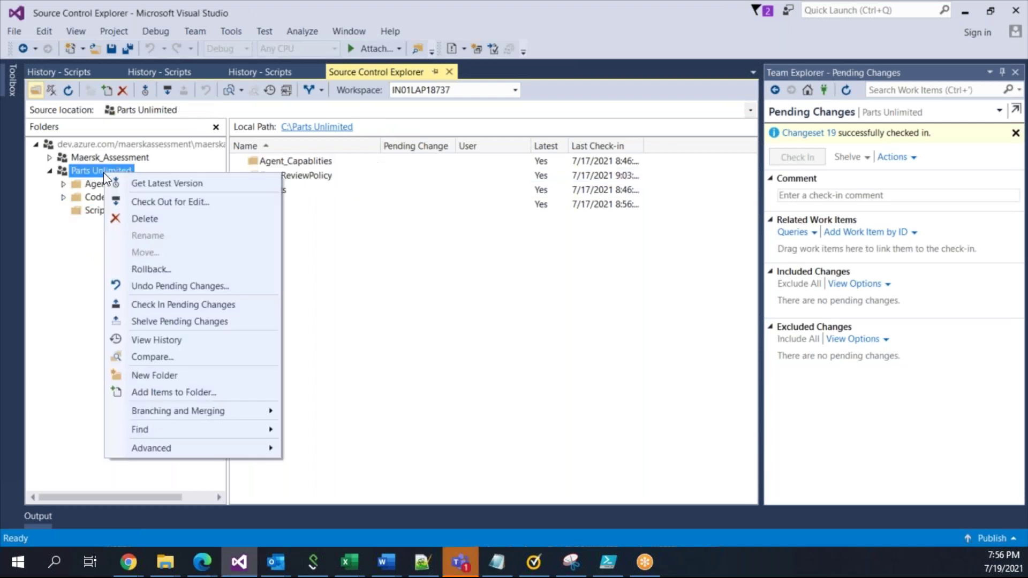
mouse_move(252, 414)
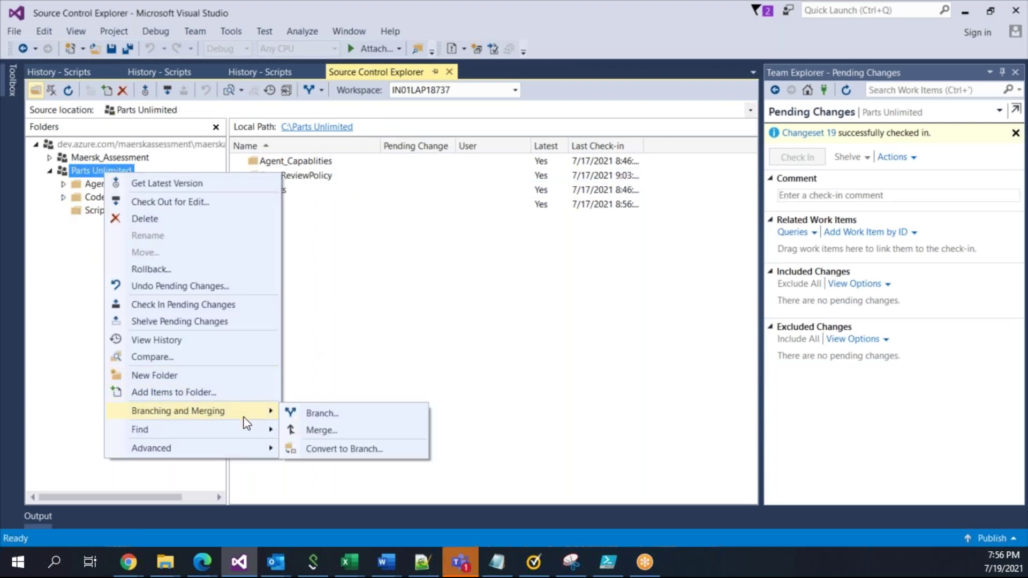
left_click(525, 294)
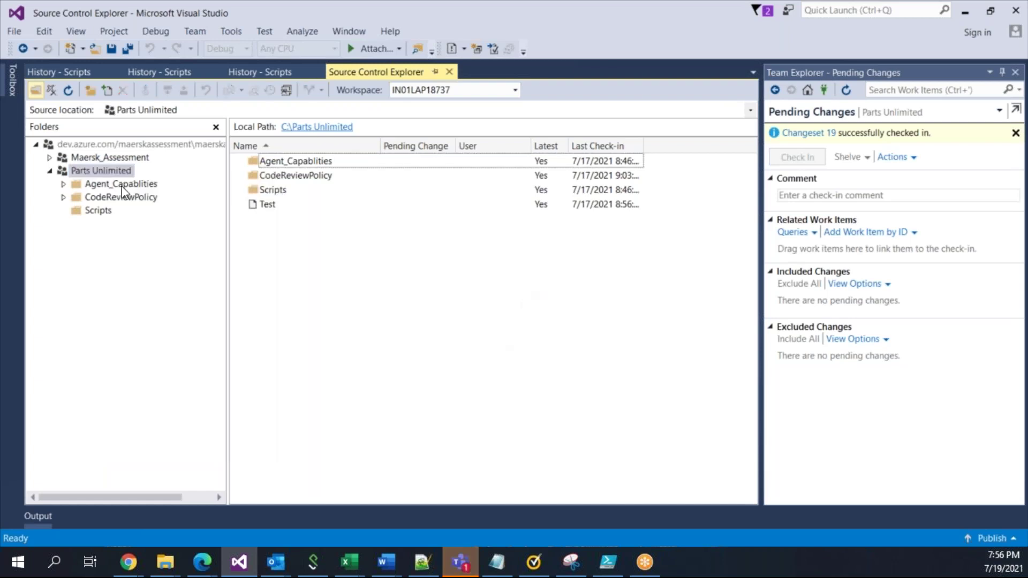
right_click(107, 175)
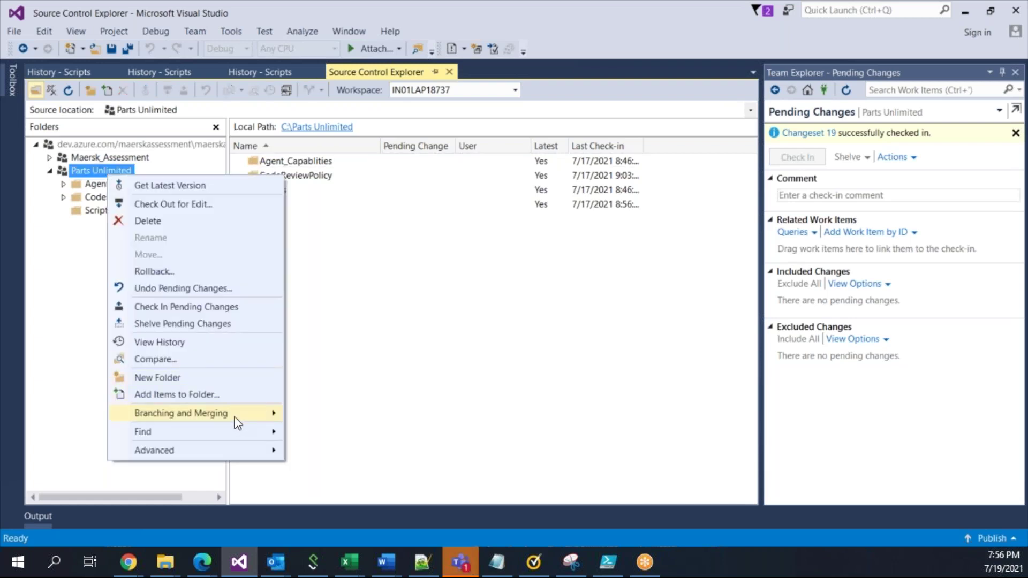
mouse_move(232, 416)
left_click(71, 278)
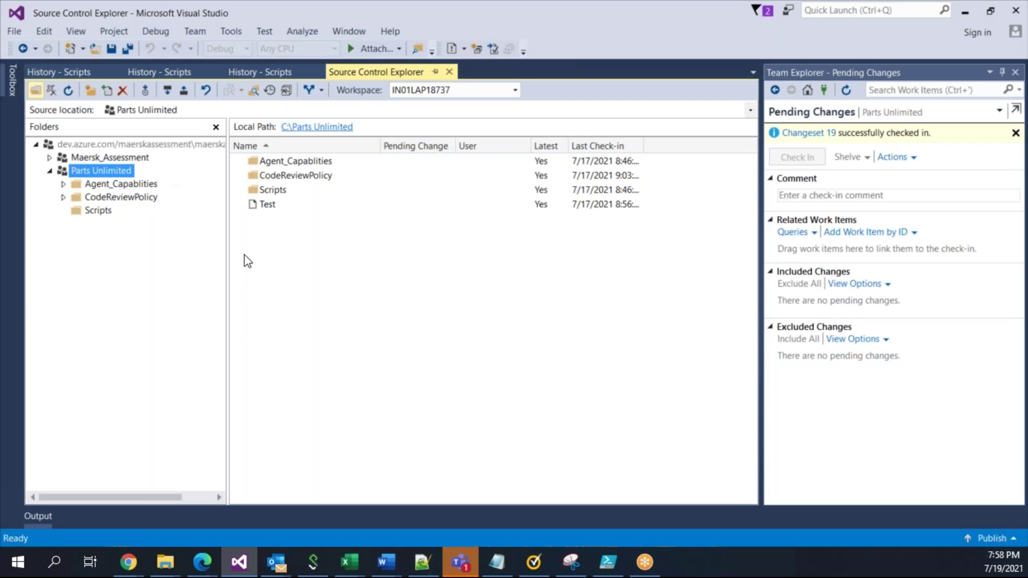
Widen the folder tree pane and start creating a branch from the Parts Unlimited project.
left_click_drag(232, 269, 246, 269)
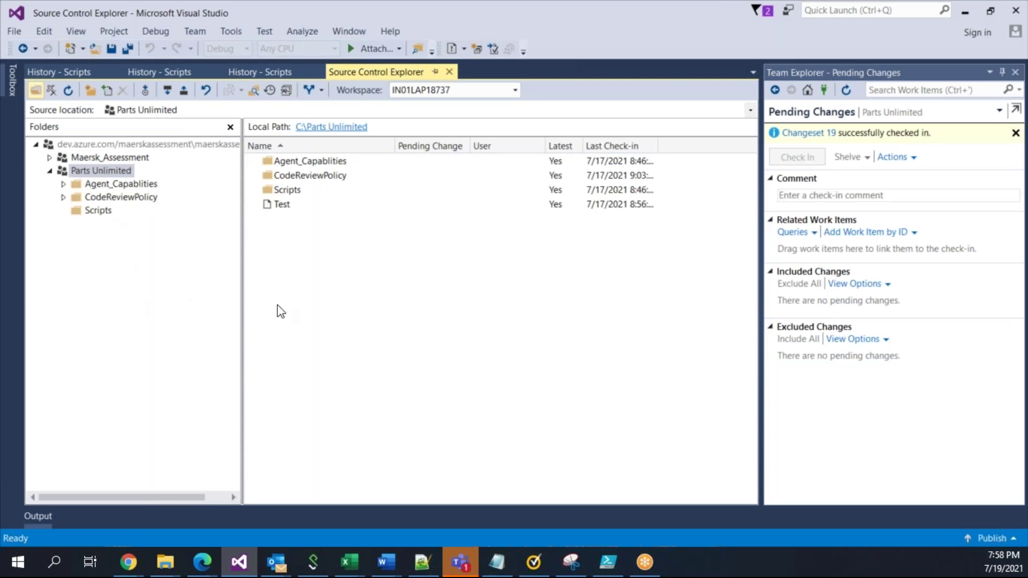
left_click_drag(242, 310, 269, 311)
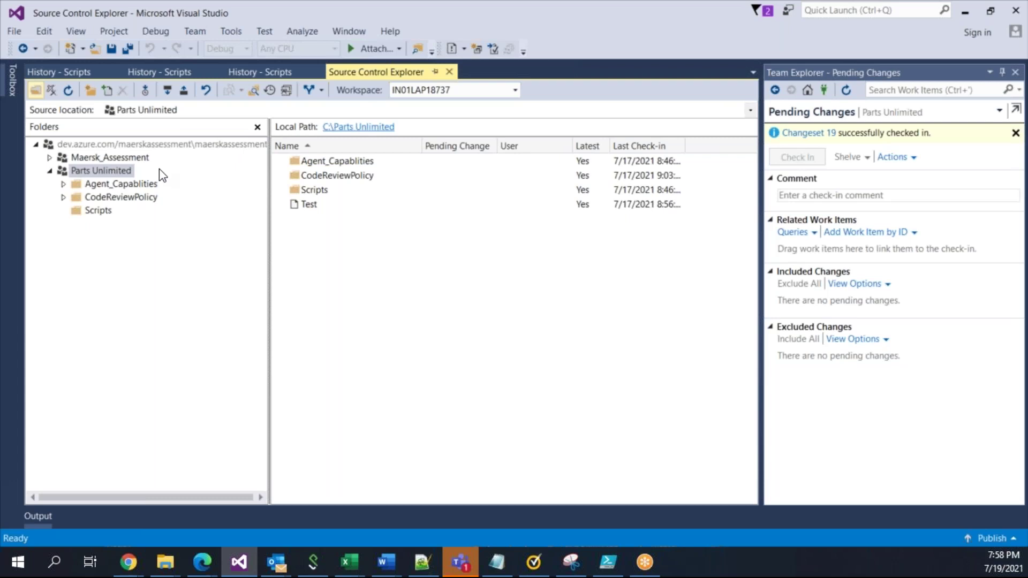
right_click(117, 173)
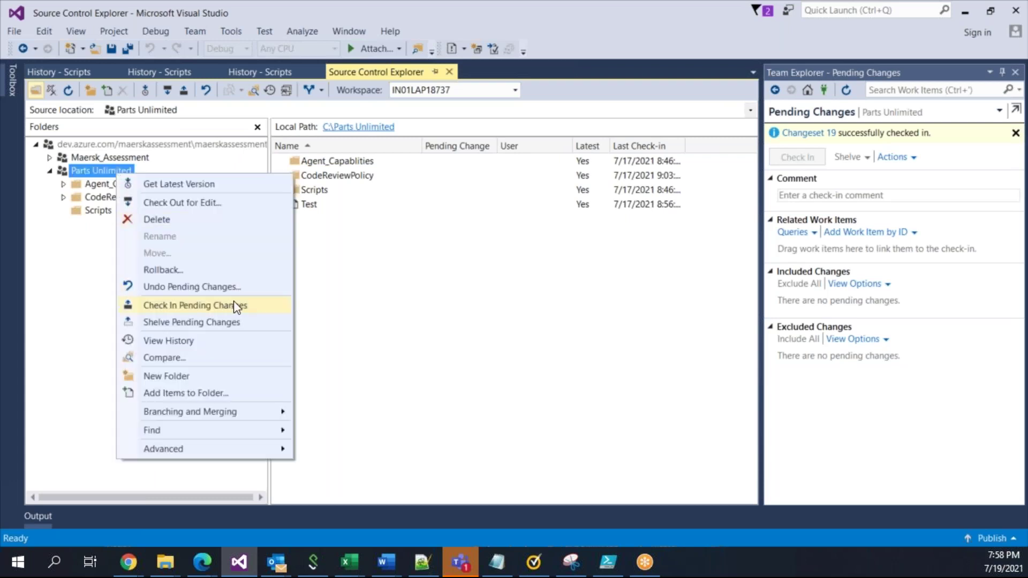
mouse_move(269, 411)
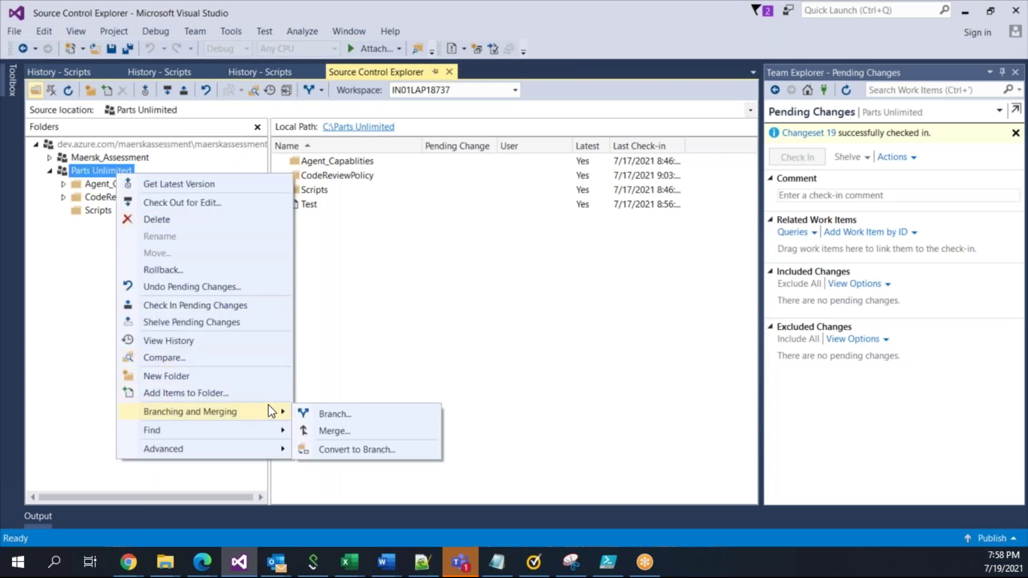
left_click(378, 421)
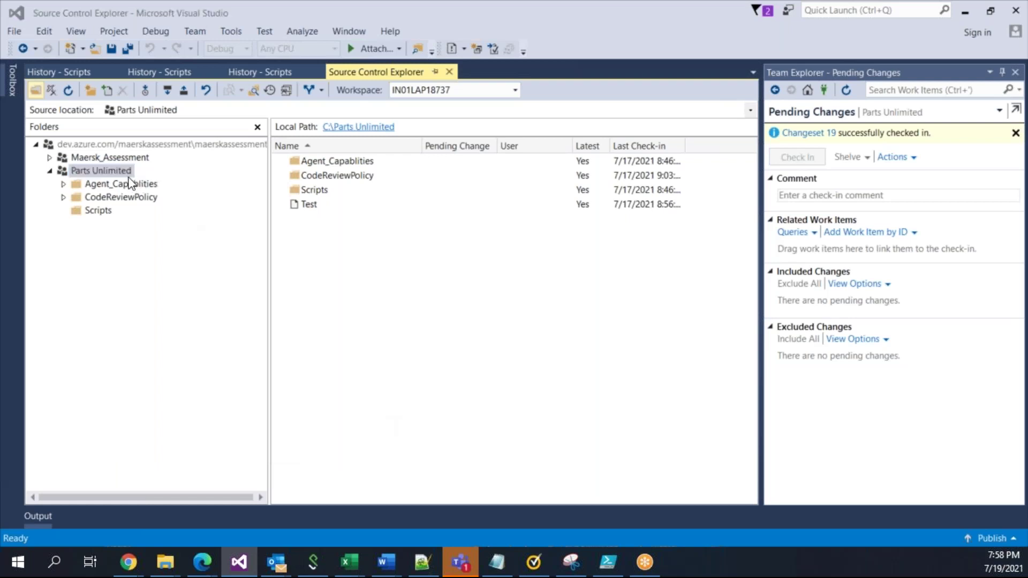
left_click_drag(384, 235, 301, 236)
left_click(391, 274)
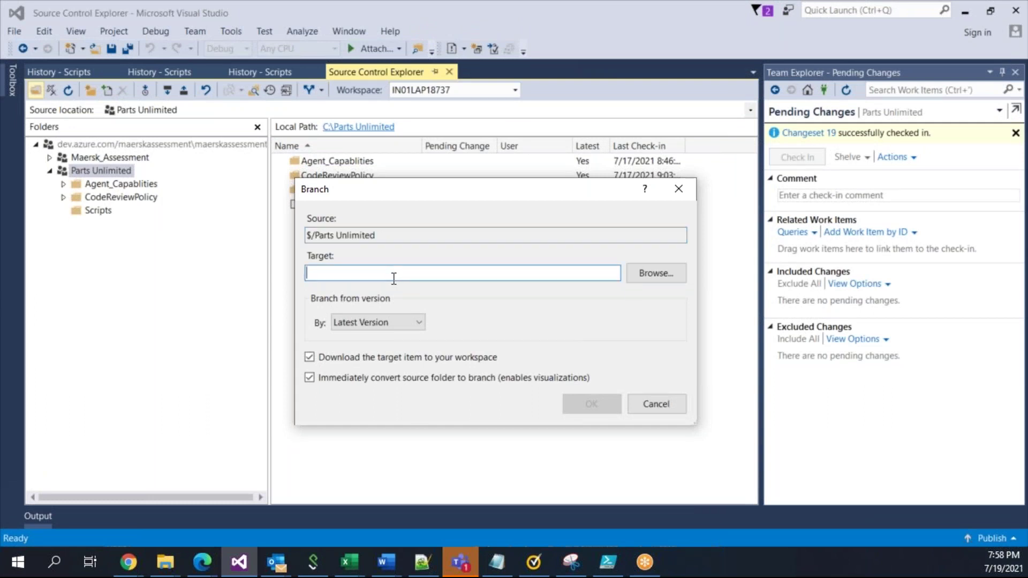
Browse to Parts Unlimited as the branch's parent folder and set the target path to $/Parts Unlimited/PartsUnlimited.
left_click(647, 276)
left_click(381, 206)
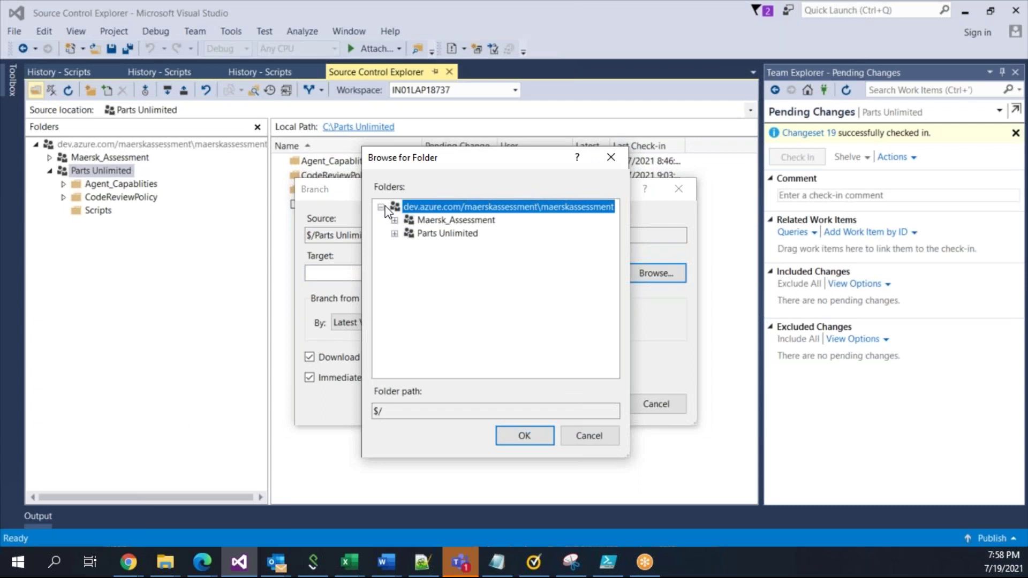
left_click(395, 233)
left_click(455, 234)
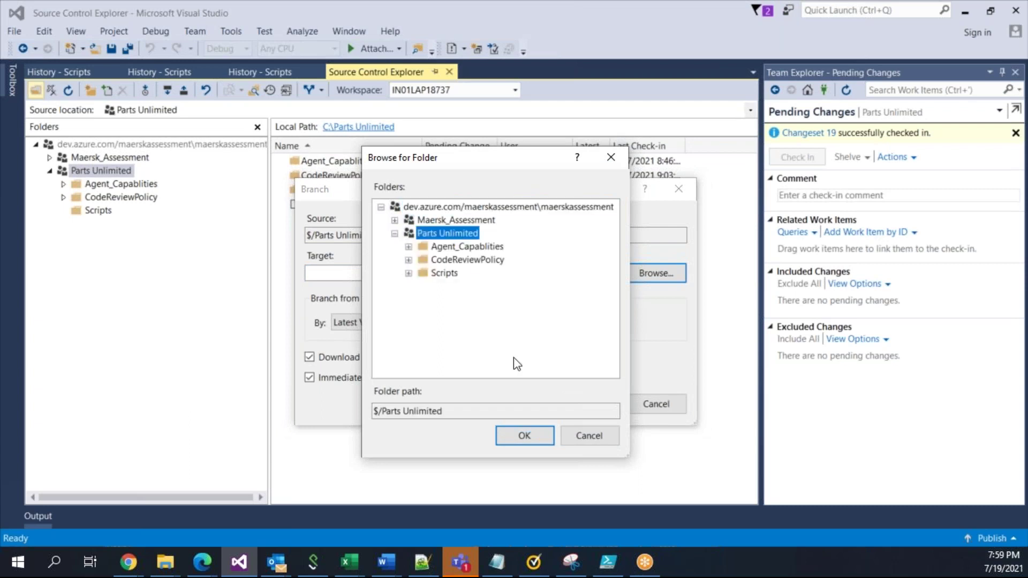
left_click(475, 411)
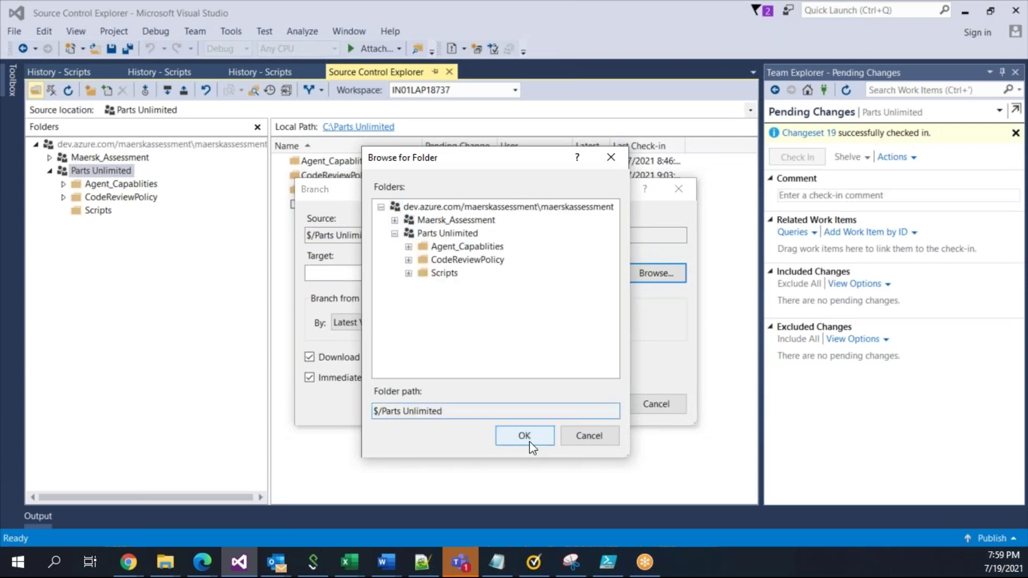
left_click(527, 438)
left_click(407, 276)
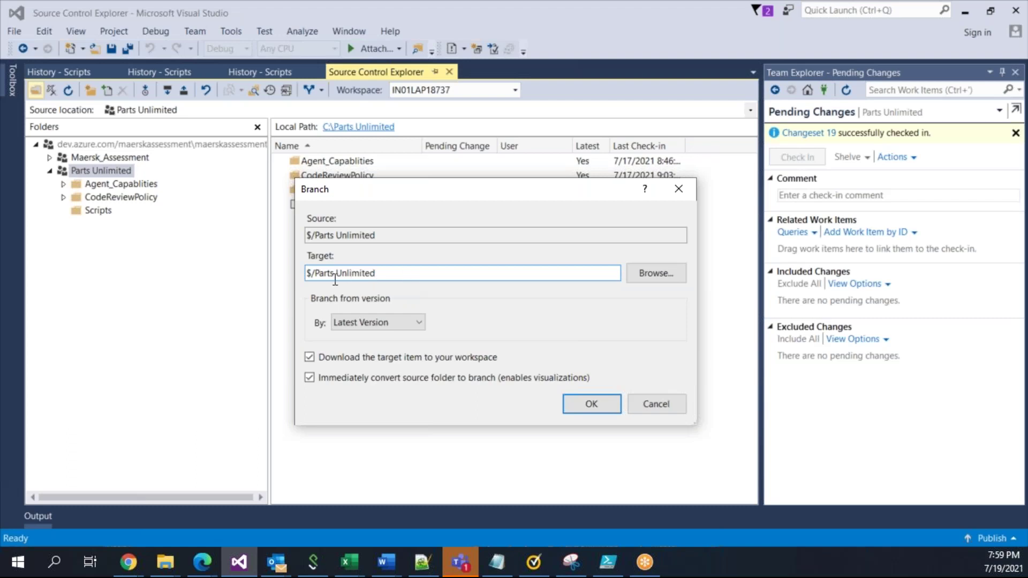
type("\\")
type("PartsUnlim")
type("ited")
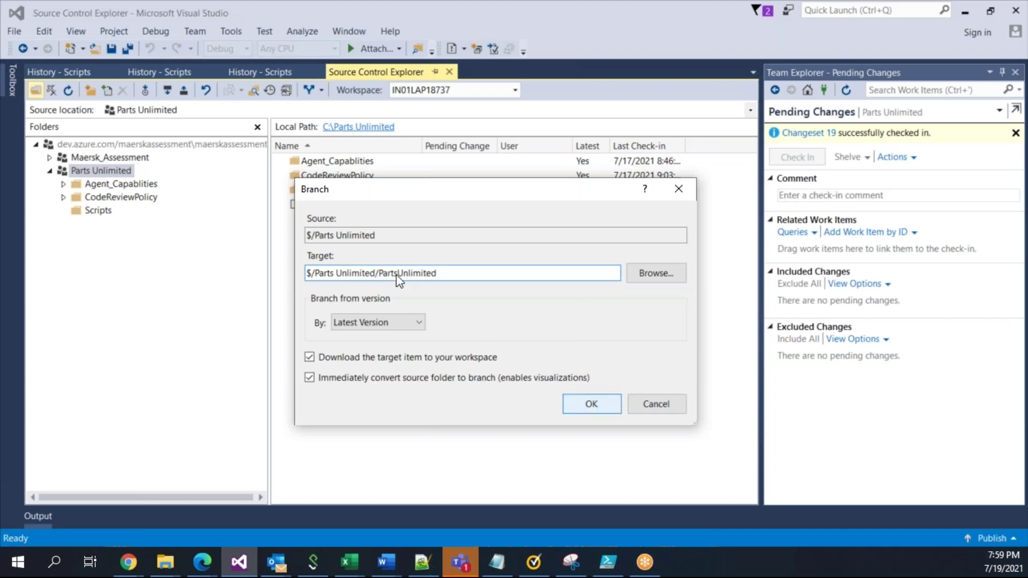
Try to create the branch of Parts Unlimited at $/Parts Unlimited/PartsUnlimited from the latest version.
key("Return")
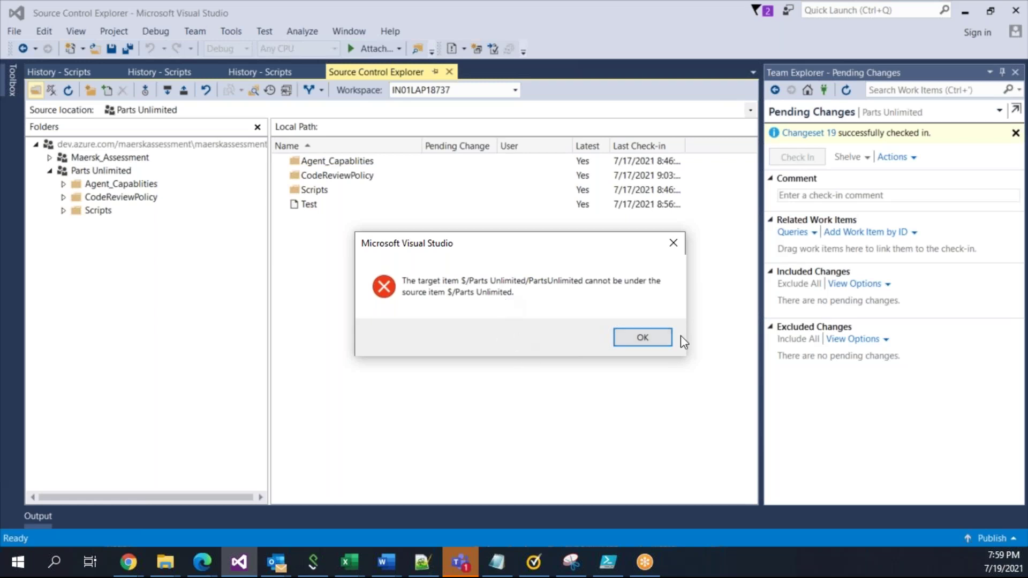
left_click(657, 338)
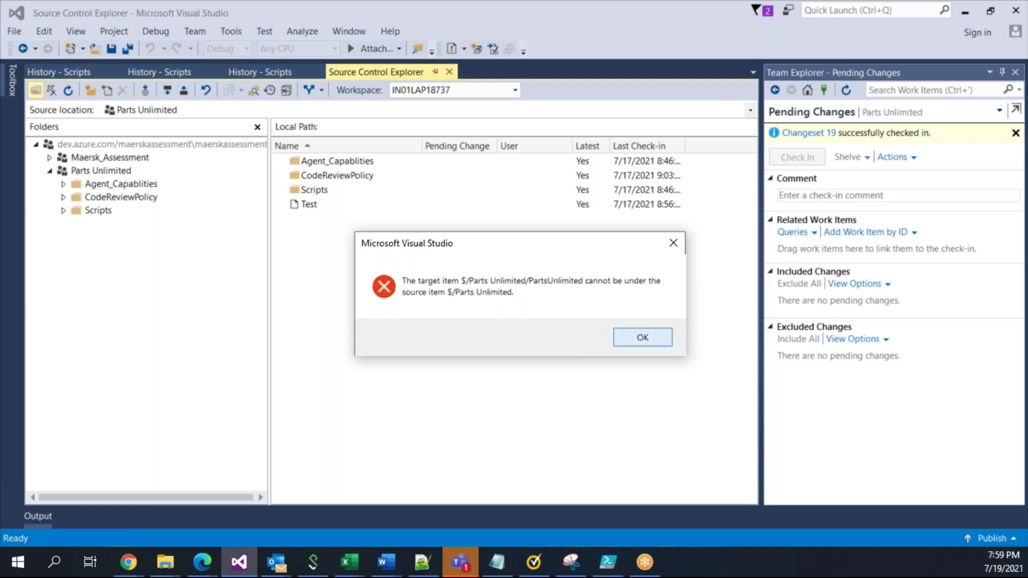
Convert the CodeReviewPolicy folder of Parts Unlimited to a branch, keeping the recursive conversion option enabled.
left_click(110, 182)
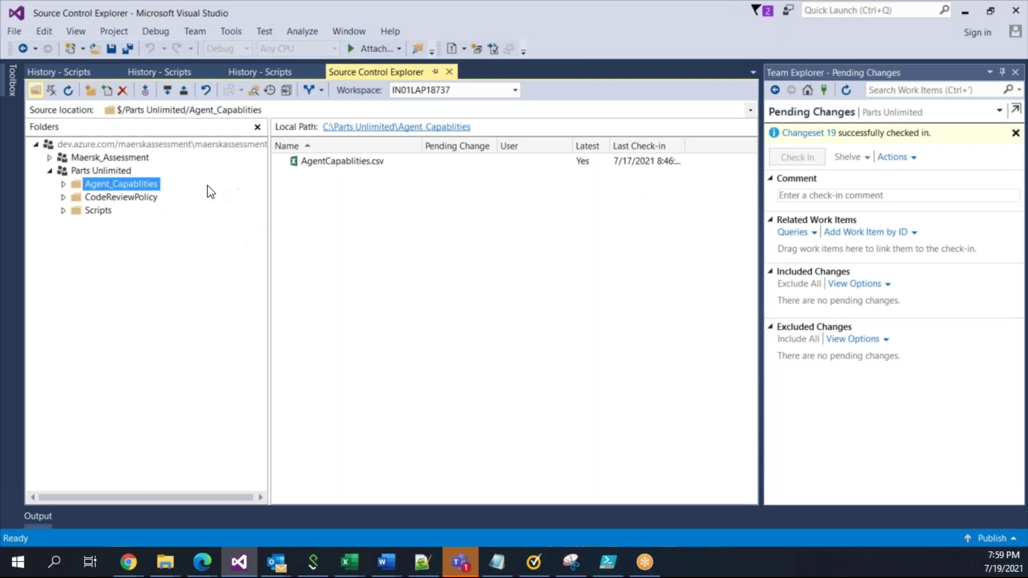
left_click(138, 198)
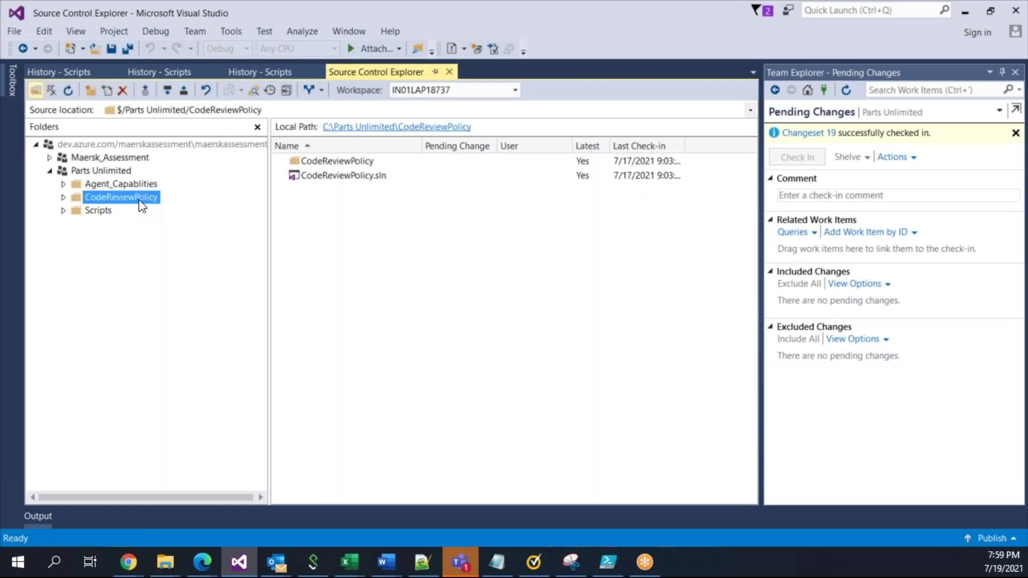
right_click(156, 200)
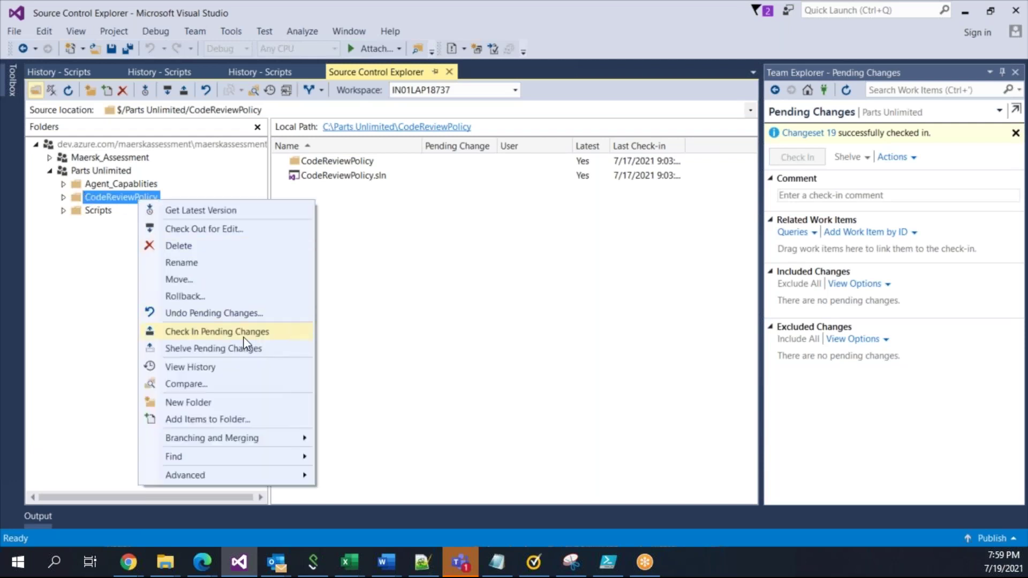
mouse_move(232, 434)
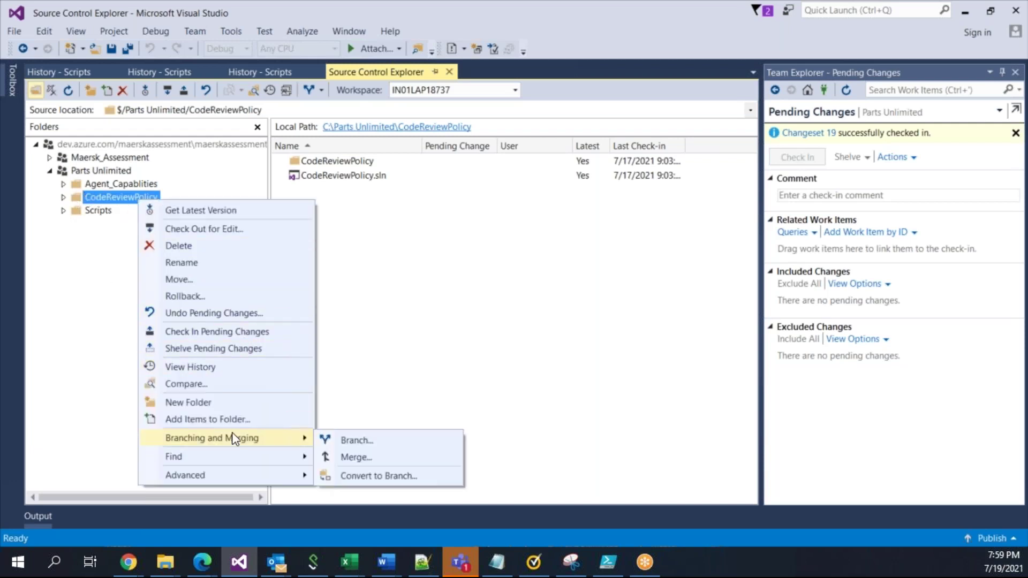
left_click(397, 477)
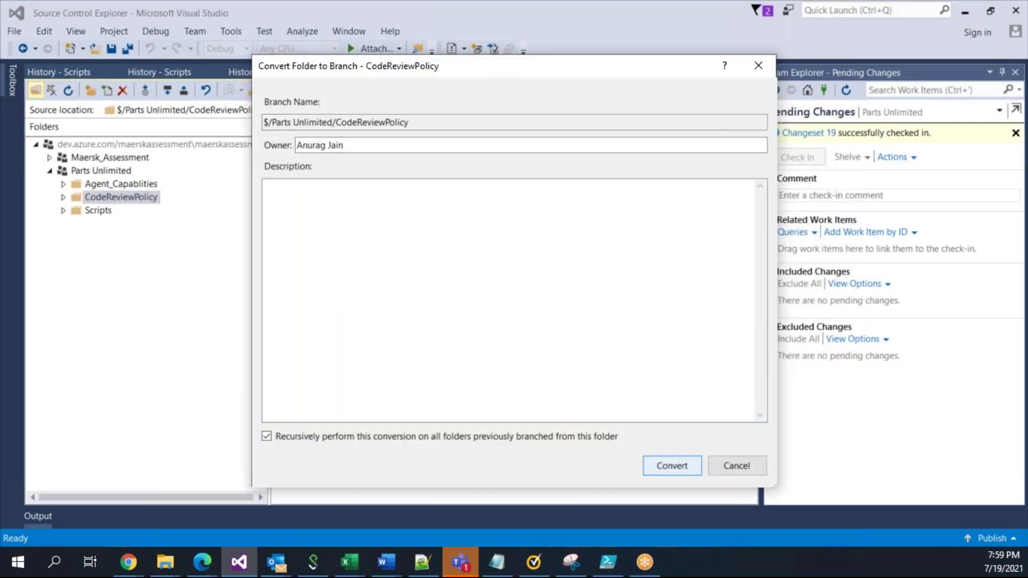
key("Return")
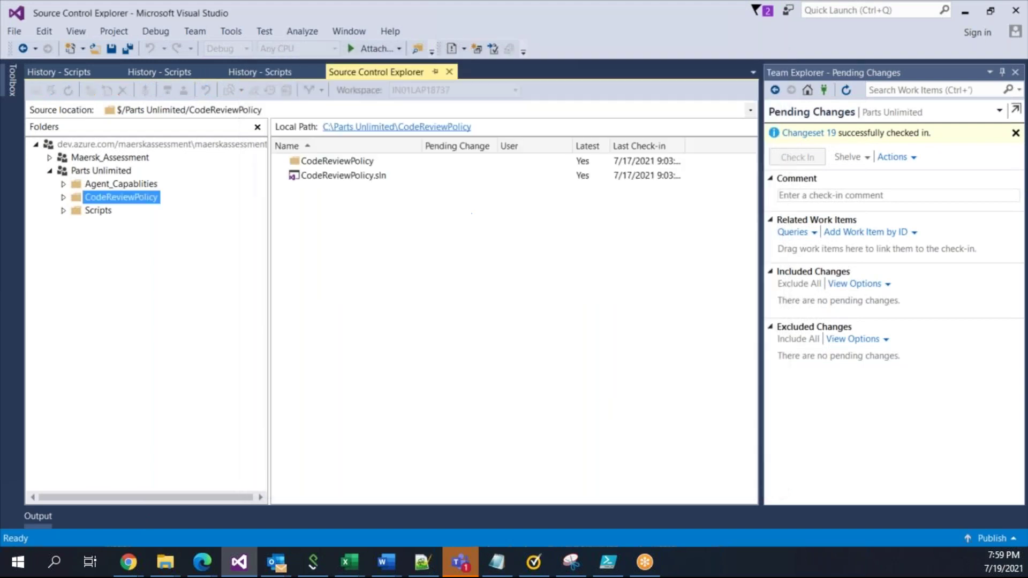
Expand the CodeReviewPolicy branch and examine the contents of its CodeReviewPolicy and Properties subfolders.
left_click(63, 197)
left_click(78, 210)
left_click(91, 224)
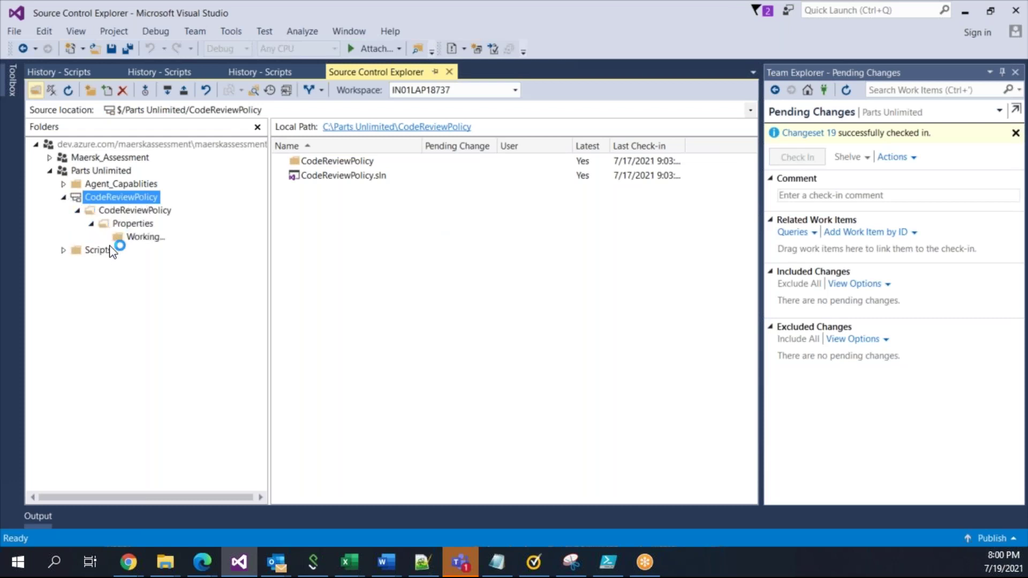
left_click(132, 218)
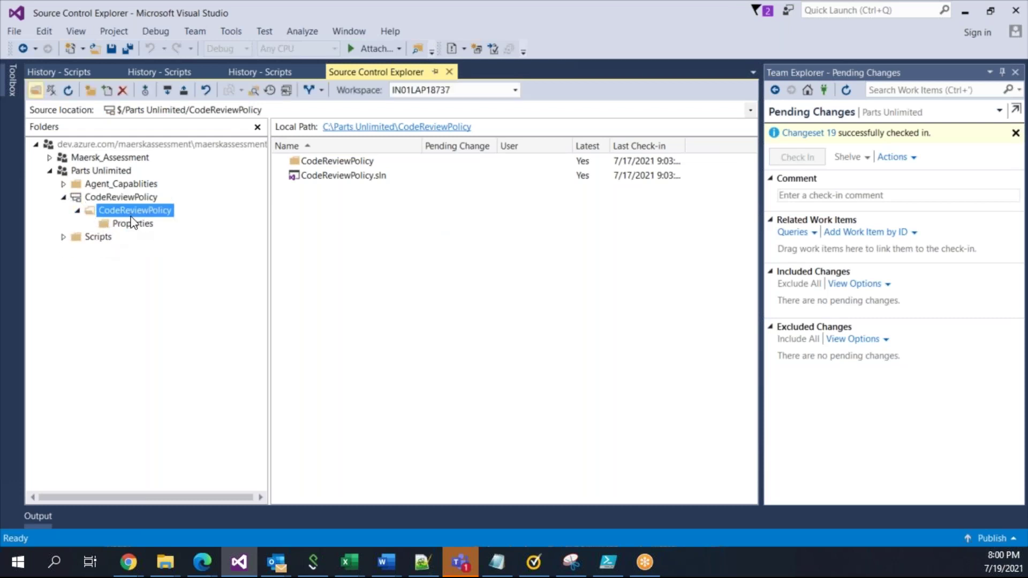
left_click(141, 198)
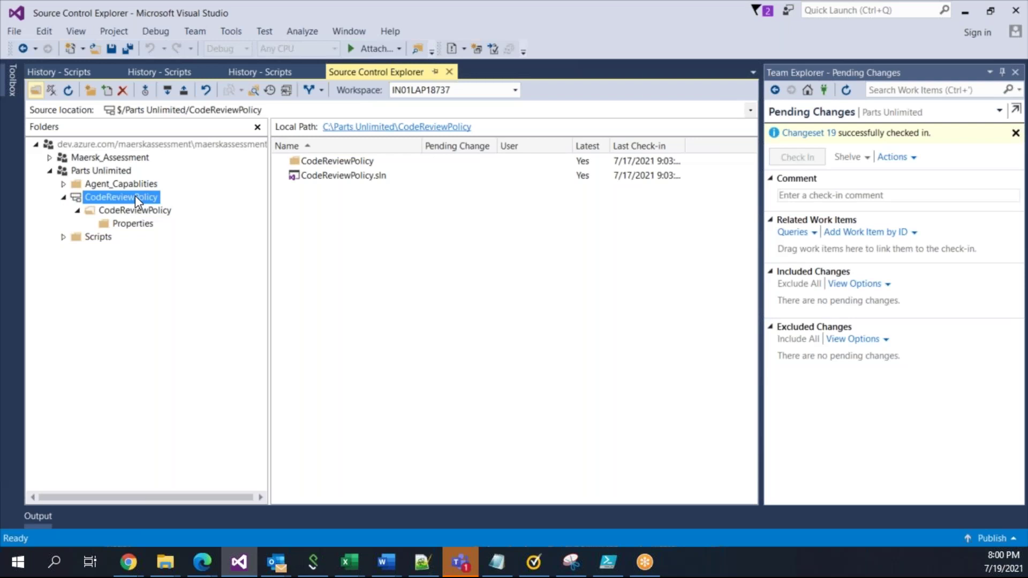
left_click(133, 209)
left_click(131, 223)
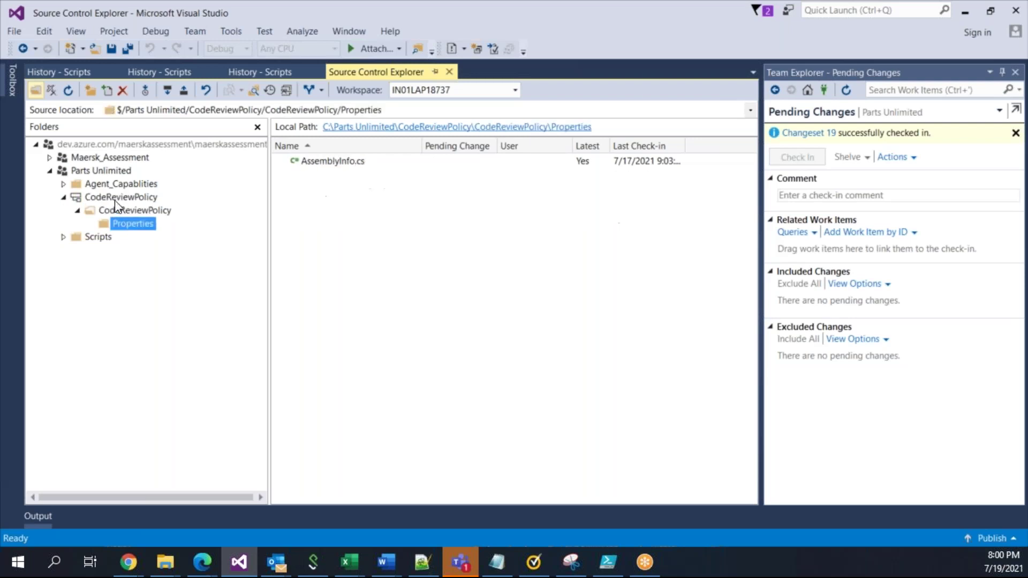
left_click(142, 202)
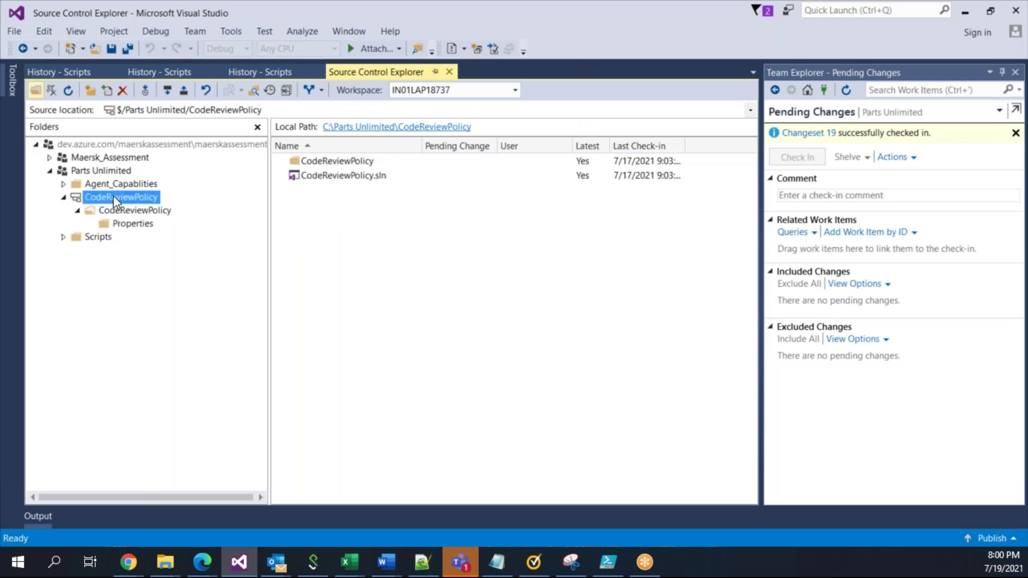
left_click(133, 210)
left_click(133, 201)
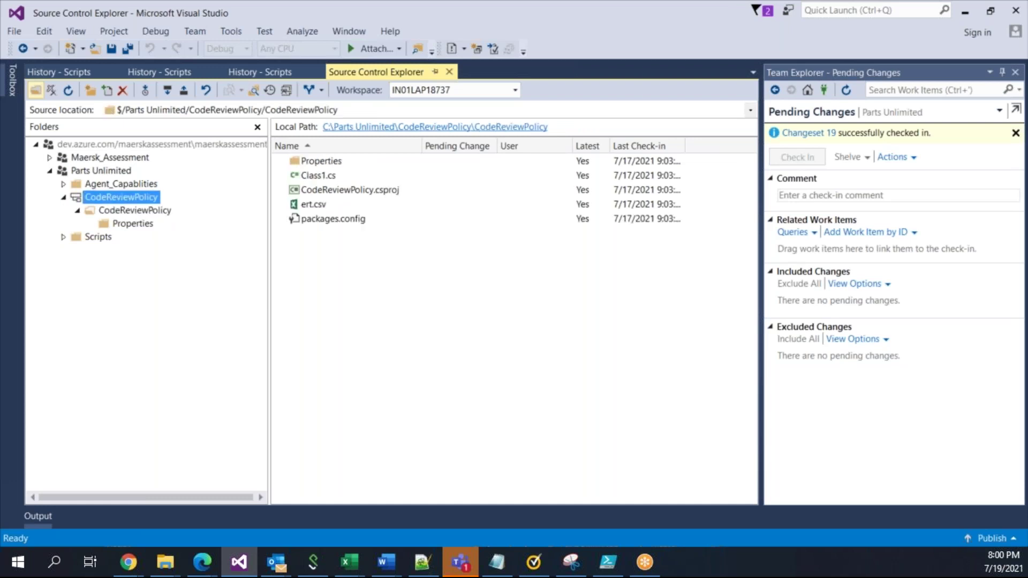
left_click(133, 213)
left_click(131, 223)
left_click(131, 213)
left_click(116, 198)
left_click(133, 210)
left_click(131, 224)
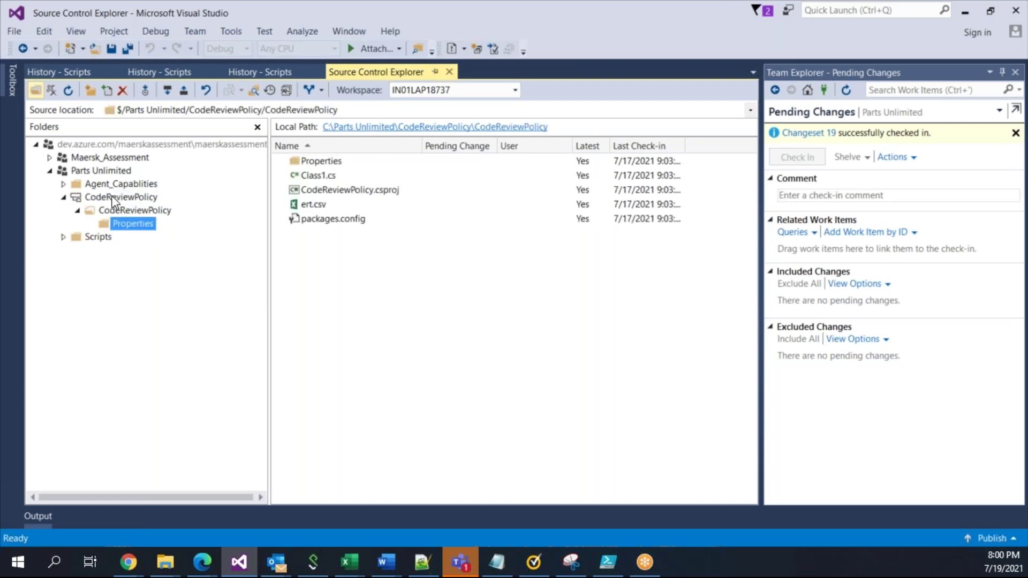
Branch the latest version of CodeReviewPolicy to the target $/Parts Unlimited/CodeReviewPolicy_Development.
left_click(112, 197)
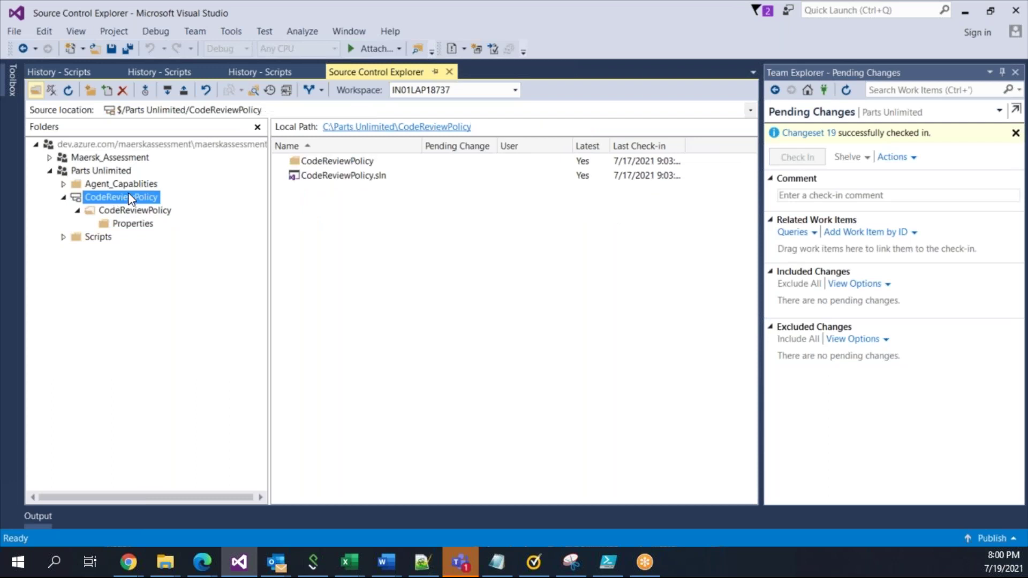
right_click(129, 195)
mouse_move(282, 433)
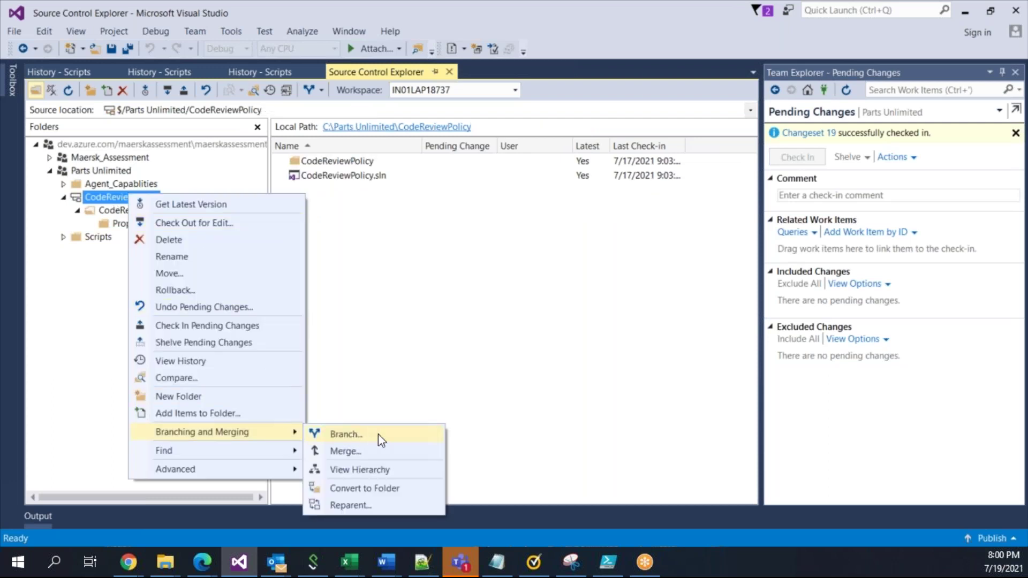
left_click(379, 434)
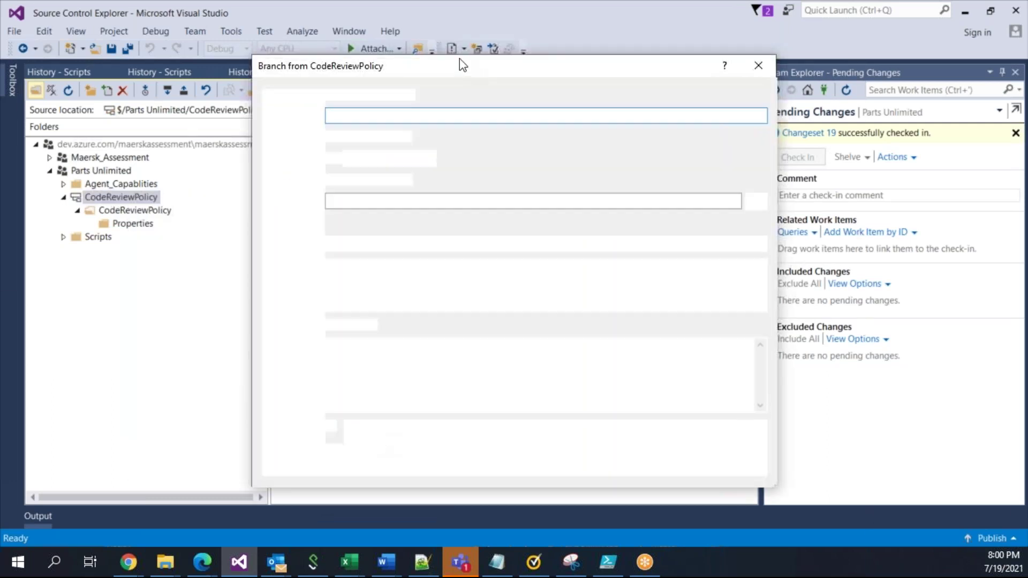
left_click_drag(411, 116, 262, 117)
left_click(358, 202)
left_click(411, 201)
left_click_drag(413, 200, 461, 201)
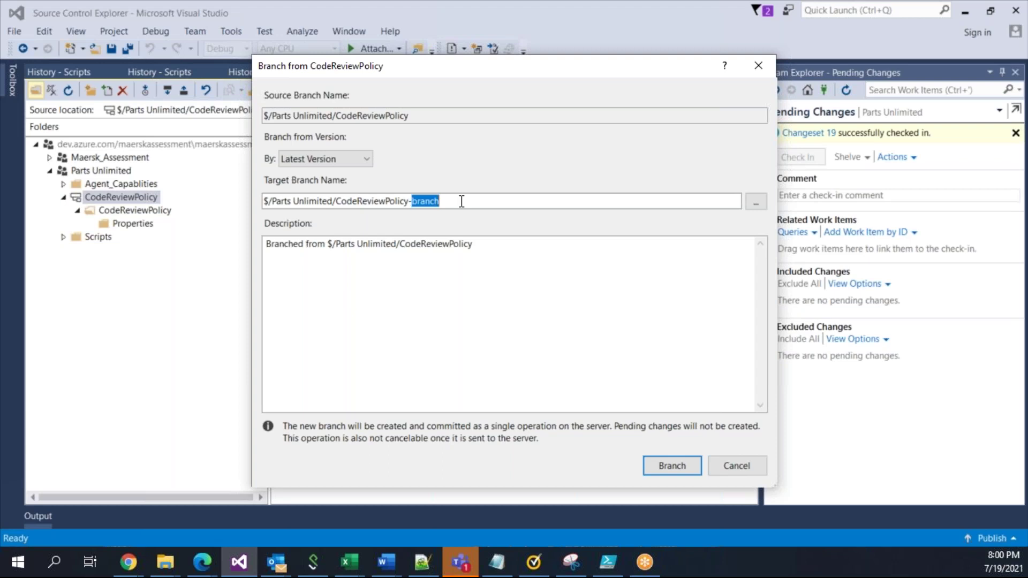
key("BackSpace")
key("BackSpace")
type("_Development")
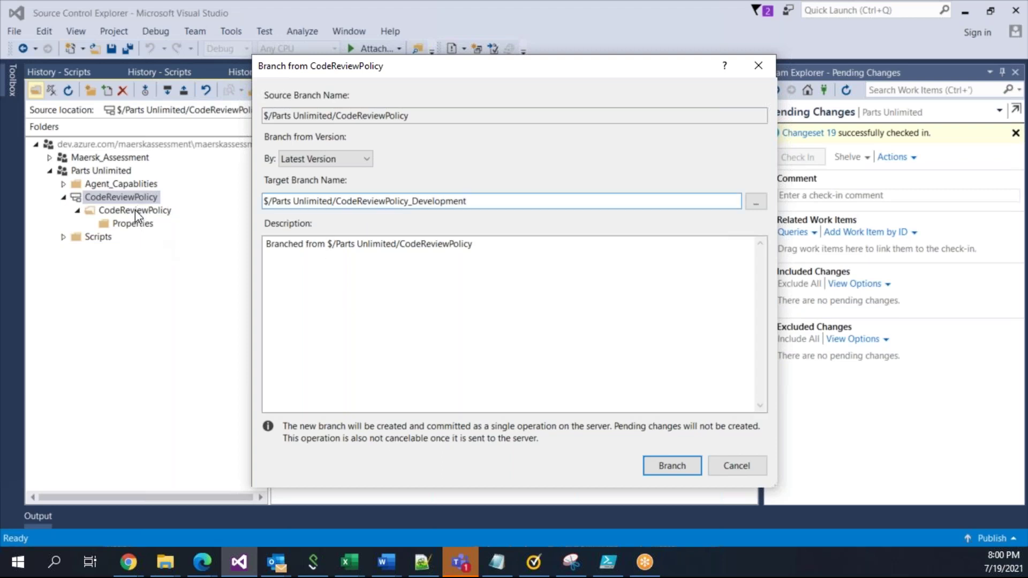
left_click(668, 472)
left_click(512, 368)
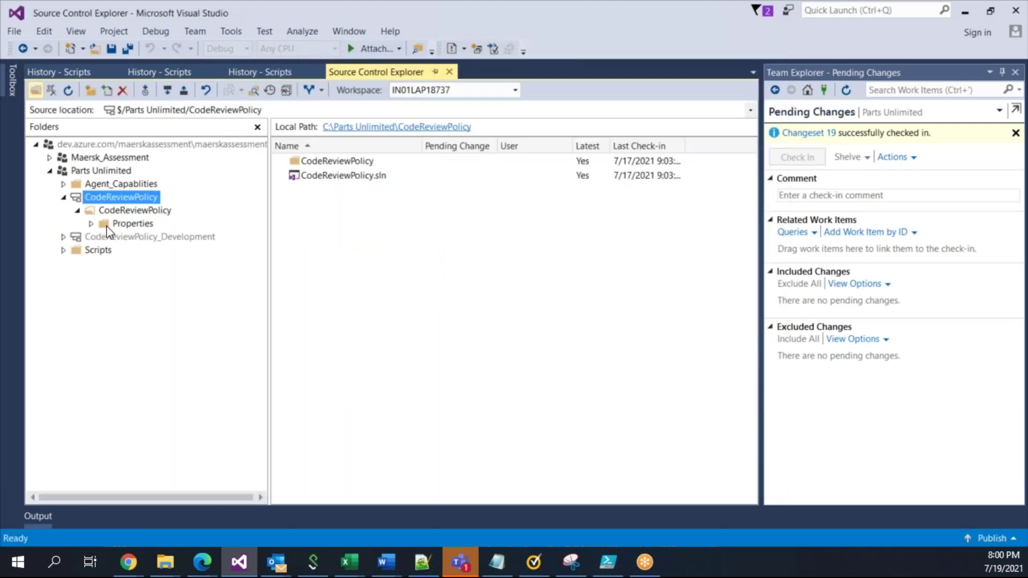
Expand the CodeReviewPolicy_Development branch down to its Properties folder and inspect the files at each level.
left_click(63, 237)
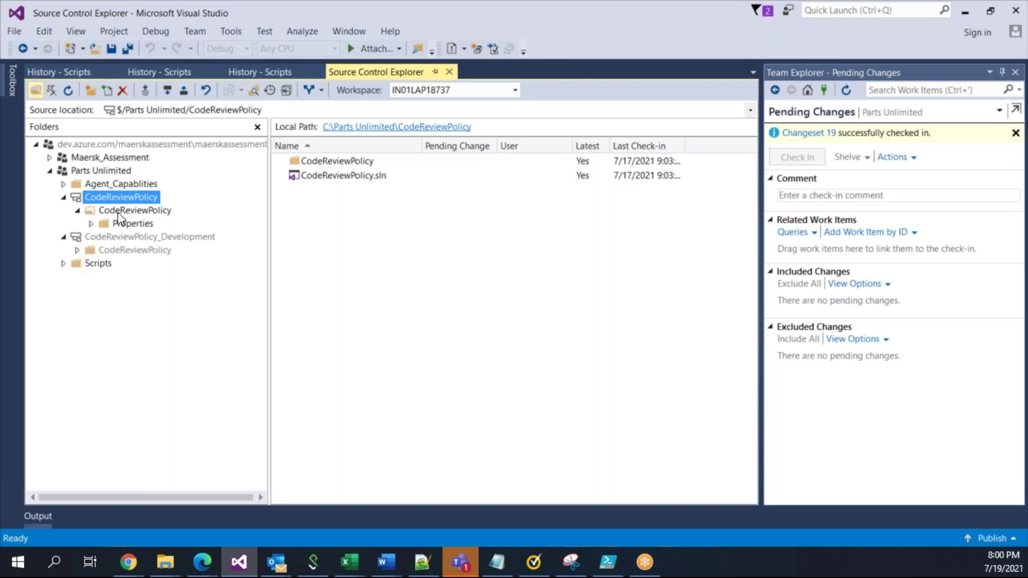
left_click(77, 250)
left_click(90, 263)
left_click(117, 263)
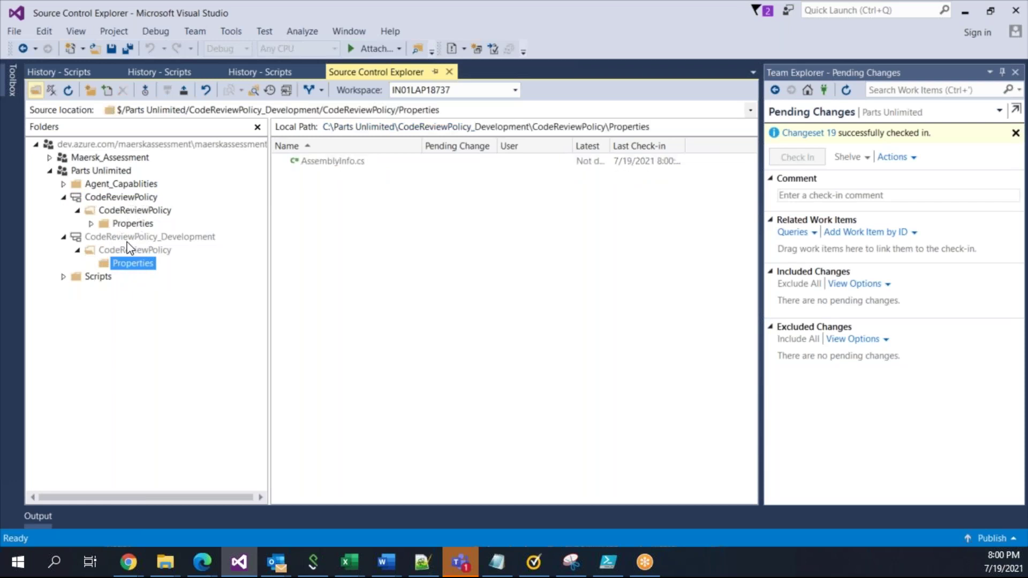
left_click(134, 249)
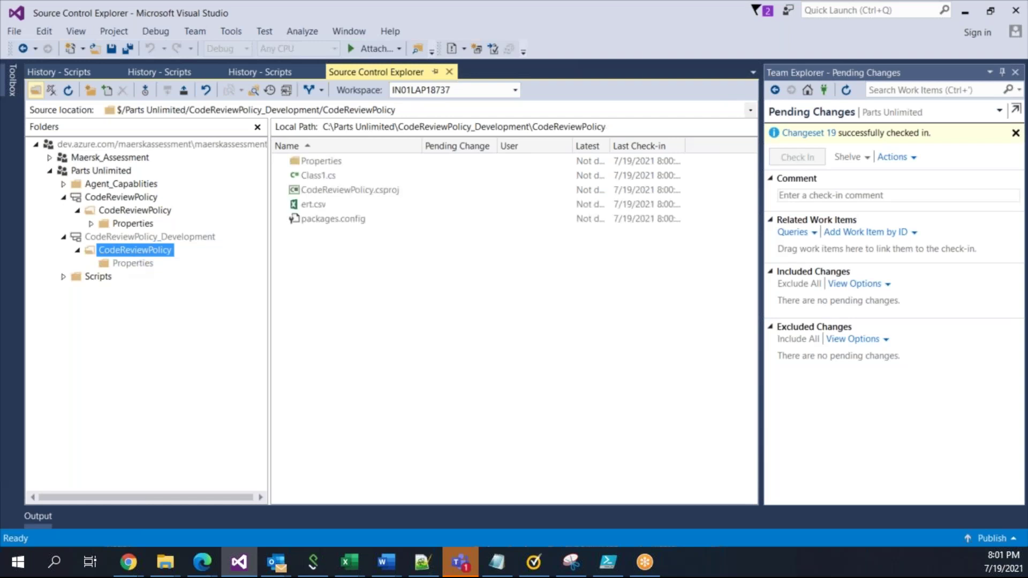
left_click(137, 236)
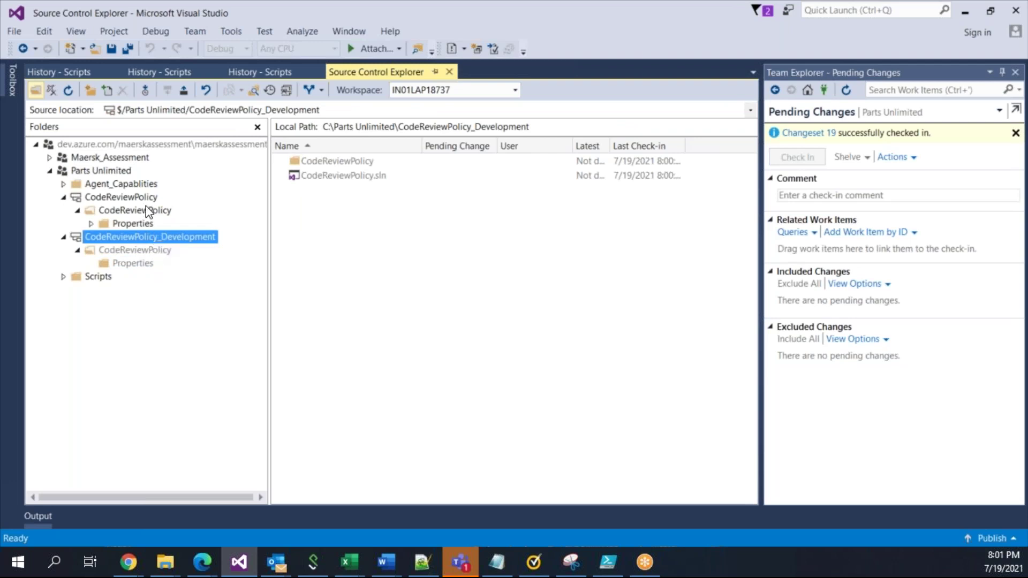
Compare the contents of the CodeReviewPolicy branch with the folders under CodeReviewPolicy_Development.
left_click(129, 198)
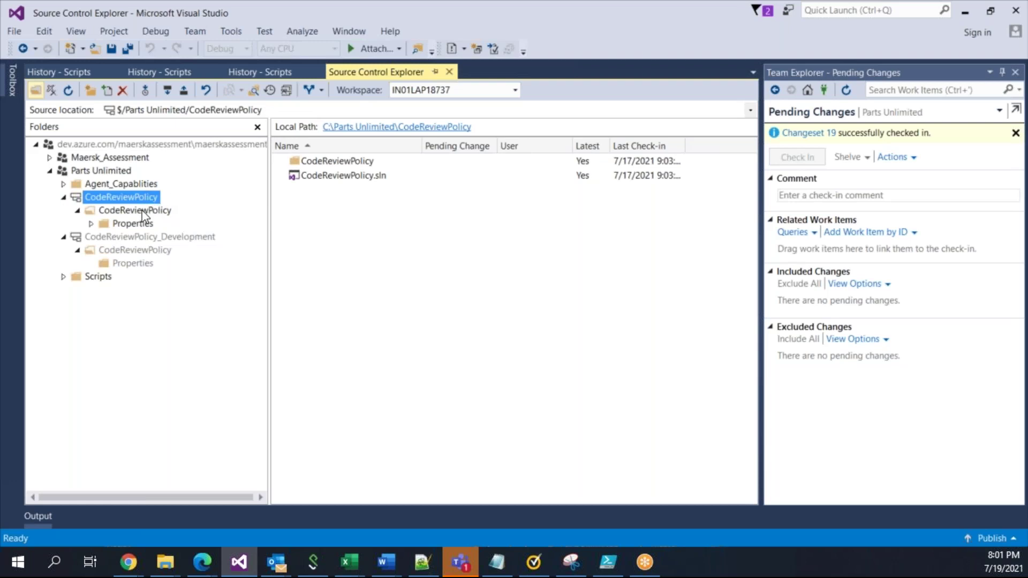
left_click(175, 237)
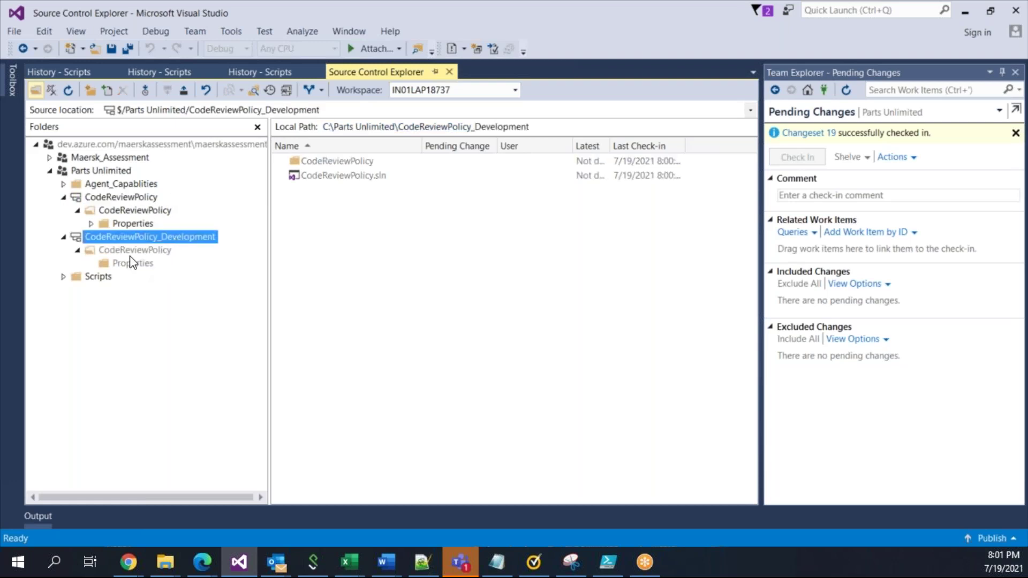
left_click(141, 251)
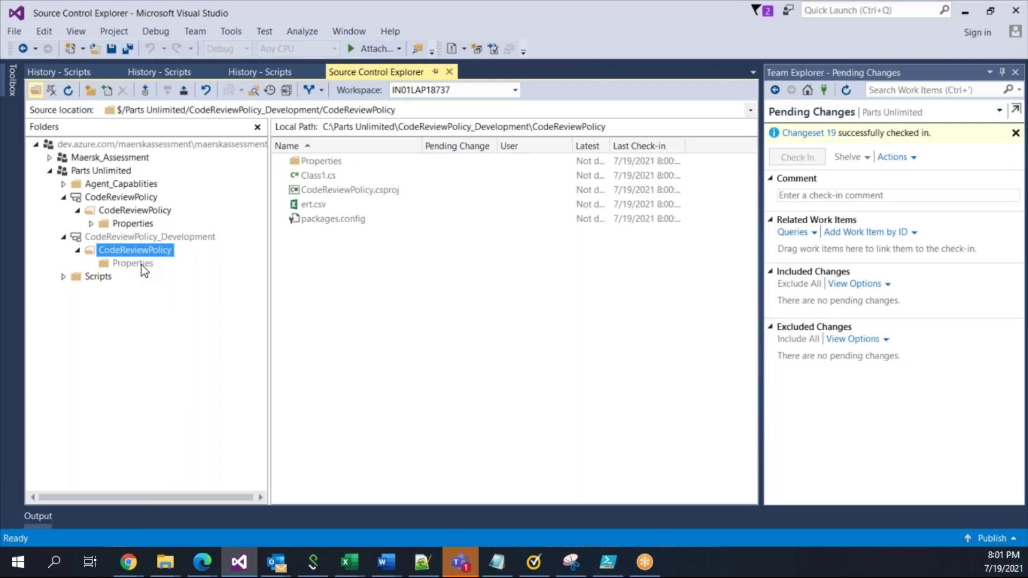
left_click(140, 264)
left_click(148, 249)
left_click(150, 236)
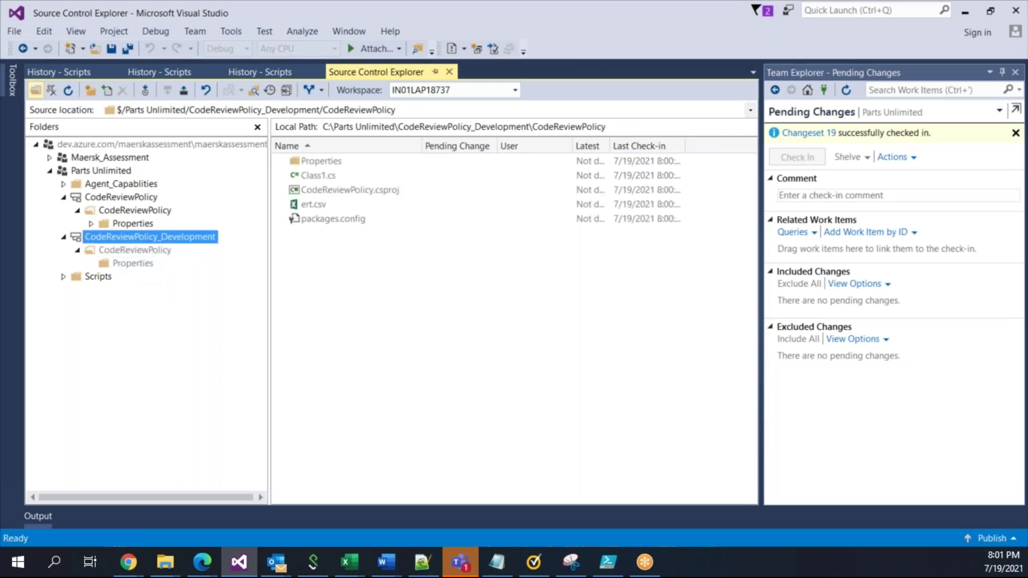
left_click(146, 250)
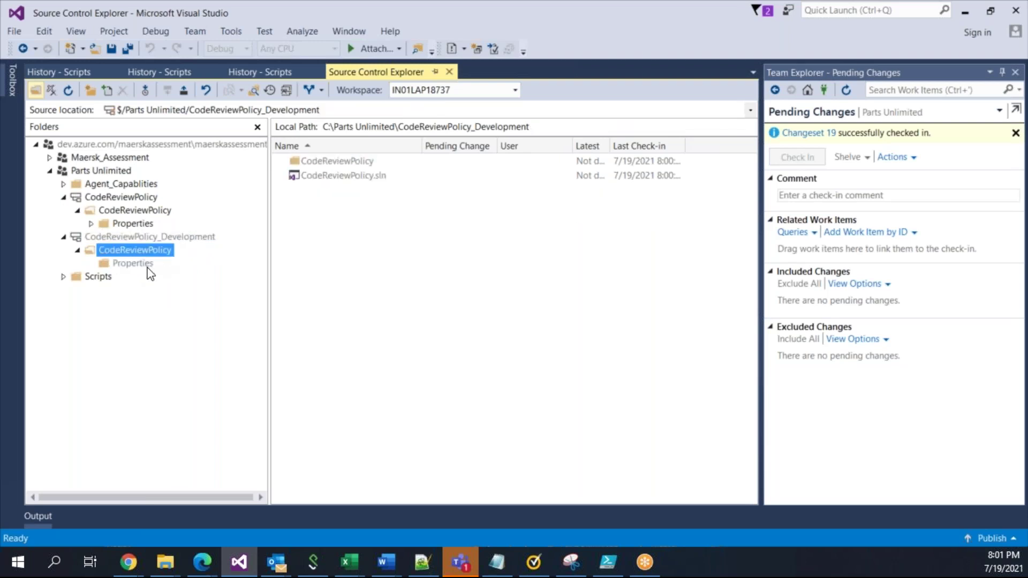
left_click(148, 265)
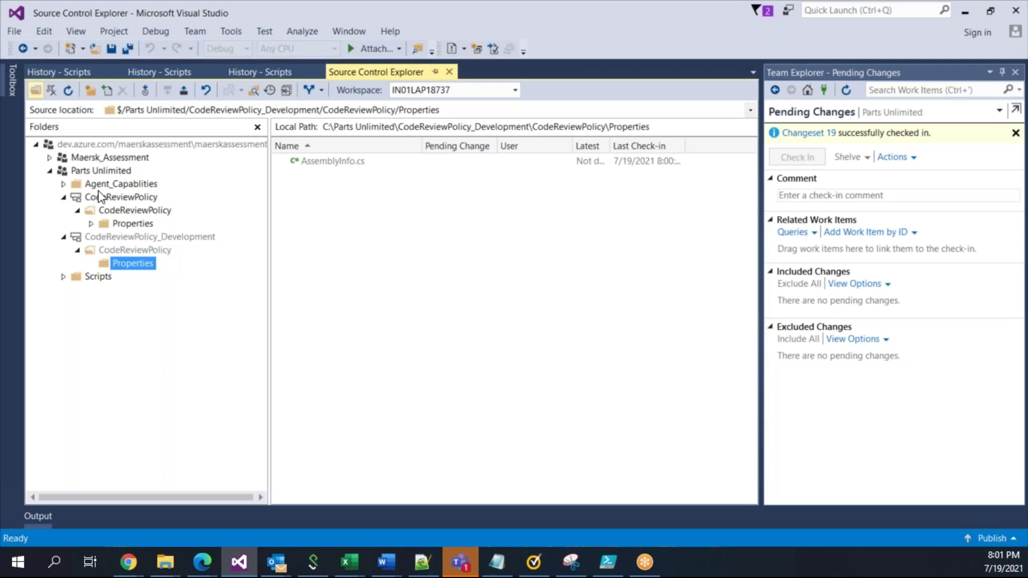
Collapse the CodeReviewPolicy and CodeReviewPolicy_Development branches in the folder tree.
left_click(66, 198)
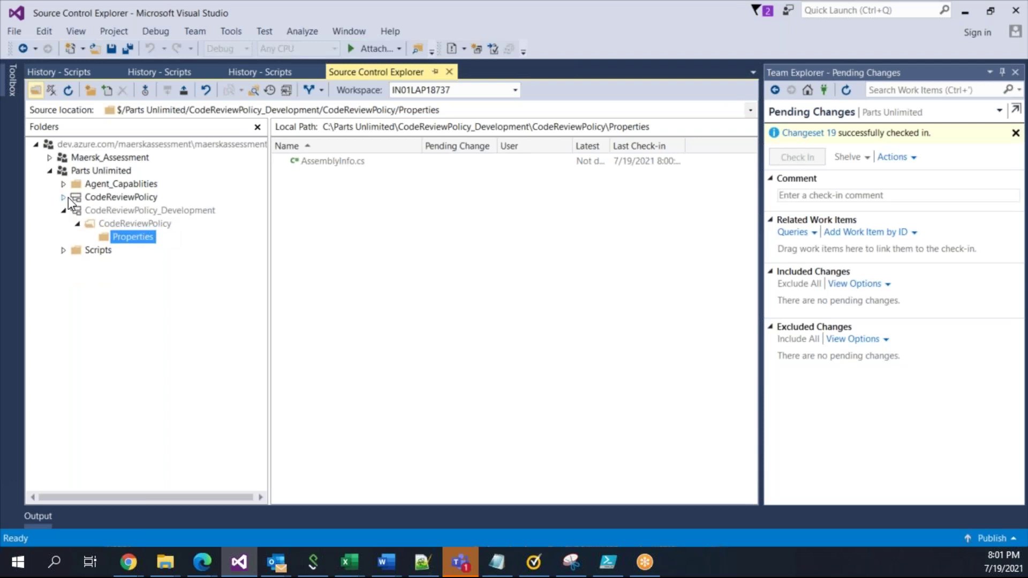
left_click(63, 210)
left_click(64, 197)
left_click(63, 198)
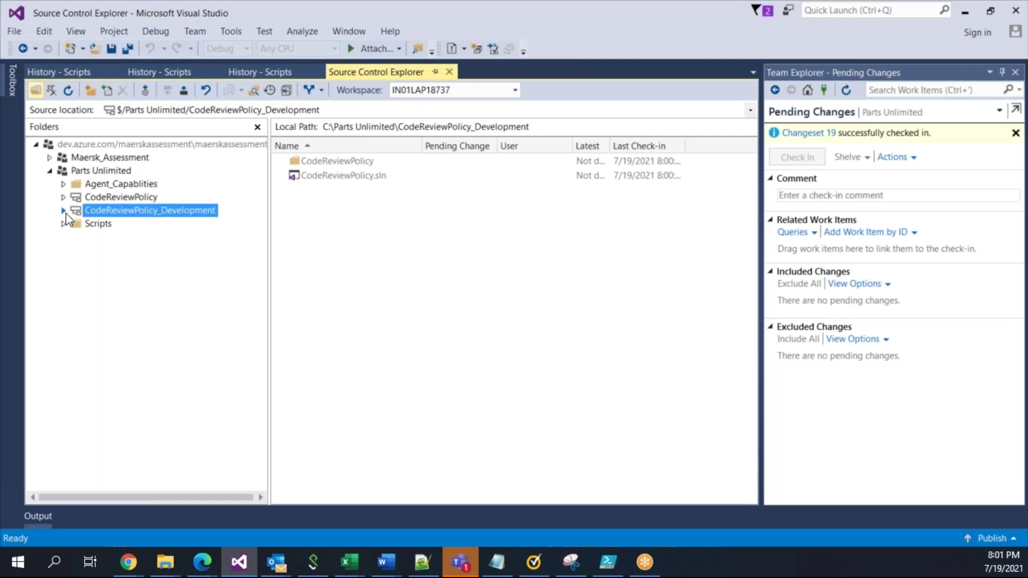
left_click(64, 211)
left_click(65, 212)
Rename the CodeReviewPolicy branch to CodeReviewPolicy-Production and check in the rename.
left_click(115, 198)
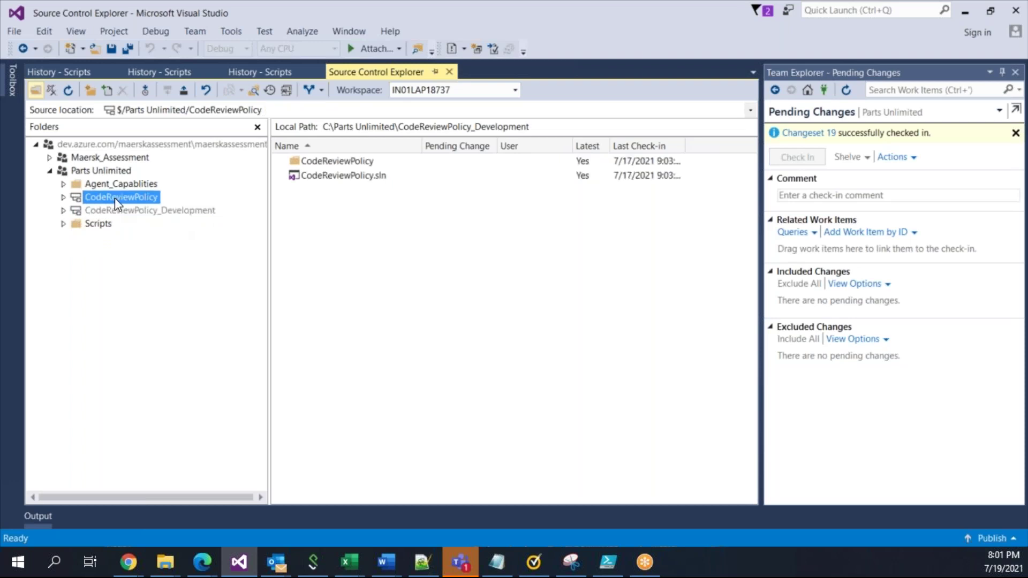
right_click(115, 197)
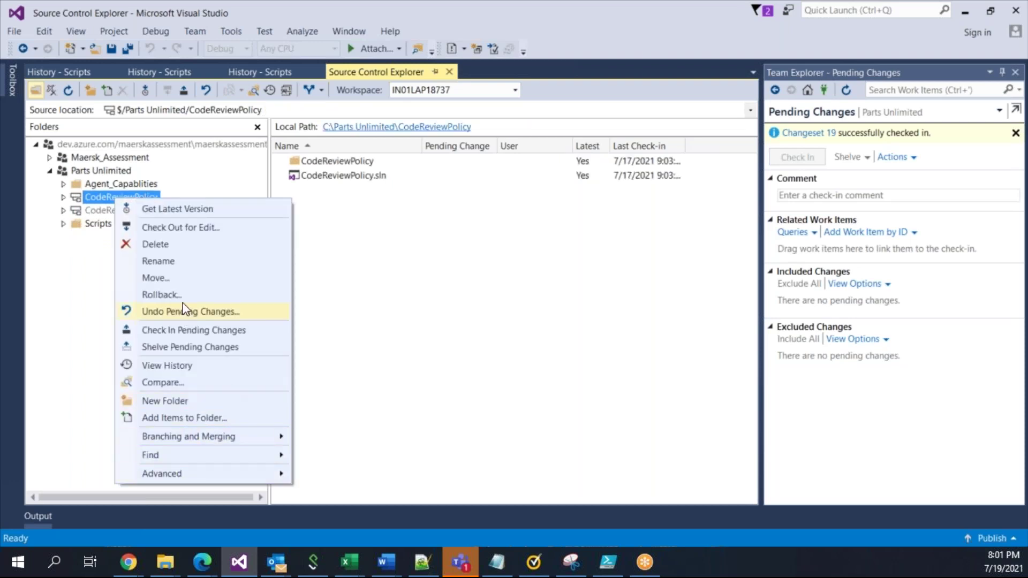
left_click(173, 263)
key("End")
type("-Productio")
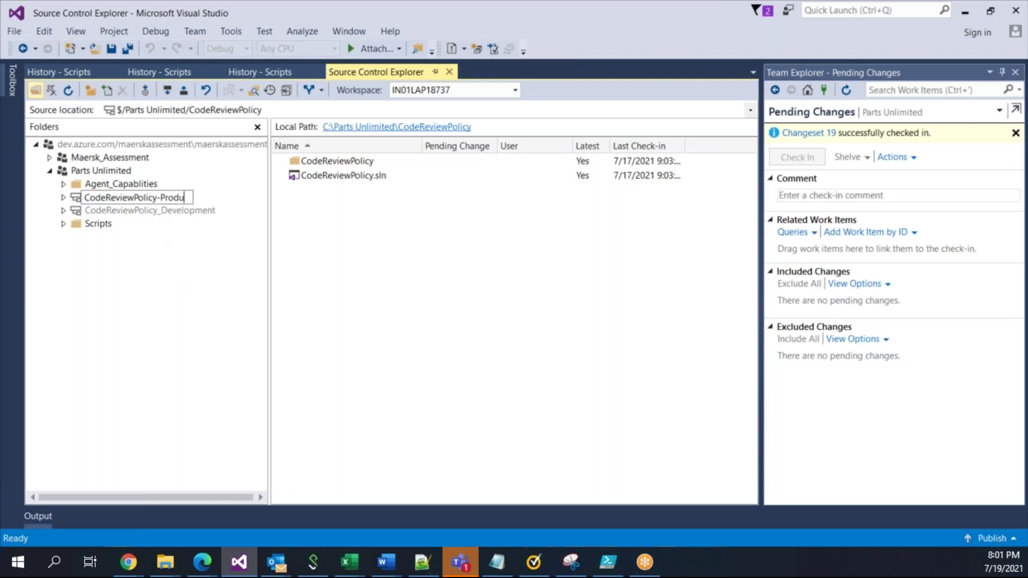
type("n4")
key("Return")
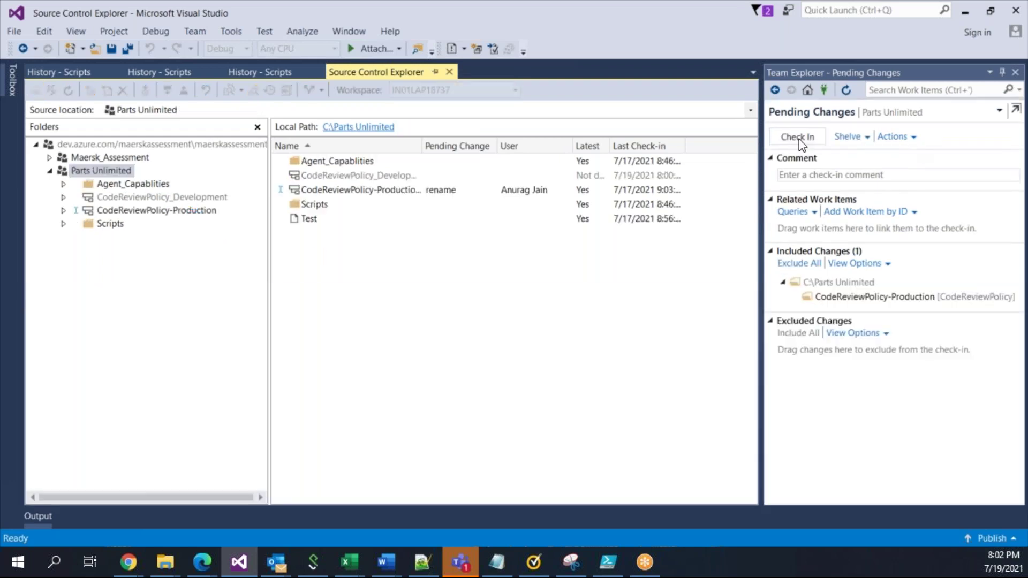
left_click(798, 138)
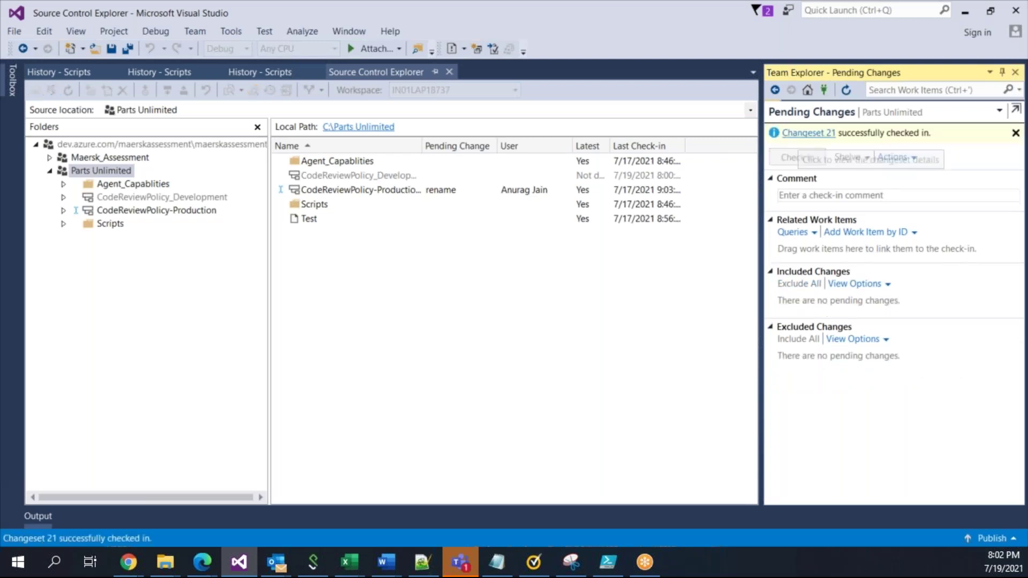
left_click(1017, 134)
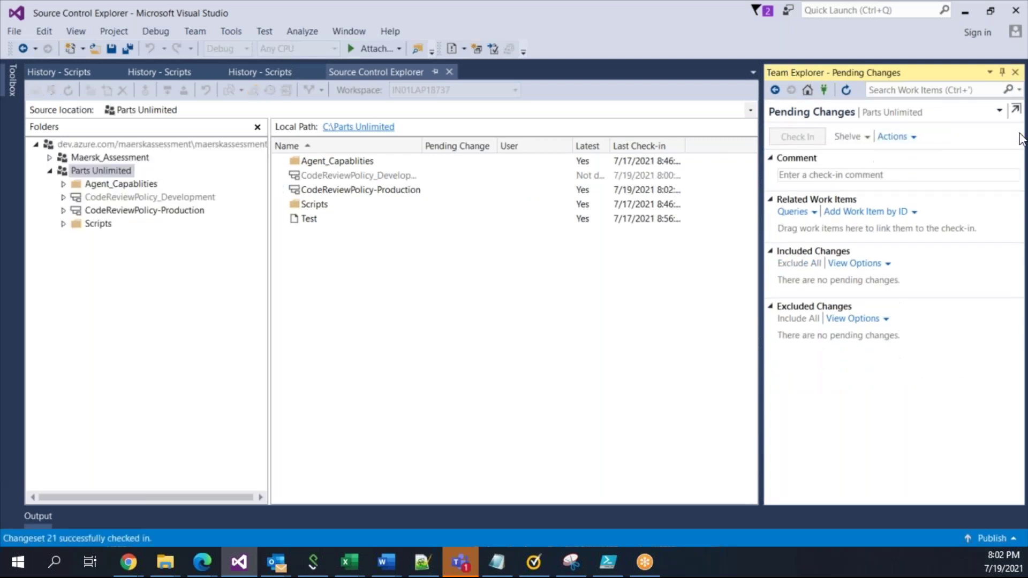
left_click(128, 210)
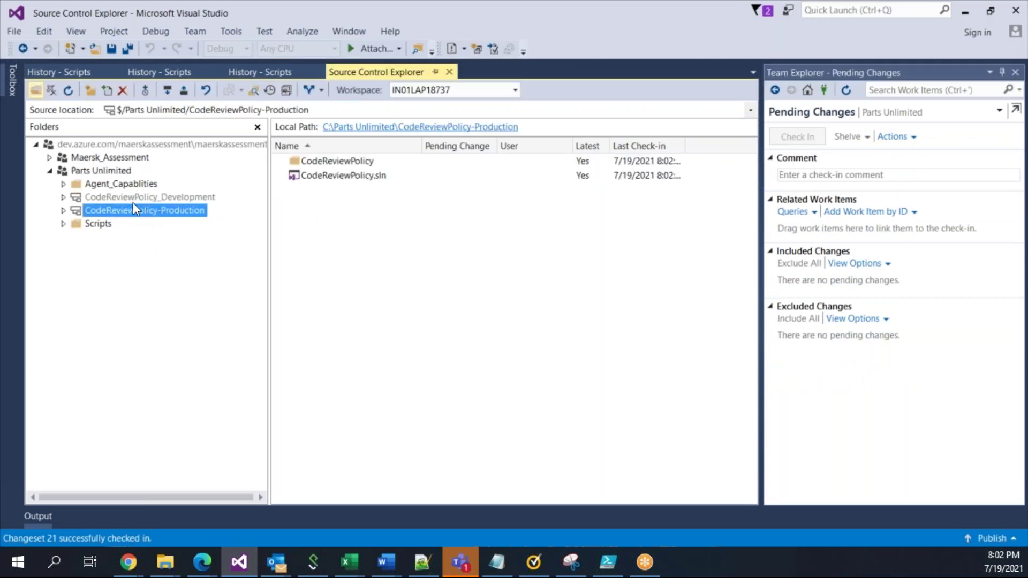
right_click(119, 214)
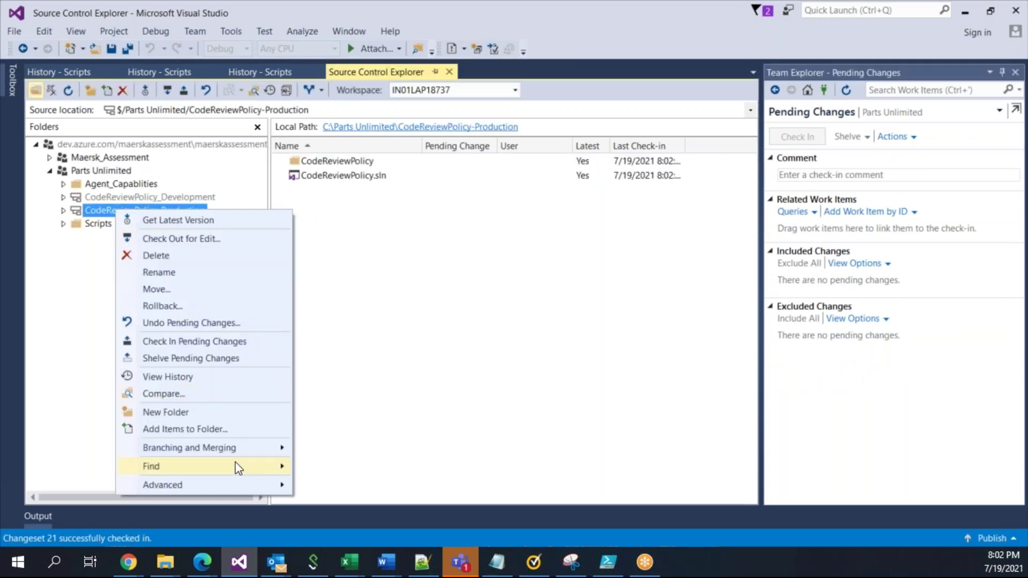
left_click(278, 229)
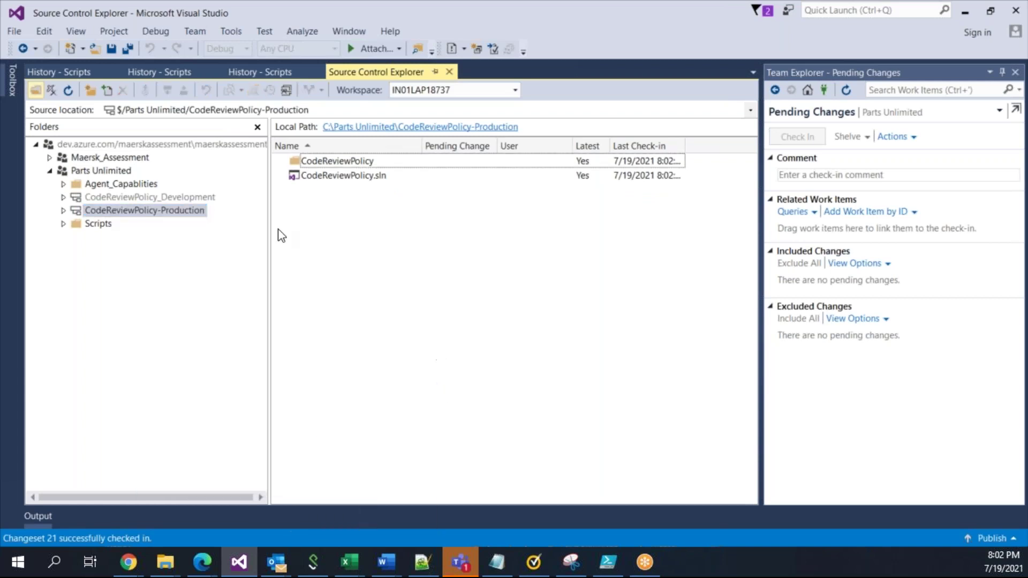
Get the latest version of the CodeReviewPolicy_Development branch into its local path.
left_click(182, 197)
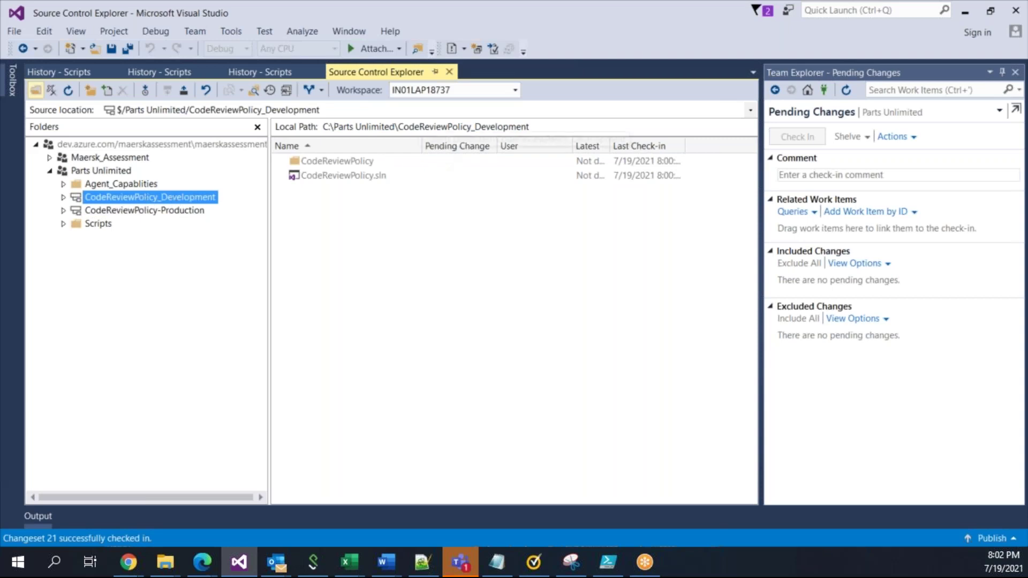
left_click(531, 126)
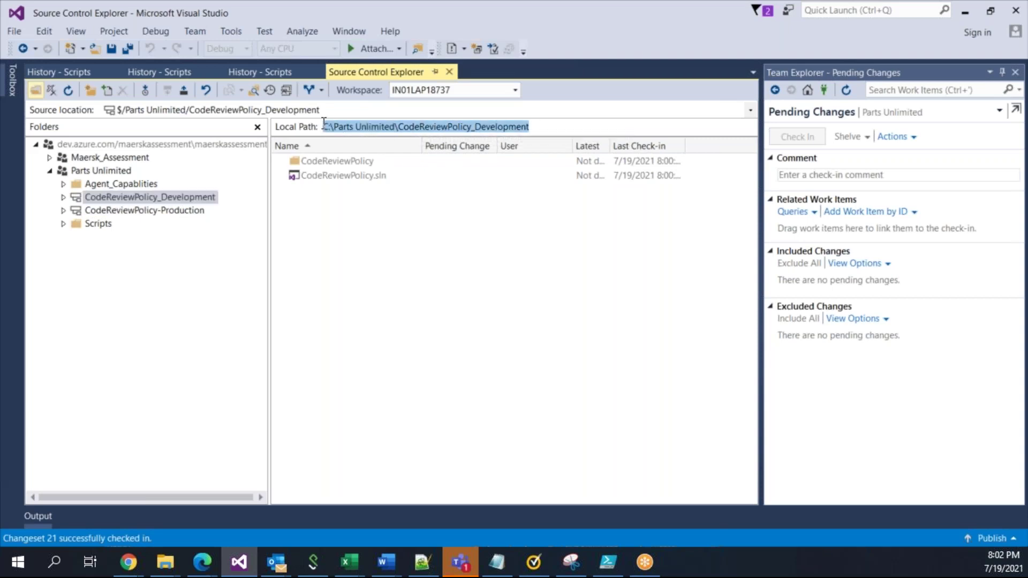
right_click(172, 196)
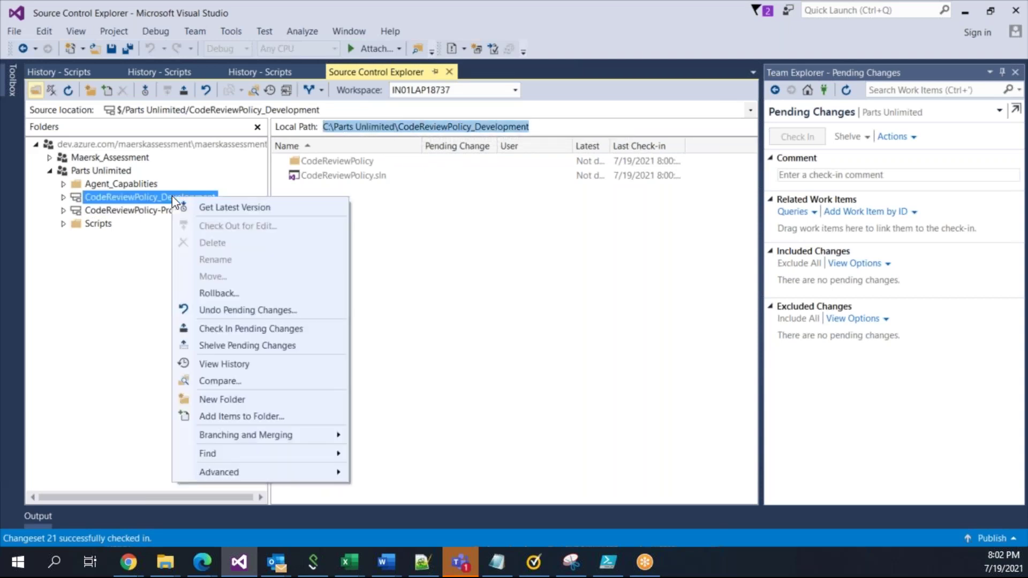
left_click(221, 211)
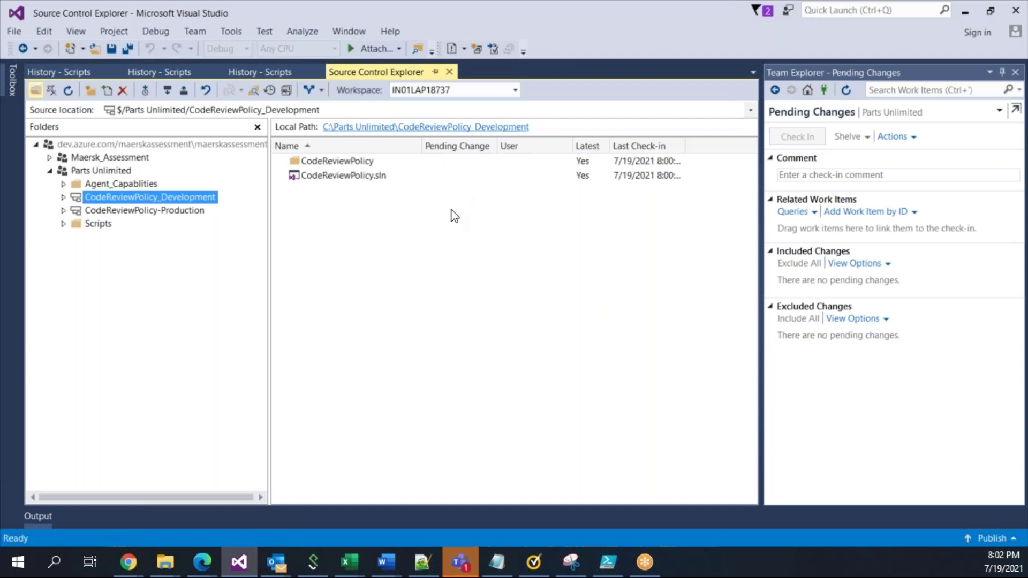
Open the local path of CodeReviewPolicy_Development in File Explorer and inspect the branch folders under C:\Parts Unlimited.
left_click(435, 128)
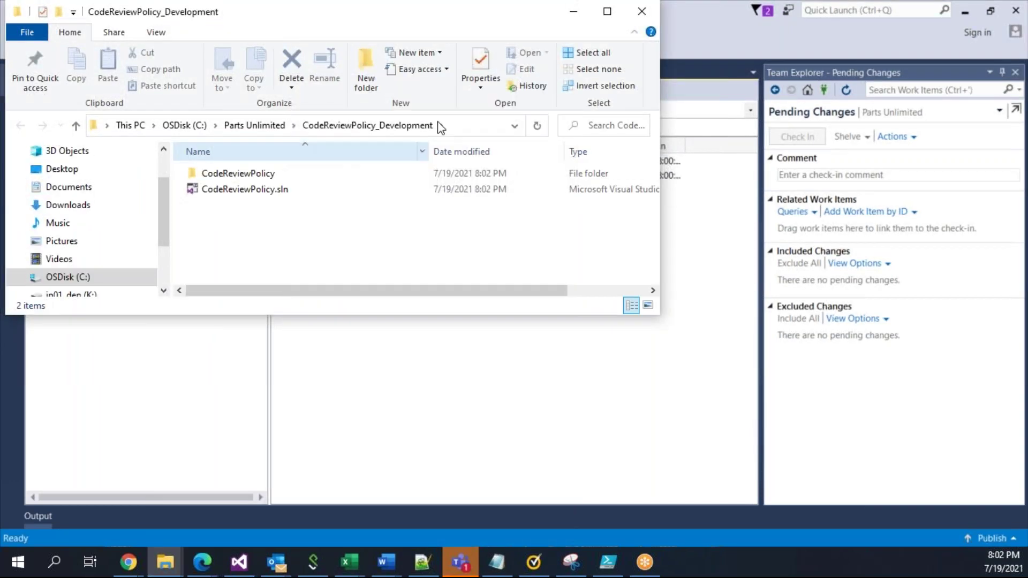
left_click(259, 126)
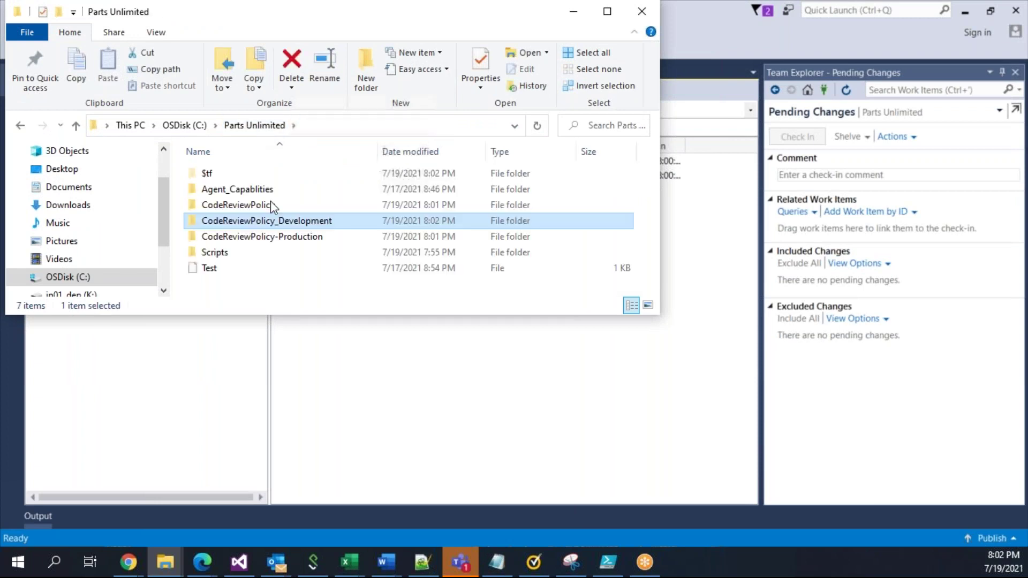
left_click(238, 238)
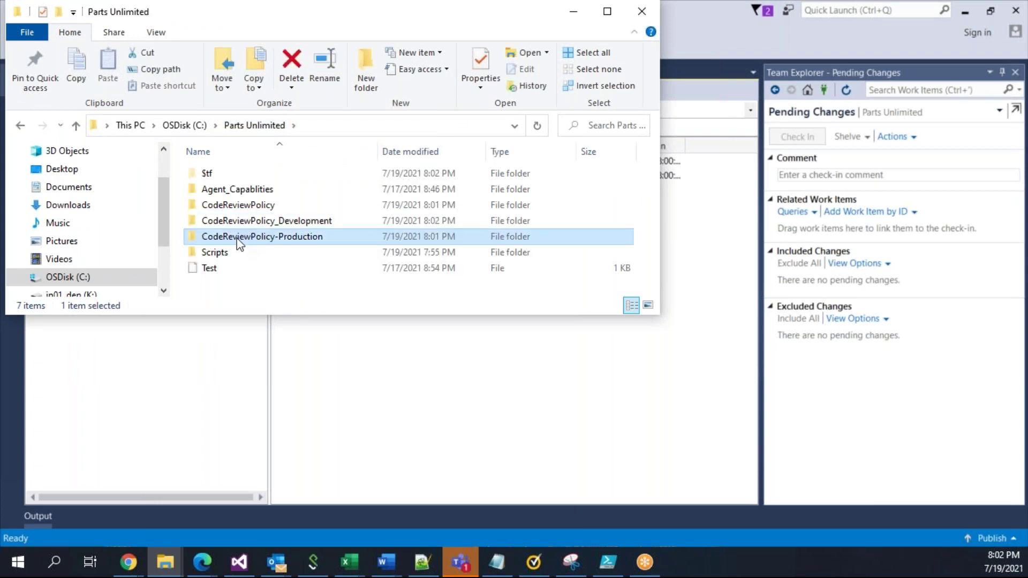
double_click(324, 223)
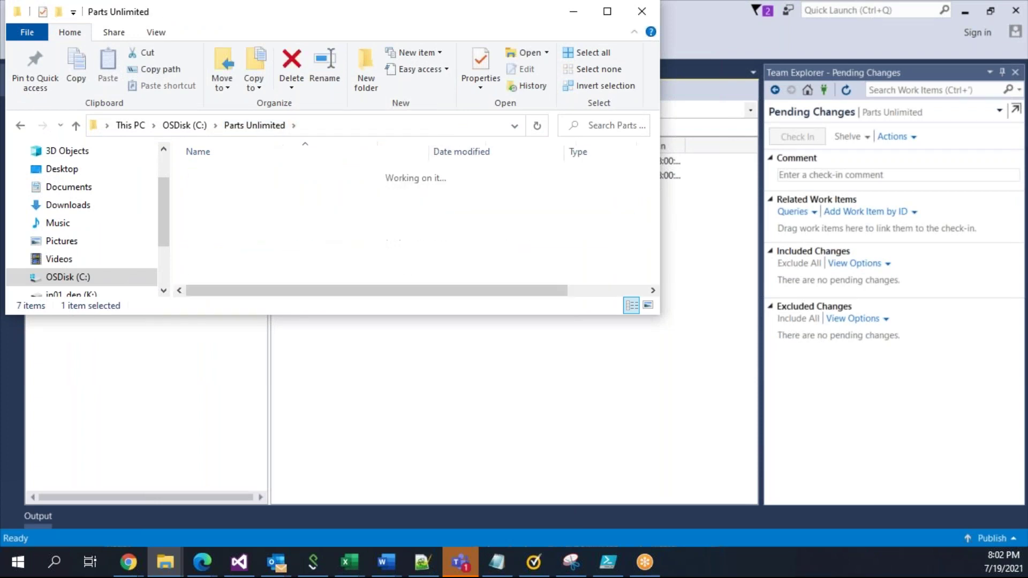
left_click(259, 127)
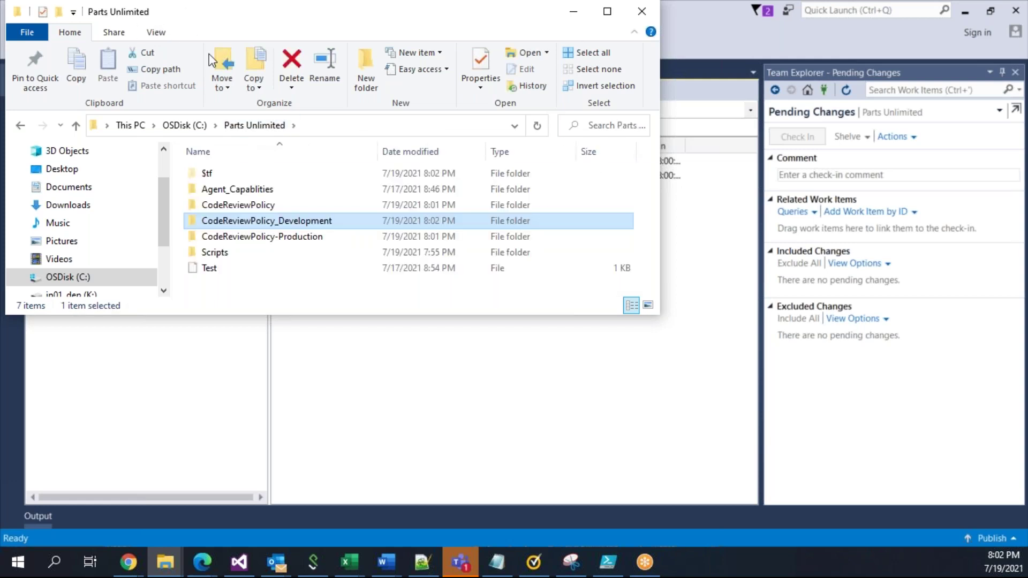
Switch back to Visual Studio, browse the CodeReviewPolicy folder inside CodeReviewPolicy_Development, and expand the CodeReviewPolicy-Production branch.
left_click(693, 102)
left_click(328, 166)
double_click(328, 166)
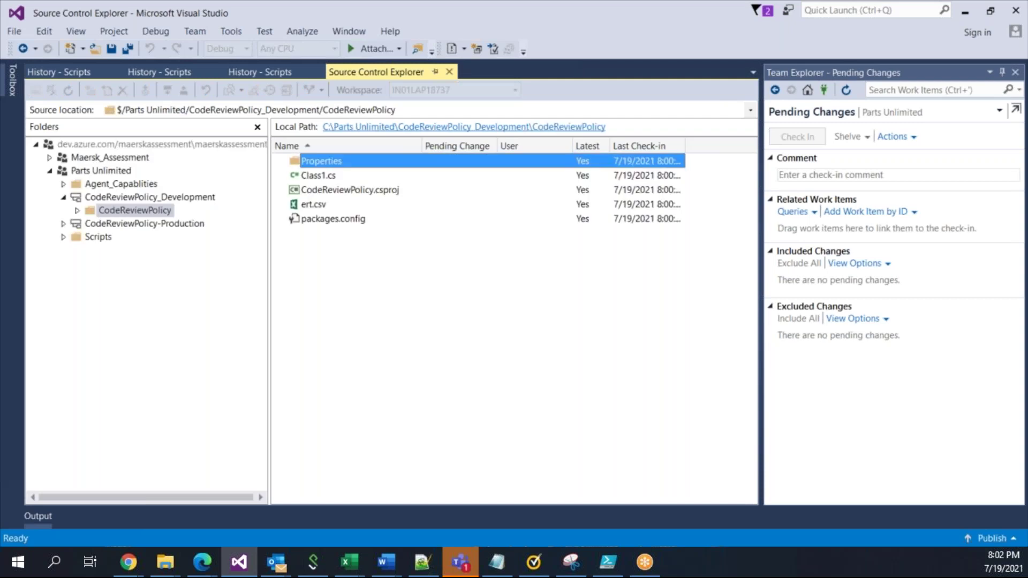
left_click(342, 222)
right_click(341, 223)
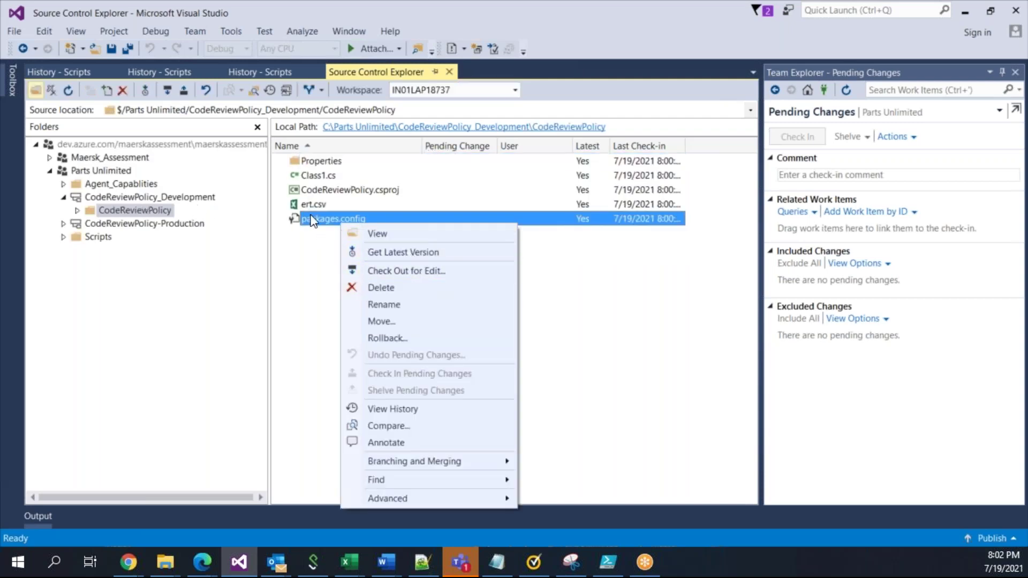
left_click(152, 224)
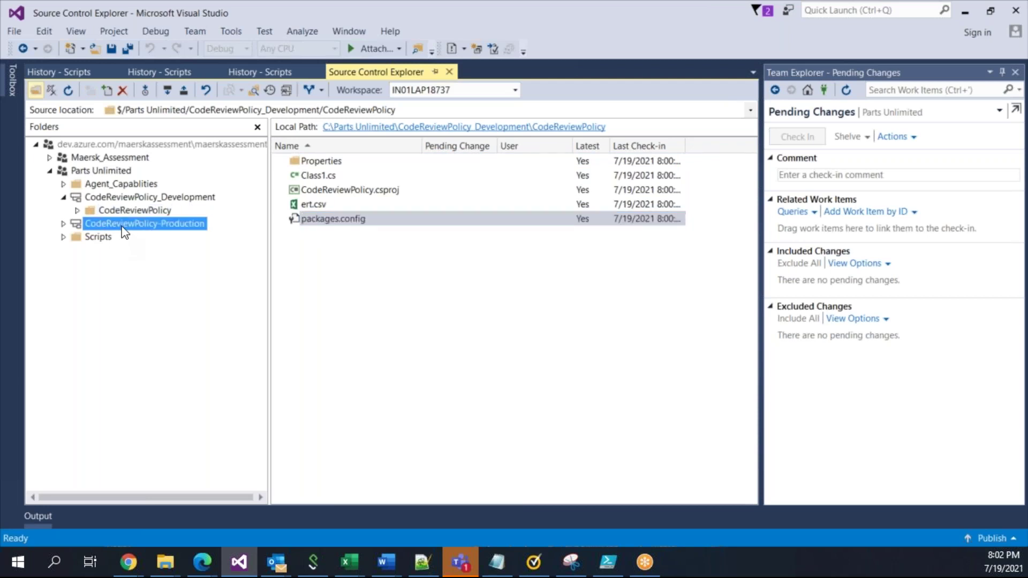
left_click(64, 224)
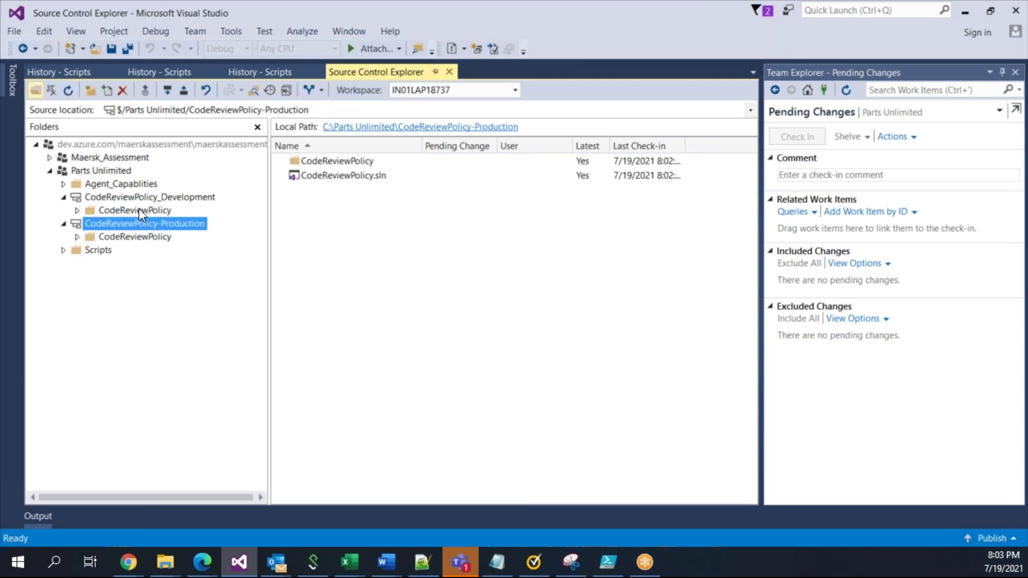
Open AssemblyInfo.cs from CodeReviewPolicy_Development/CodeReviewPolicy/Properties for editing.
left_click(78, 210)
left_click(138, 223)
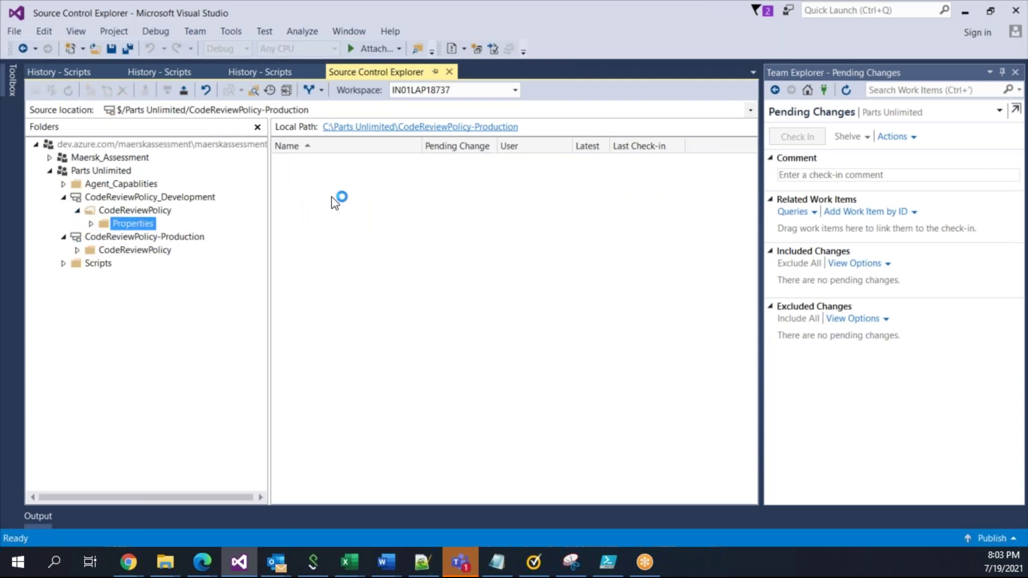
left_click(324, 161)
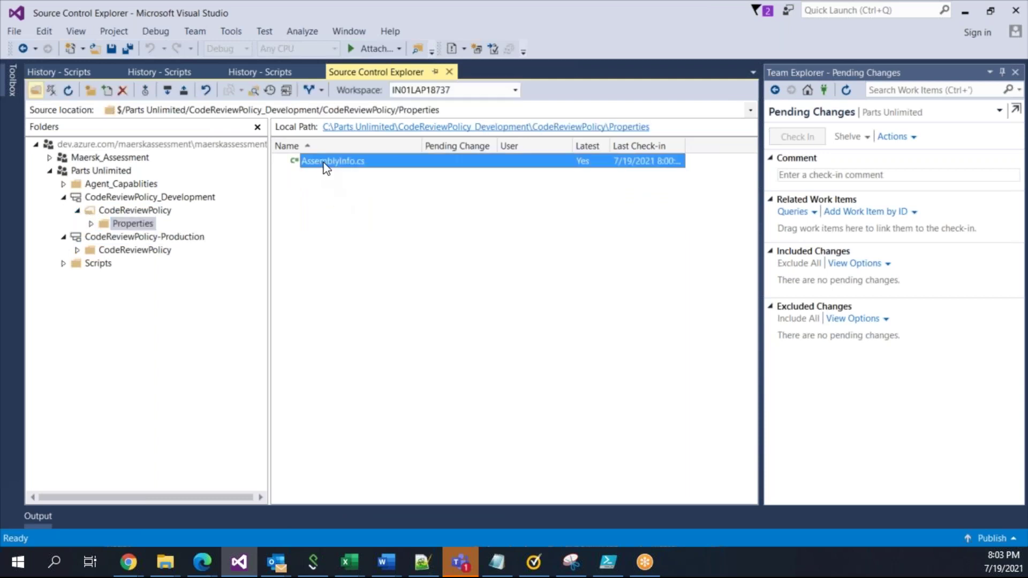
double_click(329, 161)
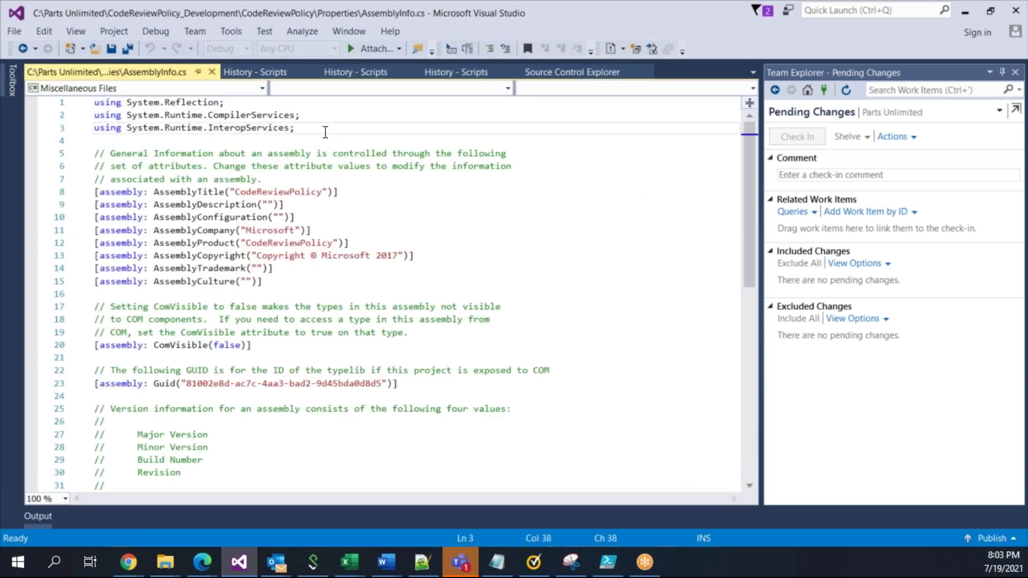
Add the line "Comment for explaining the branches" below the using statements in AssemblyInfo.cs, then save and close the file.
key("Return")
type("Comme")
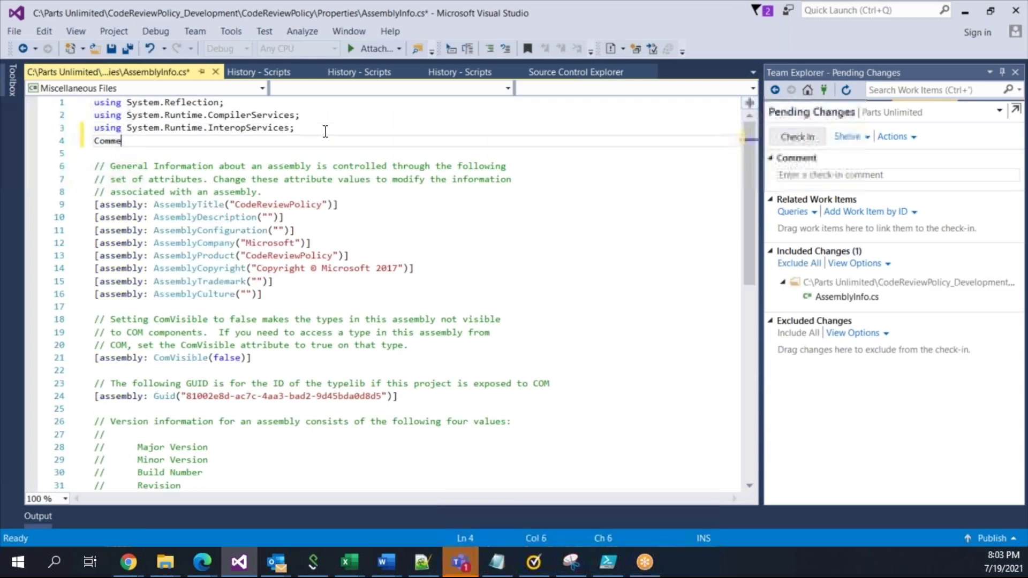
type("n")
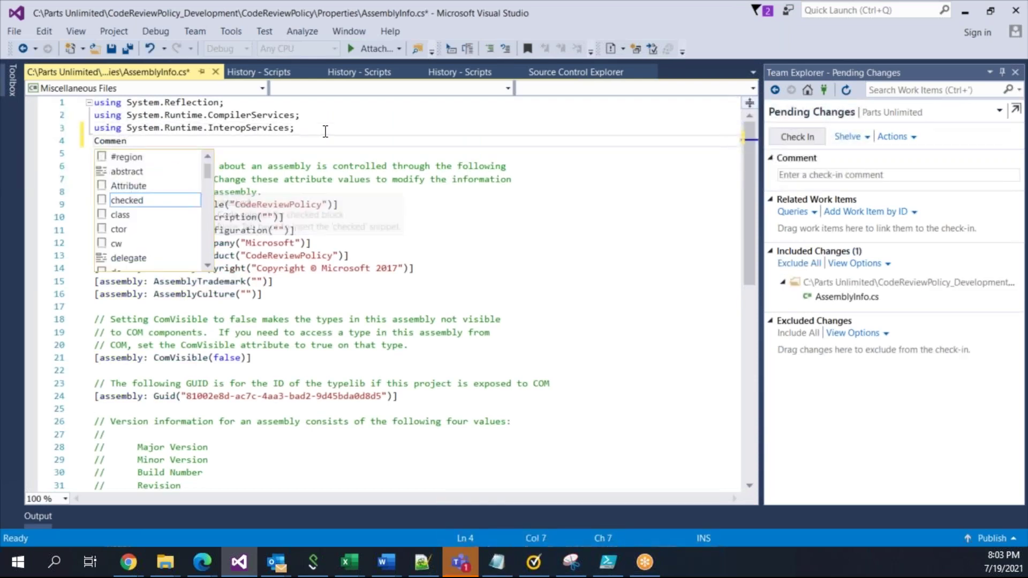
type("t for expl")
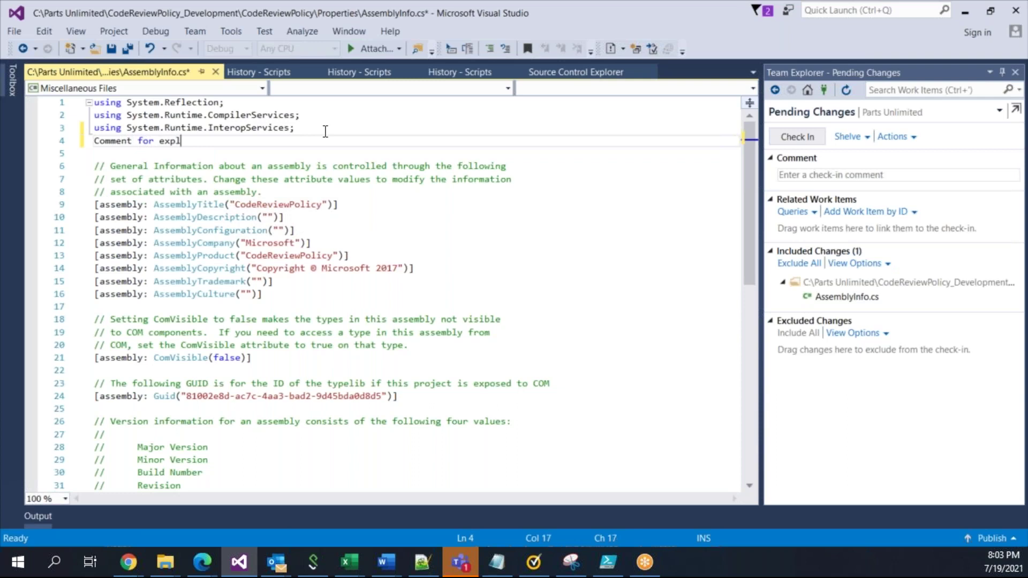
type("aining the ")
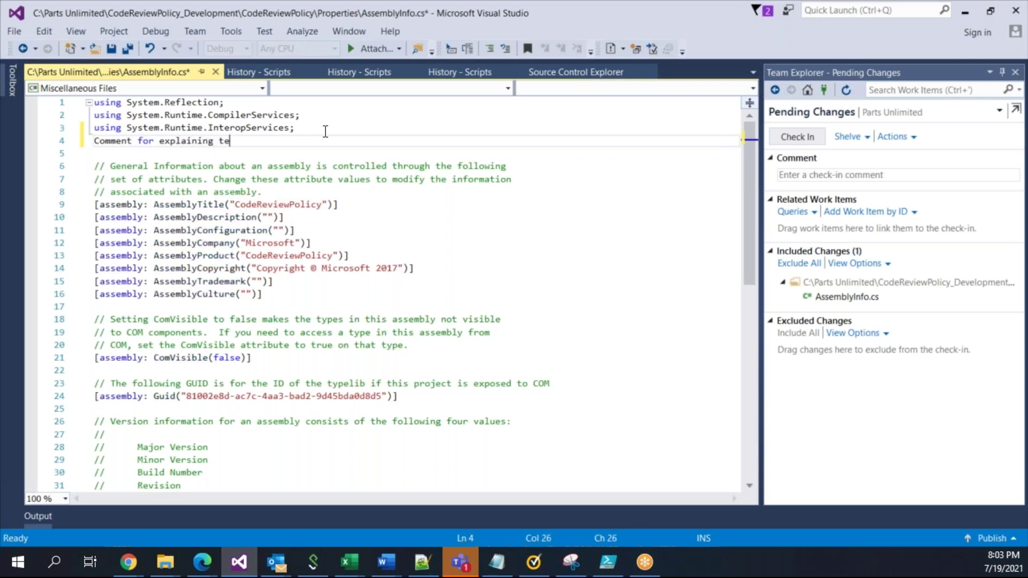
type("branches")
key("ctrl+s")
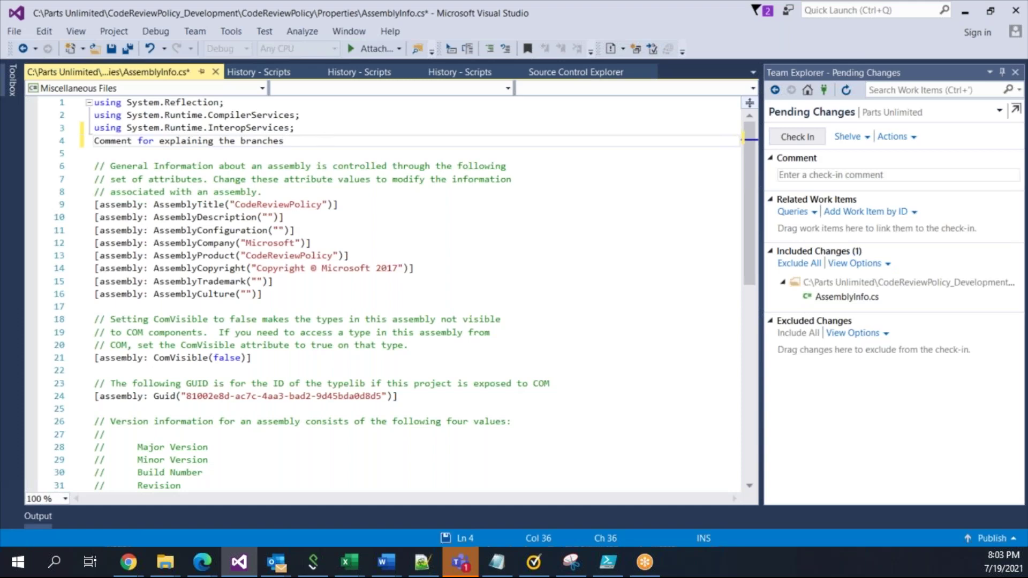
left_click(212, 72)
Check in the pending AssemblyInfo.cs edit on the development branch with the comment "Branch".
right_click(346, 158)
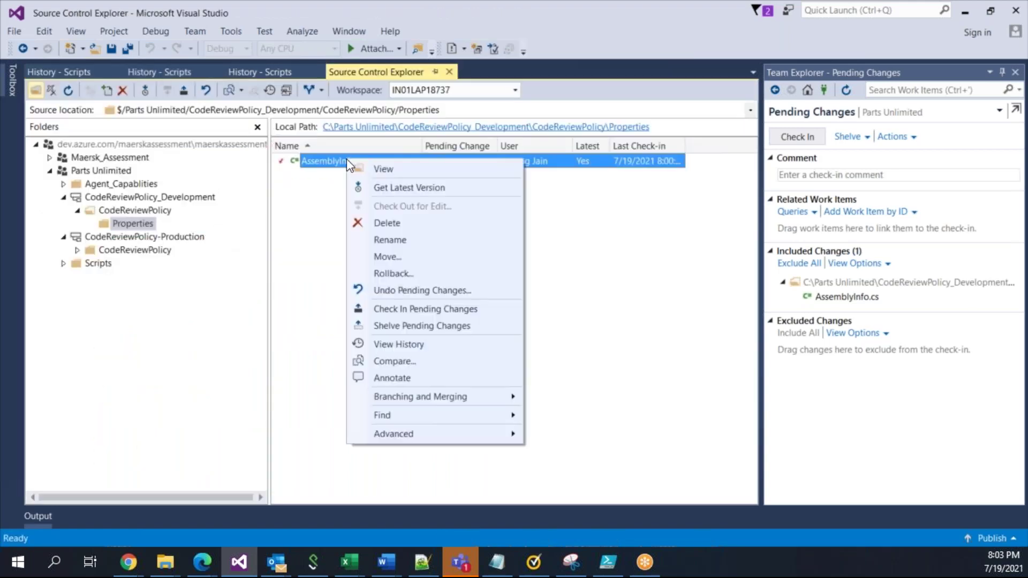
left_click(429, 309)
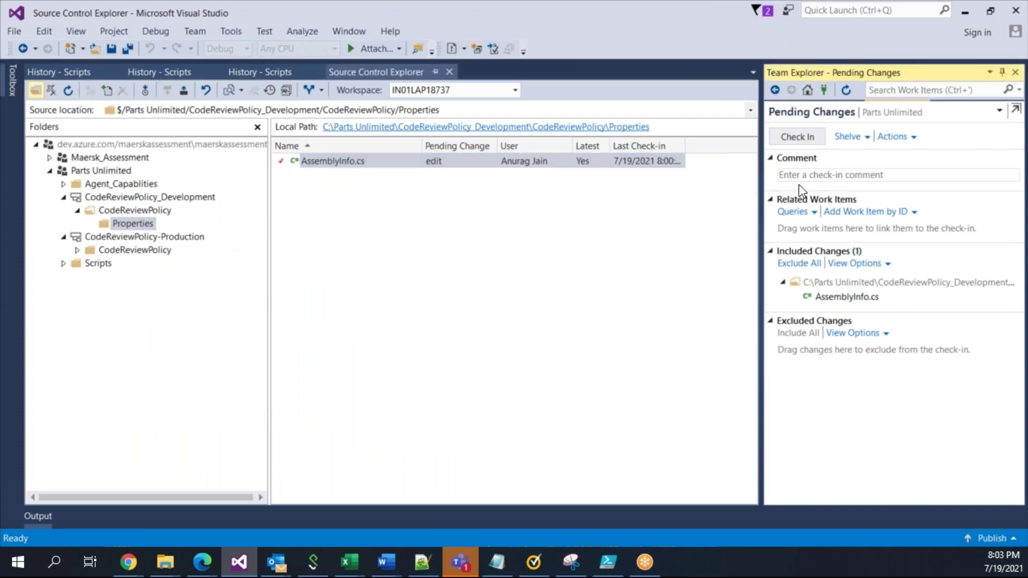
type("B")
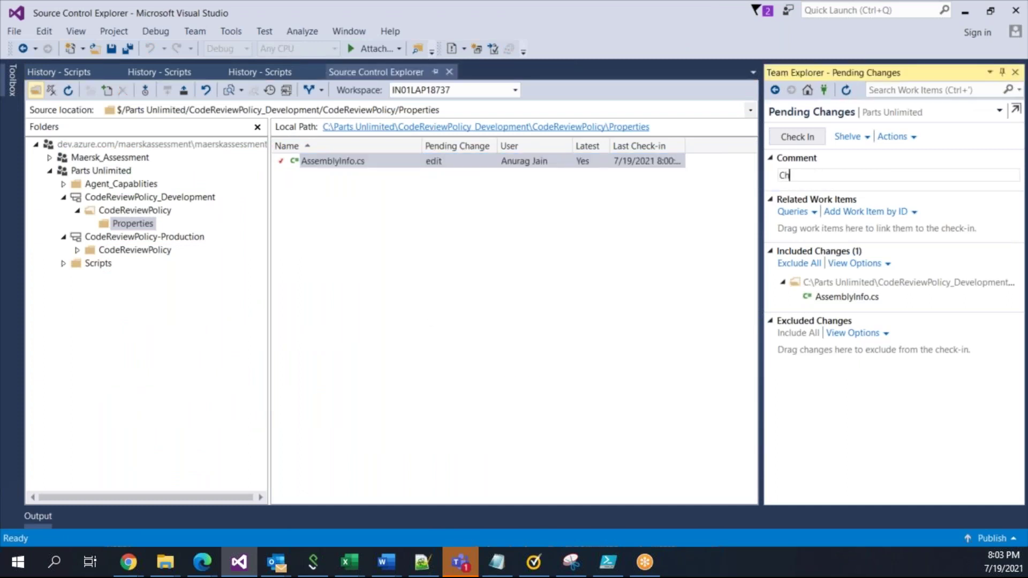
key("BackSpace")
type("Branch")
left_click(818, 137)
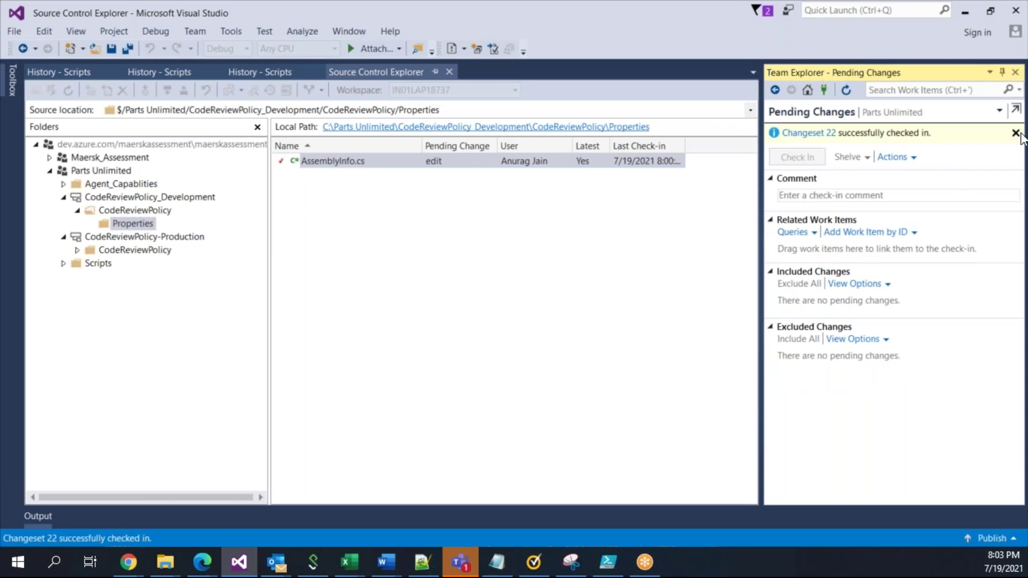
left_click(1015, 134)
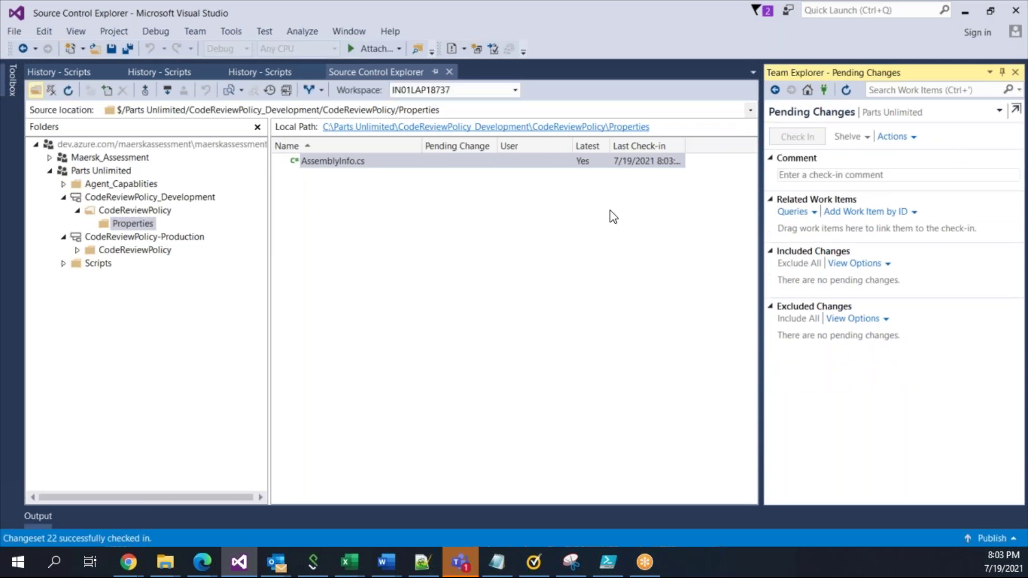
Expand CodeReviewPolicy under CodeReviewPolicy-Production and inspect the Properties folders of both the production and development branches.
left_click(77, 250)
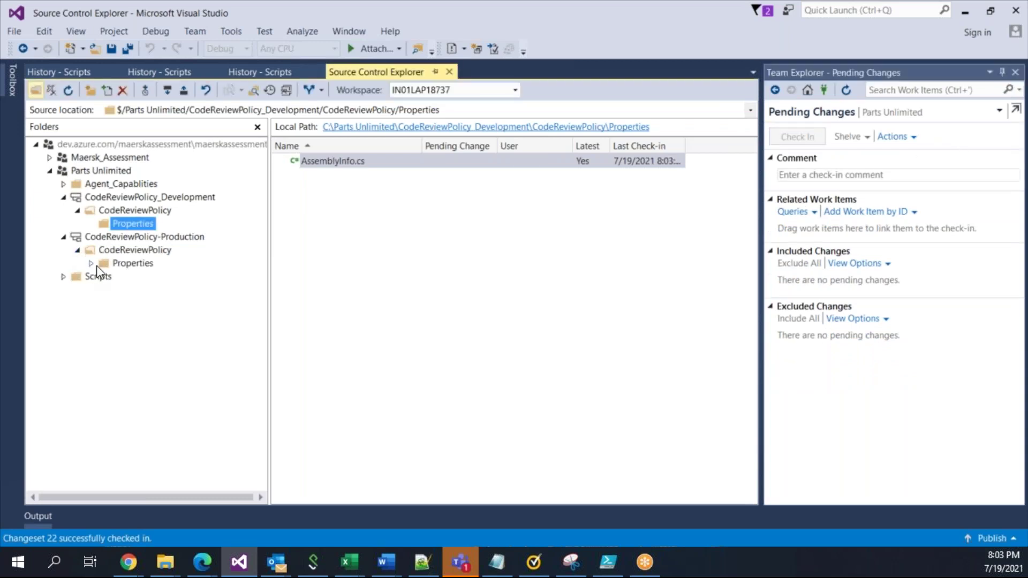
left_click(127, 263)
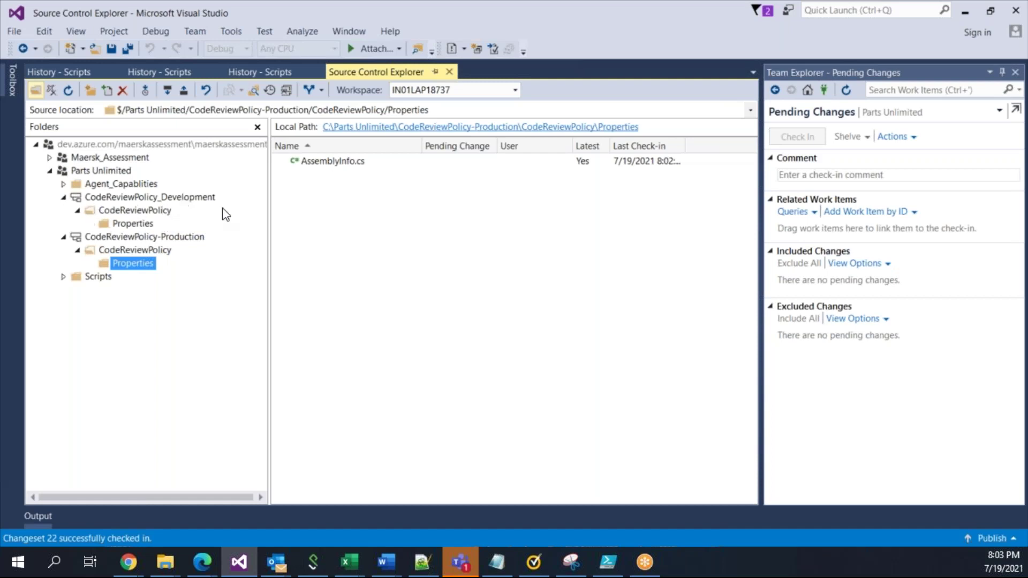
left_click_drag(268, 296, 254, 307)
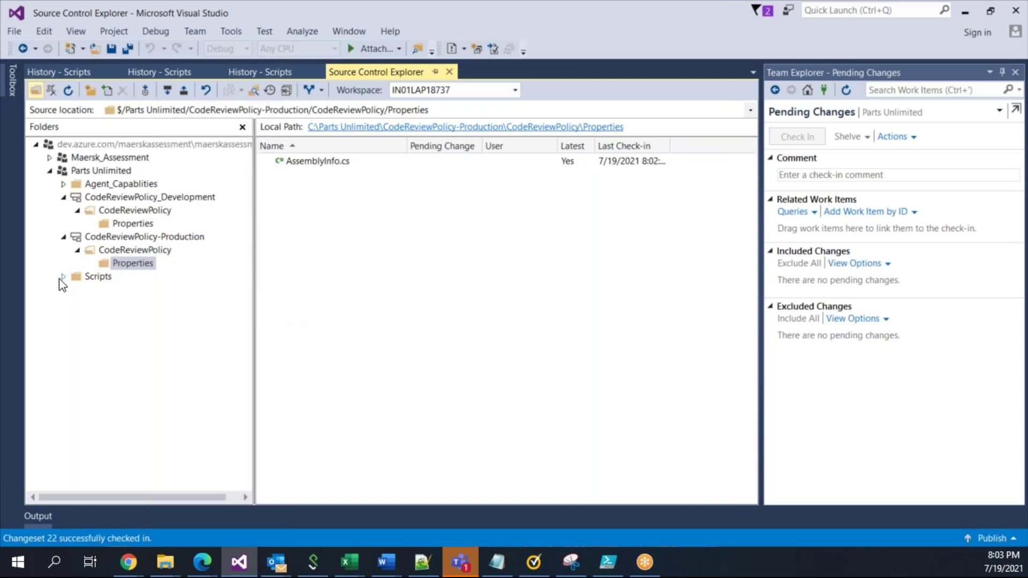
left_click(138, 198)
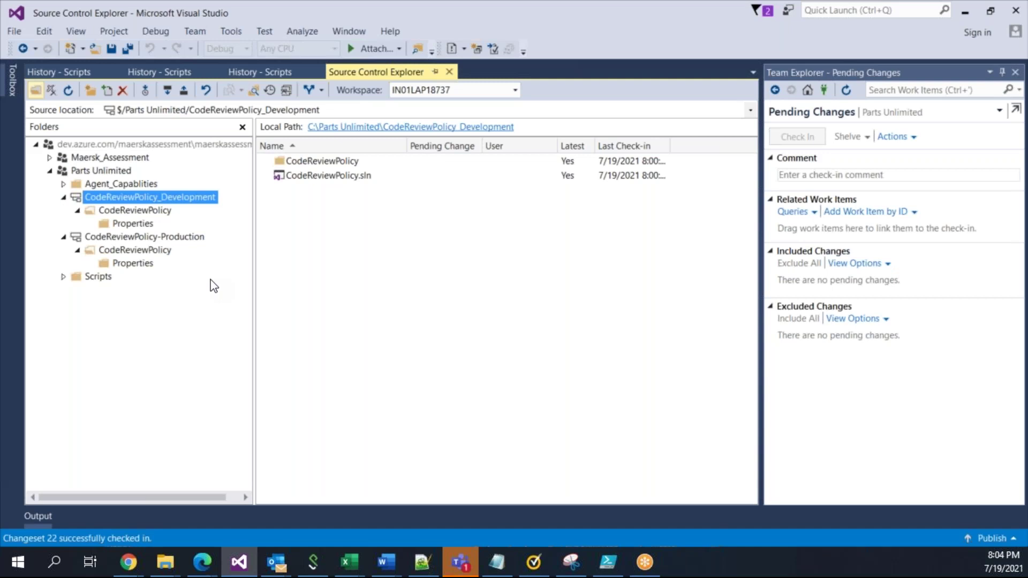
left_click(142, 223)
left_click(135, 263)
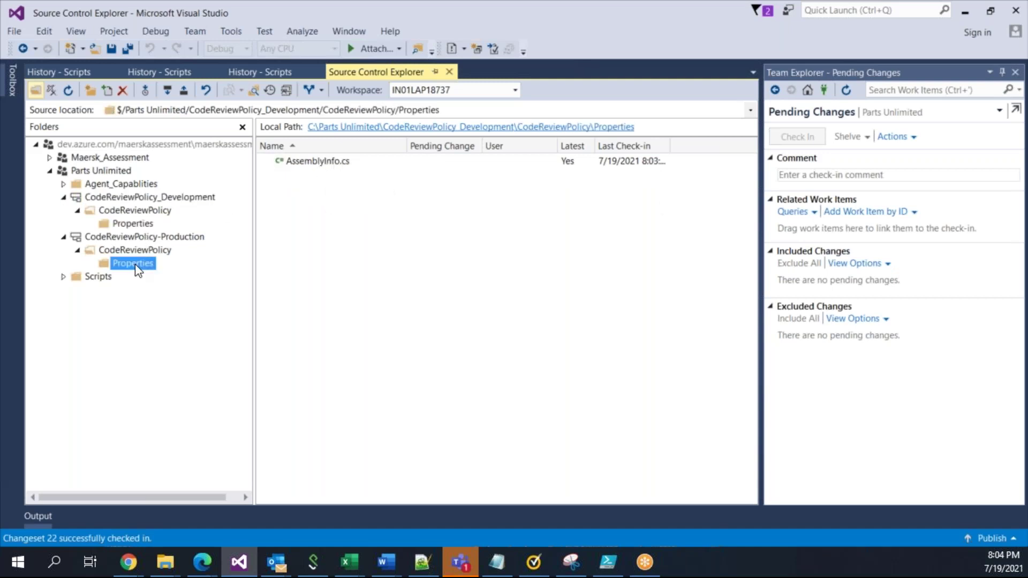
left_click(147, 199)
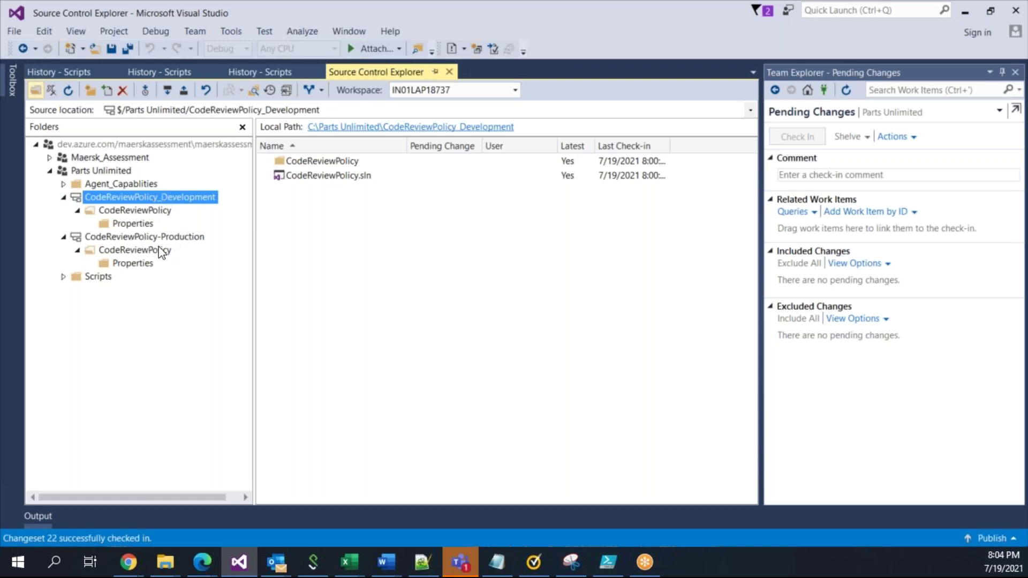
right_click(203, 202)
mouse_move(335, 437)
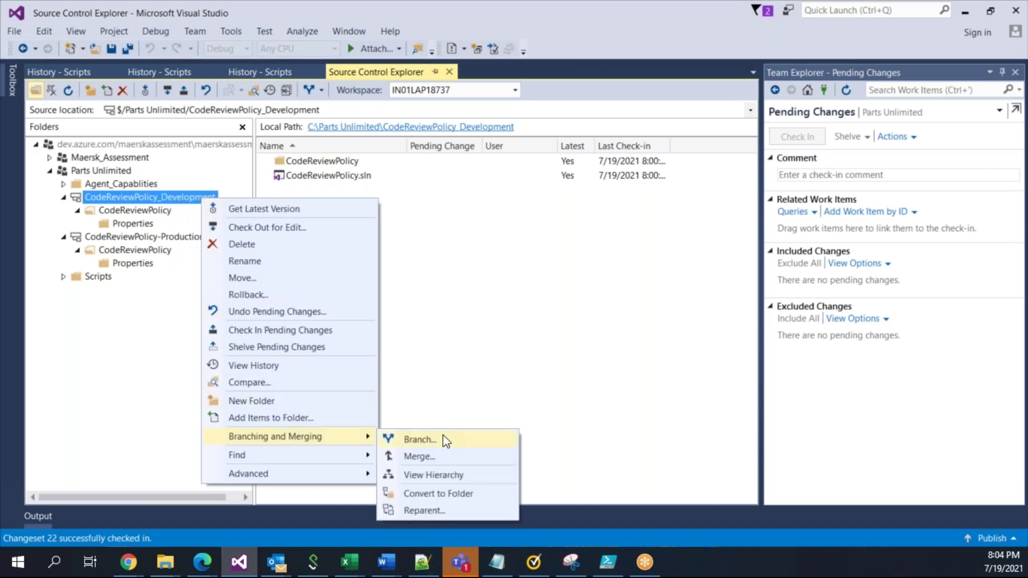
left_click(433, 459)
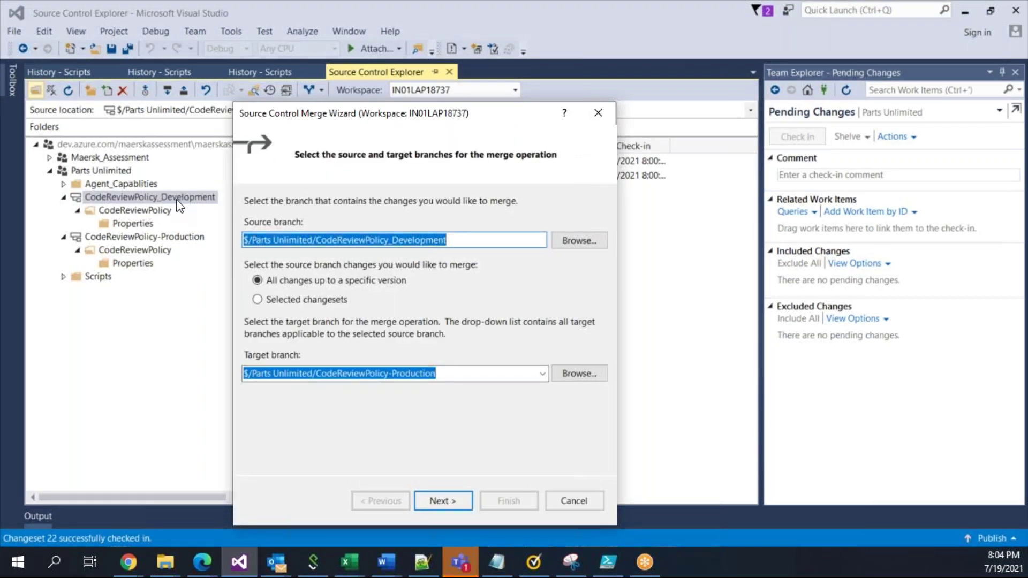
left_click(573, 502)
View AssemblyInfo.cs from the production branch's Properties folder, checking the lines below the using statements, and close it.
left_click(153, 257)
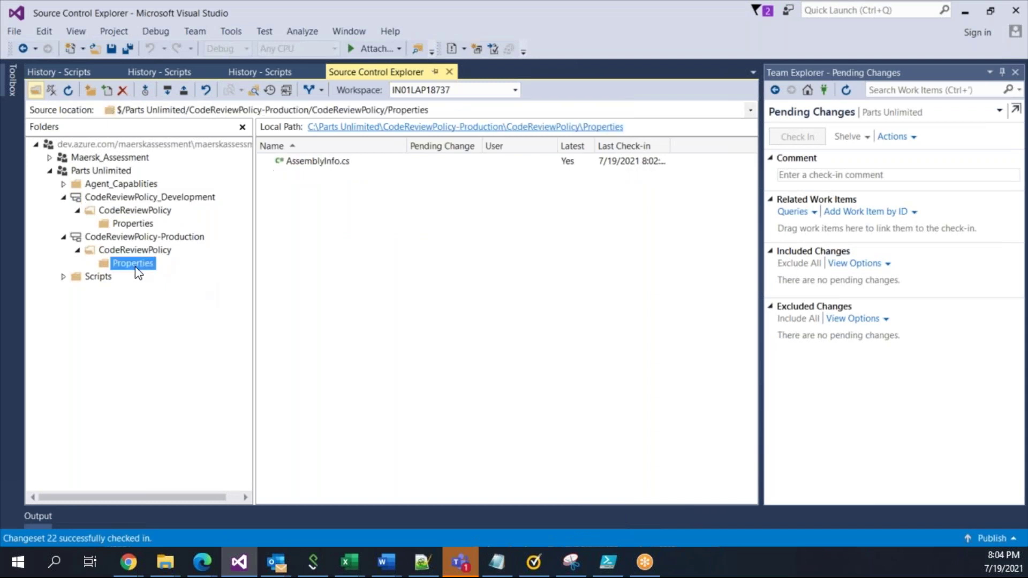
left_click(316, 165)
double_click(317, 162)
left_click(101, 138)
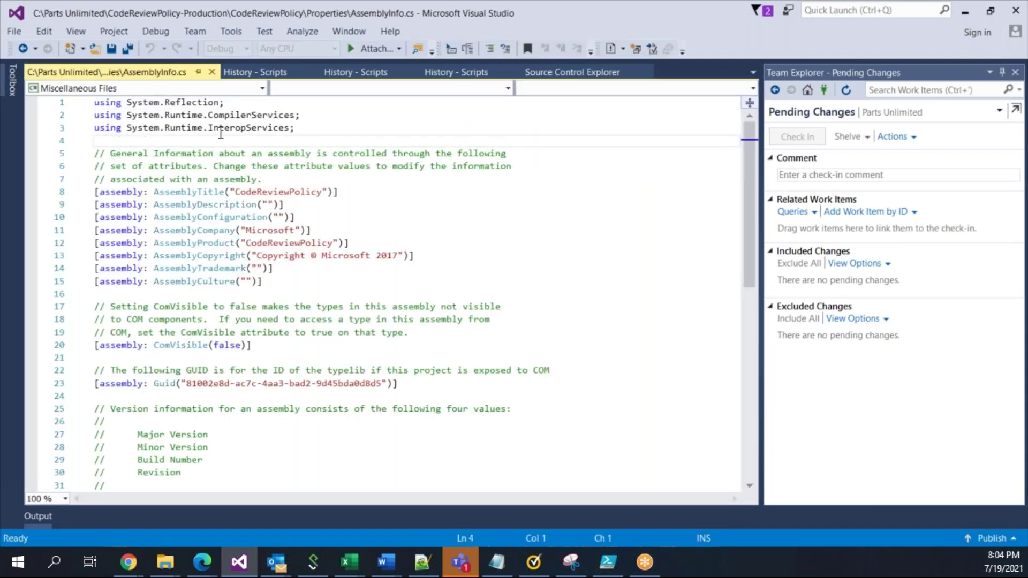
left_click(212, 72)
View the added comment line in the development branch's AssemblyInfo.cs, close the file, and return to the production branch's Properties folder.
left_click(134, 223)
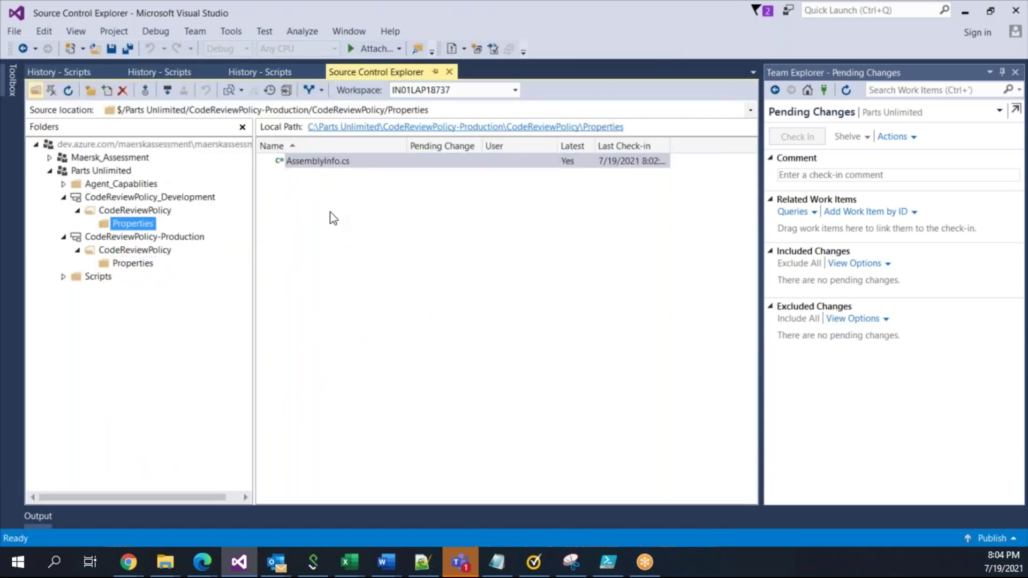
left_click(337, 164)
double_click(334, 163)
left_click_drag(100, 141, 332, 143)
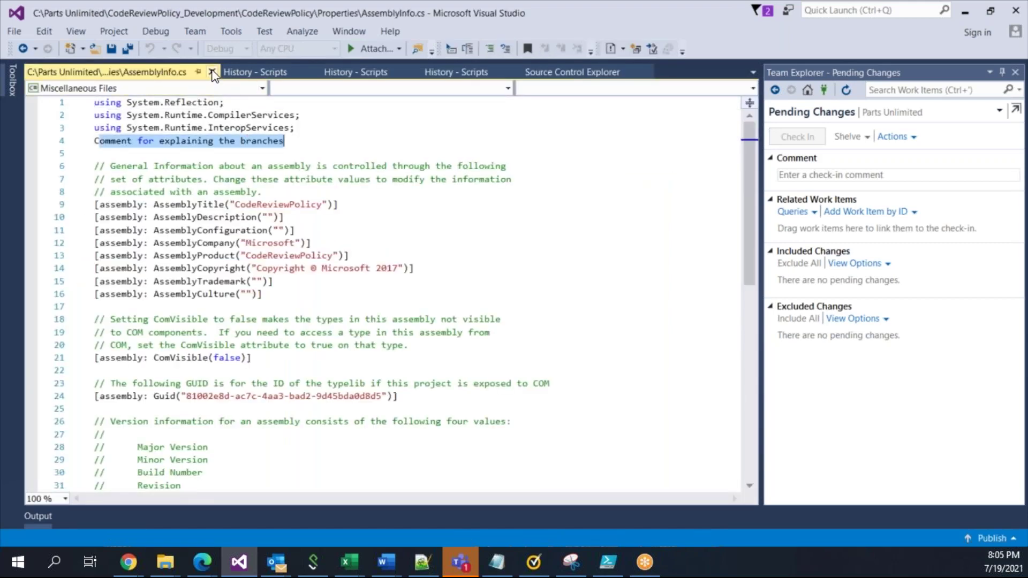
left_click(212, 71)
left_click(129, 264)
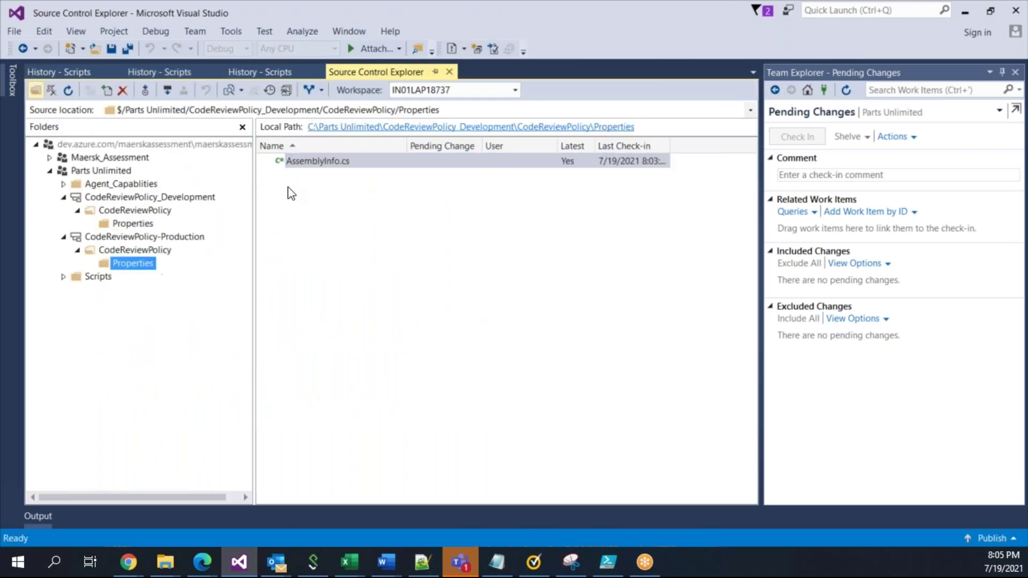
Merge all changes up to the latest version from CodeReviewPolicy_Development into CodeReviewPolicy-Production.
left_click(105, 195)
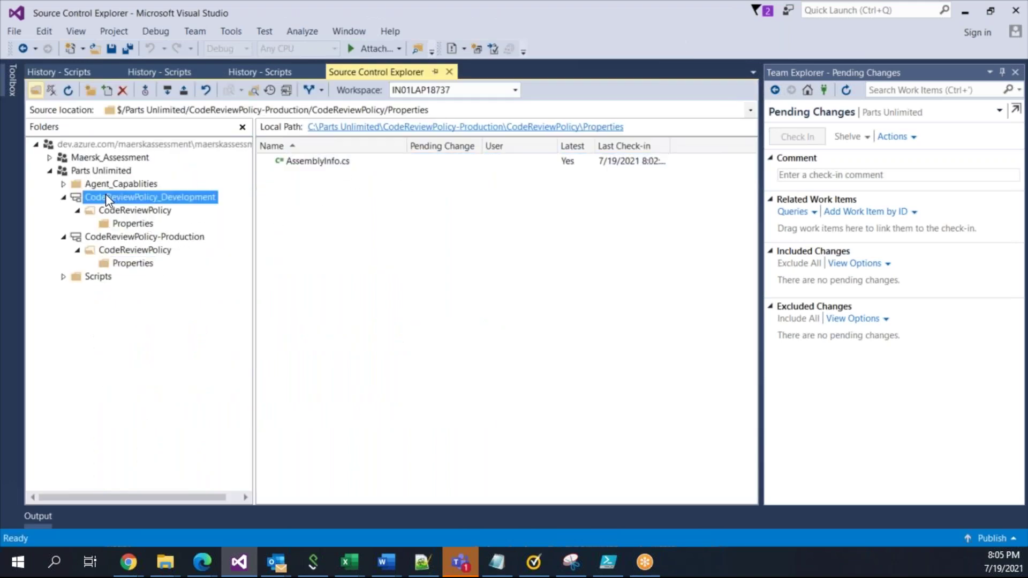
right_click(105, 195)
mouse_move(214, 437)
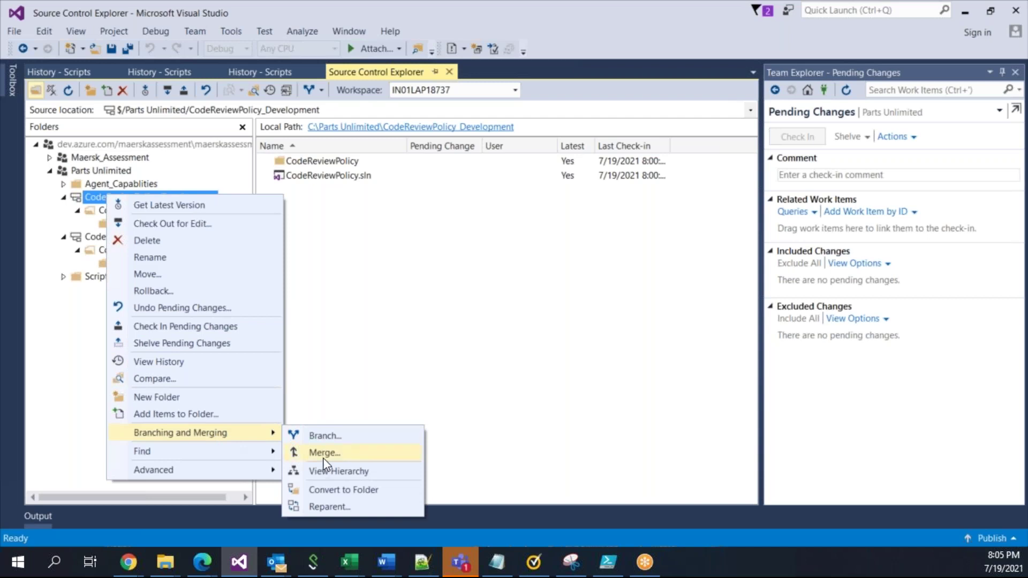
left_click(324, 458)
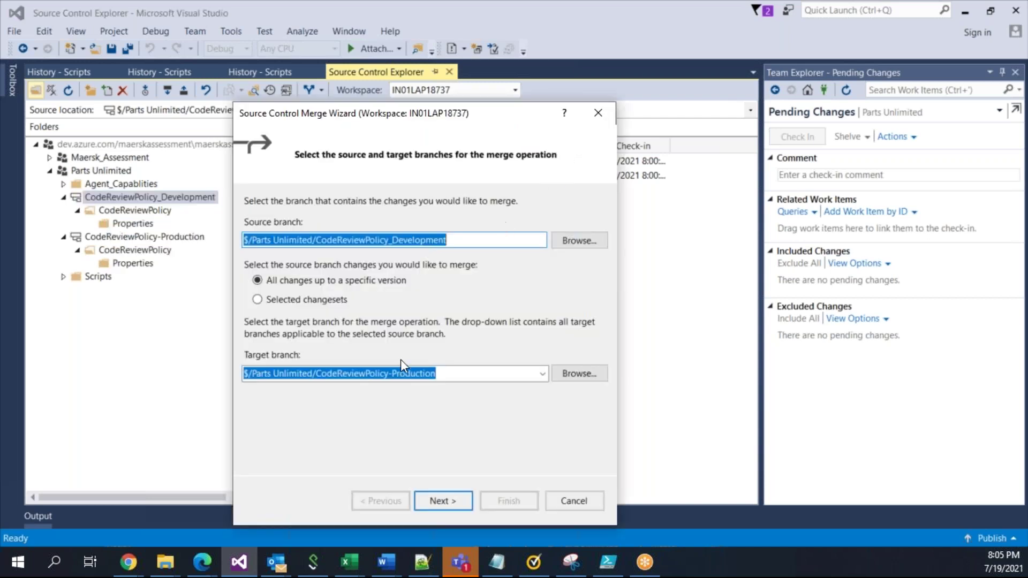
left_click(451, 494)
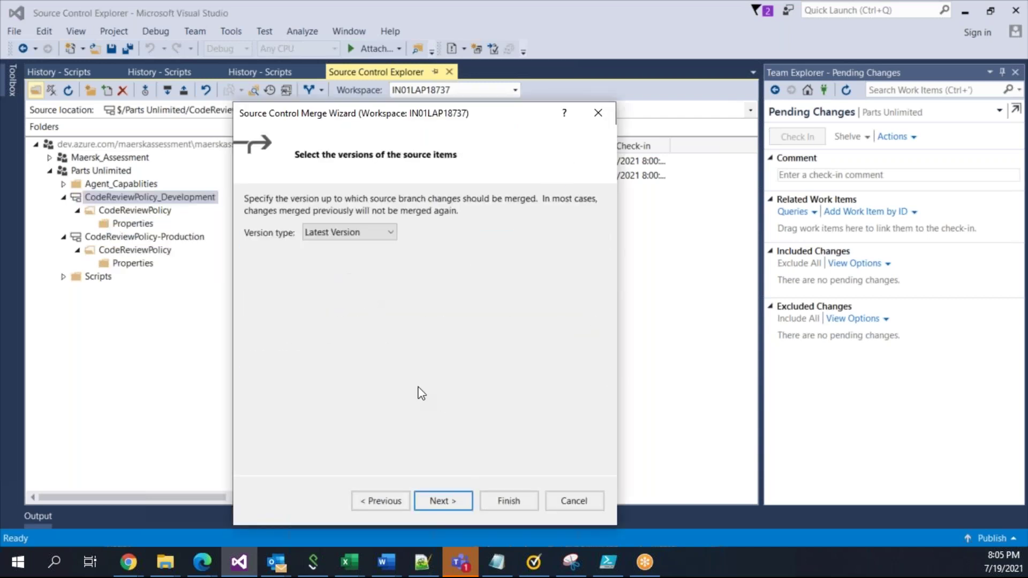
left_click(440, 506)
left_click(522, 499)
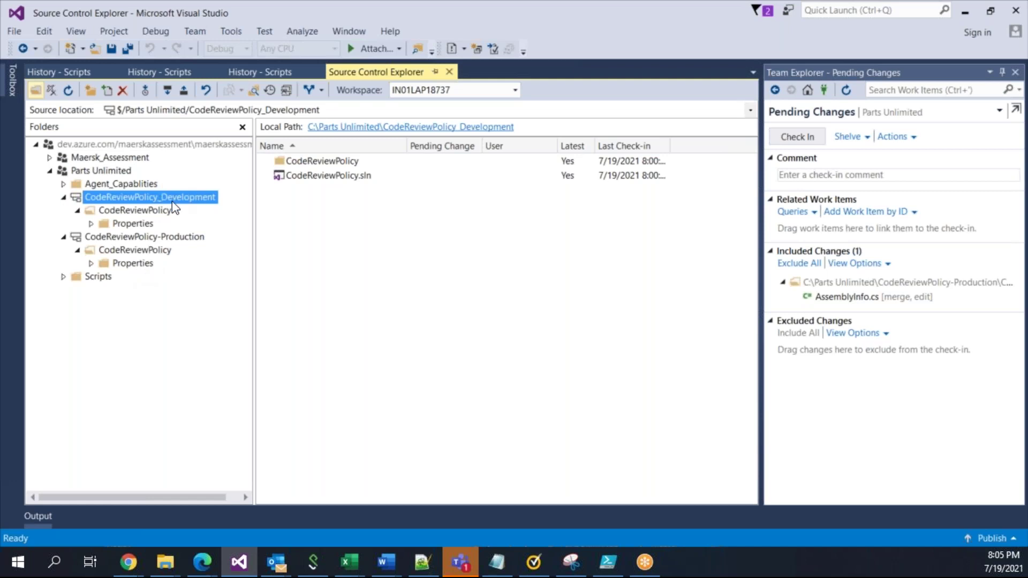
Check in the pending merge on the CodeReviewPolicy-Production branch with the comment "Merge" and dismiss the notification.
left_click(143, 239)
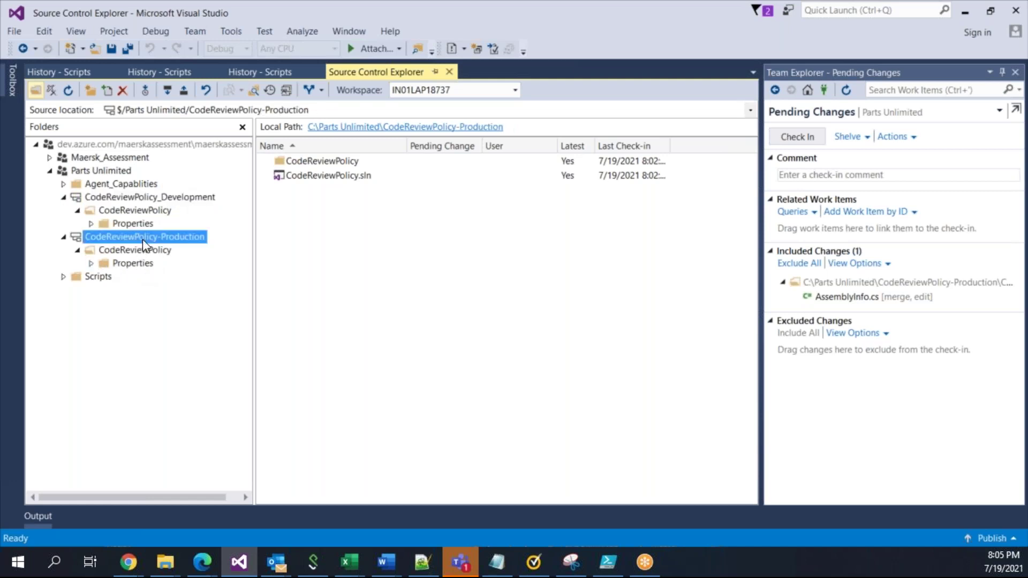
right_click(143, 239)
left_click(231, 372)
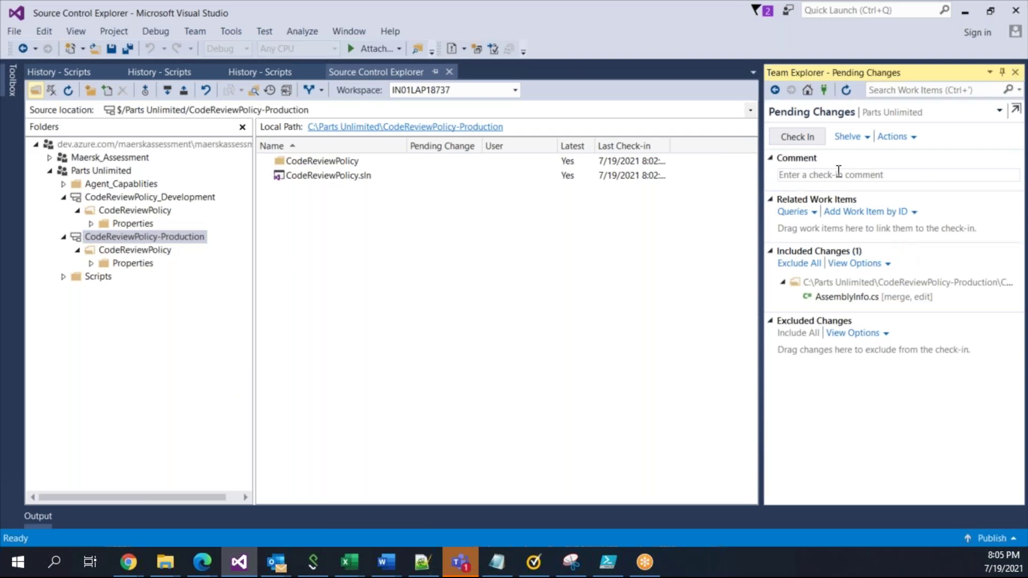
type("Merge")
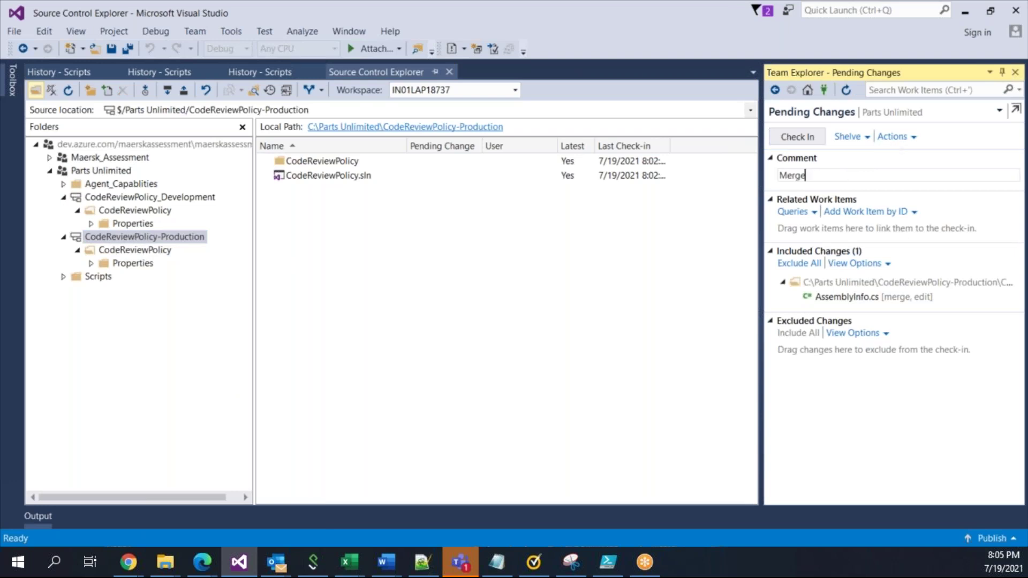
left_click(783, 138)
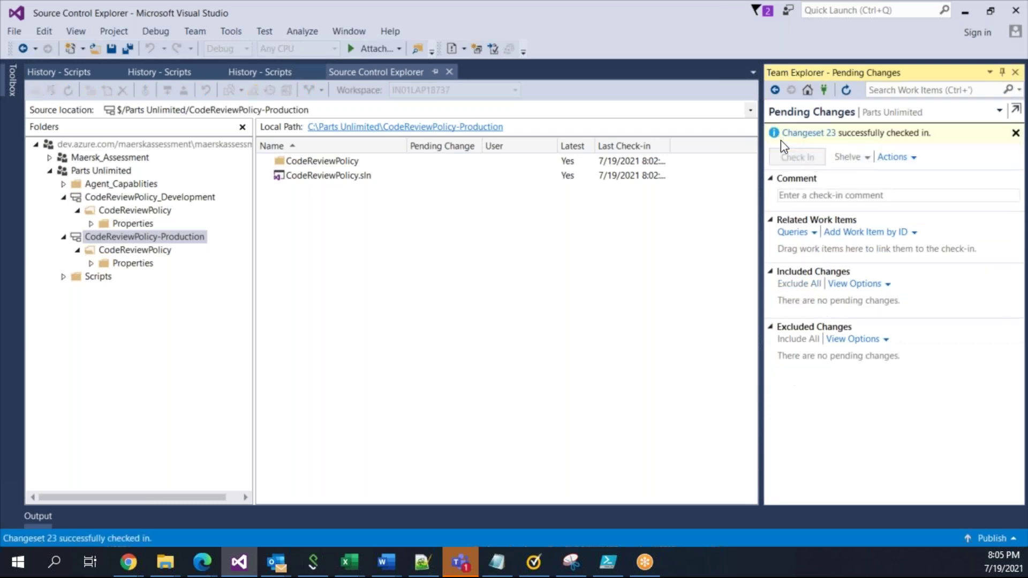
left_click(1016, 133)
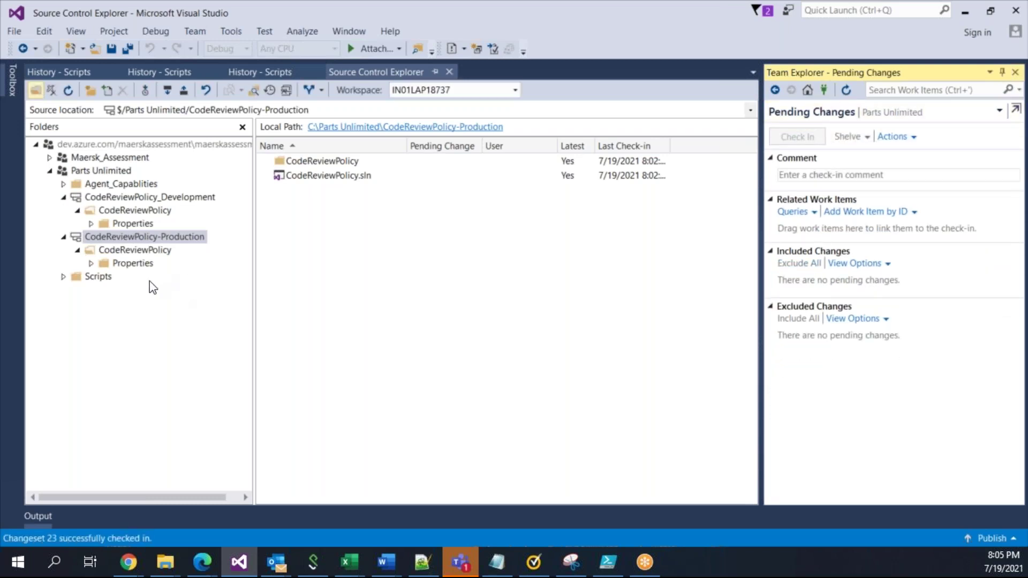
Open AssemblyInfo.cs from the production branch's Properties folder, examine the line below the using statements, and close the file.
left_click(91, 263)
left_click(141, 264)
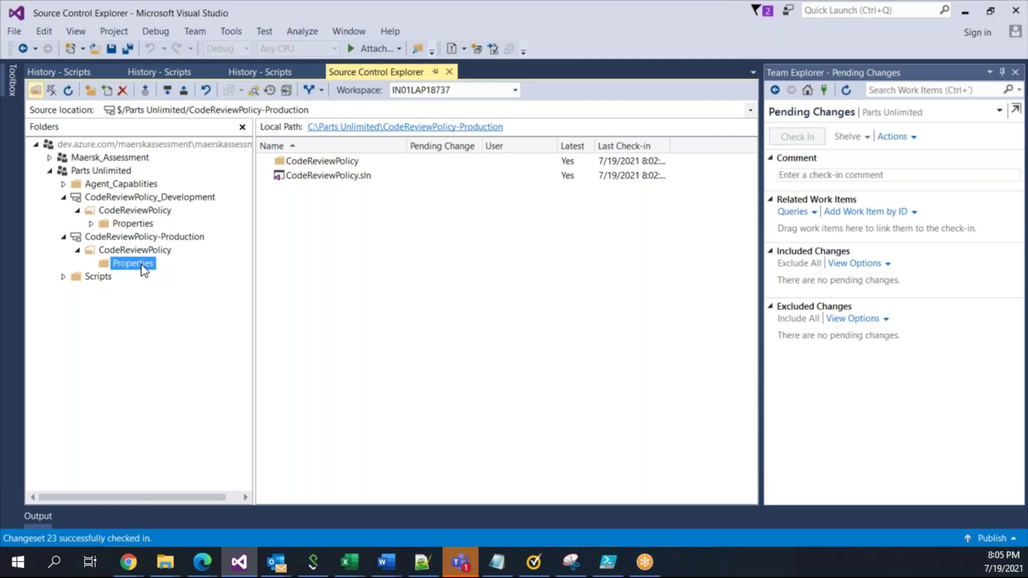
double_click(321, 162)
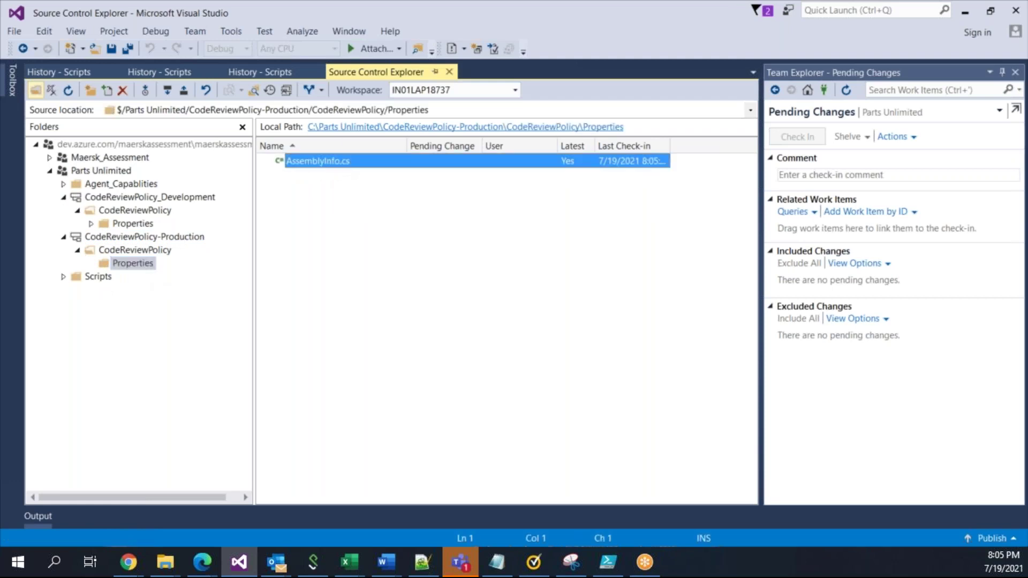
left_click_drag(100, 140, 321, 140)
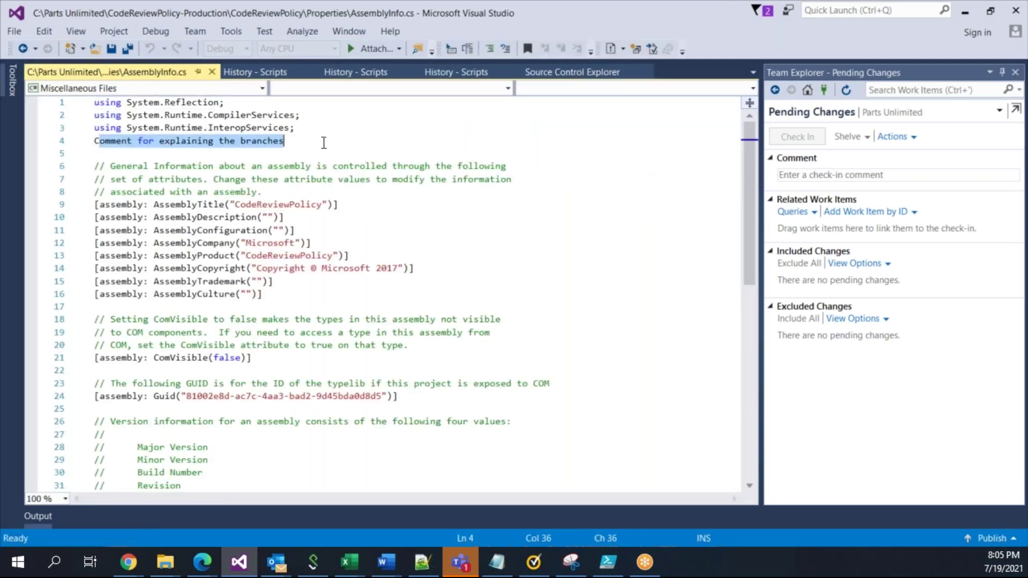
left_click(321, 141)
left_click(212, 72)
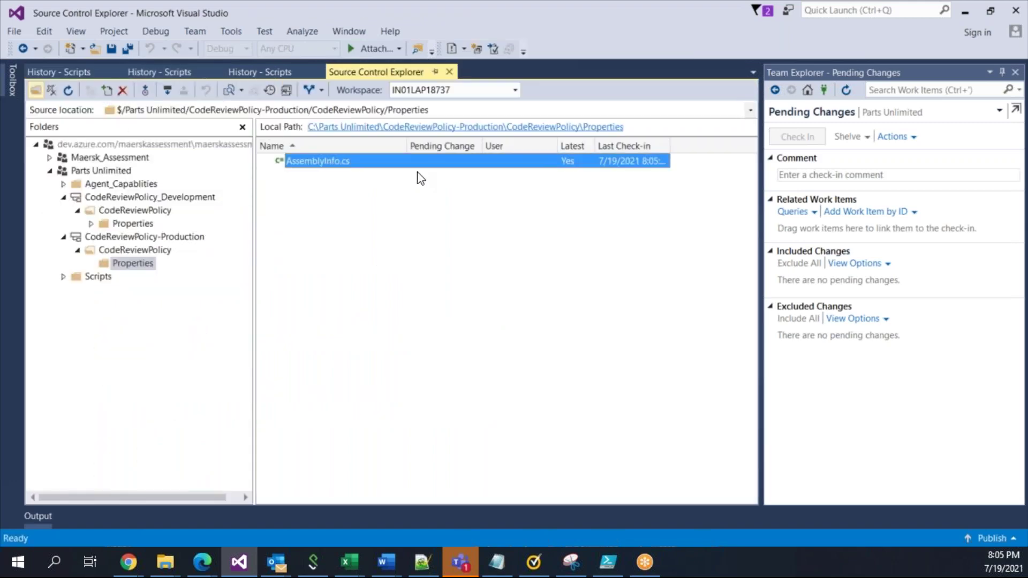
View the production AssemblyInfo.cs history with wider Change and Path columns, expand the merge changeset to its source edit, and close the history.
right_click(360, 166)
left_click(391, 349)
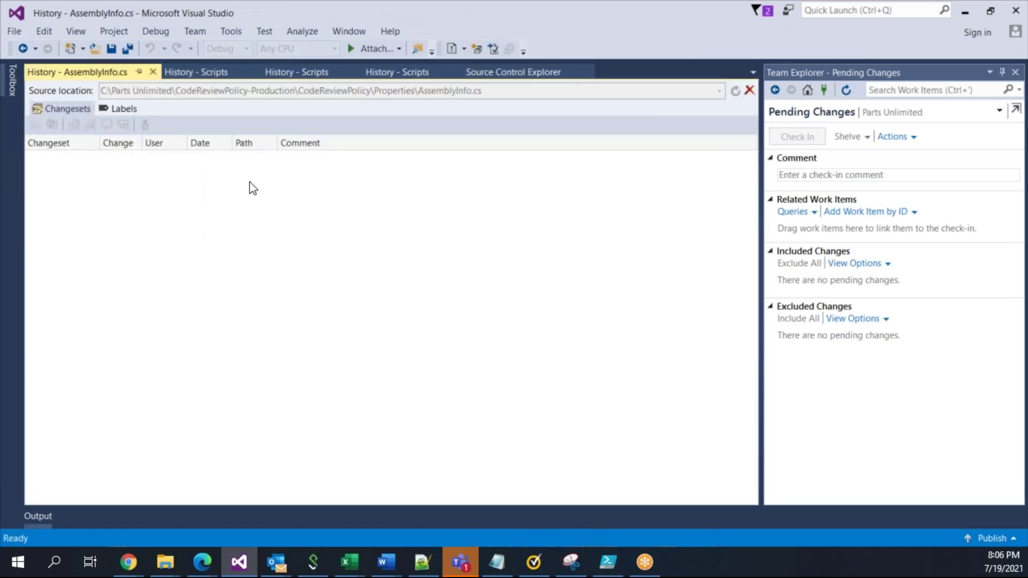
left_click_drag(141, 143, 191, 143)
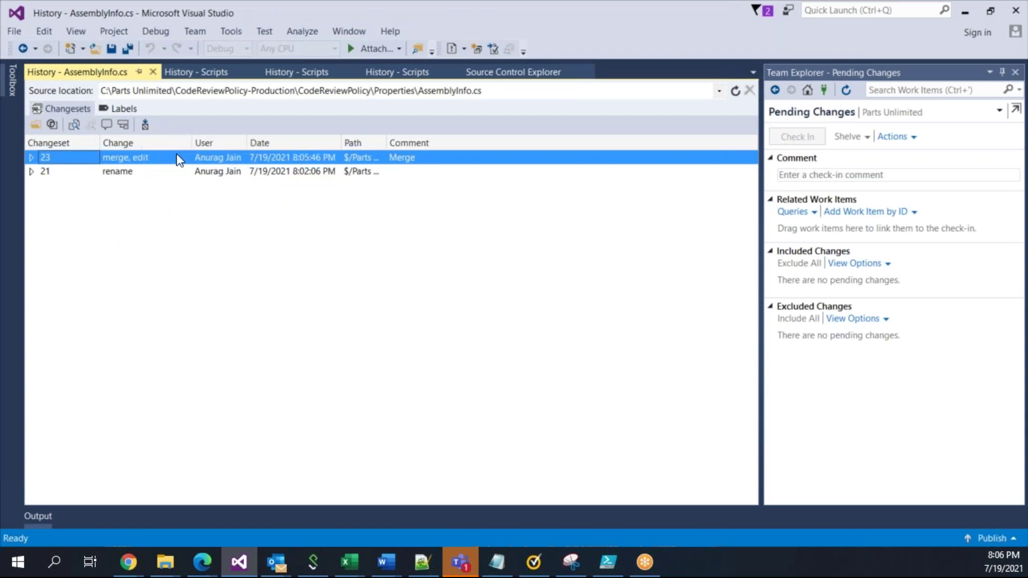
left_click_drag(386, 142, 545, 142)
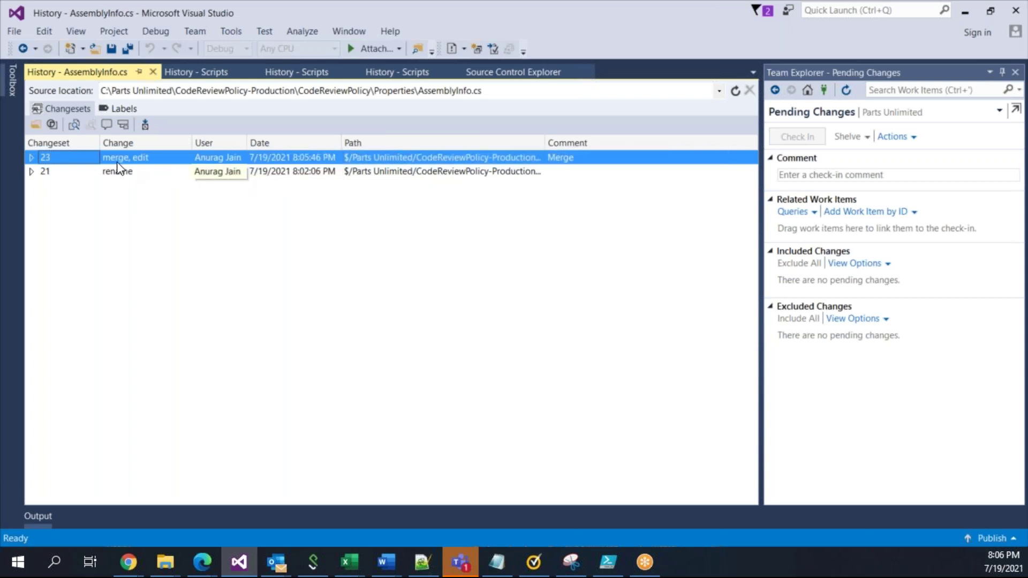
left_click(31, 158)
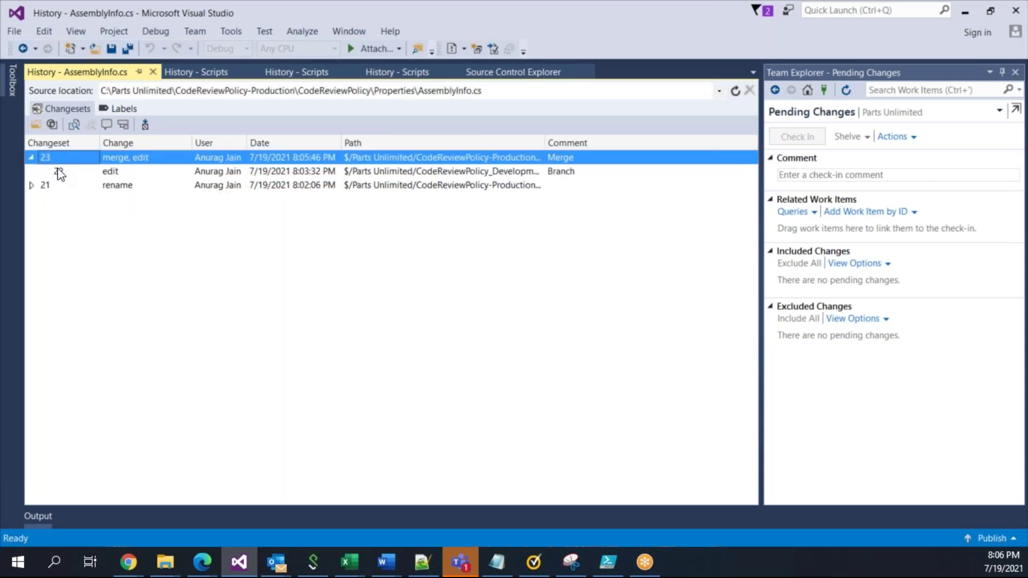
left_click(68, 171)
left_click(153, 72)
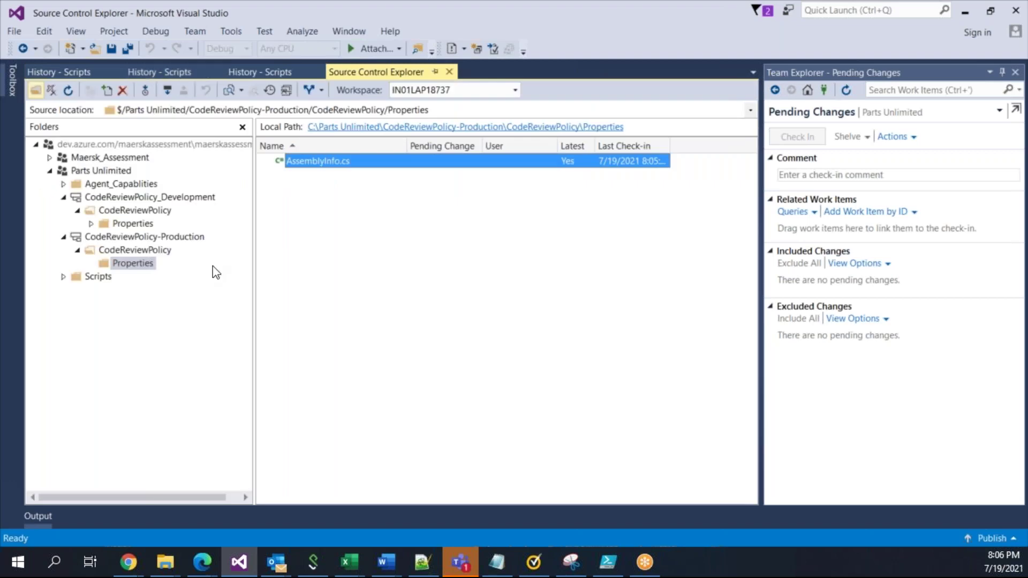
left_click(184, 241)
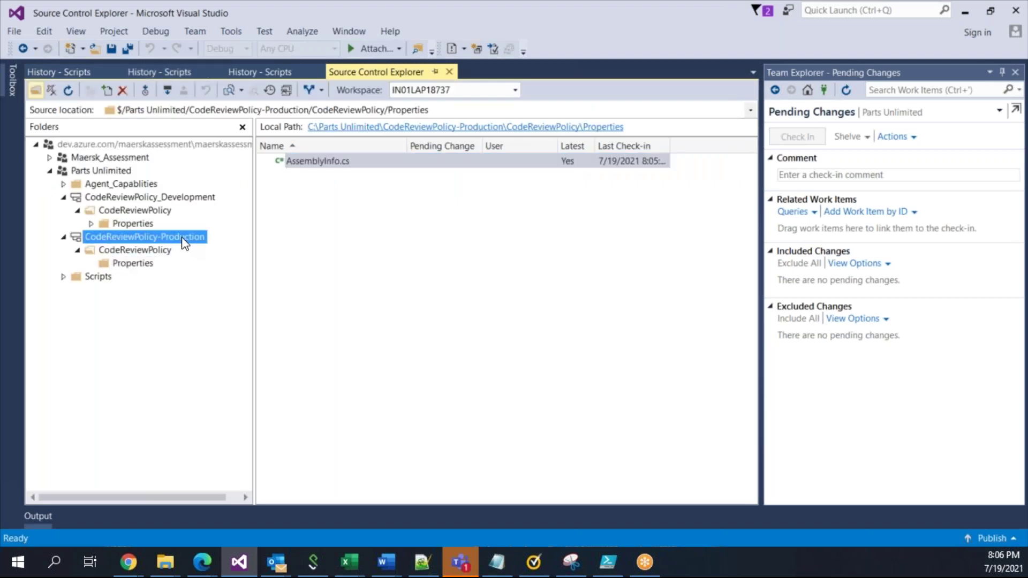
right_click(183, 241)
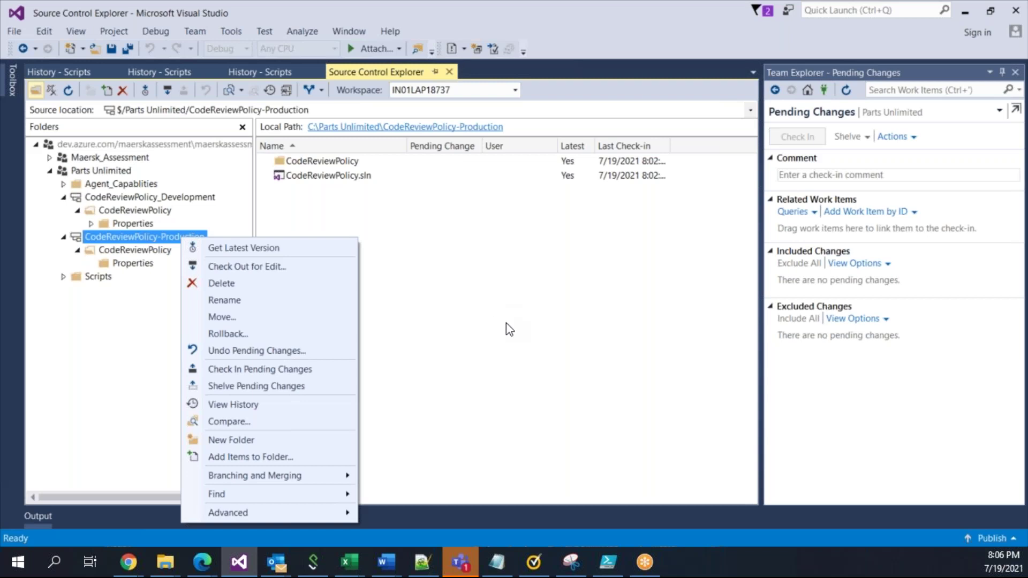
Collapse the CodeReviewPolicy-Production and CodeReviewPolicy_Development branches and select the Agent_Capablities folder.
mouse_move(342, 473)
left_click(62, 239)
left_click(63, 197)
left_click(123, 185)
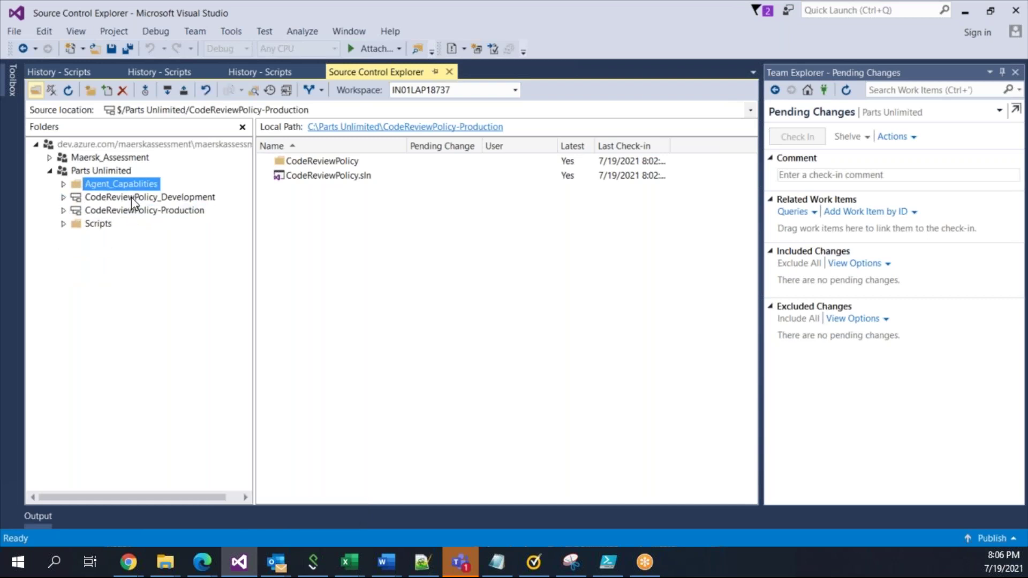
Try to view the branch hierarchy of CodeReviewPolicy_Development, and close the hierarchy view.
left_click(146, 198)
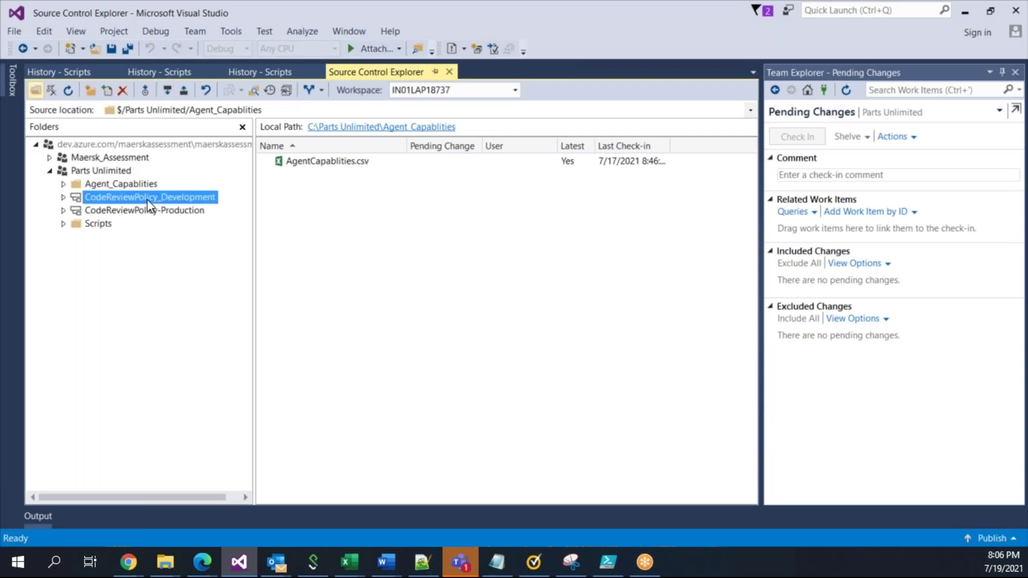
right_click(150, 200)
mouse_move(219, 434)
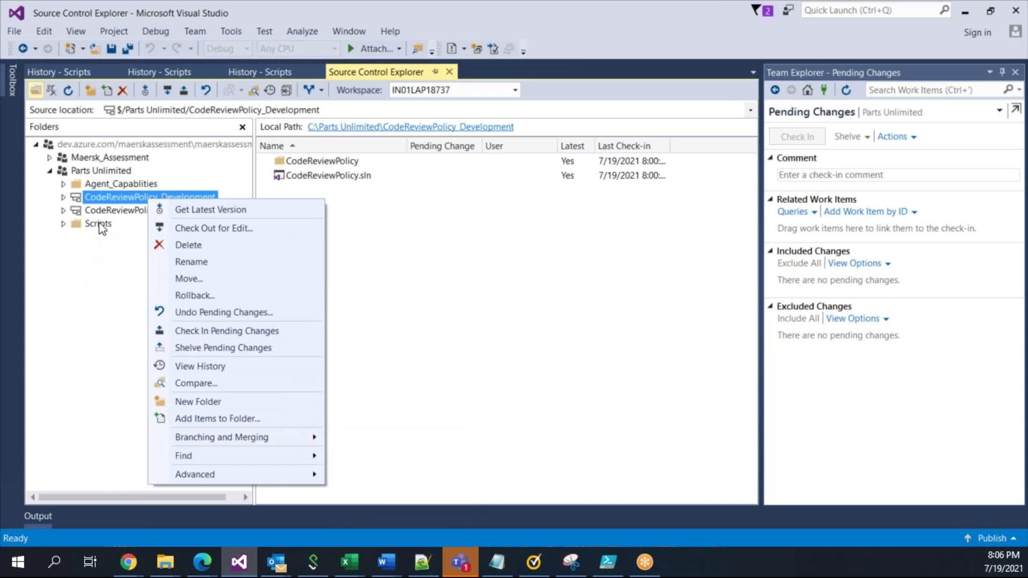
left_click(116, 204)
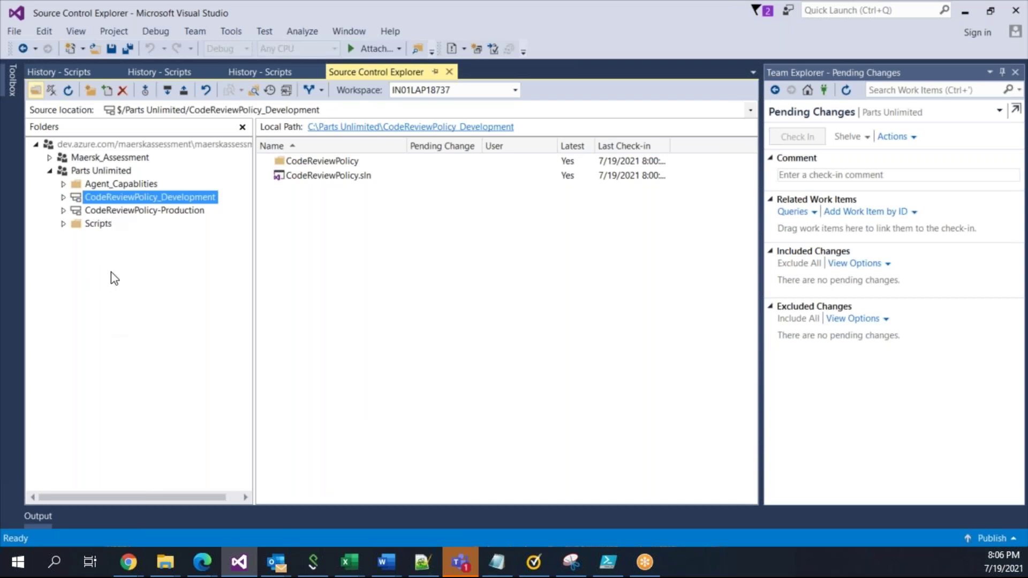
right_click(153, 198)
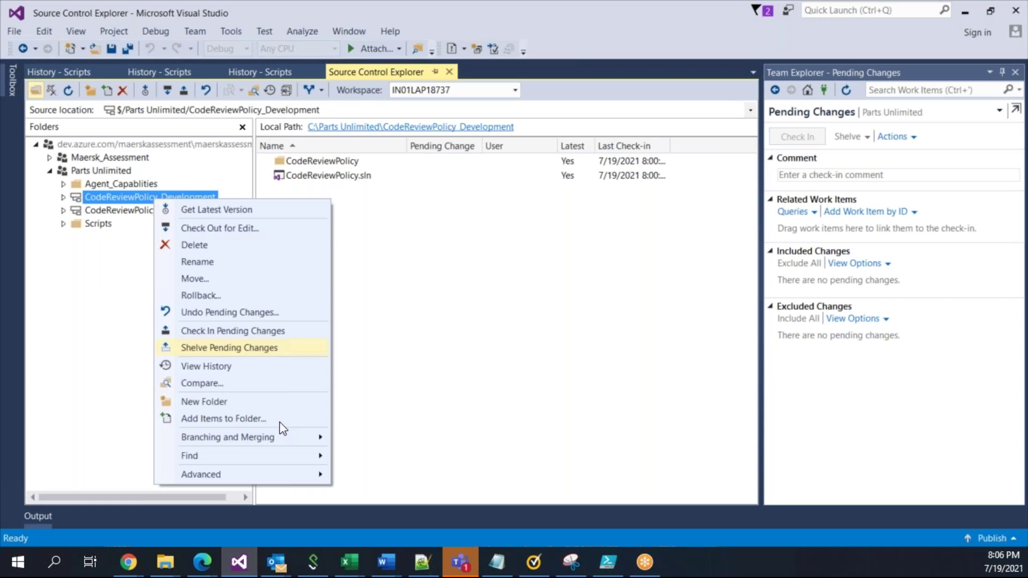
mouse_move(295, 441)
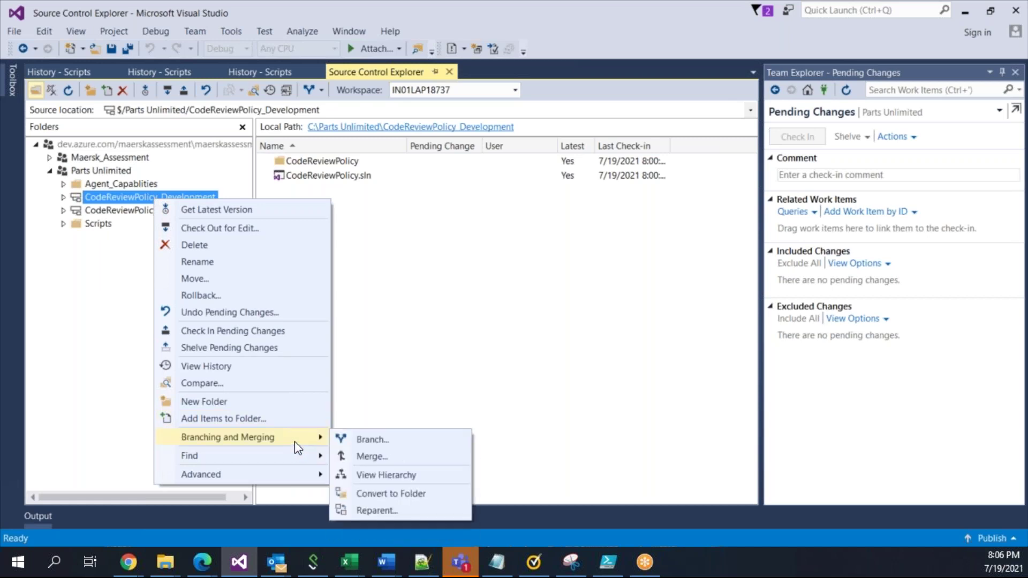
left_click(413, 476)
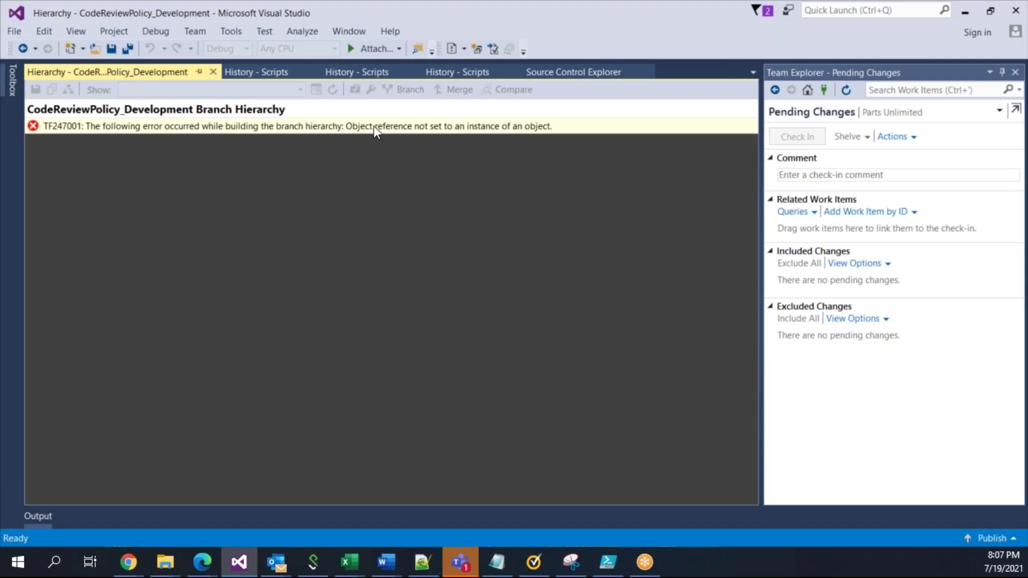
left_click(213, 71)
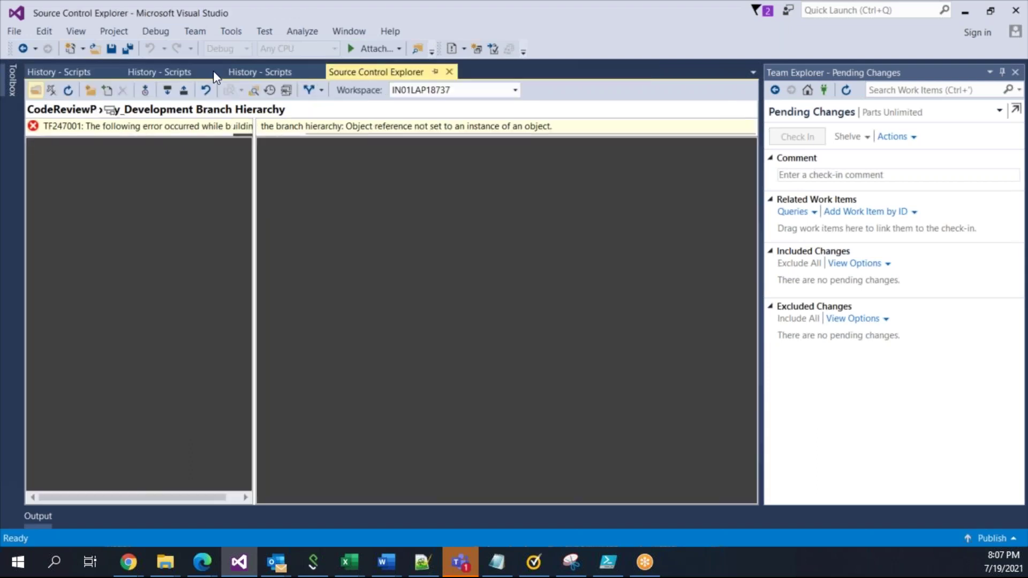
Refresh the source control folders, retry viewing the CodeReviewPolicy_Development branch hierarchy, and close it.
left_click(68, 92)
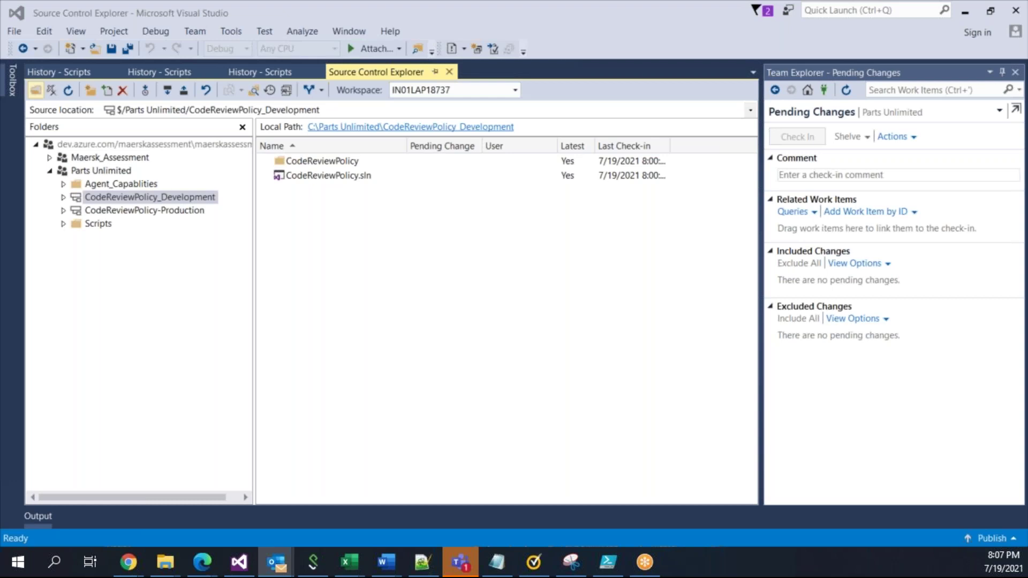
right_click(162, 199)
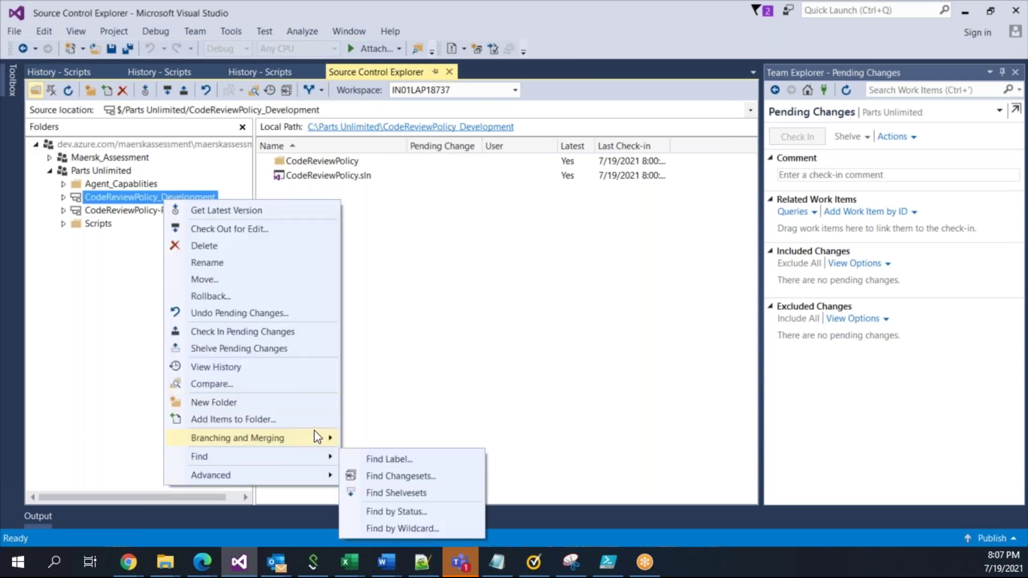
mouse_move(282, 441)
left_click(378, 475)
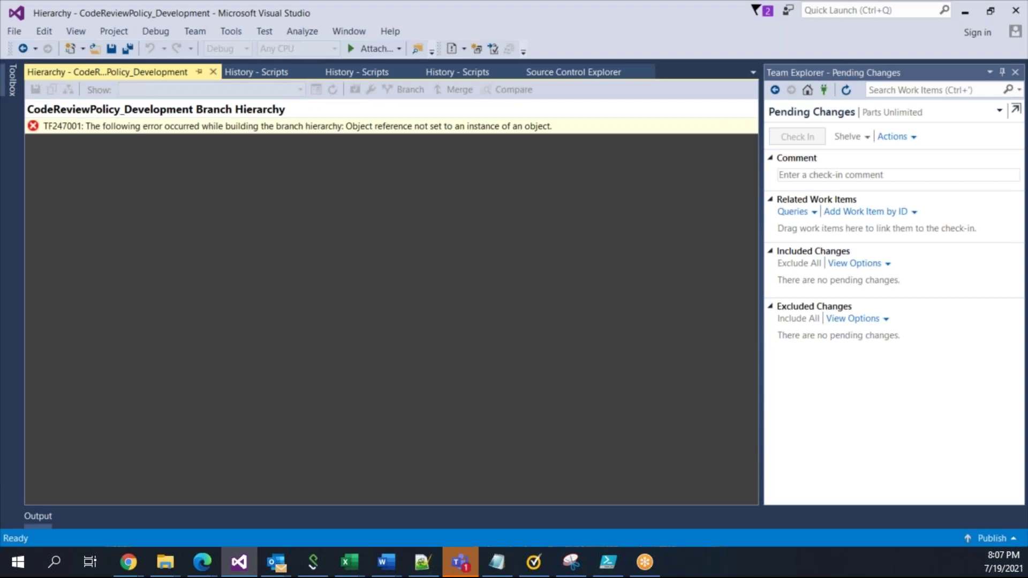
left_click(213, 72)
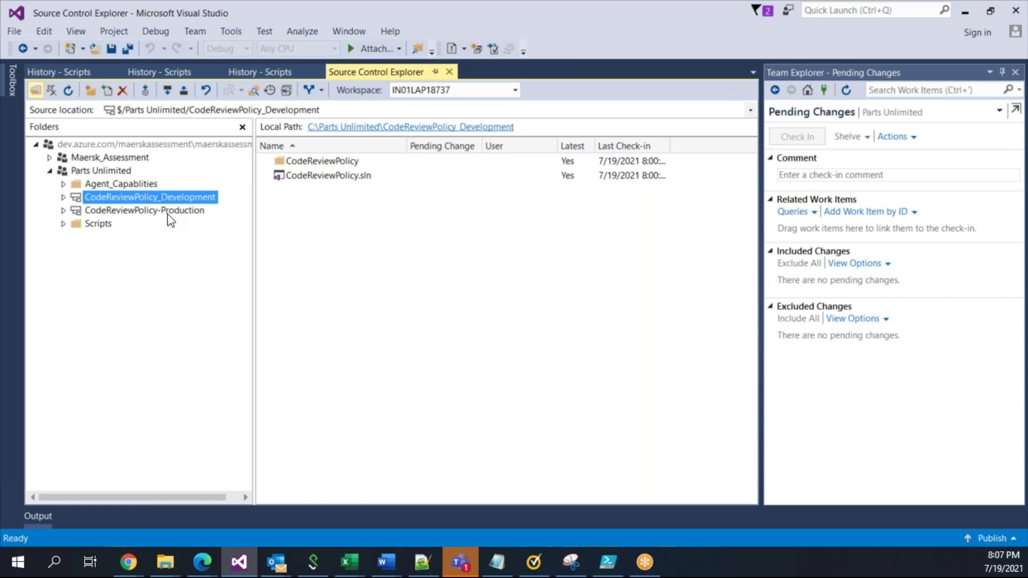
Try to view the CodeReviewPolicy-Production branch hierarchy, close it, then refresh the folders and reselect the production branch.
right_click(169, 212)
mouse_move(302, 457)
left_click(398, 489)
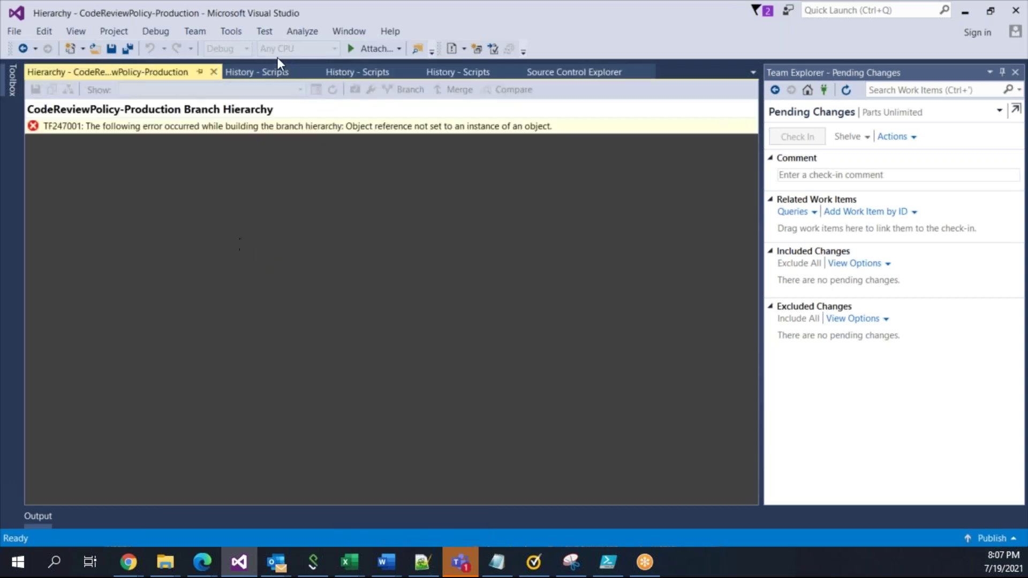
left_click(214, 72)
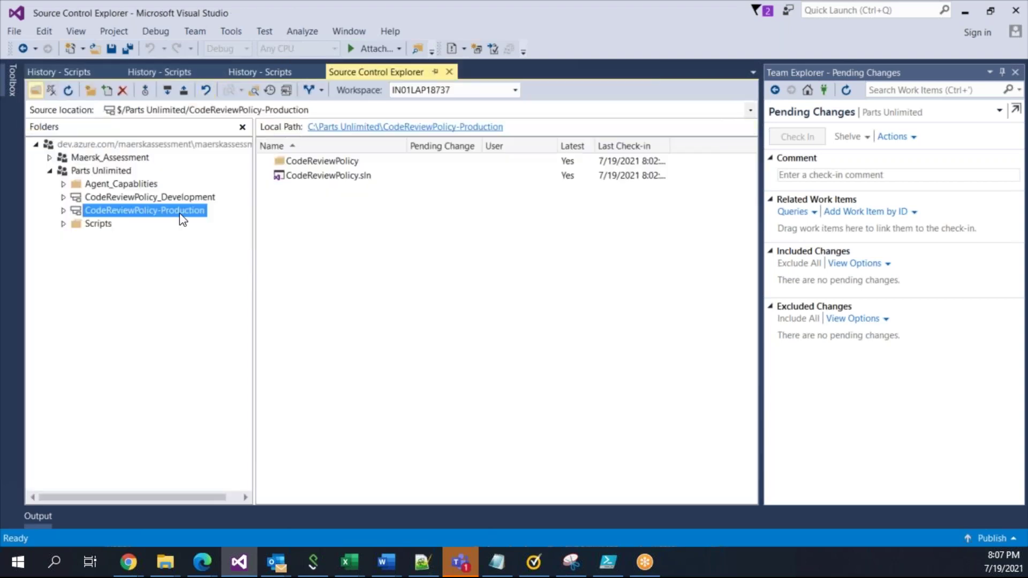
left_click(72, 91)
left_click(133, 220)
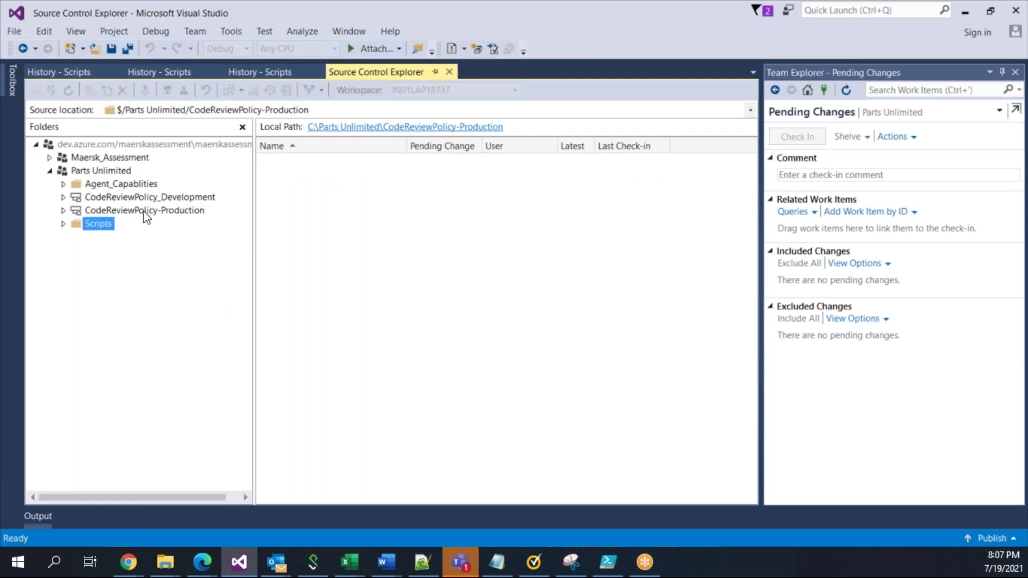
left_click(147, 211)
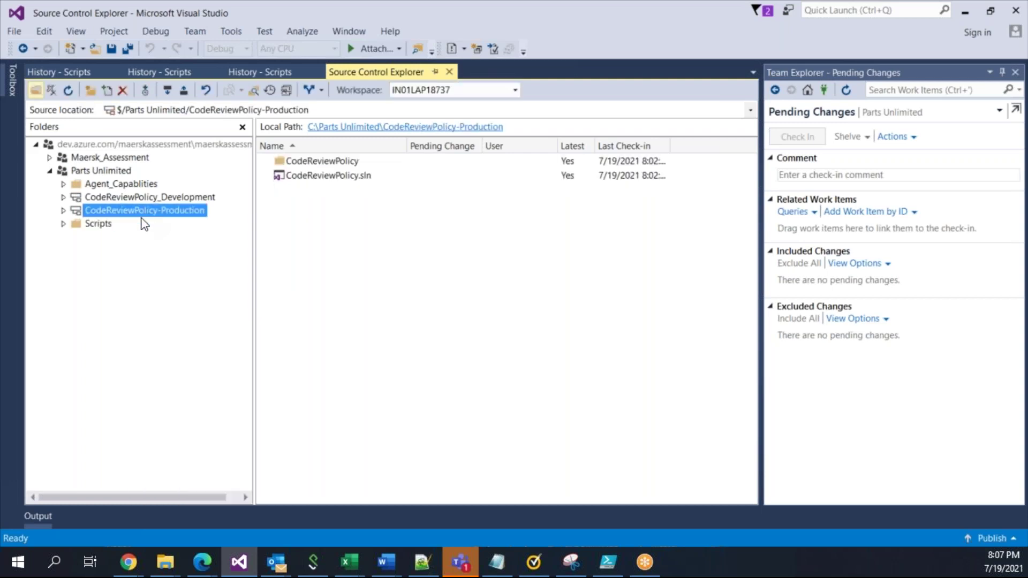
key("alt+Tab")
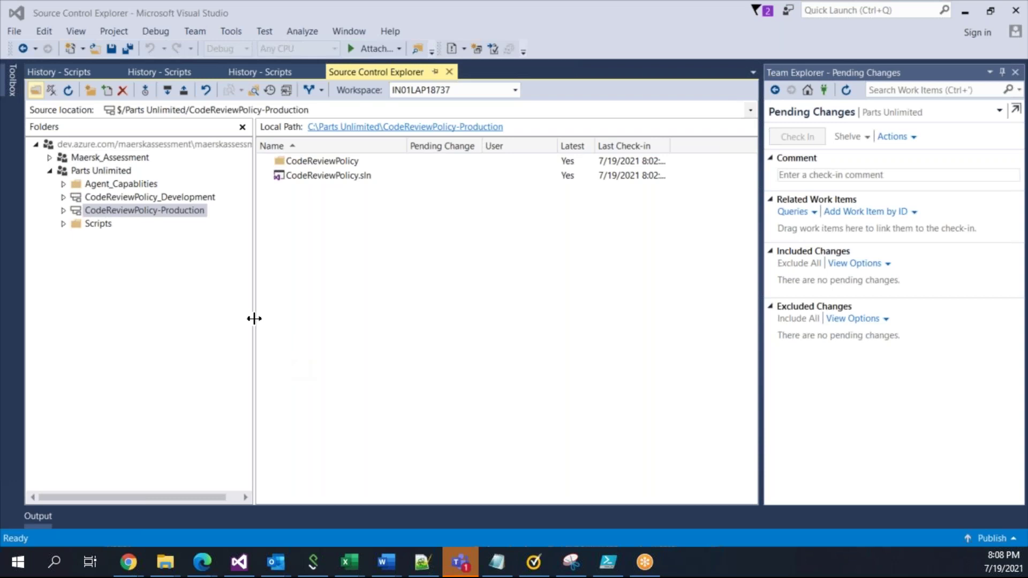
Expand the development and production branches down to their Properties folders and compare the contents of both.
left_click(69, 197)
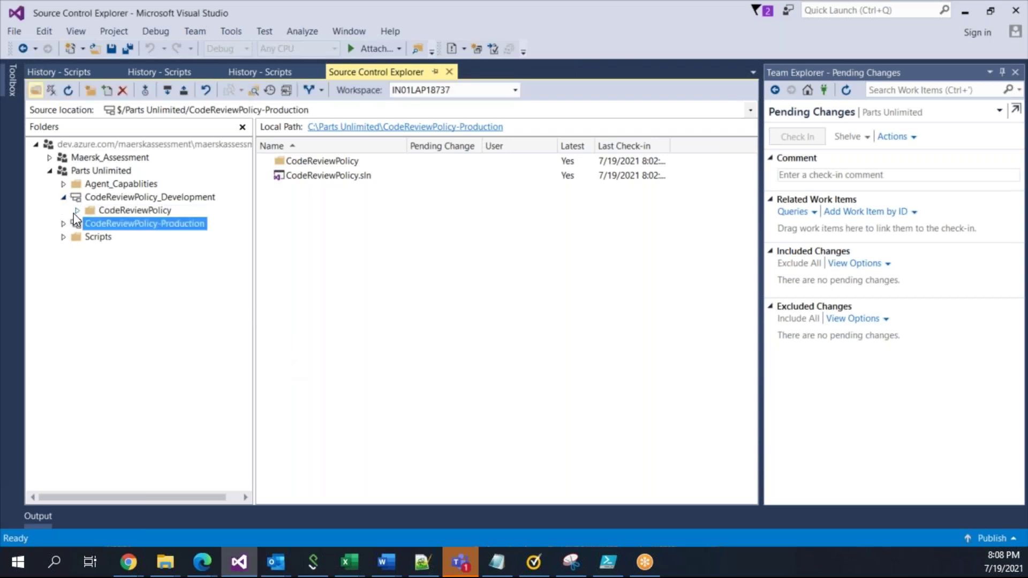
left_click(138, 223)
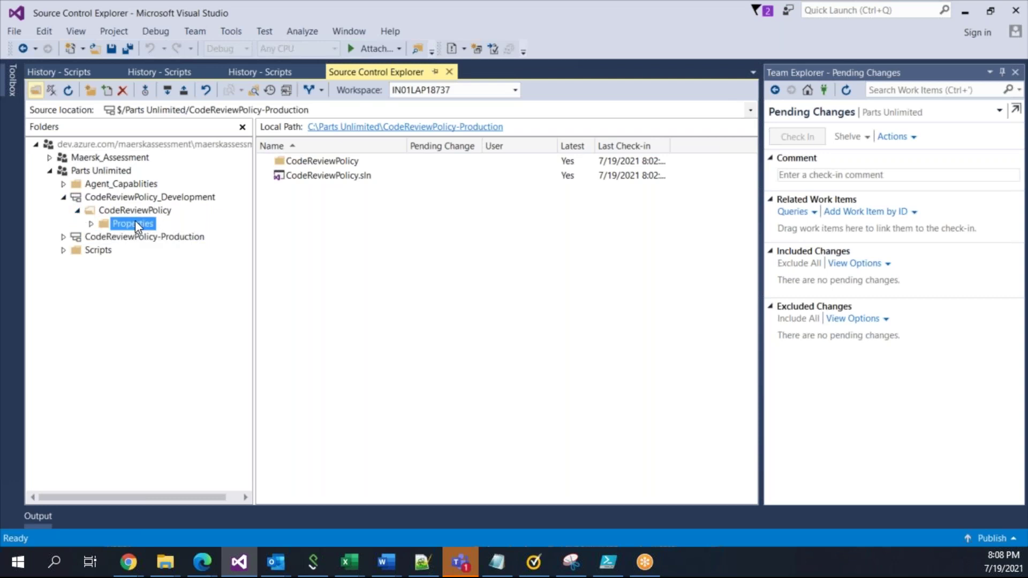
left_click(65, 236)
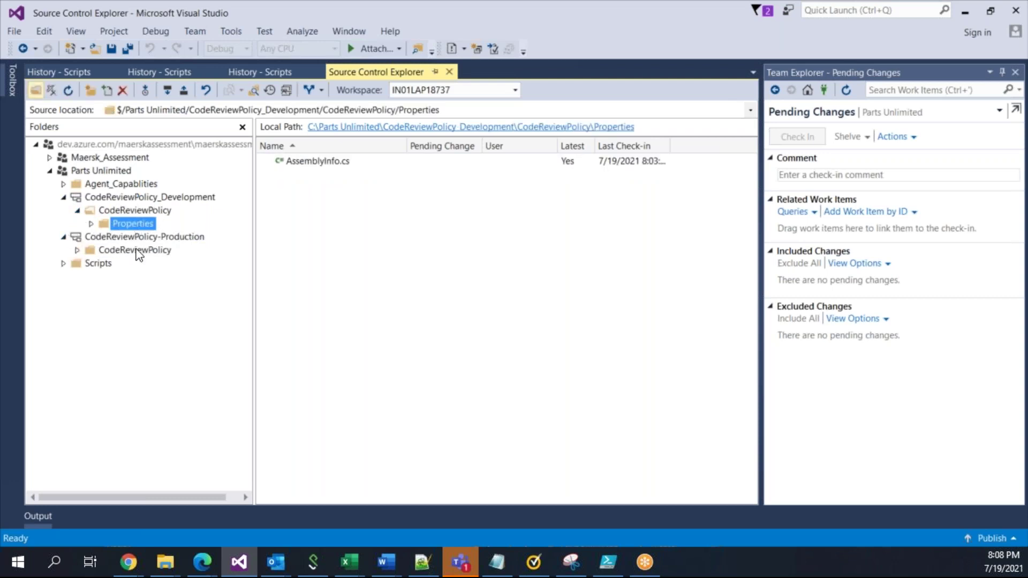
left_click(78, 251)
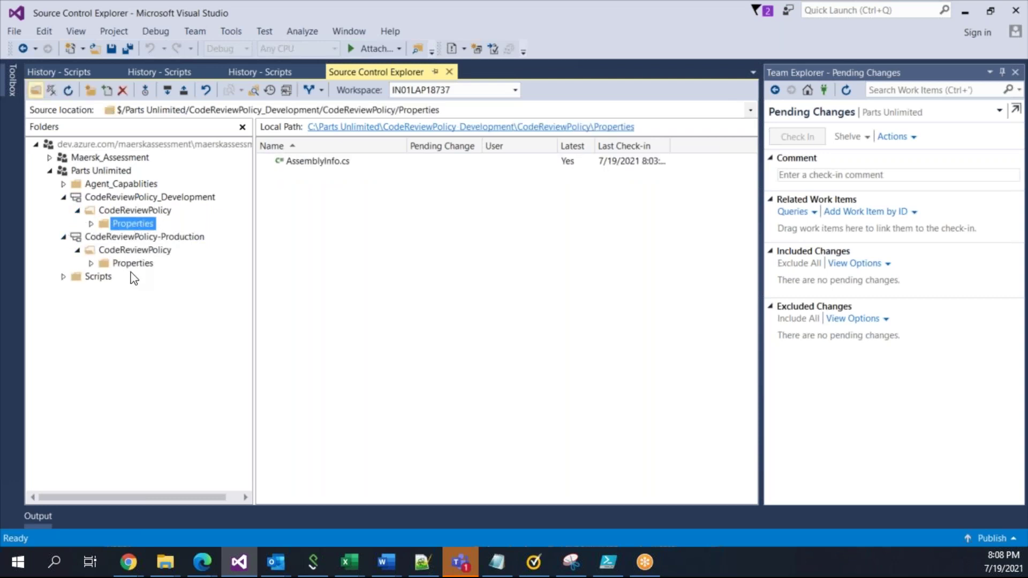
left_click(92, 263)
left_click(134, 264)
left_click(140, 226)
left_click(200, 237)
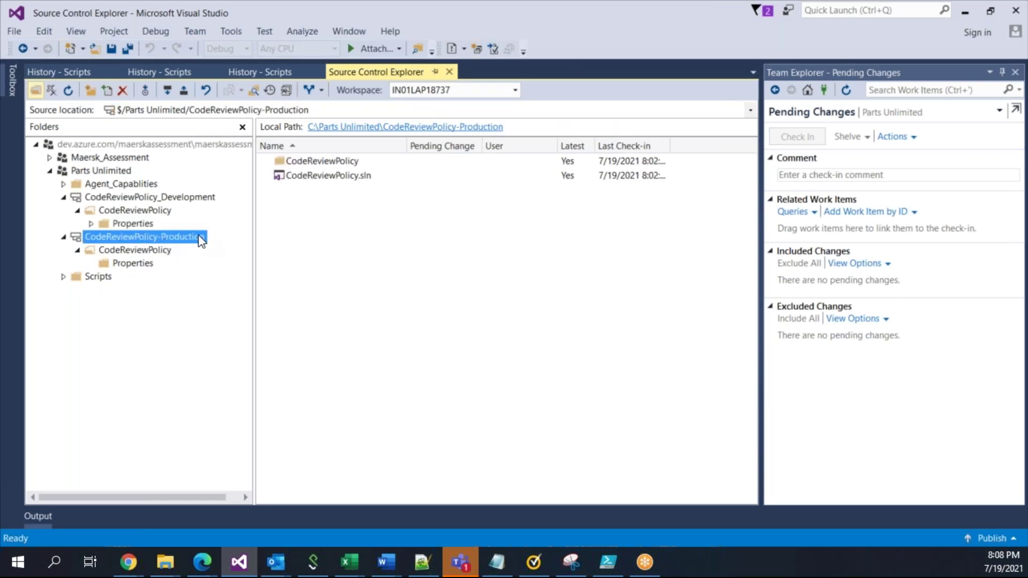
Branch CodeReviewPolicy_Development from its latest version to the target $/Parts Unlimited/CodeReviewPolicy_Development2 and confirm the creation.
left_click(152, 198)
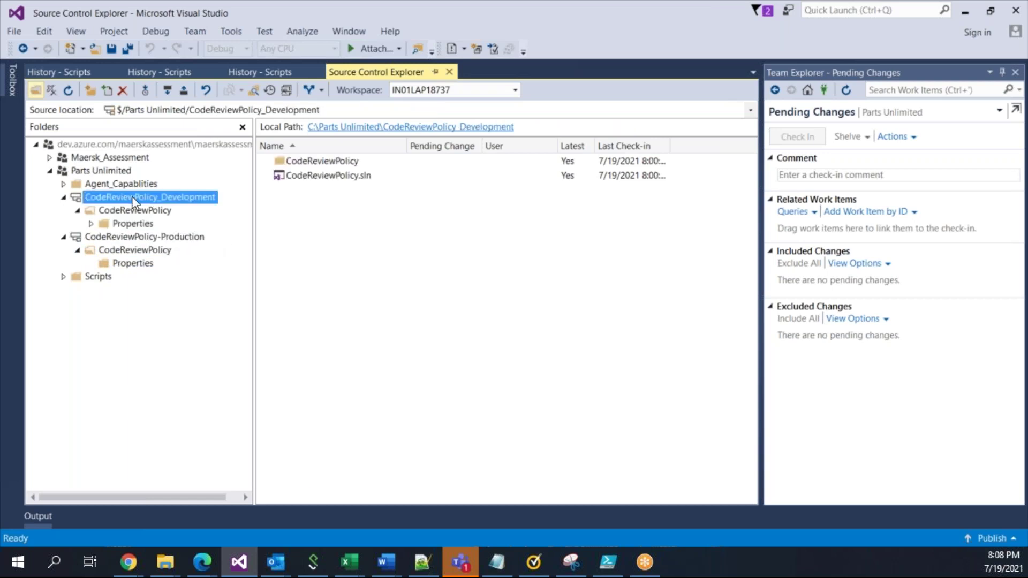
right_click(132, 197)
mouse_move(269, 437)
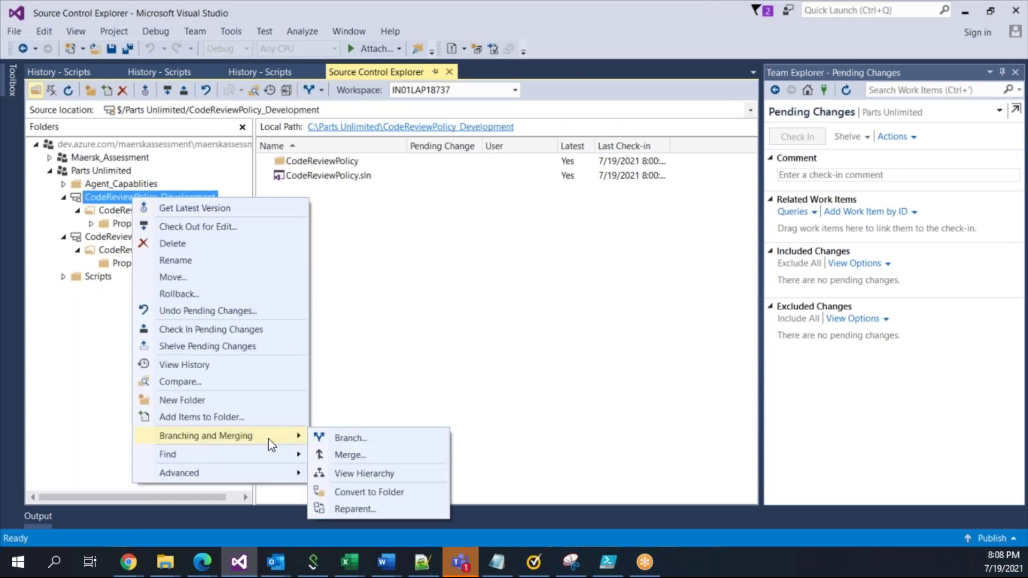
left_click(378, 452)
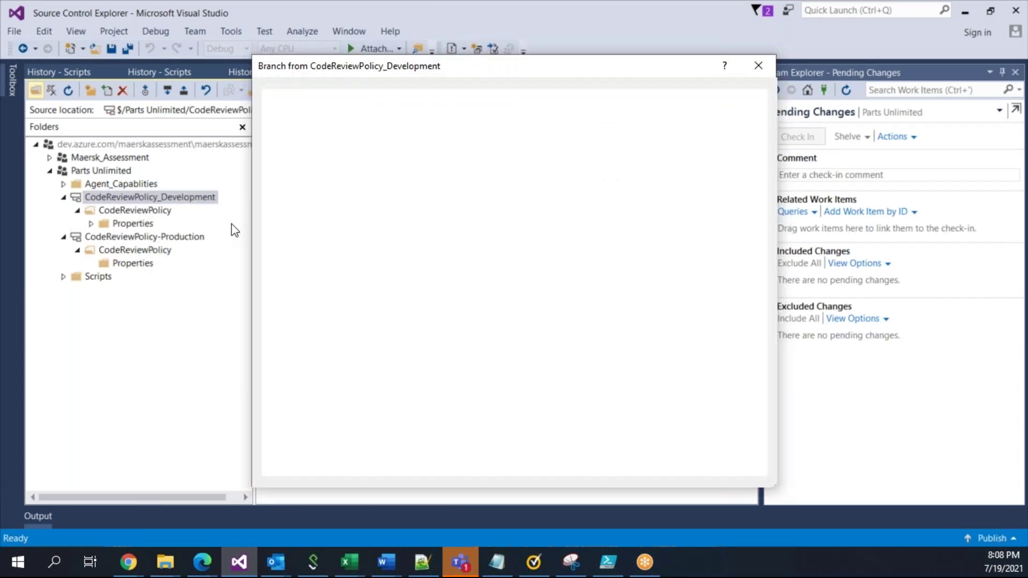
left_click(517, 200)
left_click_drag(498, 201, 474, 201)
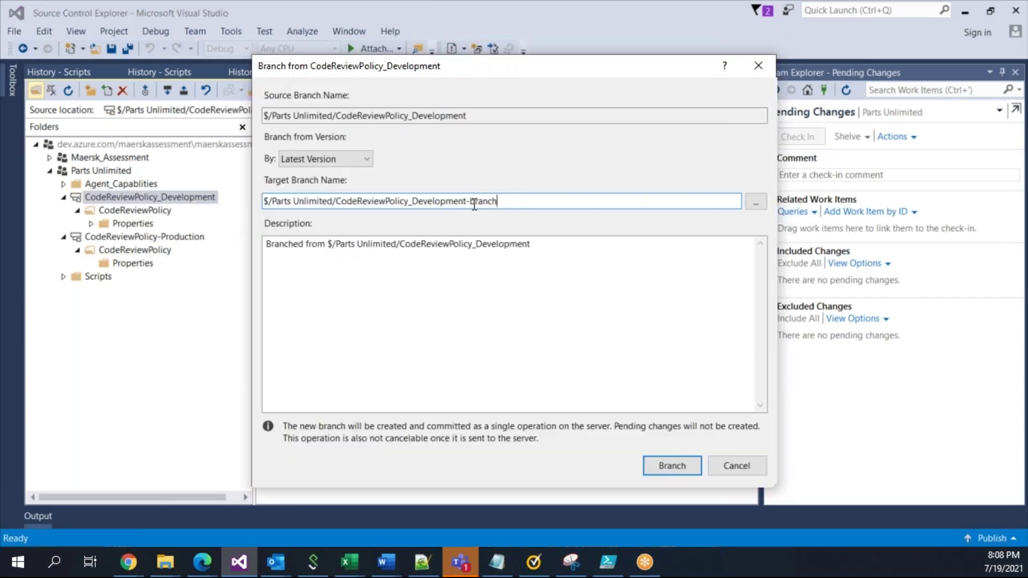
key("BackSpace")
key("BackSpace")
key("BackSpace")
type("2")
left_click(676, 470)
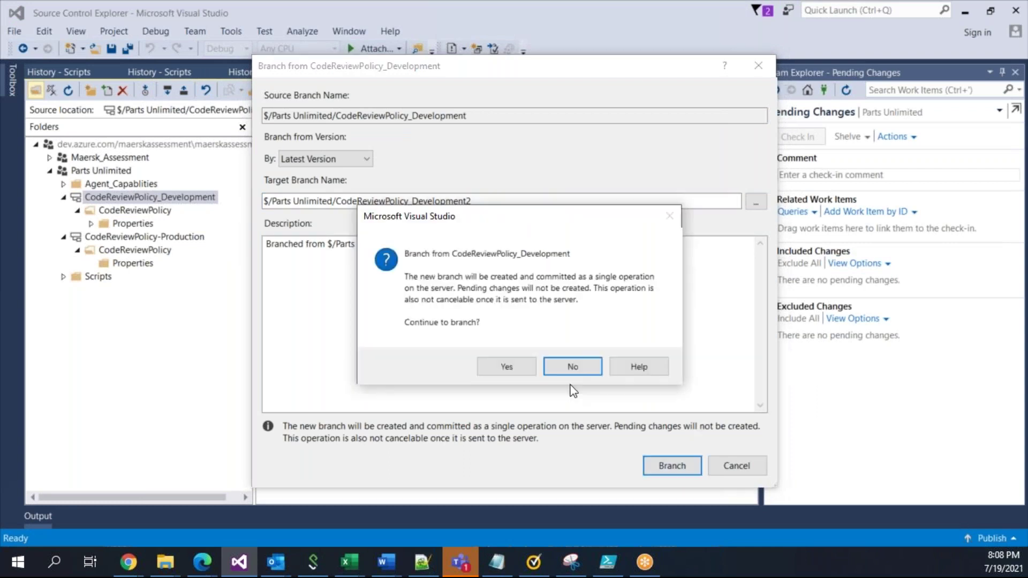
left_click(506, 369)
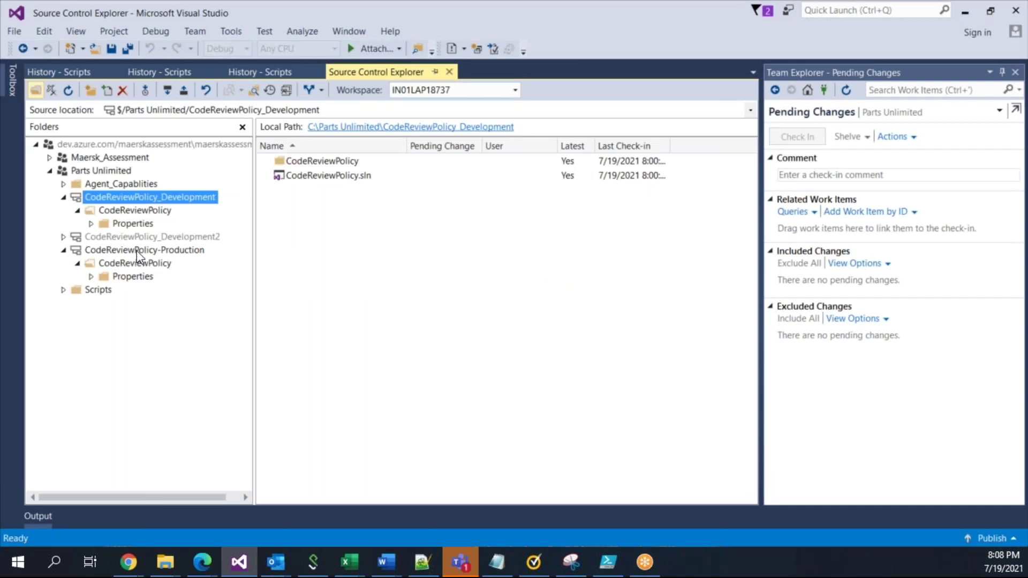
Collapse the production branch, expand CodeReviewPolicy_Development2, and get the latest version of that new branch.
left_click(64, 250)
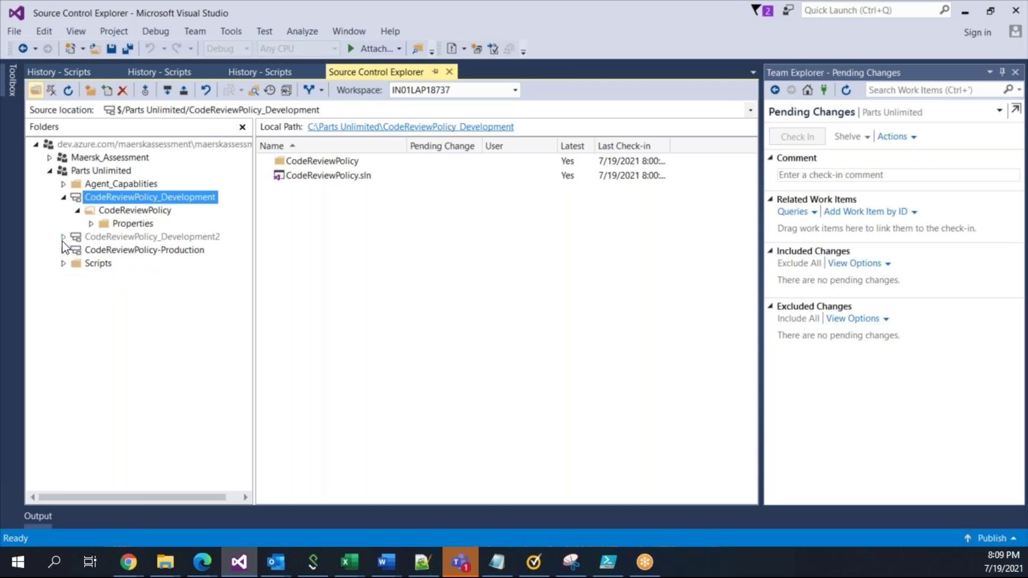
left_click(63, 236)
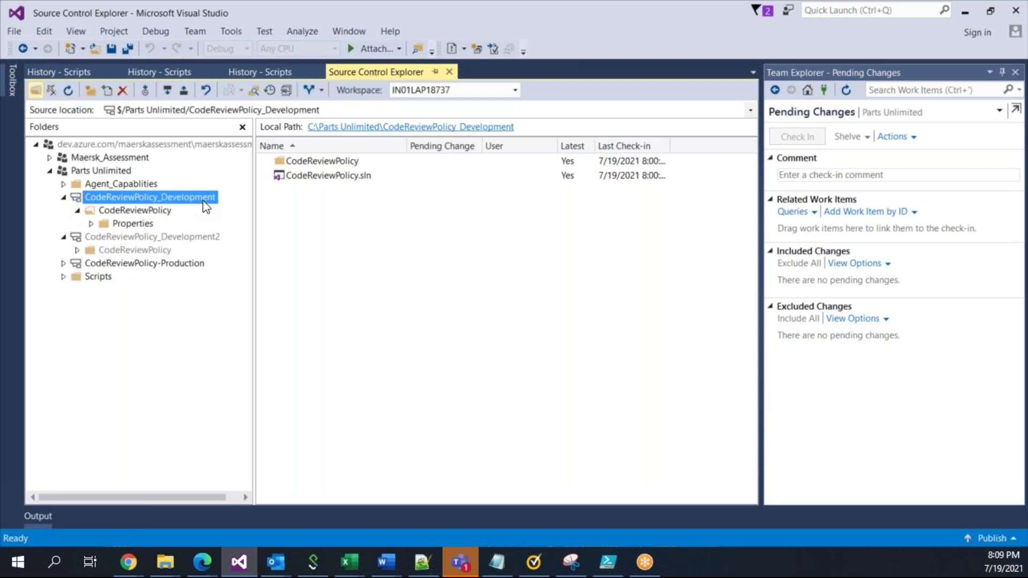
left_click(150, 239)
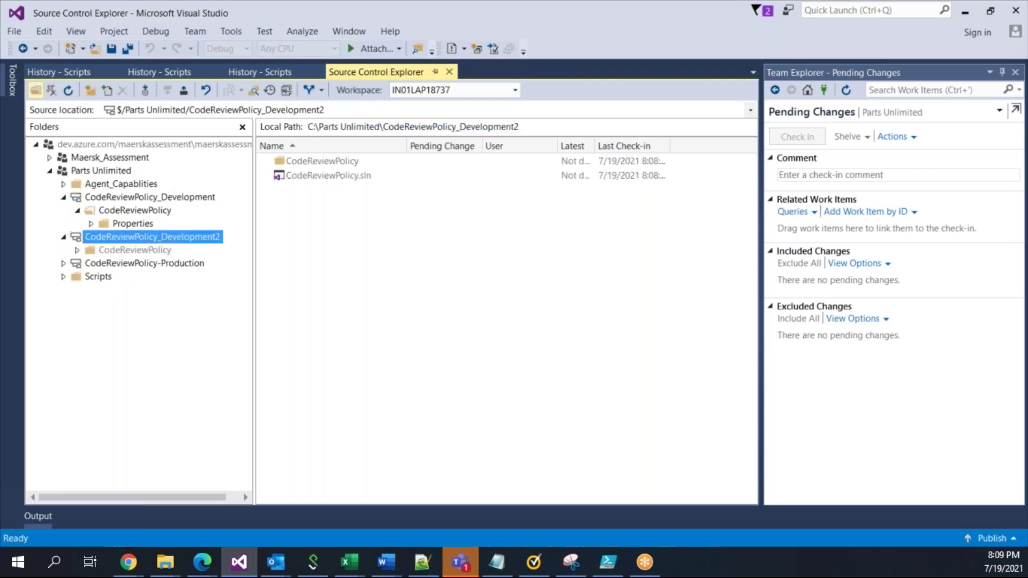
right_click(149, 238)
left_click(214, 247)
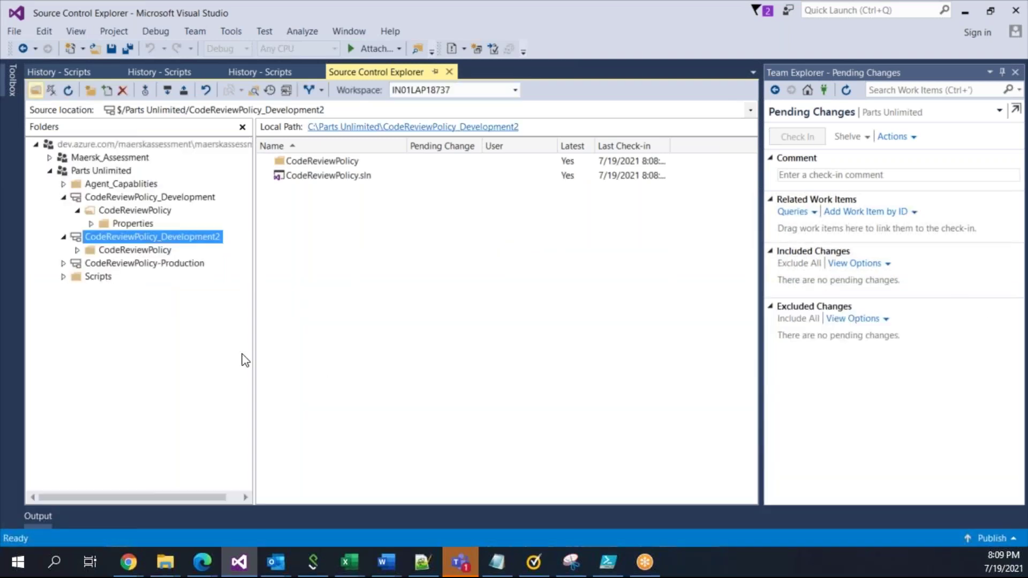
Open the Properties folder inside CodeReviewPolicy in the CodeReviewPolicy_Development branch.
left_click(161, 198)
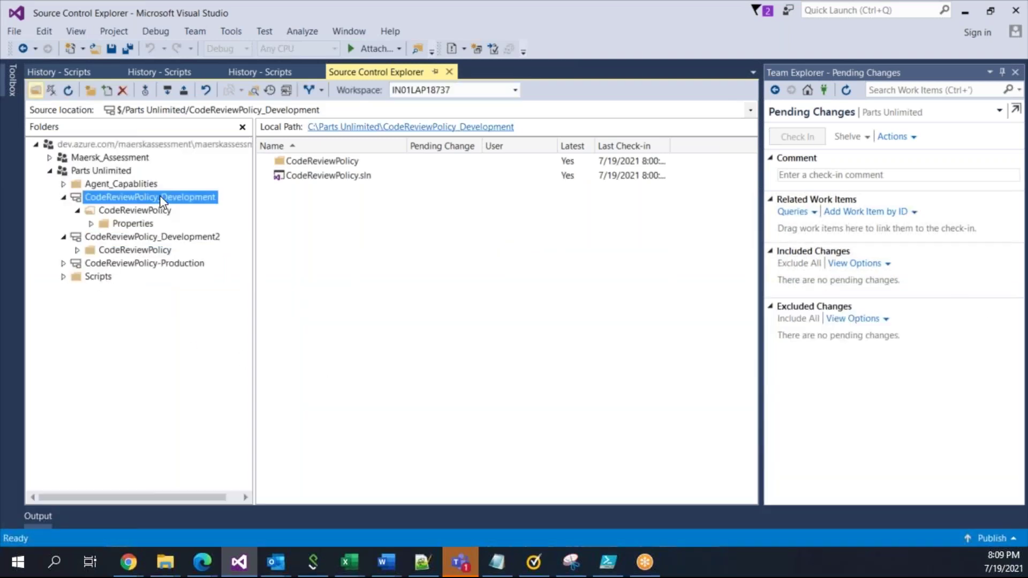
right_click(162, 202)
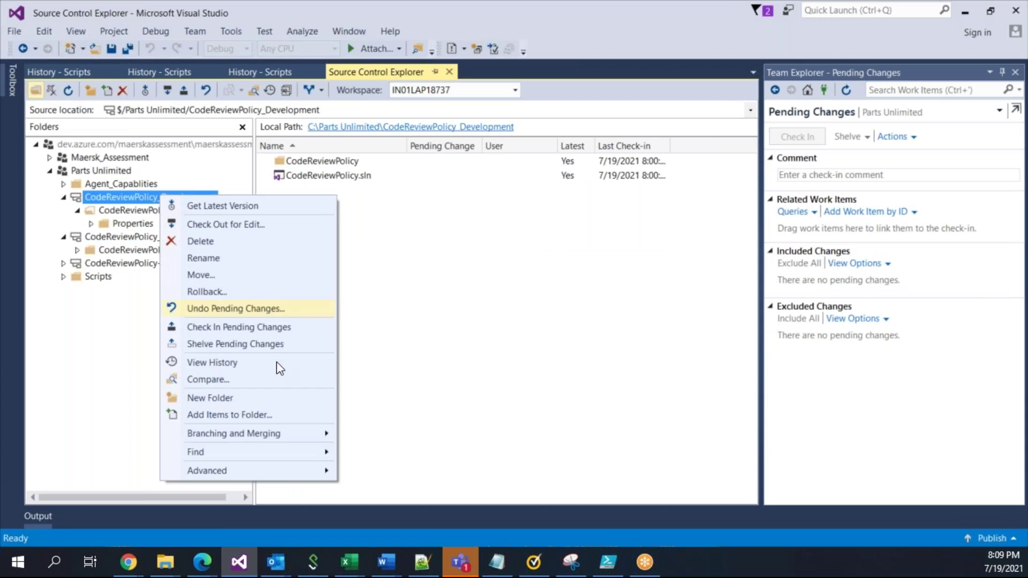
left_click(487, 322)
left_click(91, 224)
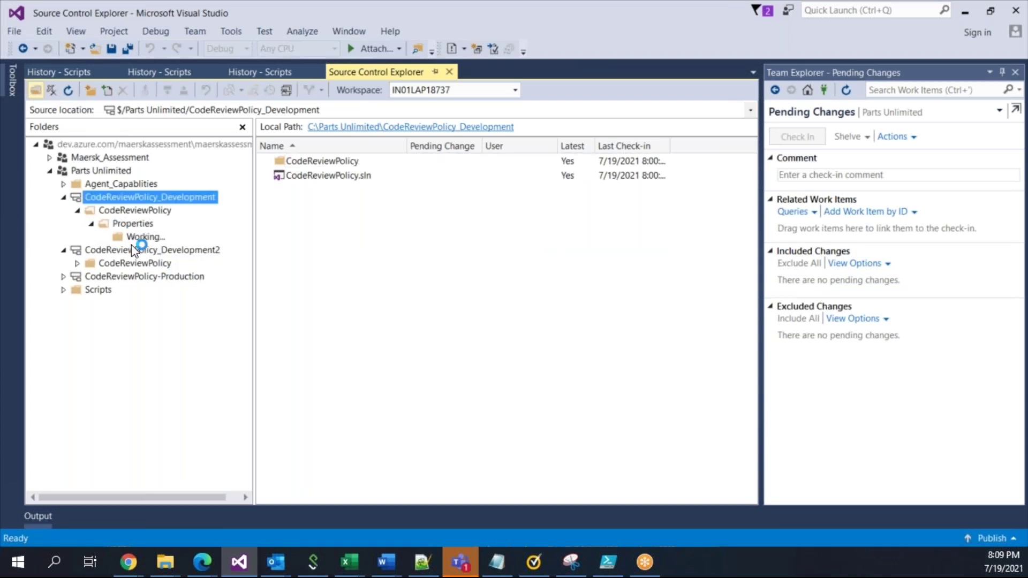
left_click(138, 225)
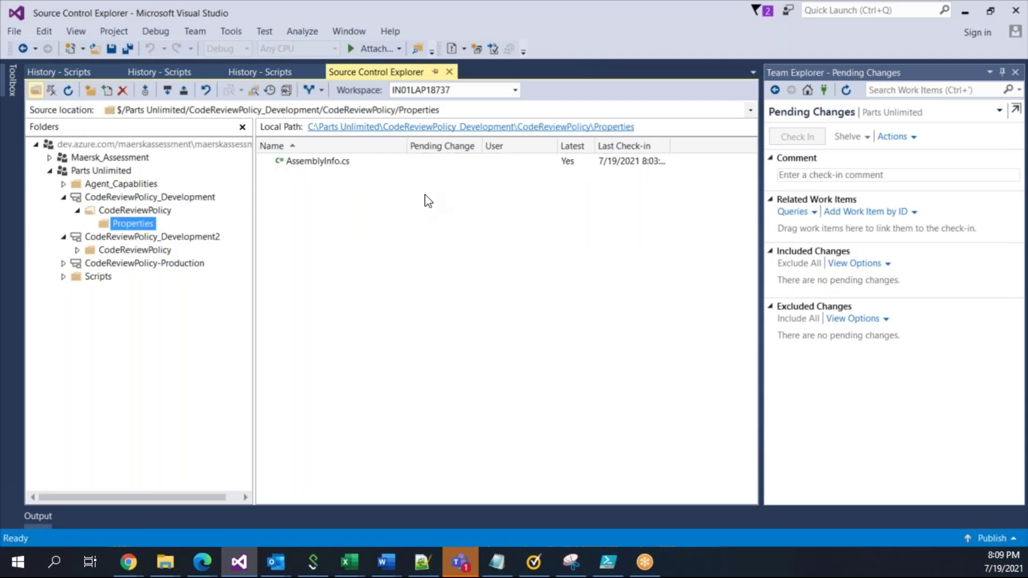
In the CodeReviewPolicy_Development branch's AssemblyInfo.cs, add the line "Comment for explaining the conflict" below line 4 and save the file.
left_click(307, 163)
double_click(316, 161)
left_click(299, 142)
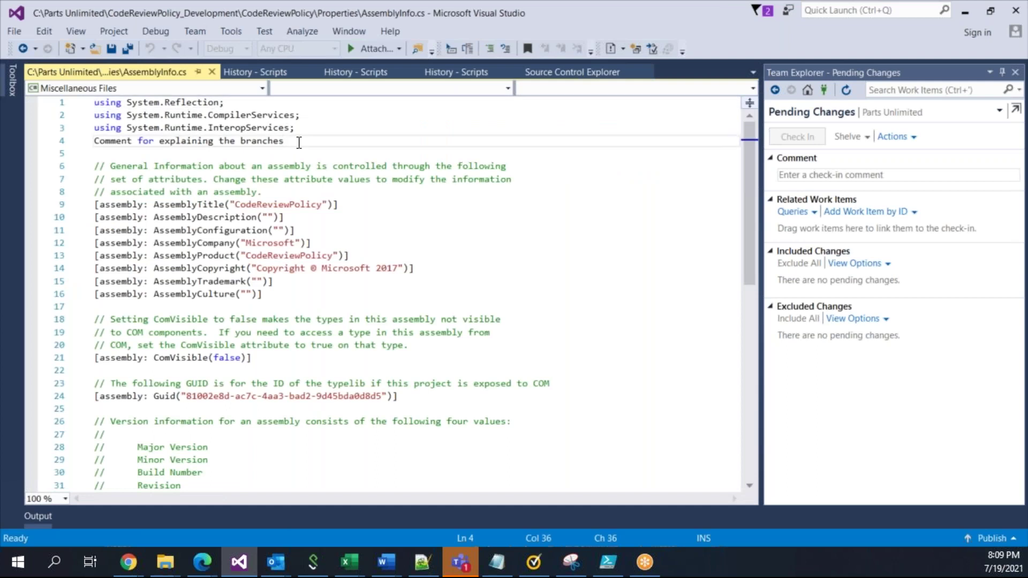
key("Return")
left_click_drag(299, 143, 95, 142)
key("ctrl+c")
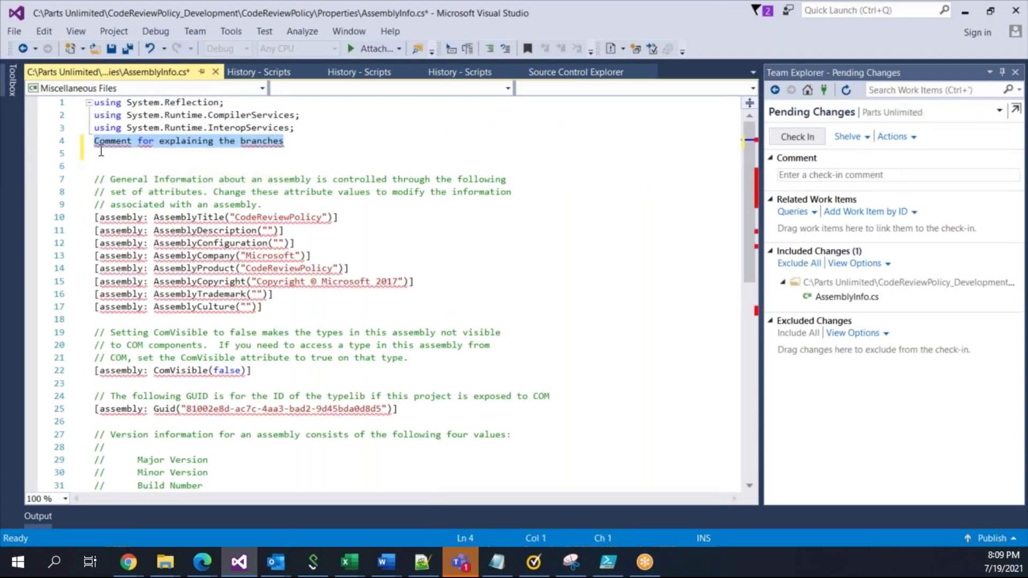
left_click(107, 155)
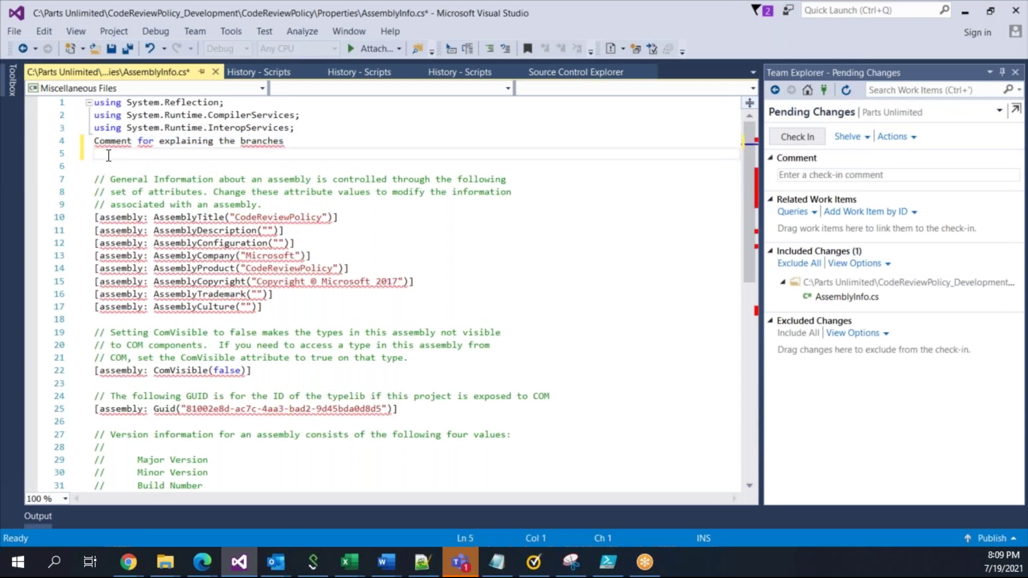
key("ctrl+v")
double_click(260, 154)
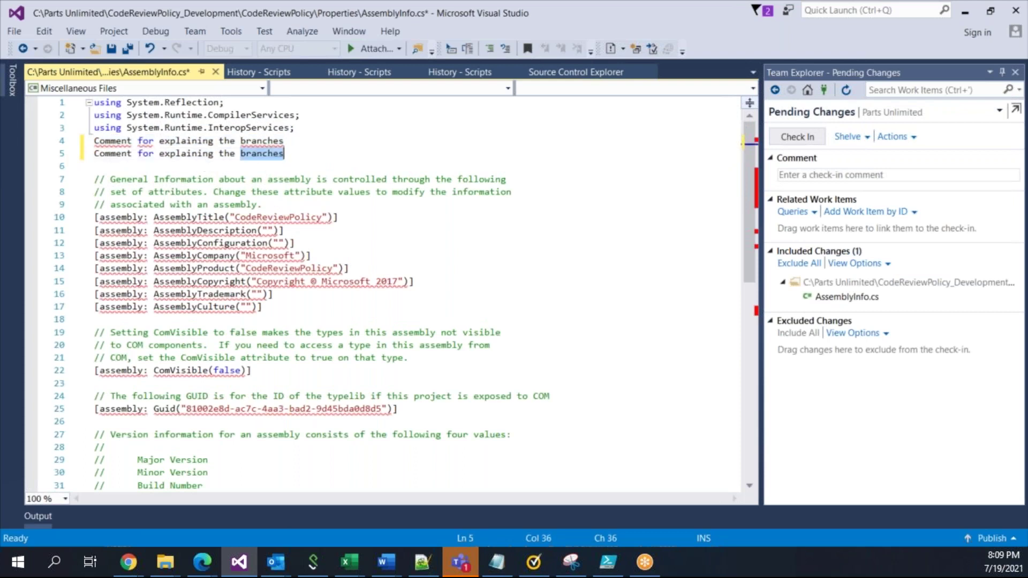
type("conflict")
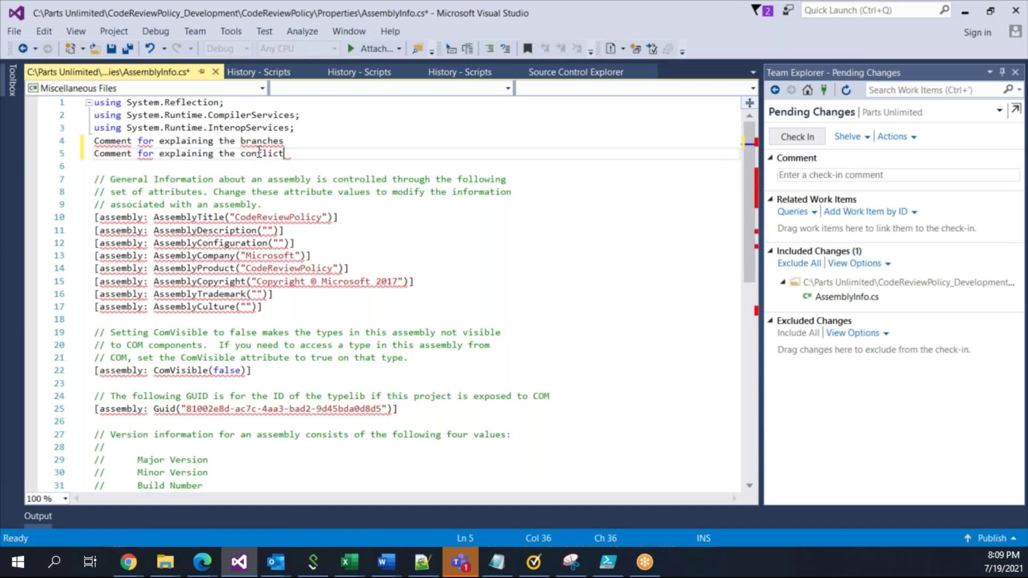
key("ctrl+s")
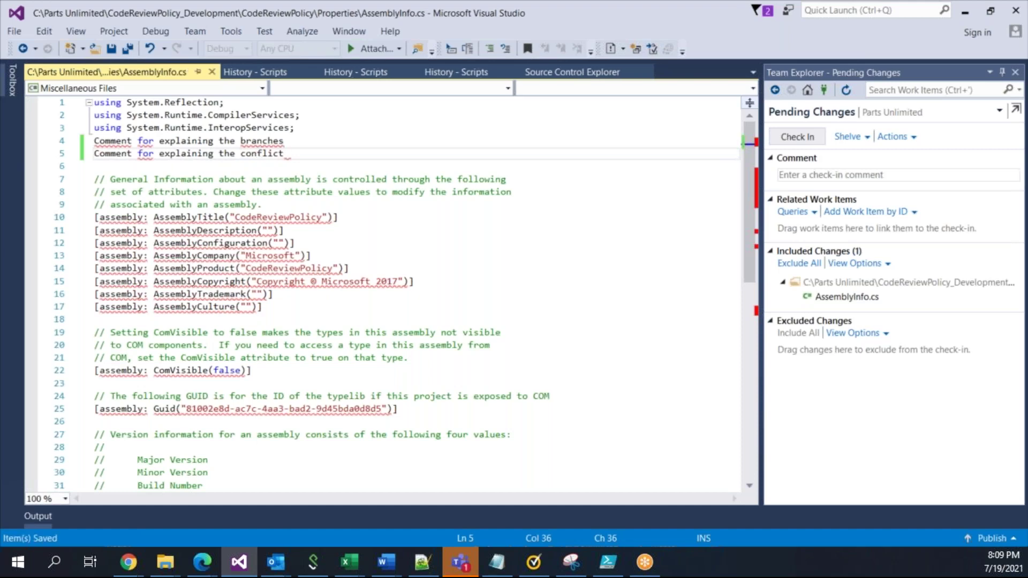
Close AssemblyInfo.cs and check in its pending edit in CodeReviewPolicy_Development without a comment.
right_click(341, 151)
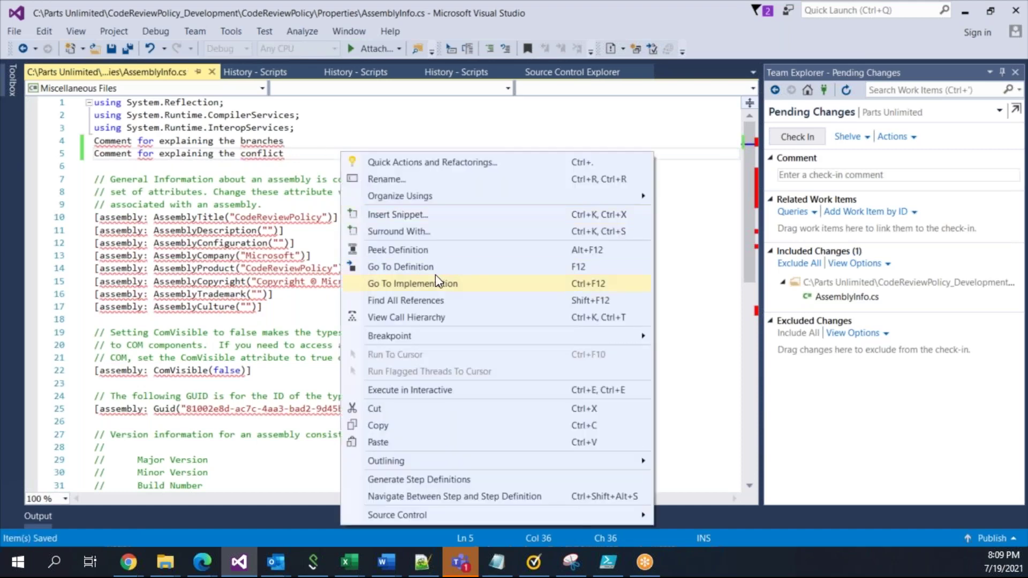
left_click(212, 72)
left_click(212, 72)
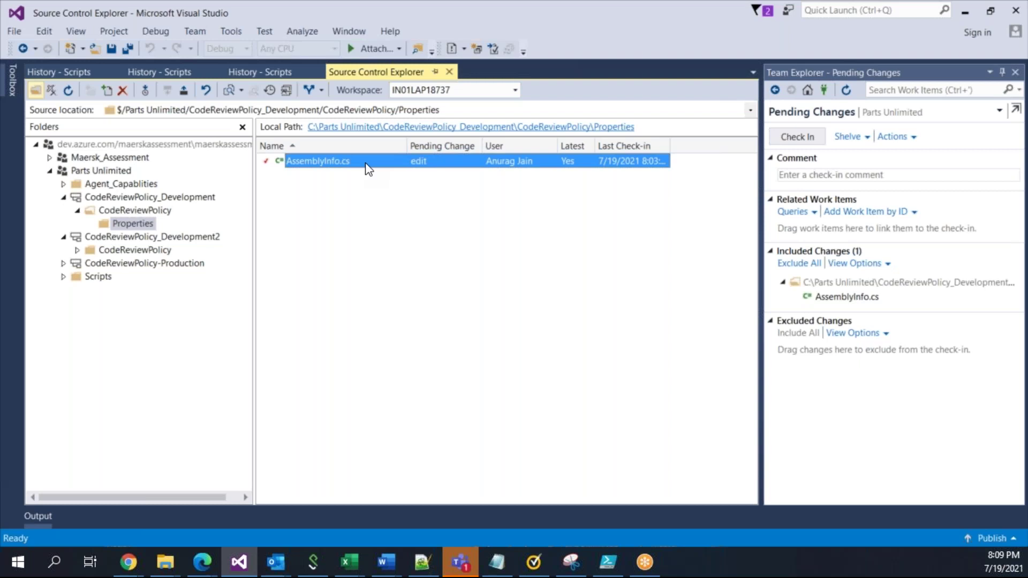
right_click(365, 161)
left_click(423, 314)
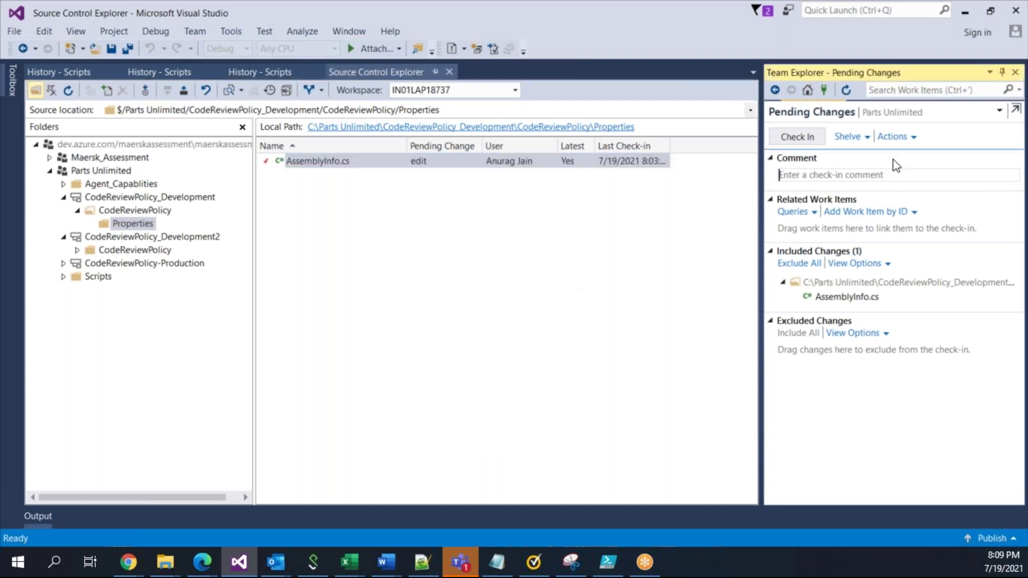
left_click(807, 141)
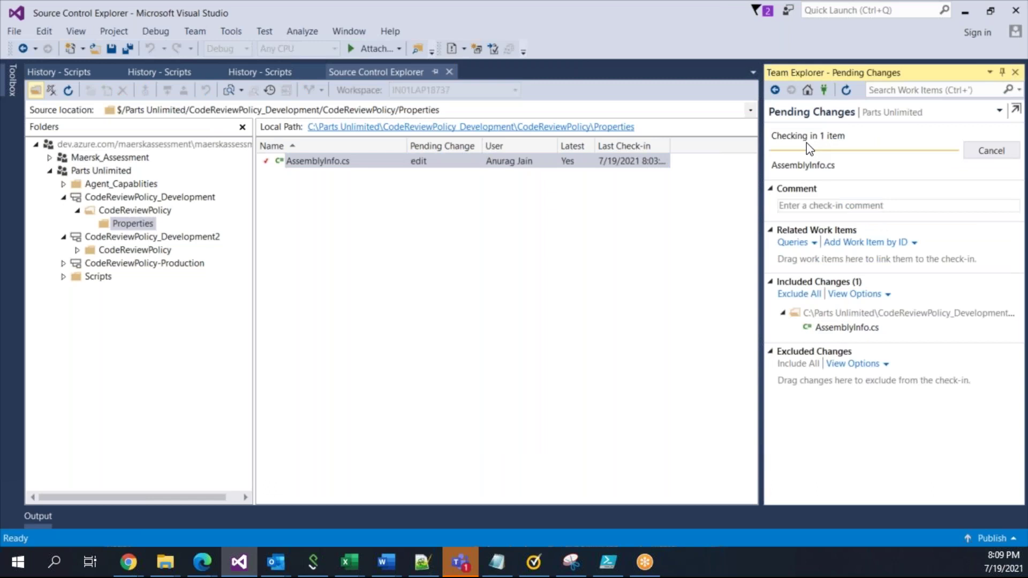
Expand CodeReviewPolicy in the CodeReviewPolicy_Development2 branch and open its Properties folder.
left_click(129, 199)
left_click(191, 238)
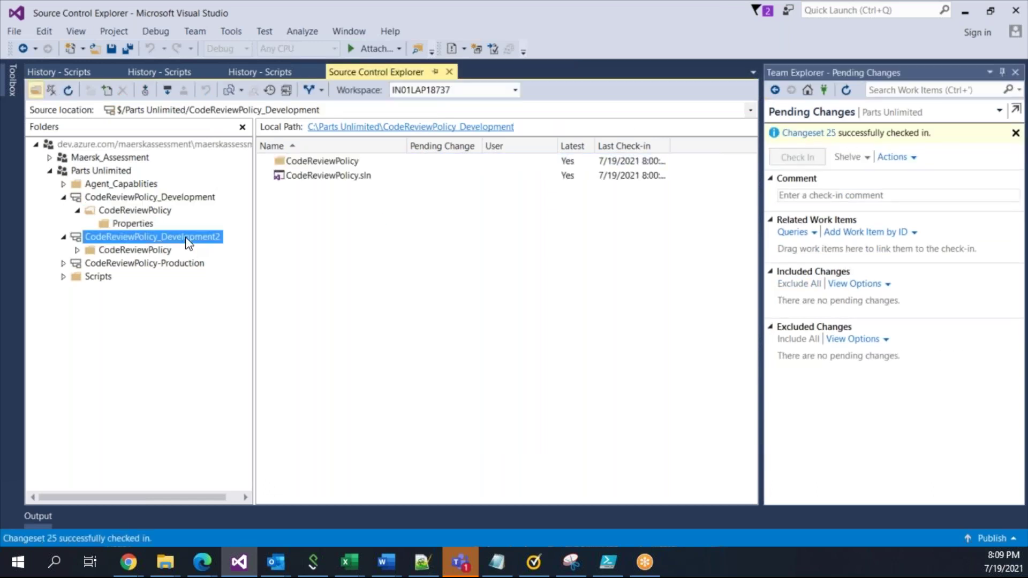
left_click(77, 250)
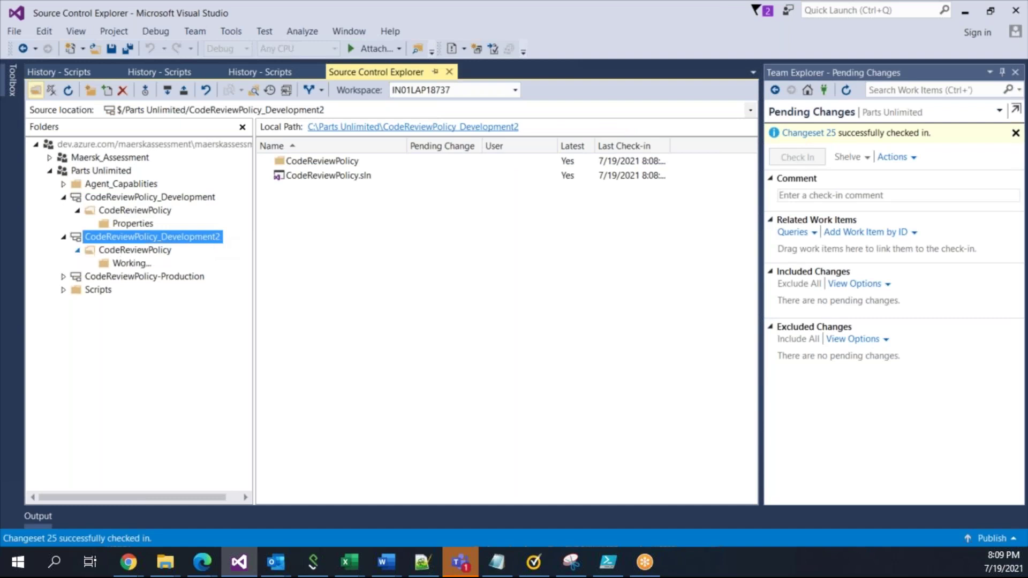
left_click(91, 263)
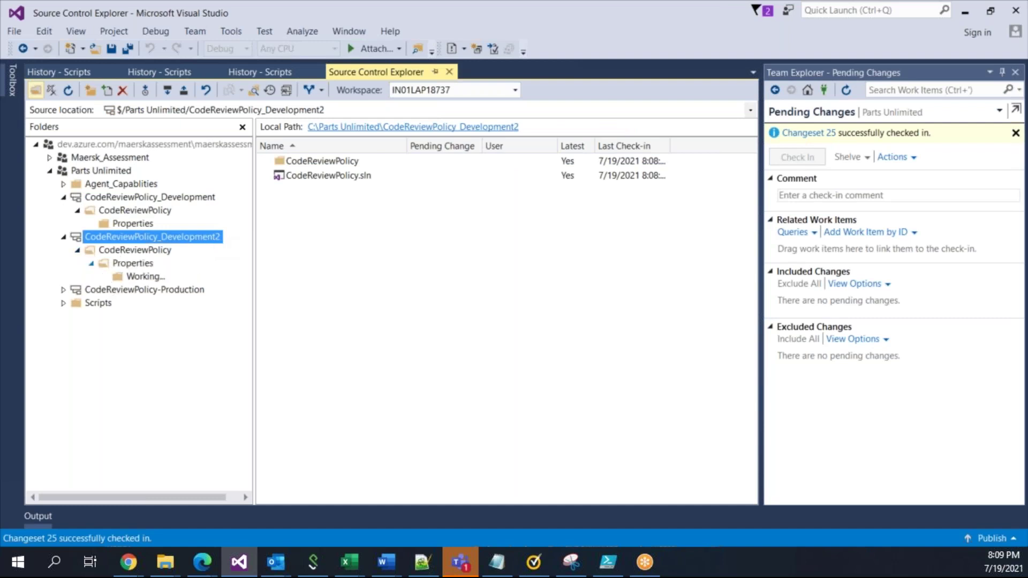
left_click(144, 262)
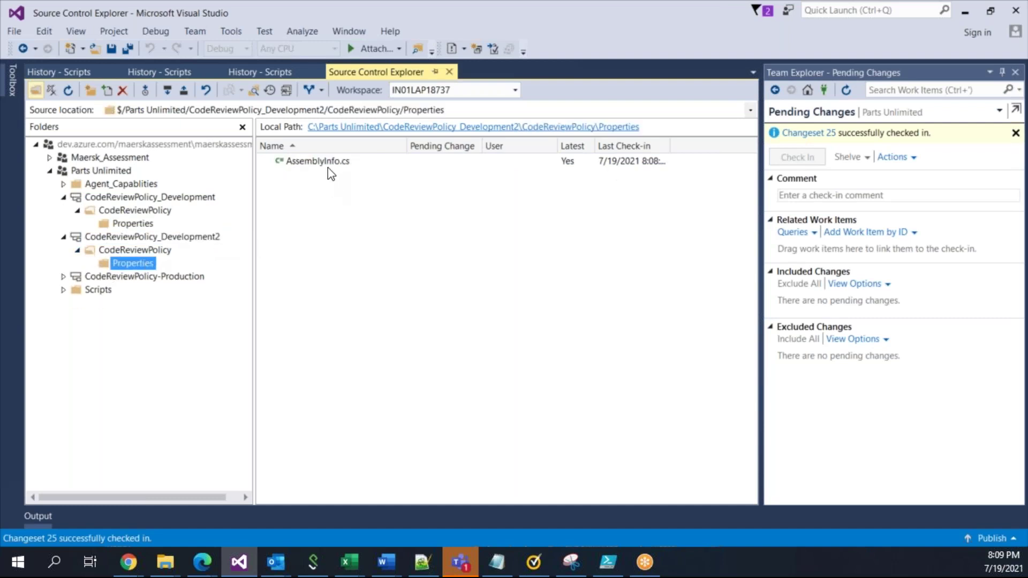
Open this branch's AssemblyInfo.cs and paste the copied "Comment for explaining the branches" line as an unindented line 5.
double_click(321, 161)
left_click(306, 140)
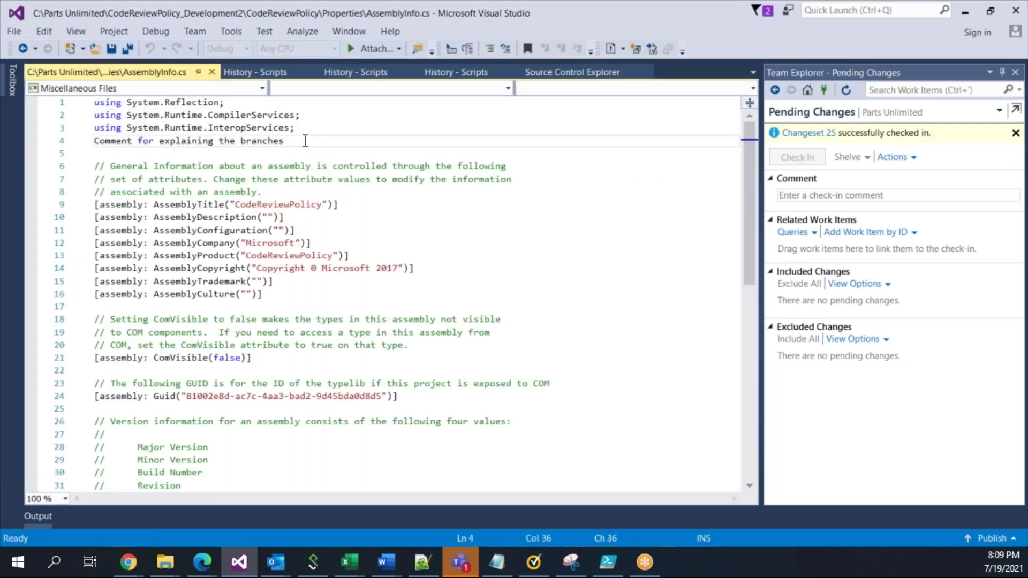
key("Return")
key("ctrl+v")
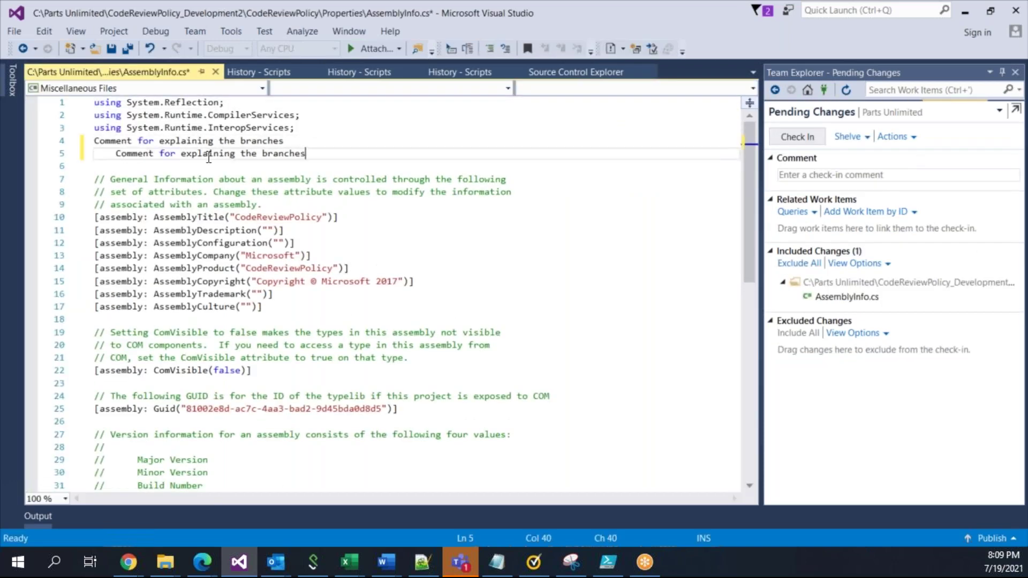
left_click(117, 154)
key("BackSpace")
key("BackSpace")
key("BackSpace")
key("BackSpace")
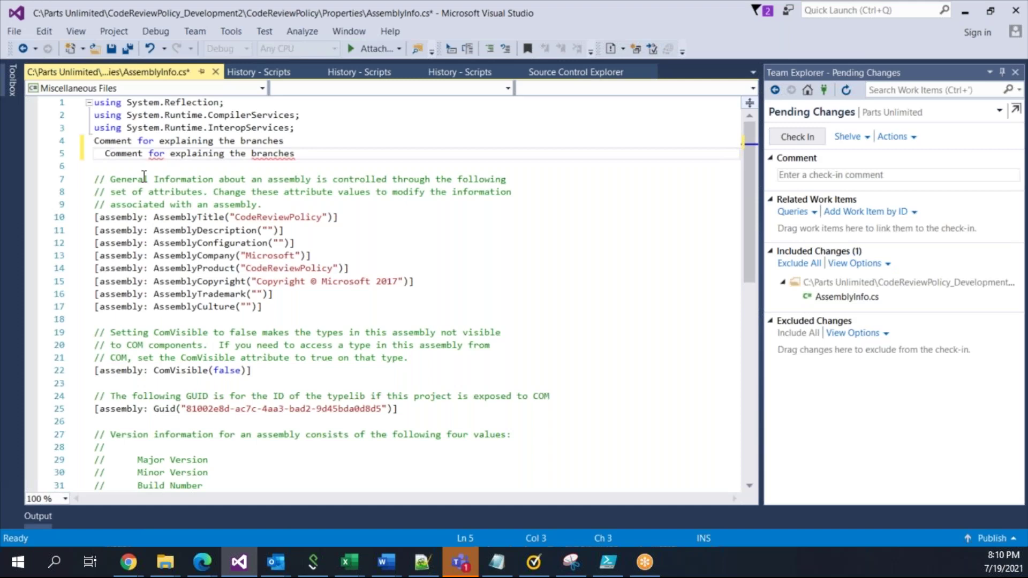
Replace "branches" in line 5 with "Merge issues and bla bla bla" and save the file.
double_click(275, 155)
type("Merge issu")
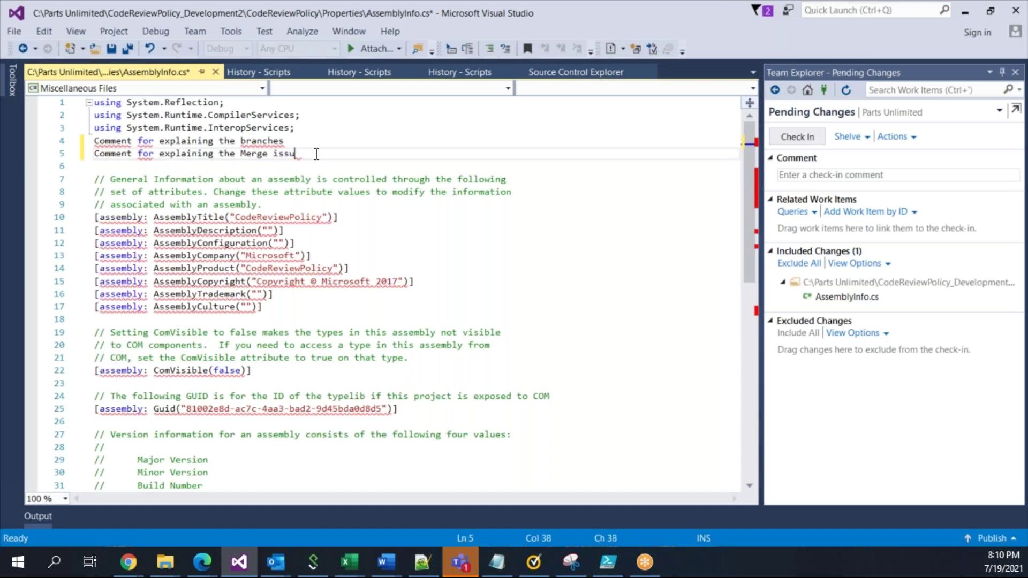
type("es and bla bla bal")
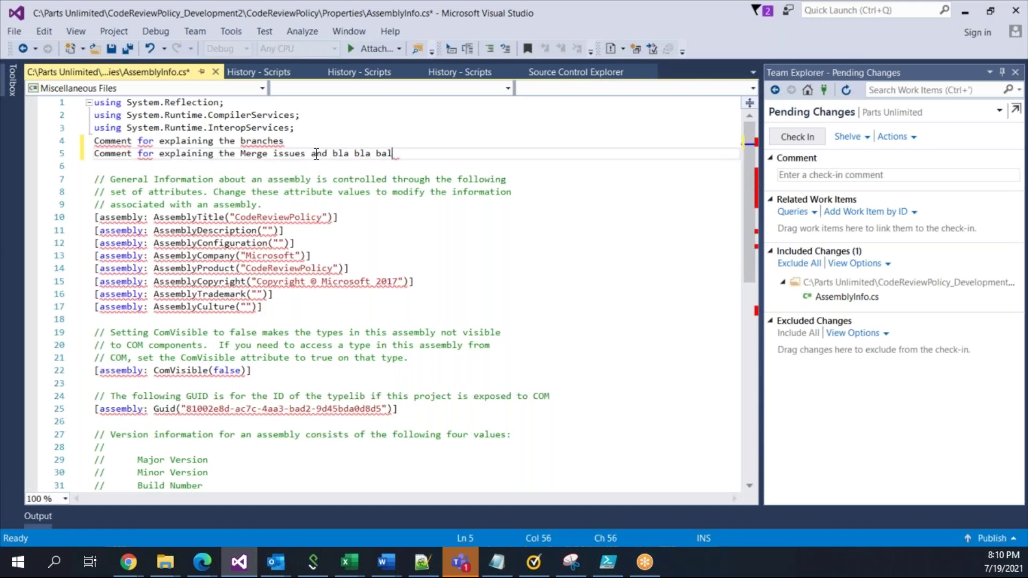
type("ala")
key("BackSpace")
key("BackSpace")
type("la")
key("ctrl+s")
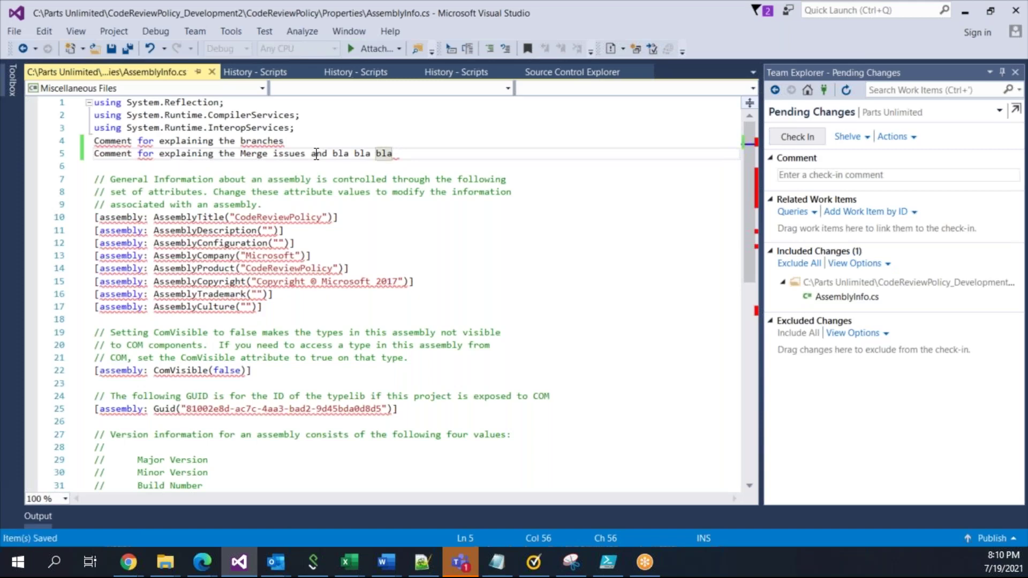
Close AssemblyInfo.cs, check in its pending edit in CodeReviewPolicy_Development2 with the comment "N/A", and dismiss the check-in notification.
left_click(212, 71)
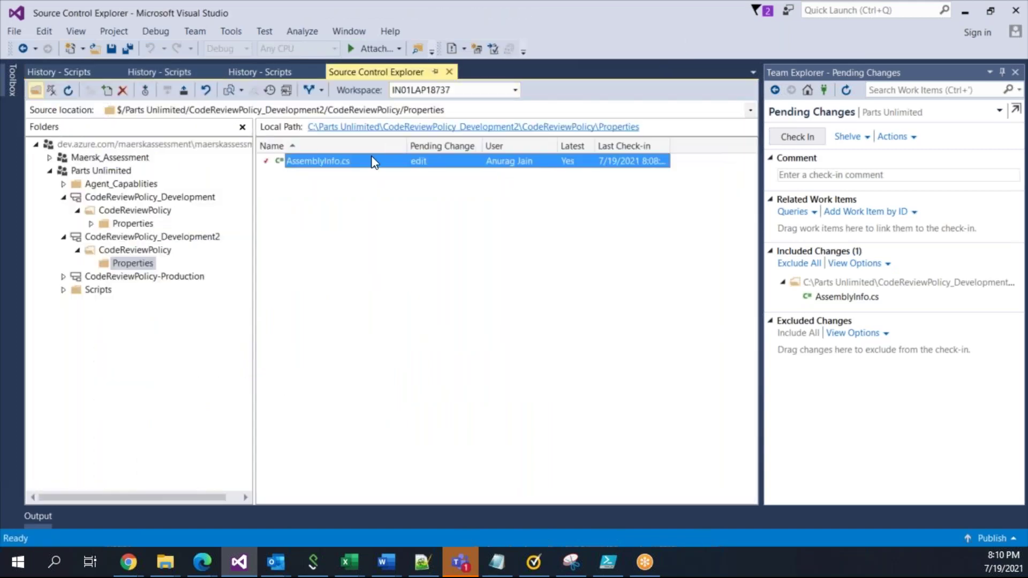
right_click(368, 159)
left_click(872, 159)
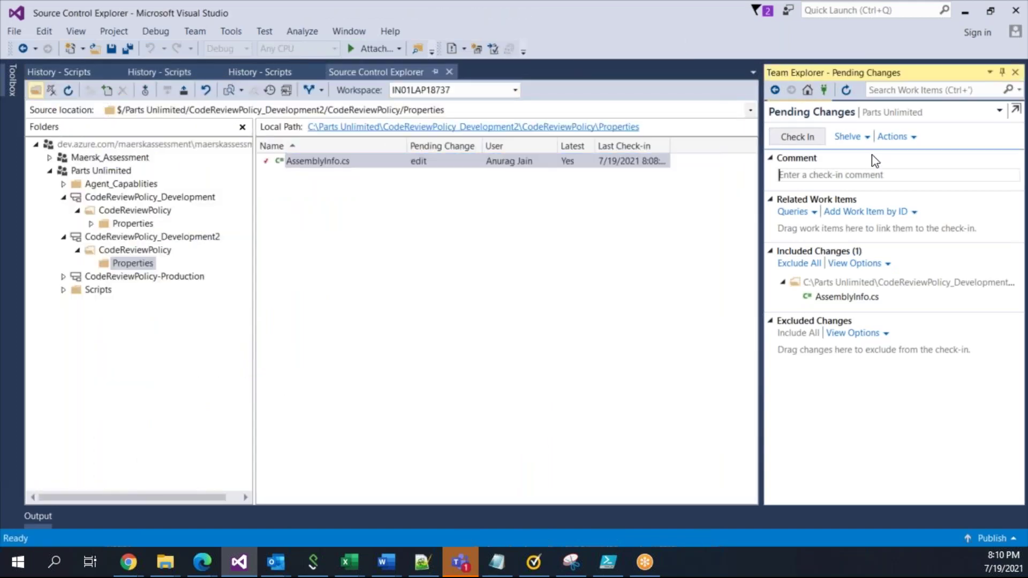
left_click(823, 177)
type("N/A")
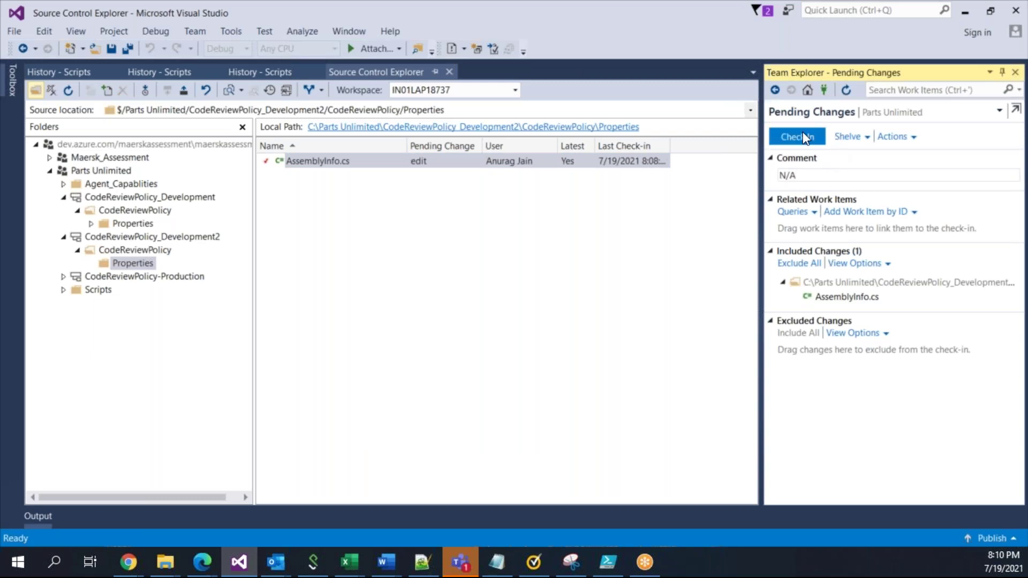
left_click(799, 136)
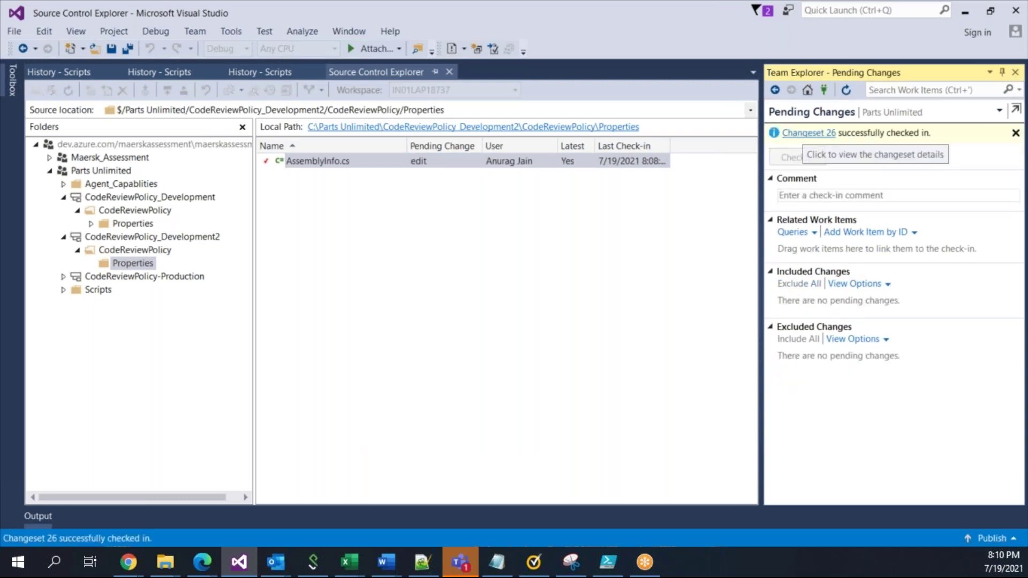
left_click(1015, 132)
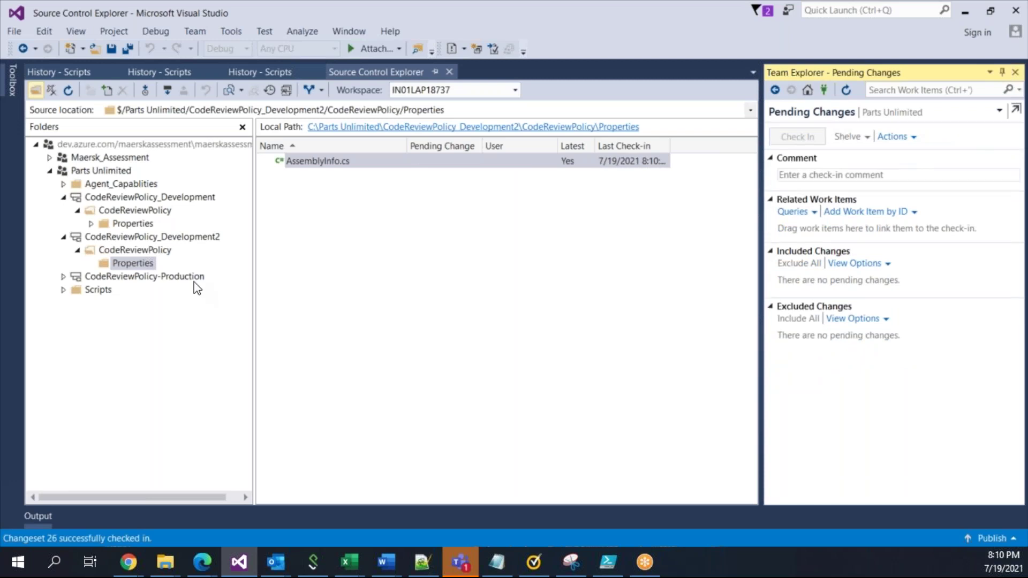
Merge all changes up to a specific version from CodeReviewPolicy_Development into the target branch $/Parts Unlimited/CodeReviewPolicy_Development2.
left_click(140, 225)
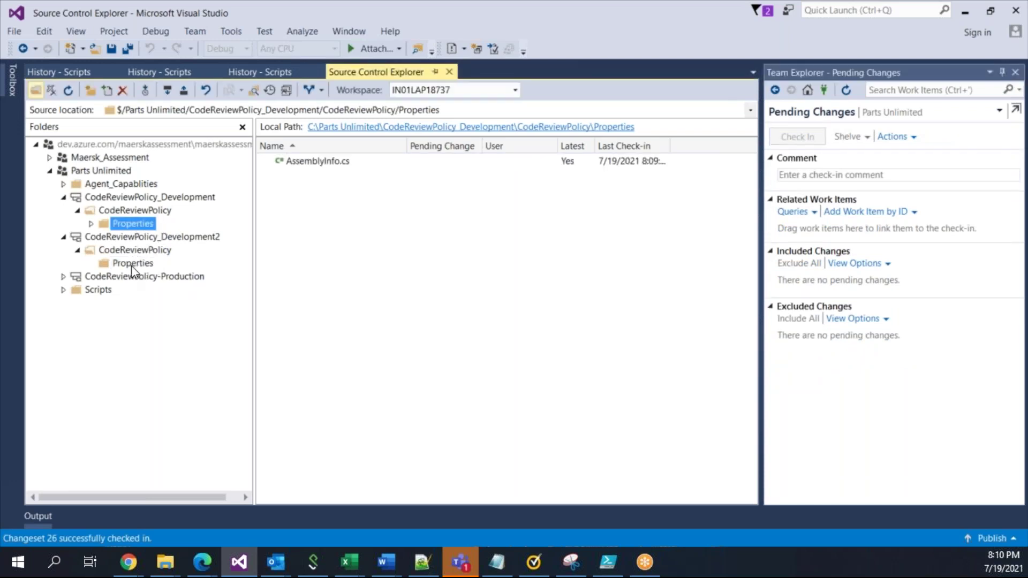
left_click(131, 264)
left_click(135, 224)
left_click(139, 198)
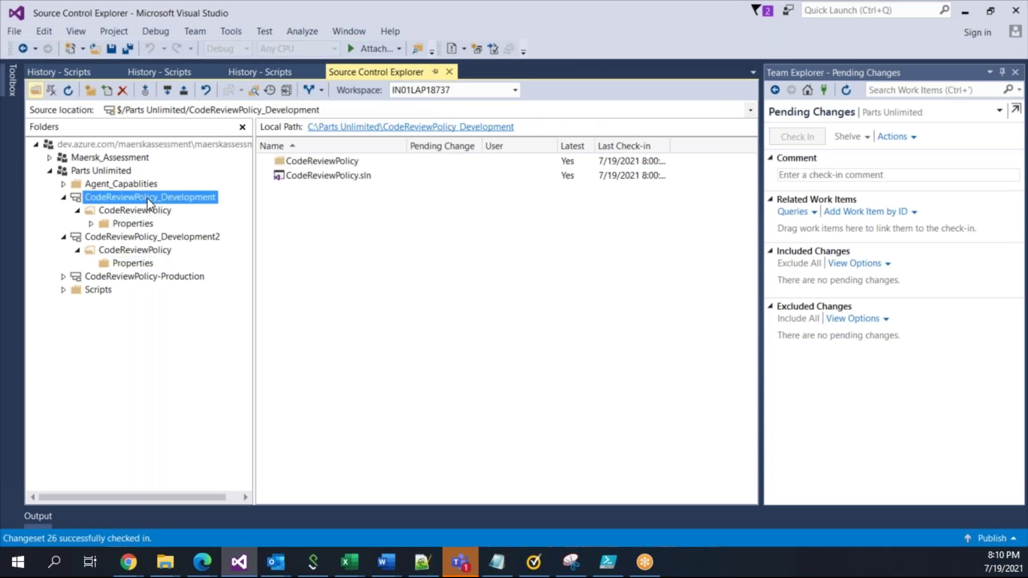
right_click(148, 198)
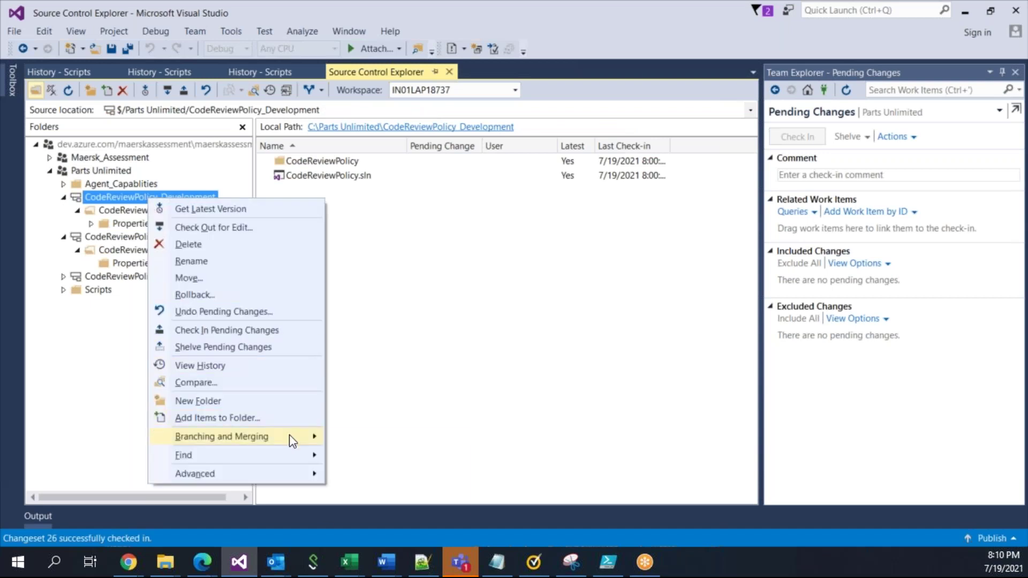
left_click(364, 467)
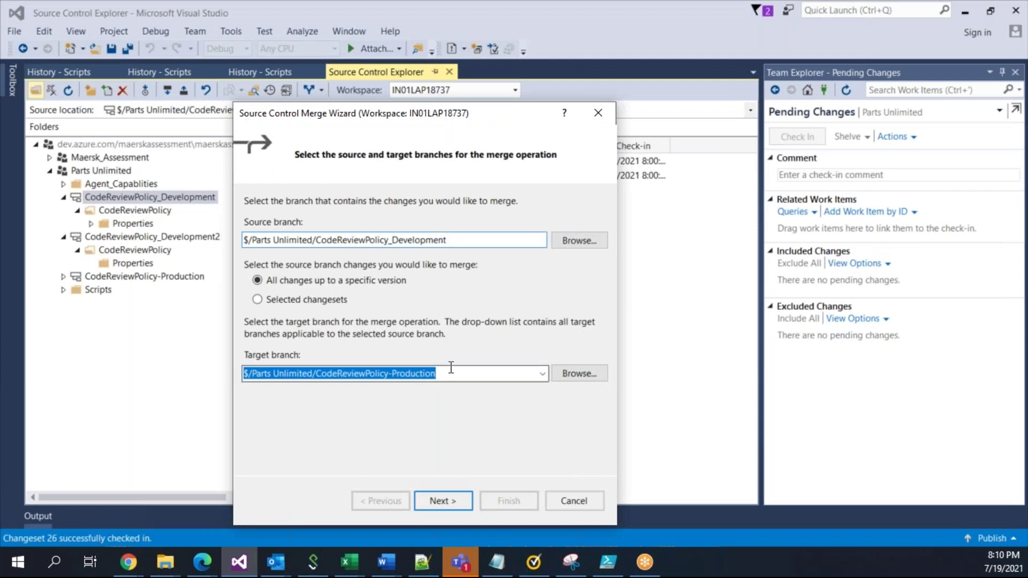
left_click(576, 376)
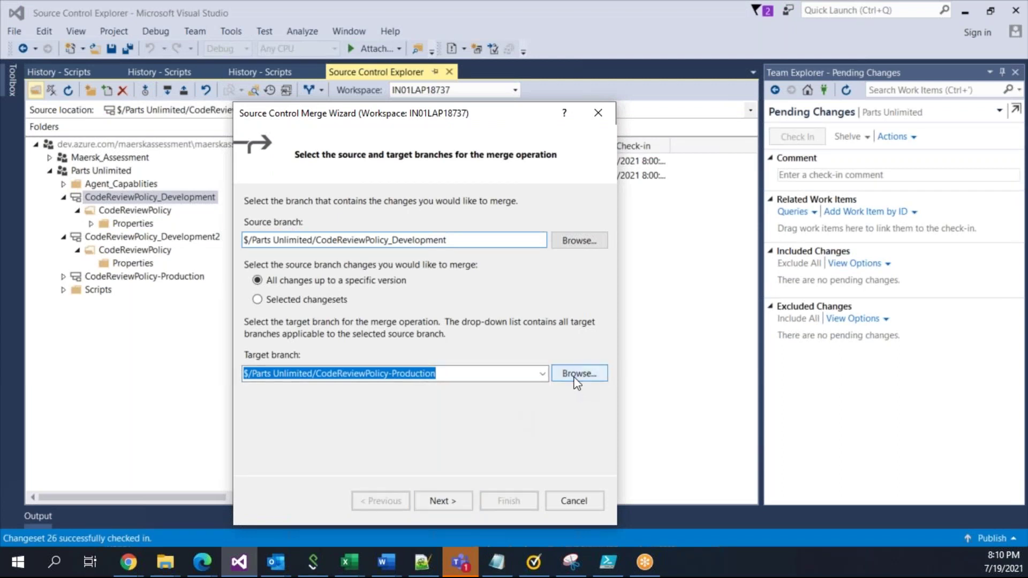
left_click(393, 251)
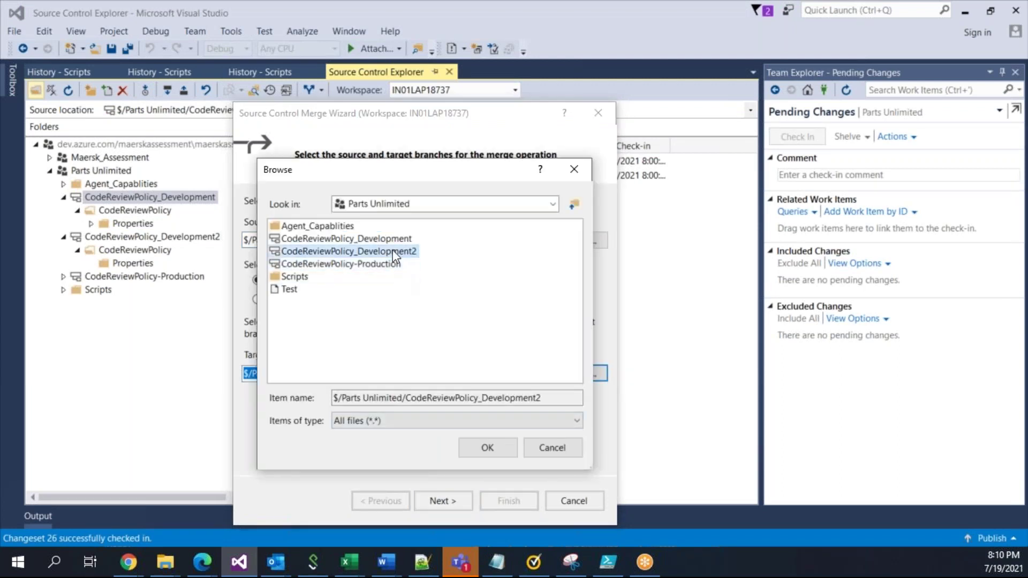
left_click(487, 448)
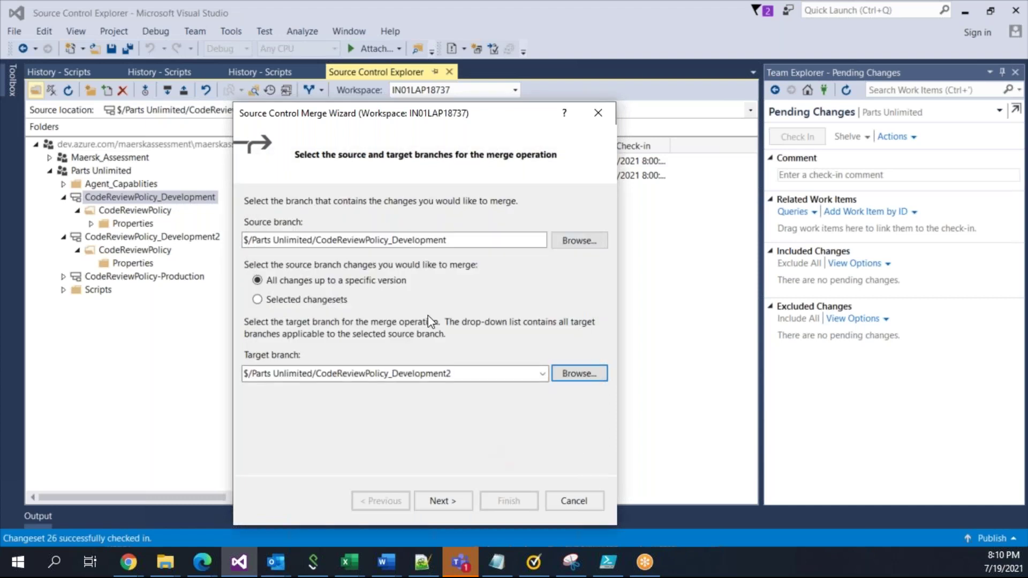
left_click(445, 500)
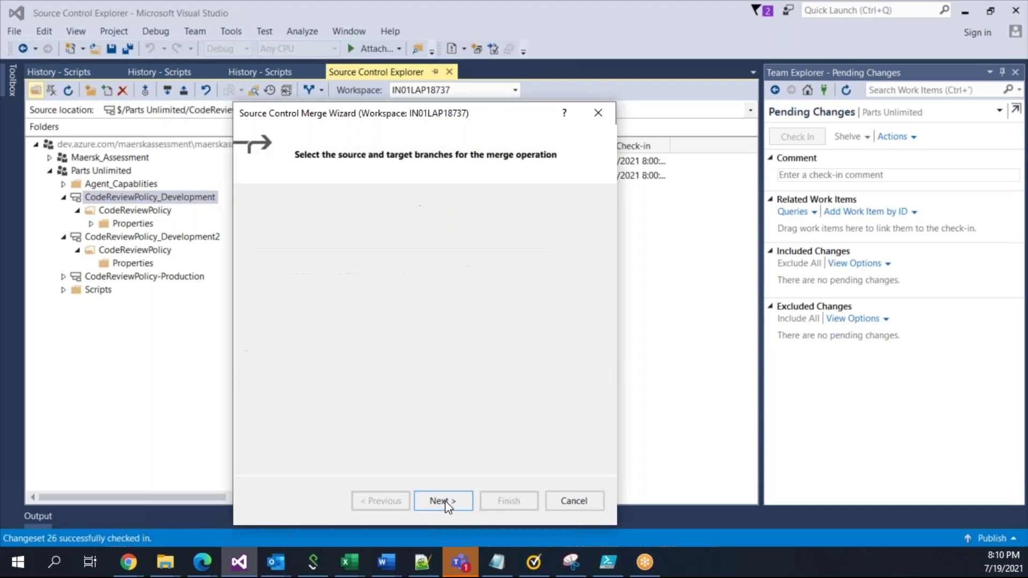
left_click(440, 501)
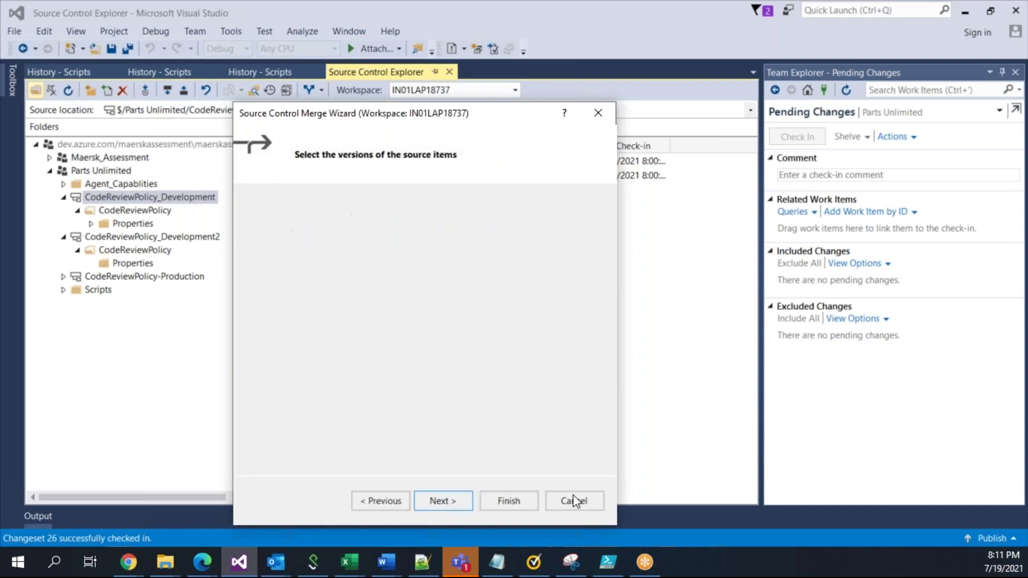
left_click(510, 503)
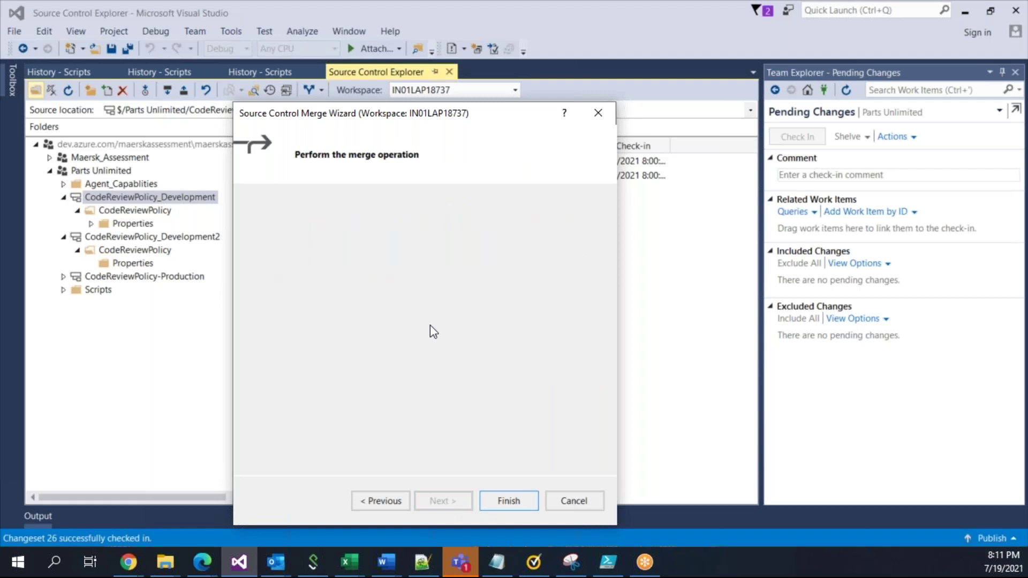
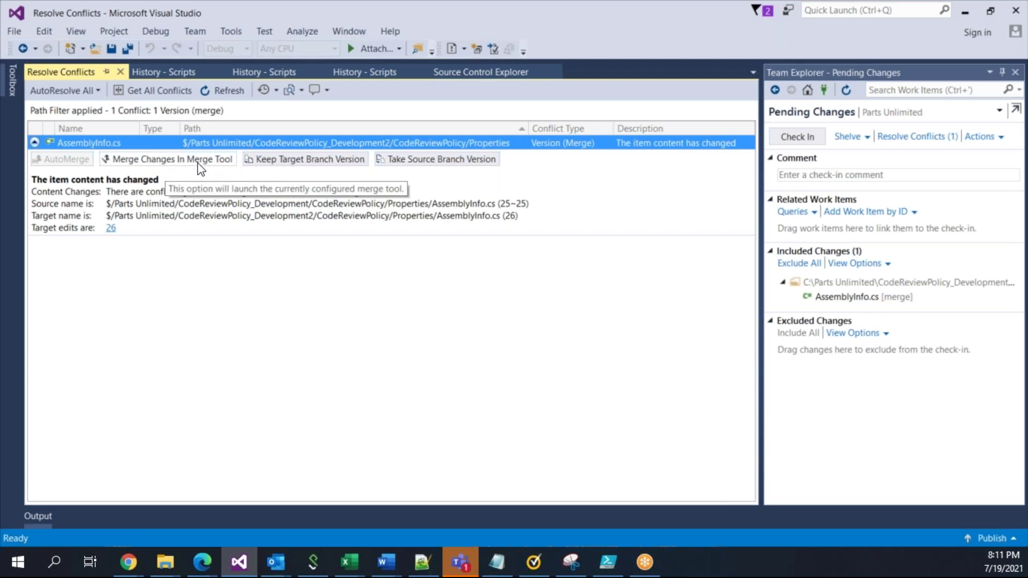
Open the AssemblyInfo.cs conflict in the merge tool and compare line 5 of the source and target versions.
left_click(200, 159)
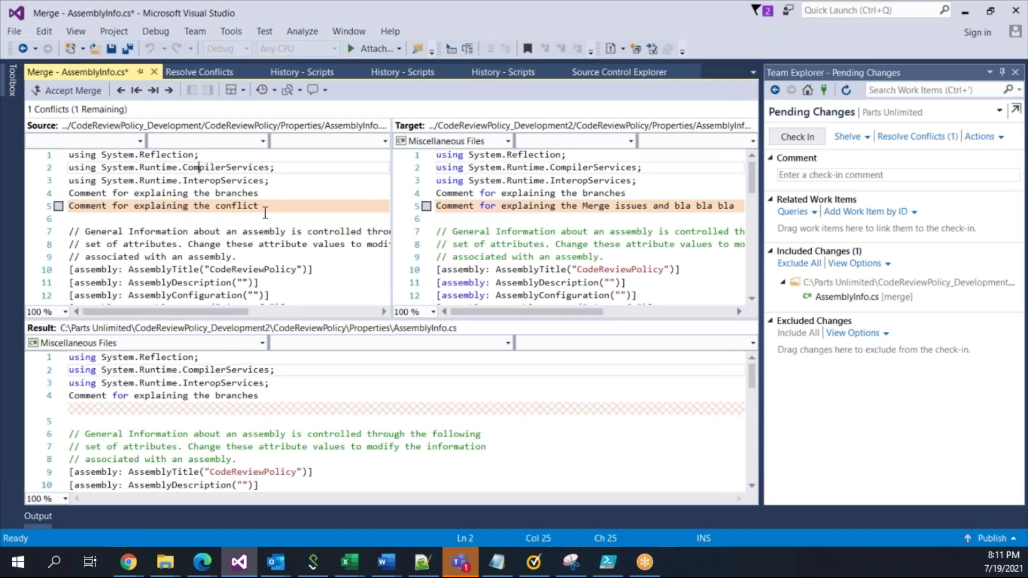
left_click_drag(265, 209, 73, 210)
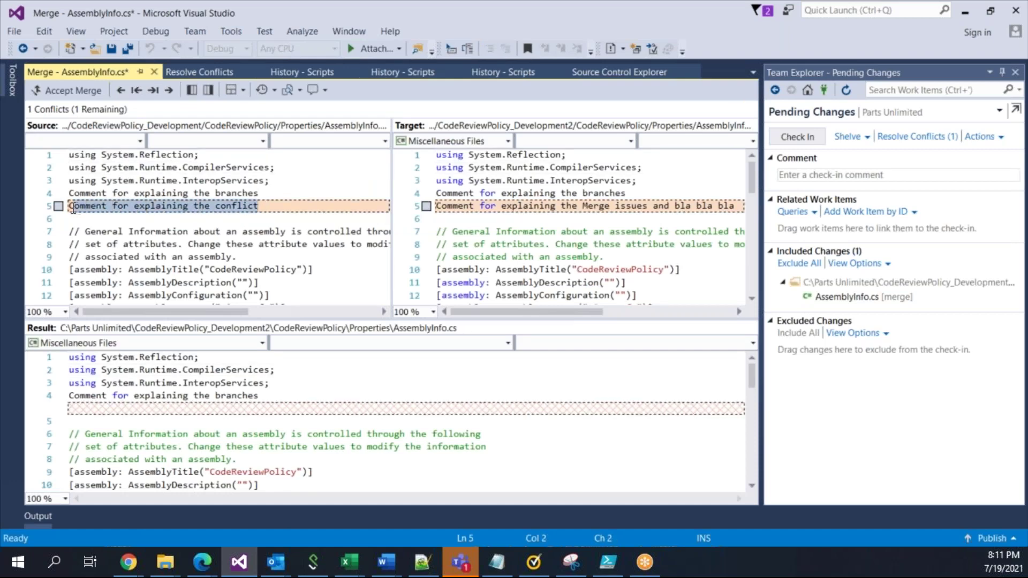
left_click_drag(475, 207, 639, 207)
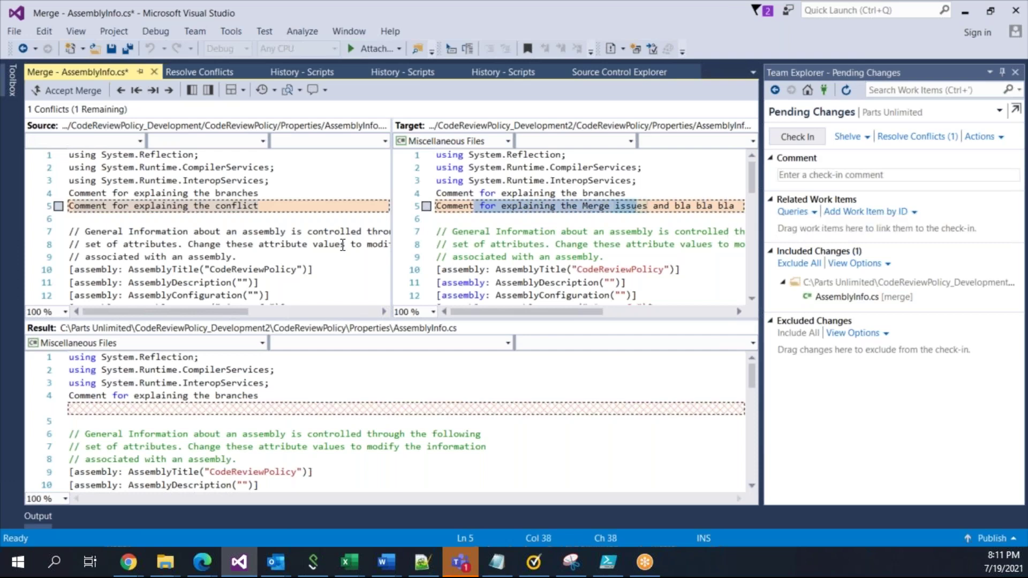
left_click(448, 206)
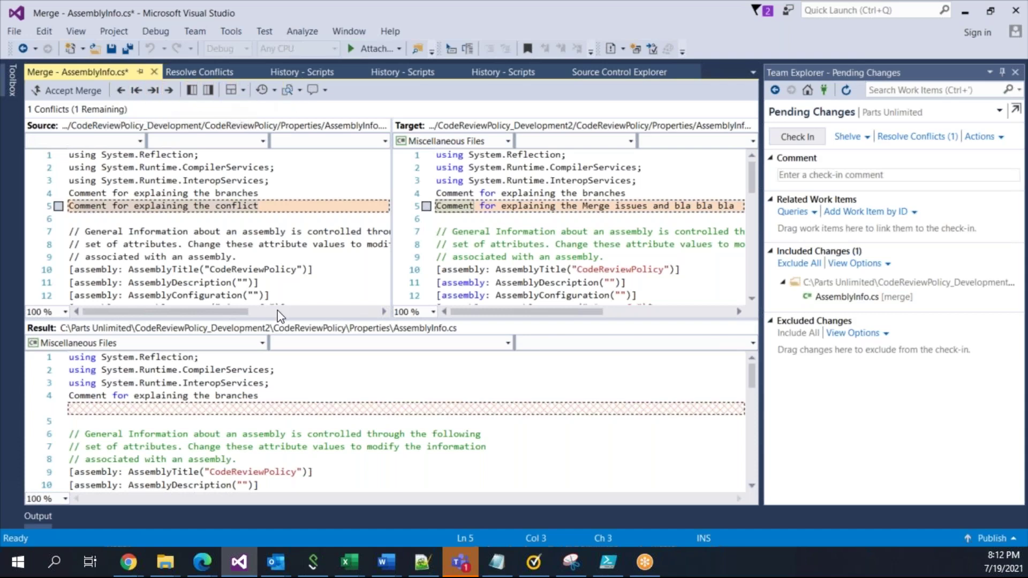
scroll(297, 313, "down", 1)
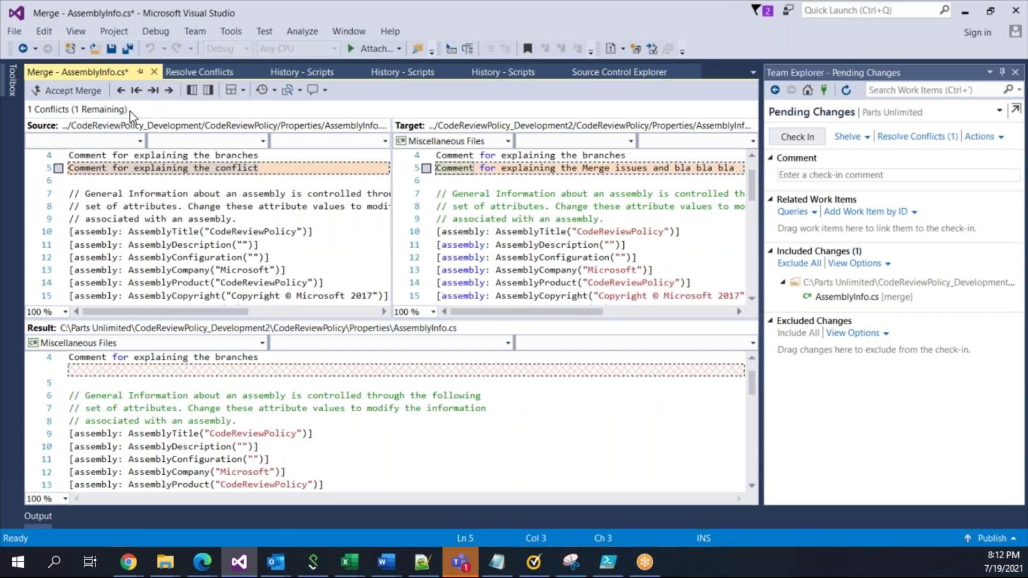
left_click(290, 181)
left_click(442, 168)
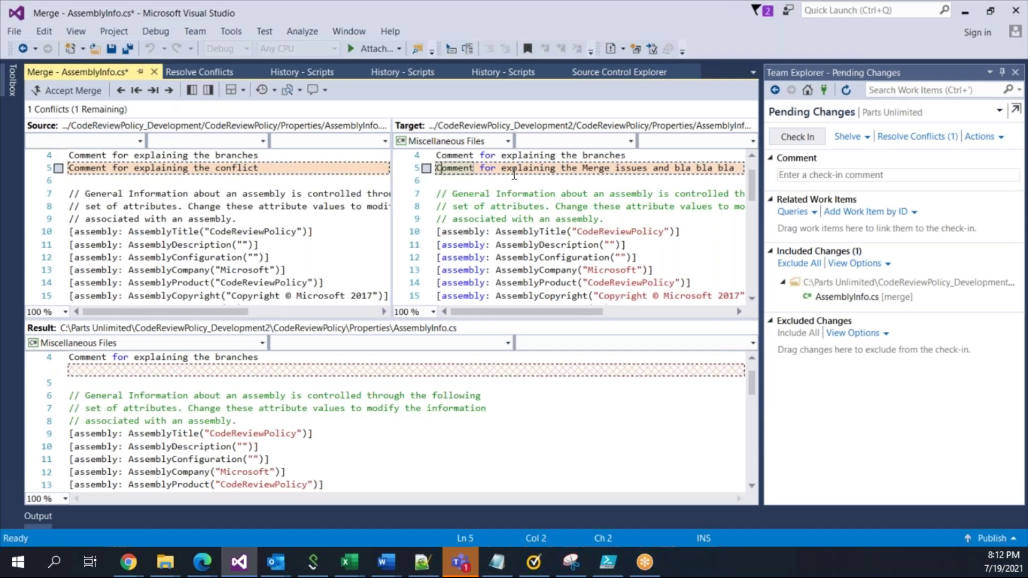
left_click(280, 168)
key("shift+Home")
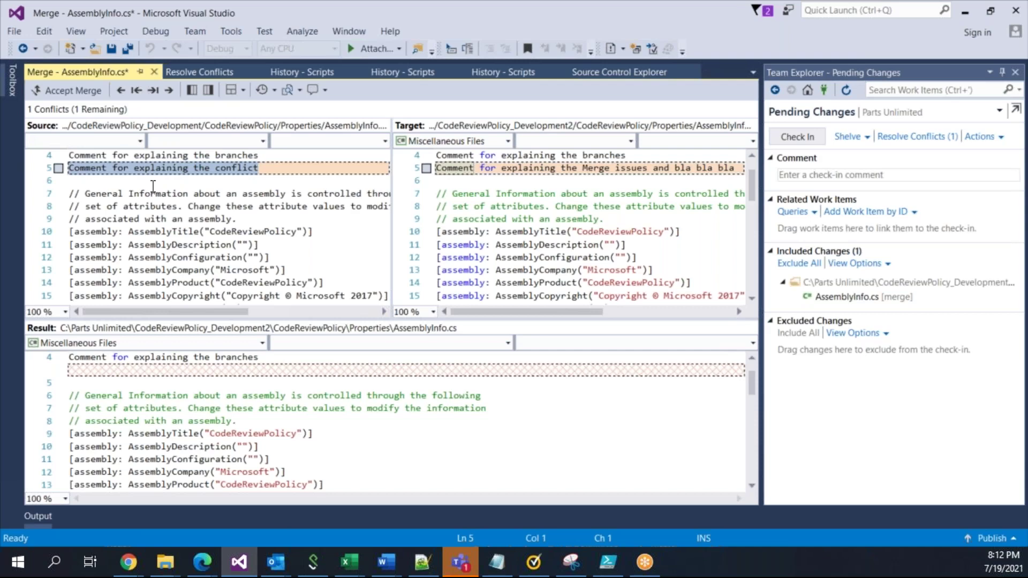
left_click(269, 169)
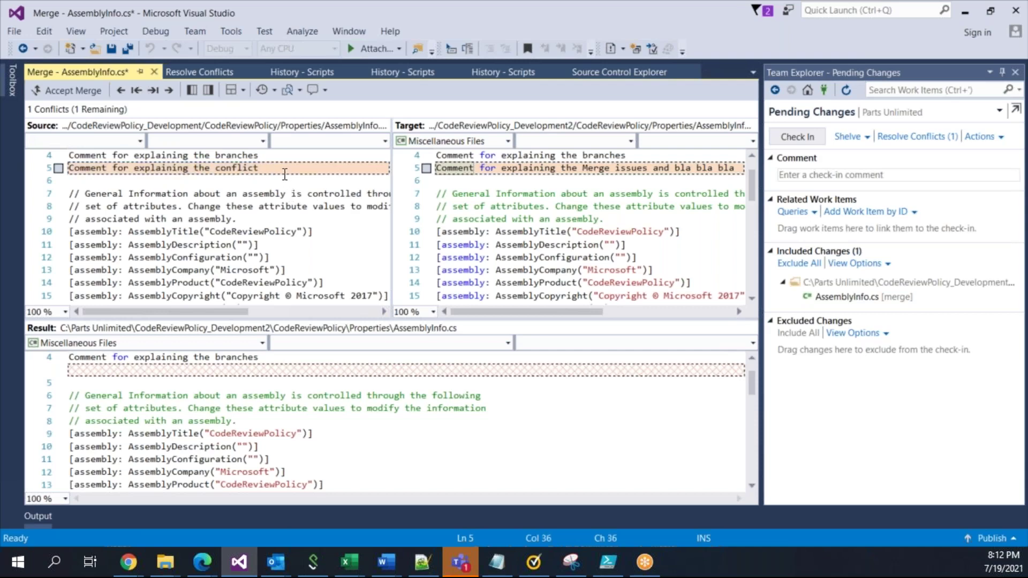
left_click_drag(437, 169, 742, 169)
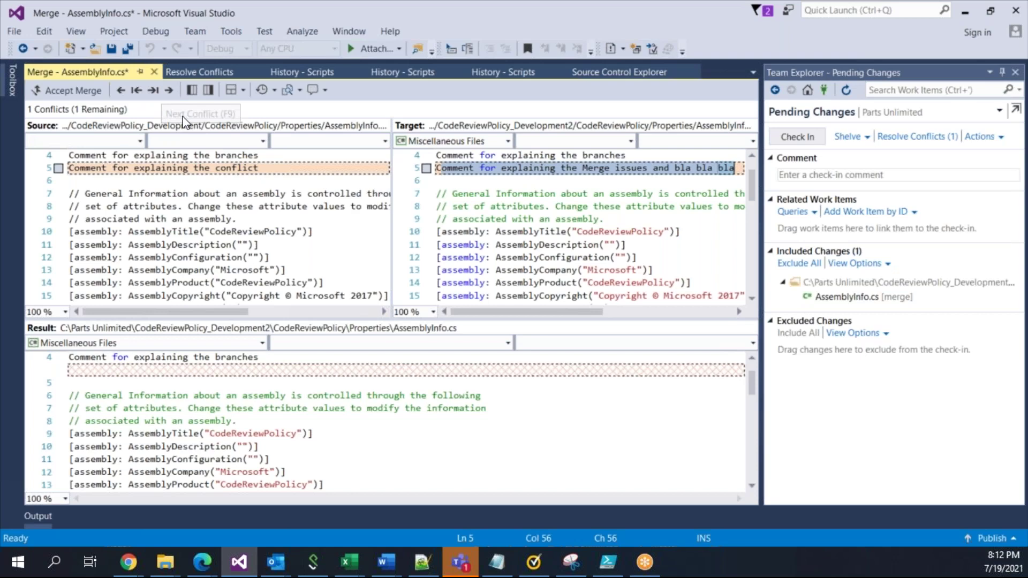
Accept the AssemblyInfo.cs merge with the conflicting line left unresolved, and close the Resolve Conflicts window.
left_click(85, 93)
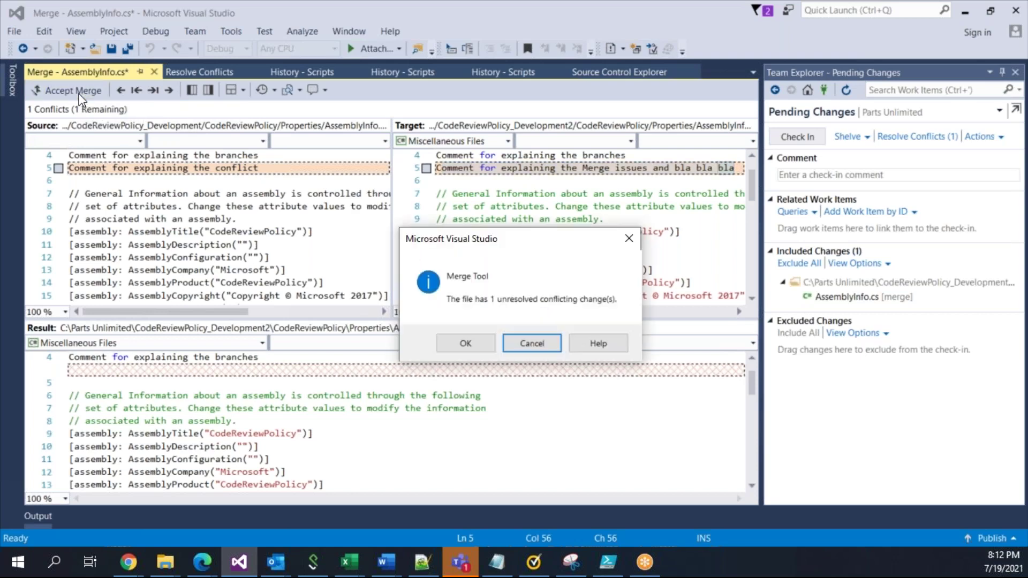
left_click(466, 344)
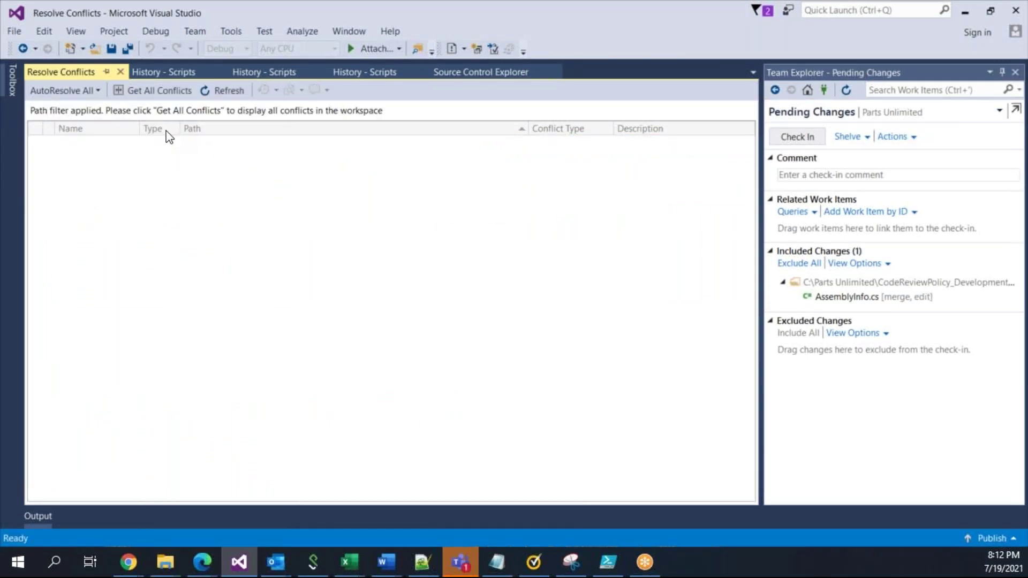
left_click(121, 71)
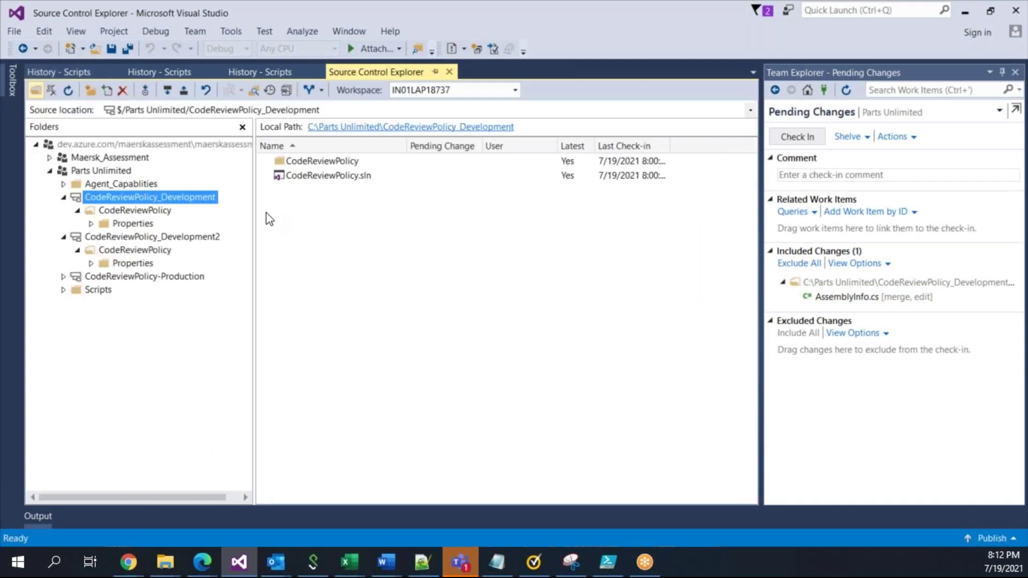
Try to merge all changes up to the latest version from CodeReviewPolicy_Development into $/Parts Unlimited/CodeReviewPolicy_Development2 again.
right_click(155, 197)
mouse_move(314, 441)
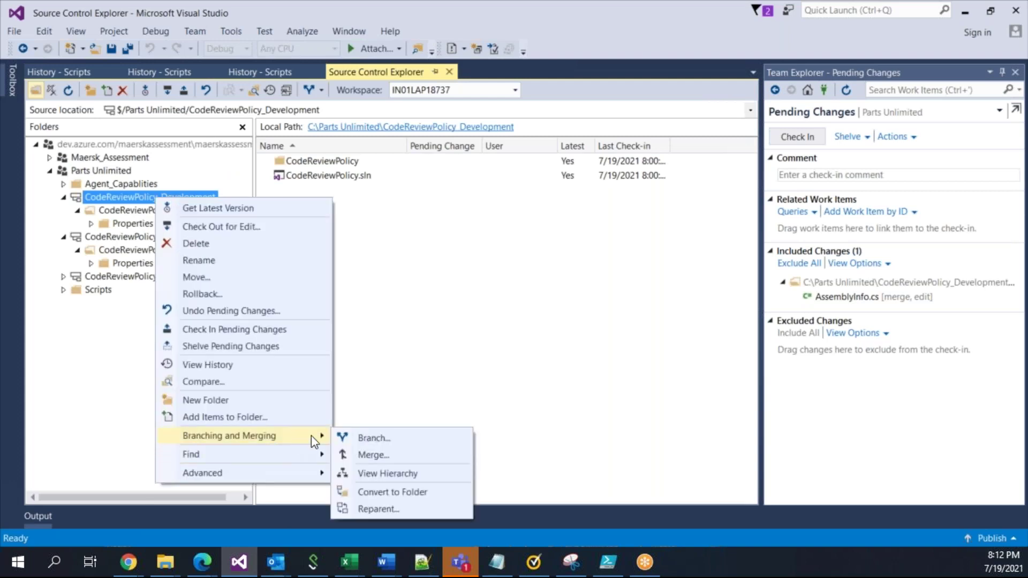
left_click(383, 456)
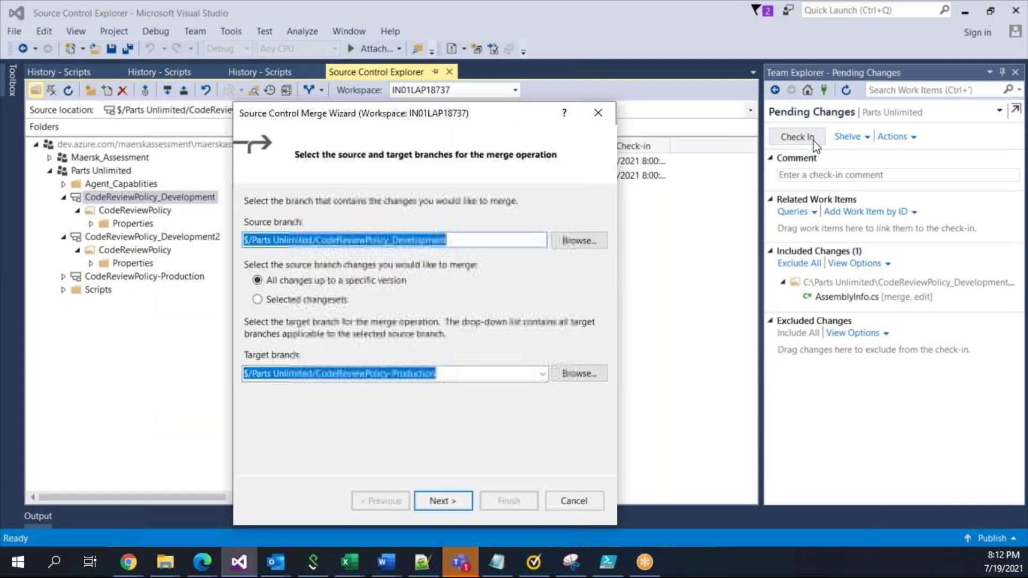
left_click(543, 373)
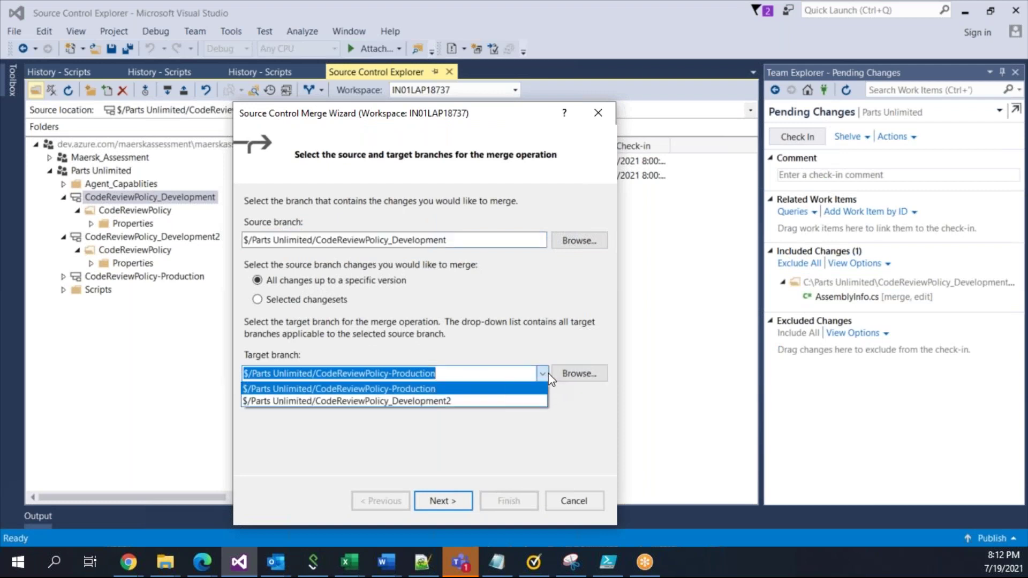
left_click(487, 399)
left_click(454, 490)
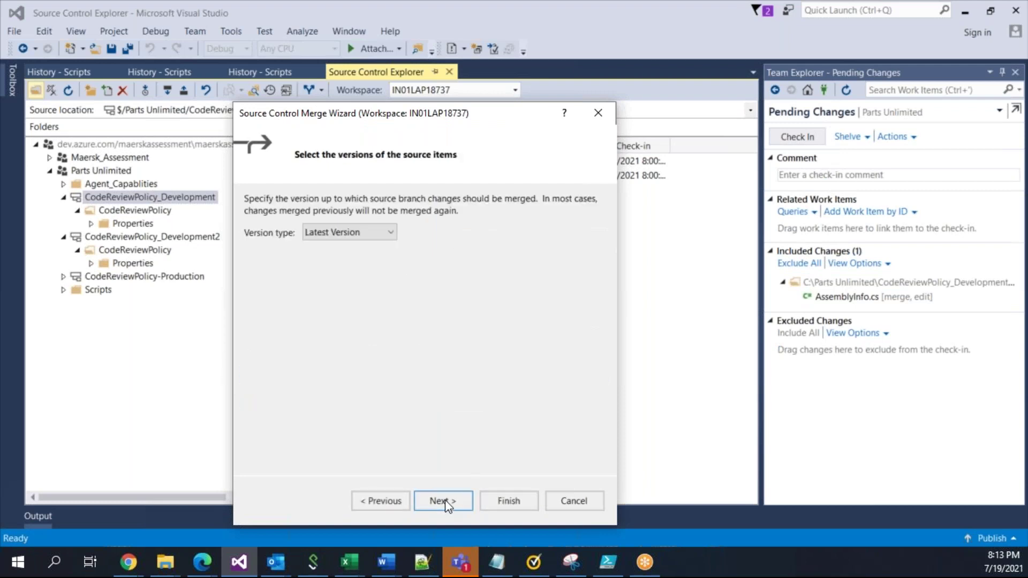
left_click(443, 500)
left_click(509, 501)
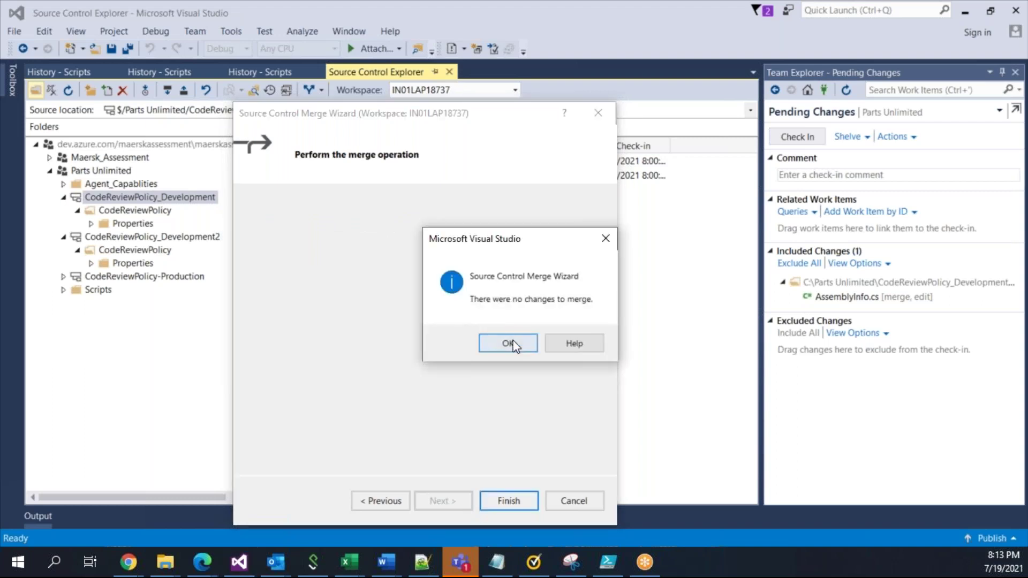
left_click(508, 344)
Check in the pending merge of AssemblyInfo.cs without a comment and open that file from CodeReviewPolicy_Development2's Properties folder.
left_click(172, 237)
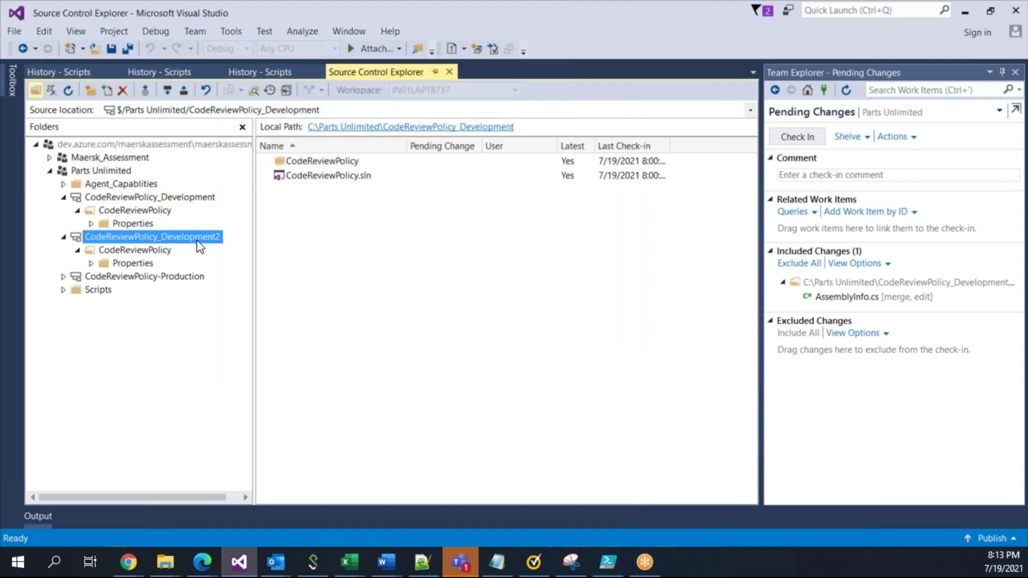
left_click(798, 137)
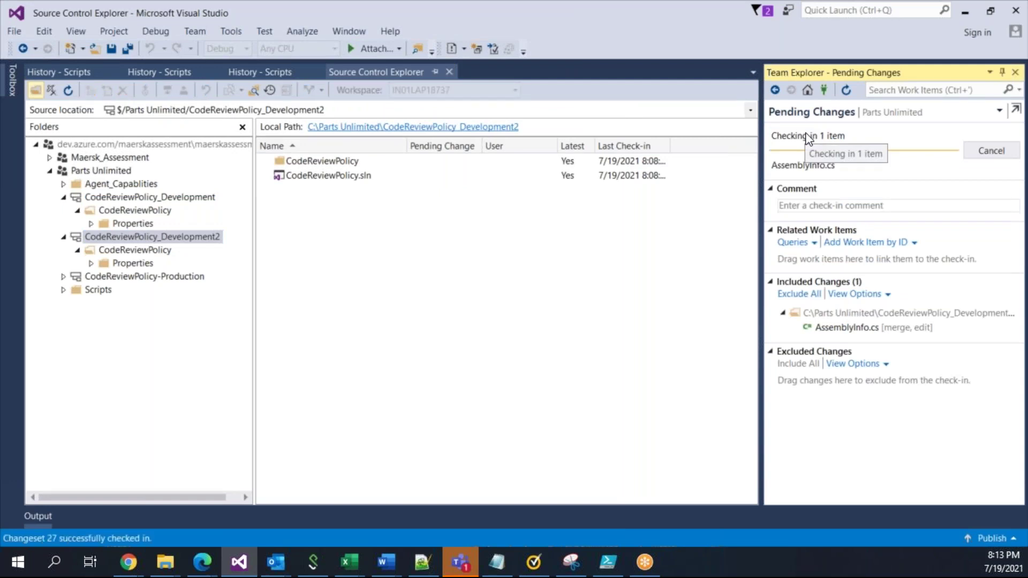
left_click(142, 264)
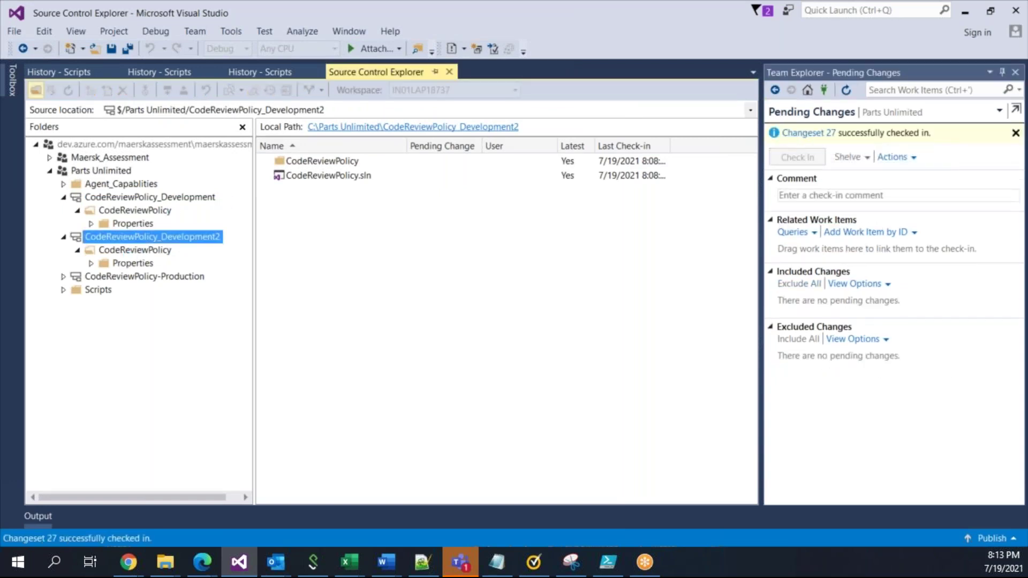
double_click(314, 162)
Examine the comment on line 4 of the merged AssemblyInfo.cs and close the file.
left_click(295, 141)
key("shift+Home")
left_click(244, 145)
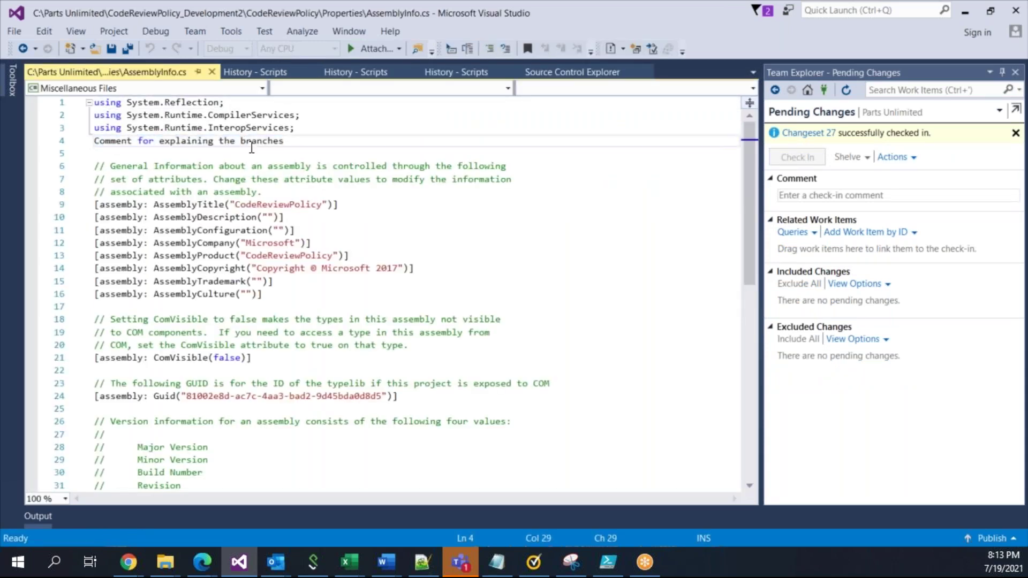
left_click_drag(285, 141, 92, 142)
left_click(305, 139)
left_click_drag(305, 139, 94, 129)
left_click(305, 139)
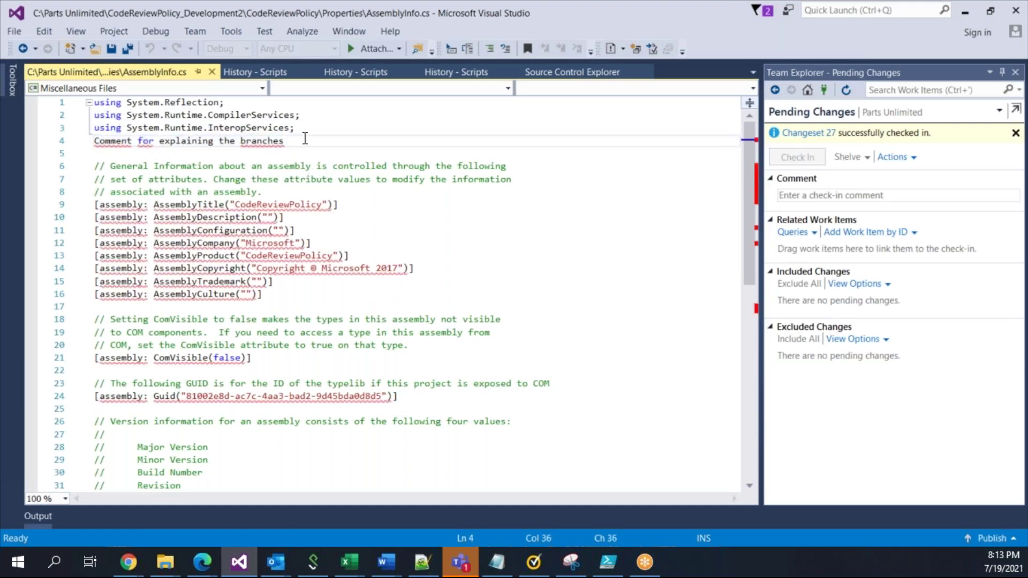
left_click(212, 72)
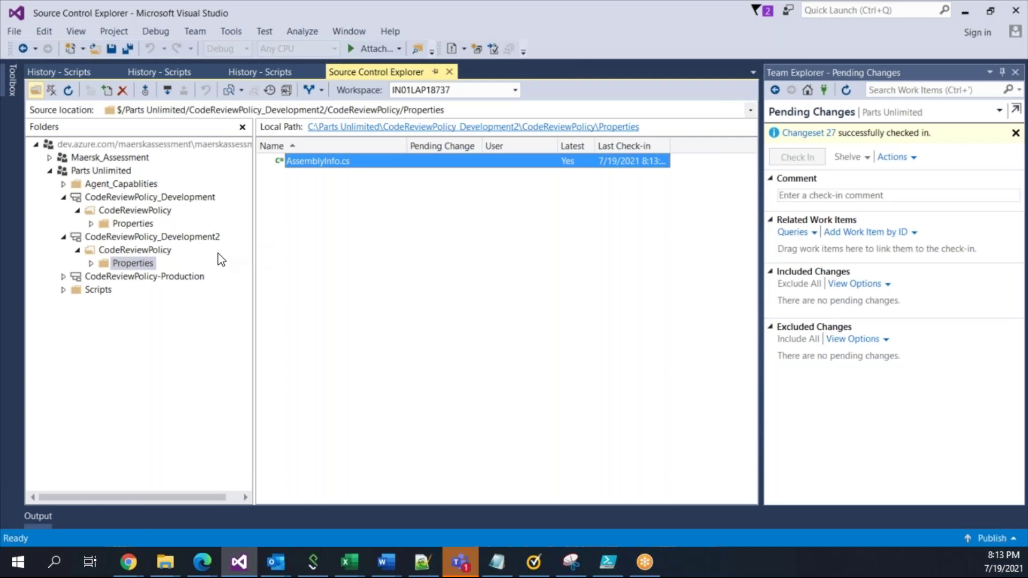
left_click(172, 240)
right_click(172, 239)
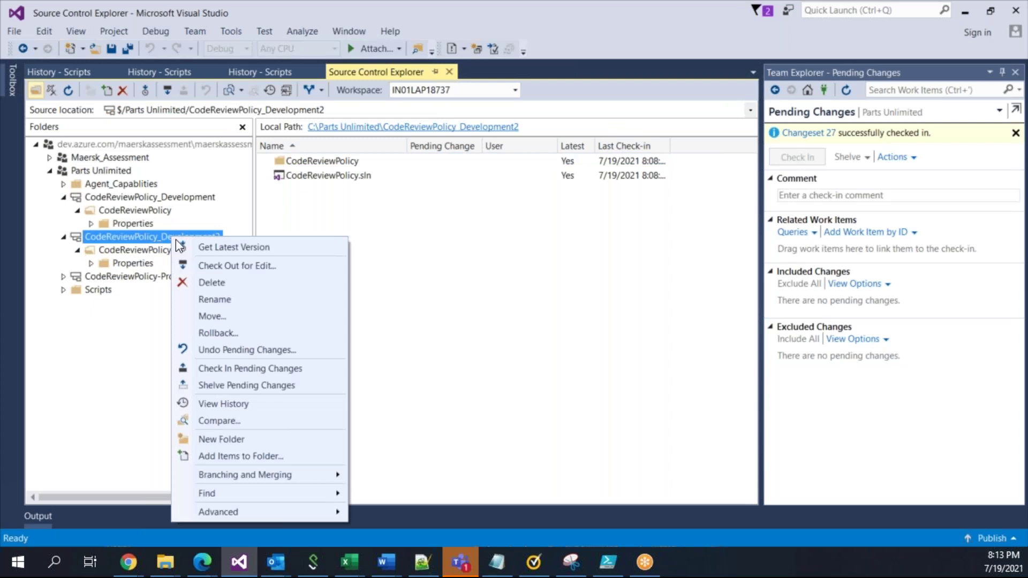
mouse_move(335, 475)
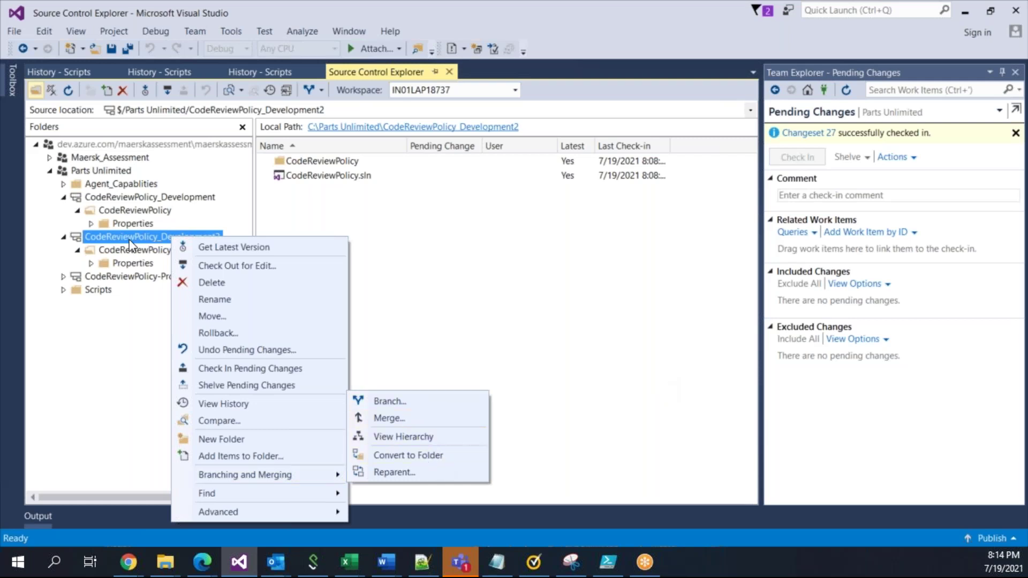
key("Escape")
key("Escape")
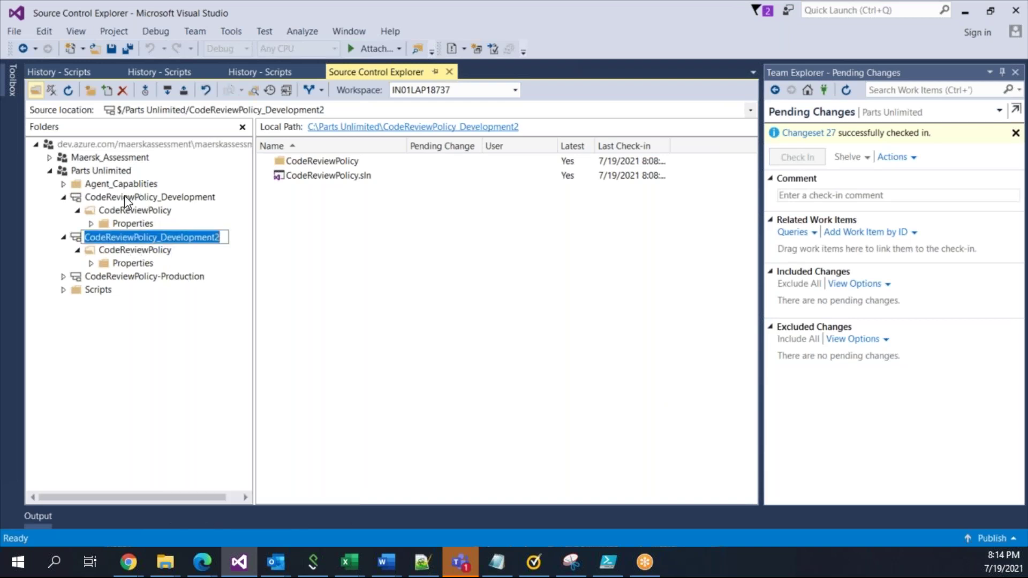
right_click(124, 239)
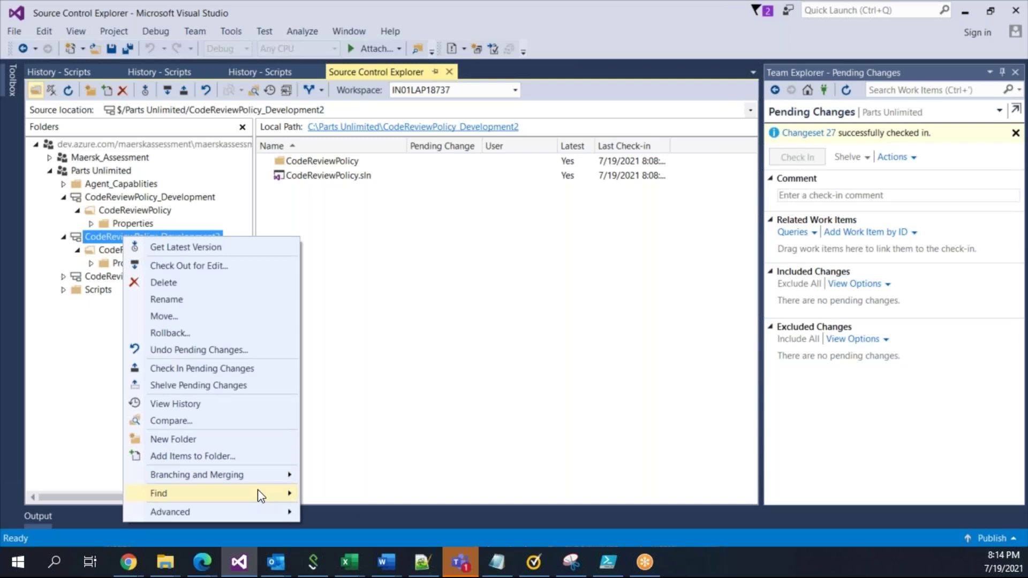
mouse_move(259, 476)
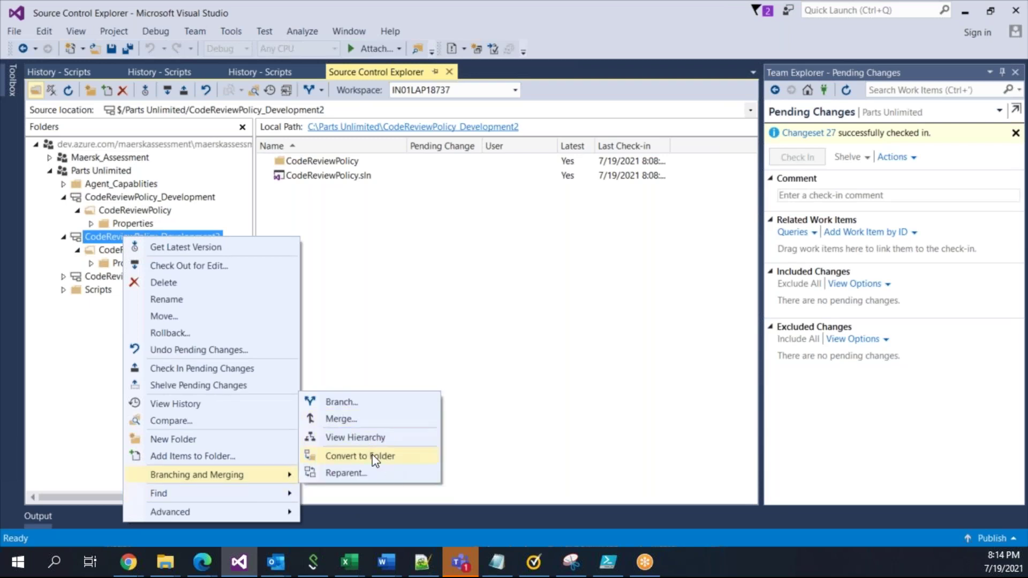
left_click(583, 429)
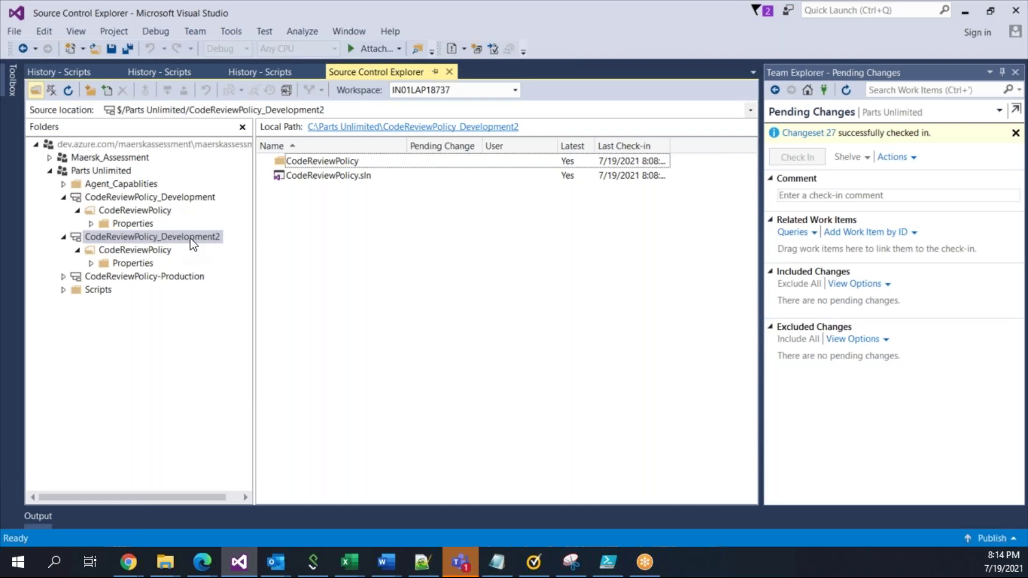
left_click(208, 240)
right_click(207, 240)
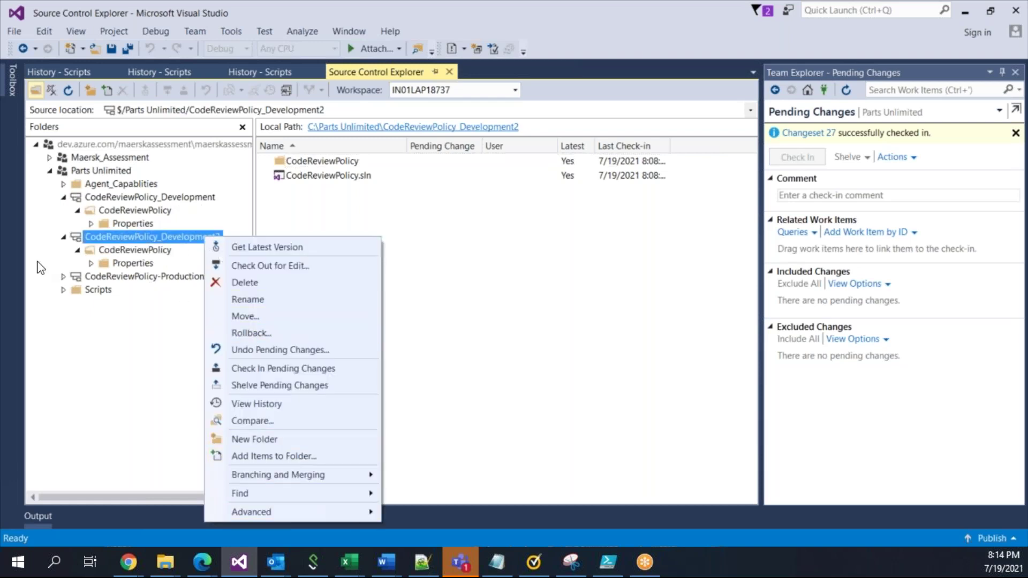
left_click(172, 277)
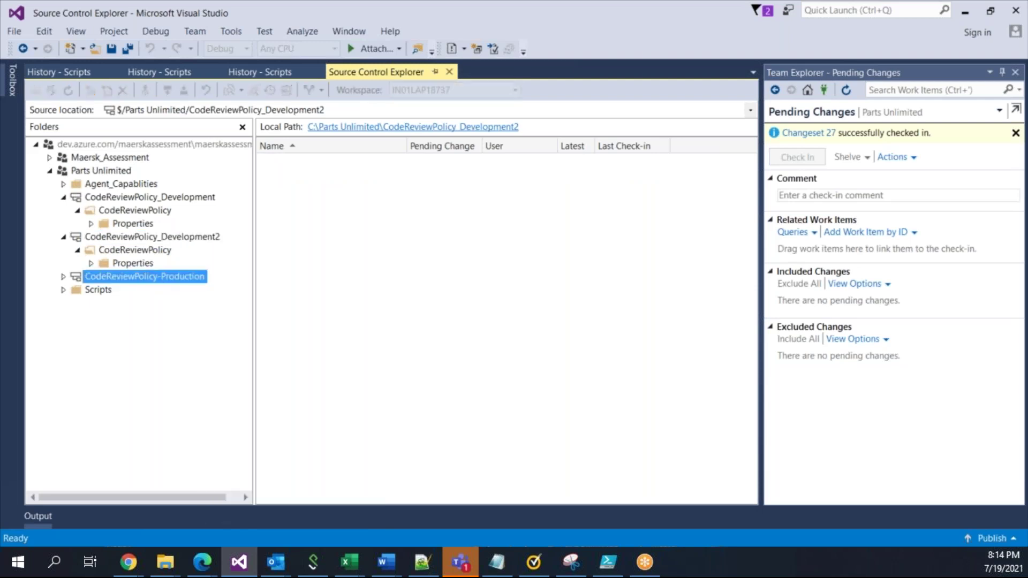
left_click(198, 238)
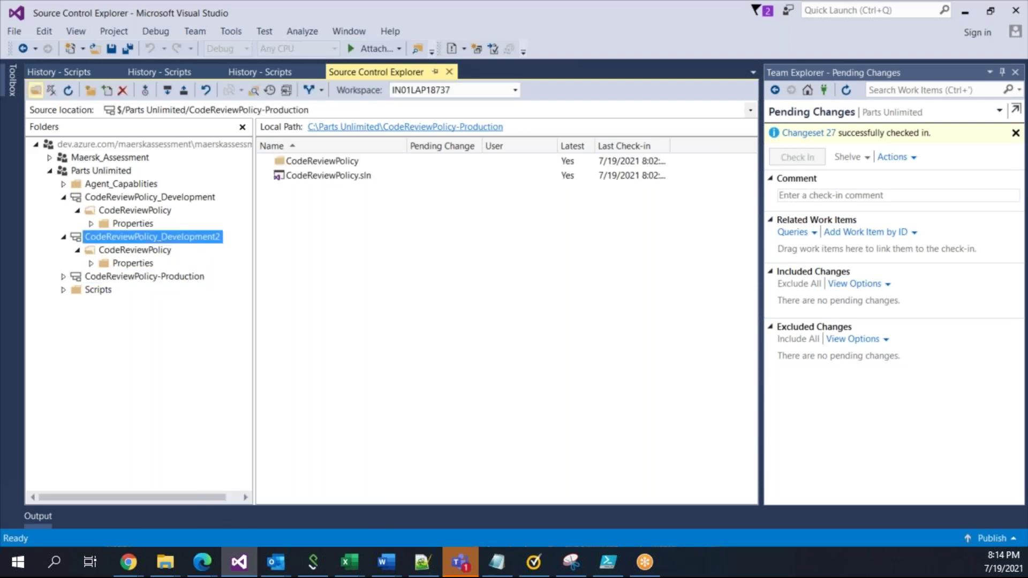
right_click(198, 238)
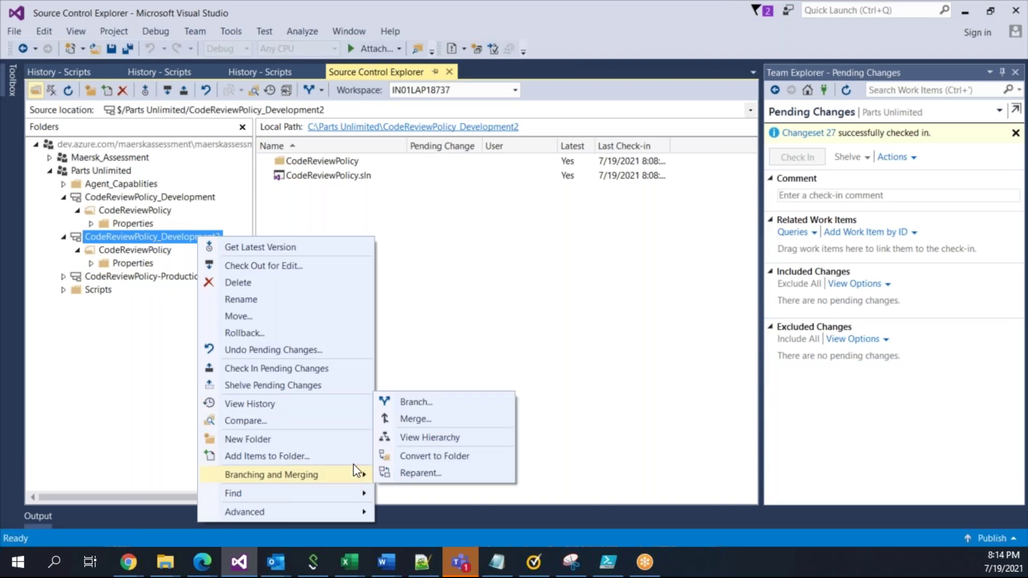
mouse_move(320, 496)
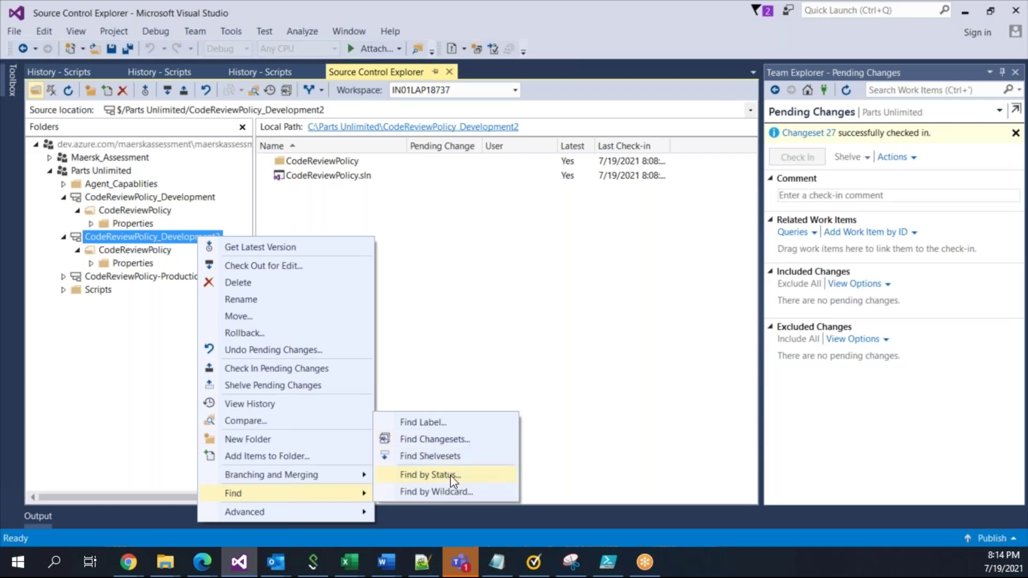
Search $/Parts Unlimited/CodeReviewPolicy_Development2 recursively for files matching the wildcard *.sln.
left_click(467, 491)
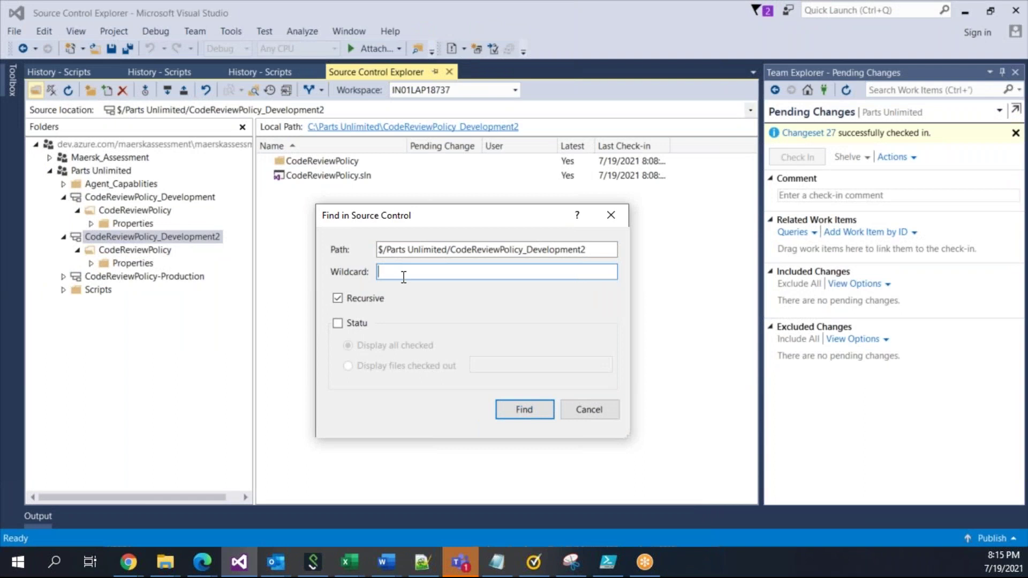
type("*.sln")
left_click(516, 412)
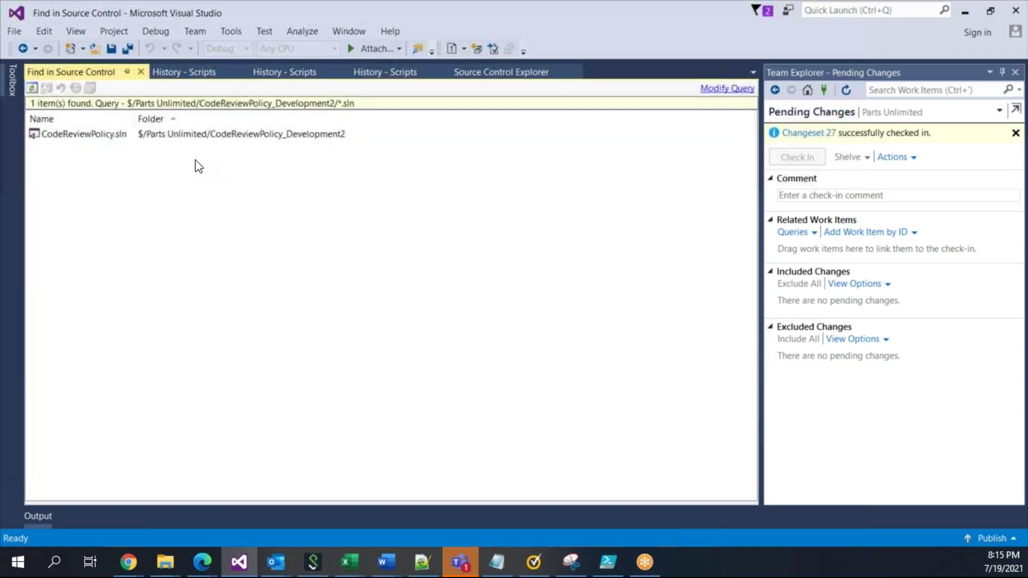
Widen the Name column of the find results and open the folder containing CodeReviewPolicy.sln in Source Control Explorer.
left_click_drag(131, 124, 154, 124)
left_click(115, 134)
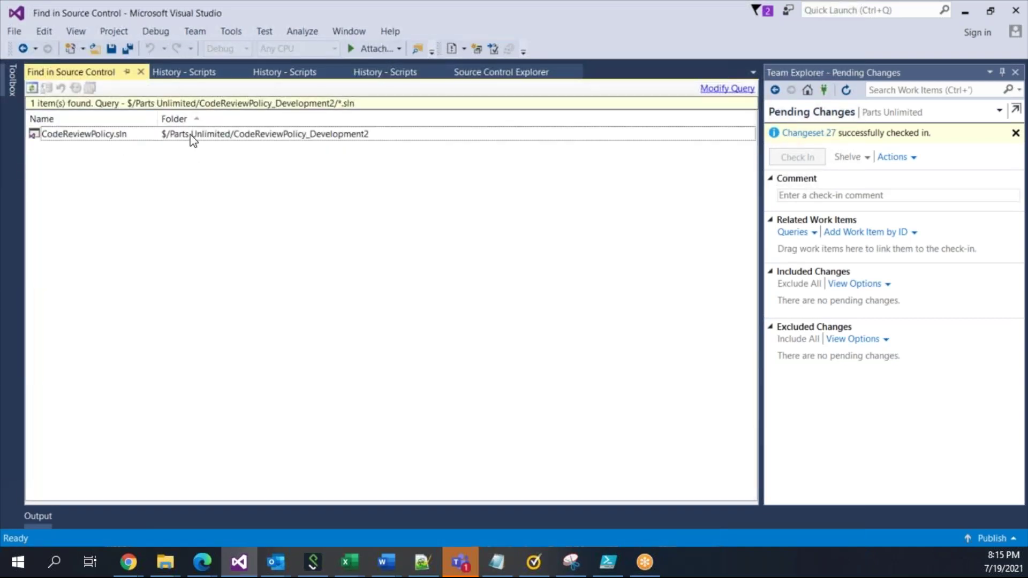
left_click(115, 134)
right_click(114, 134)
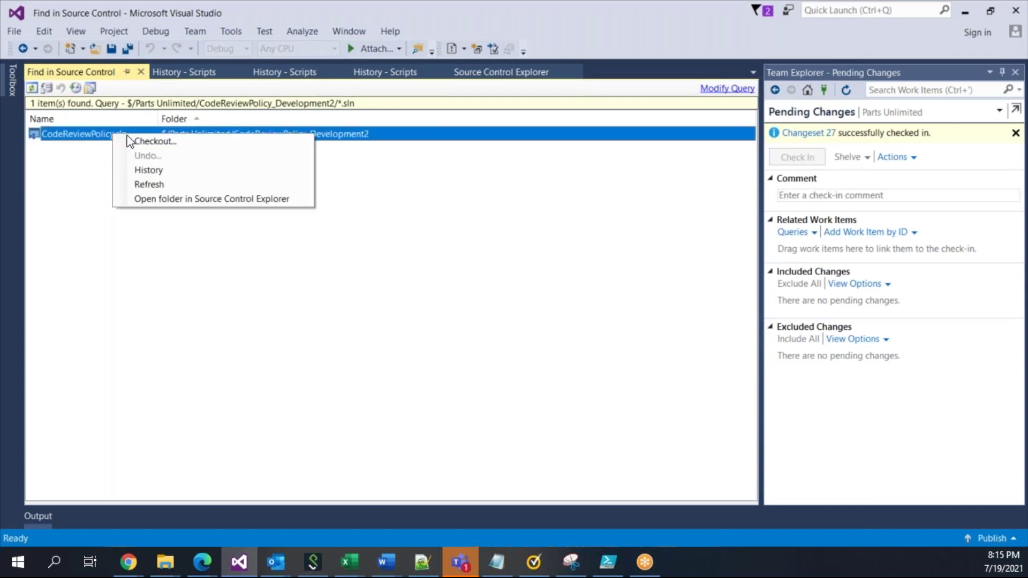
left_click(207, 199)
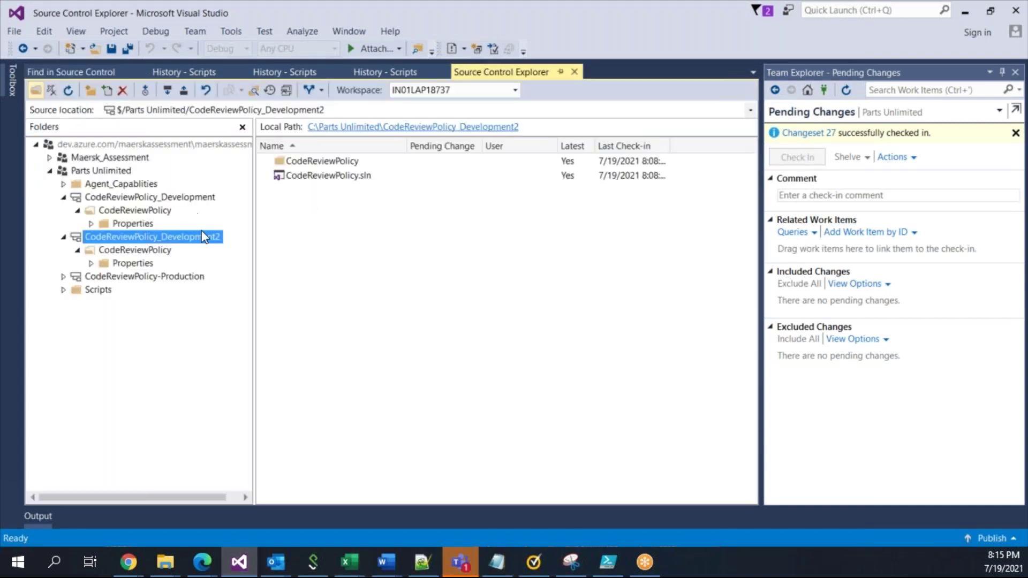
Examine the version types for getting a specific version of CodeReviewPolicy_Development2, including Changeset, and cancel without getting any files.
right_click(187, 238)
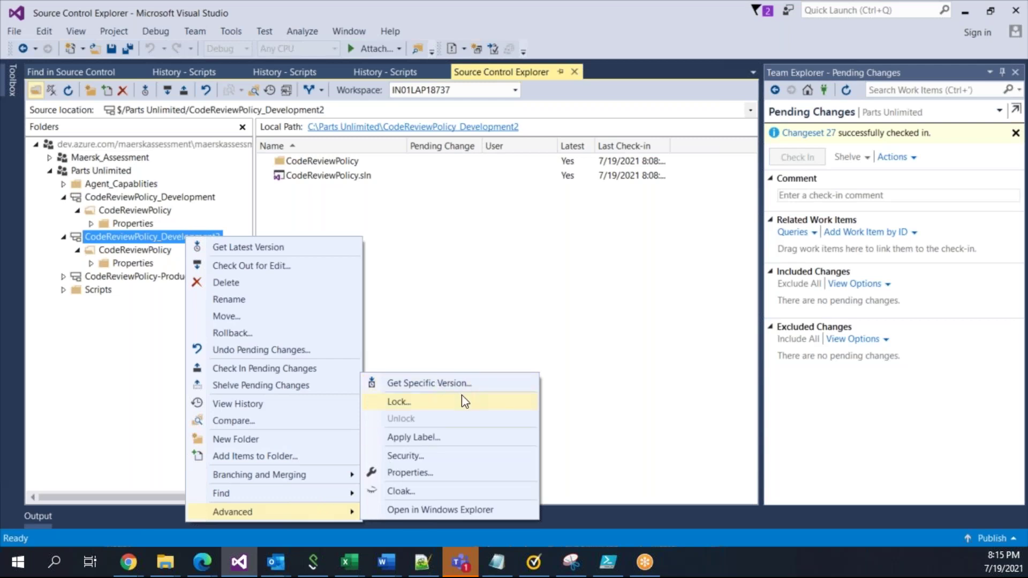
left_click(578, 365)
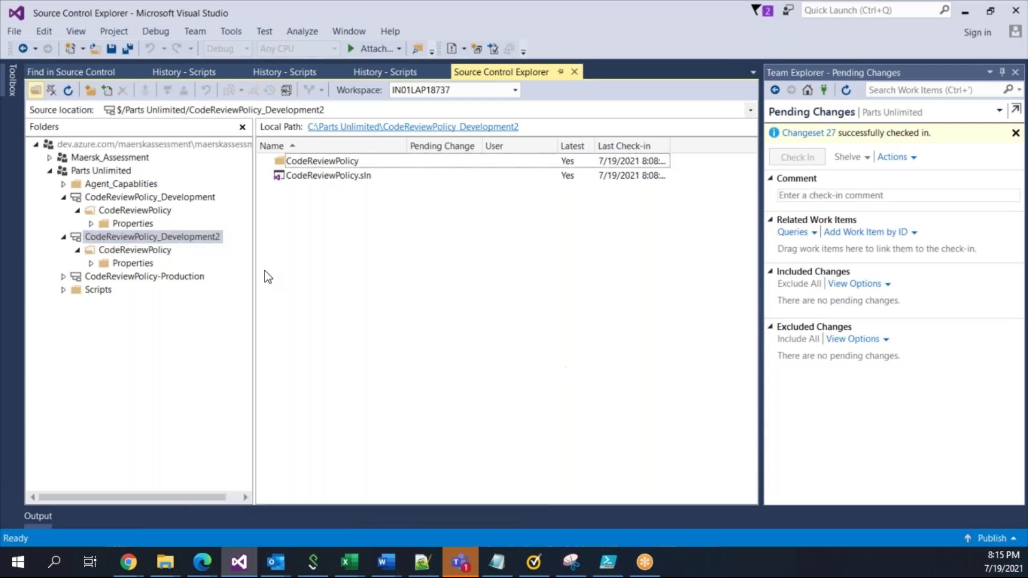
right_click(201, 238)
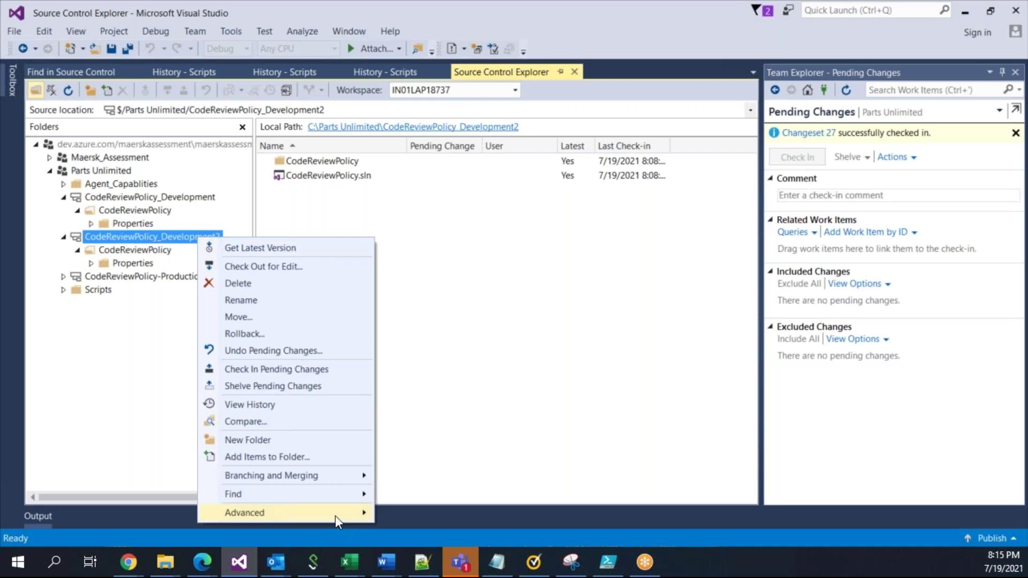
mouse_move(335, 516)
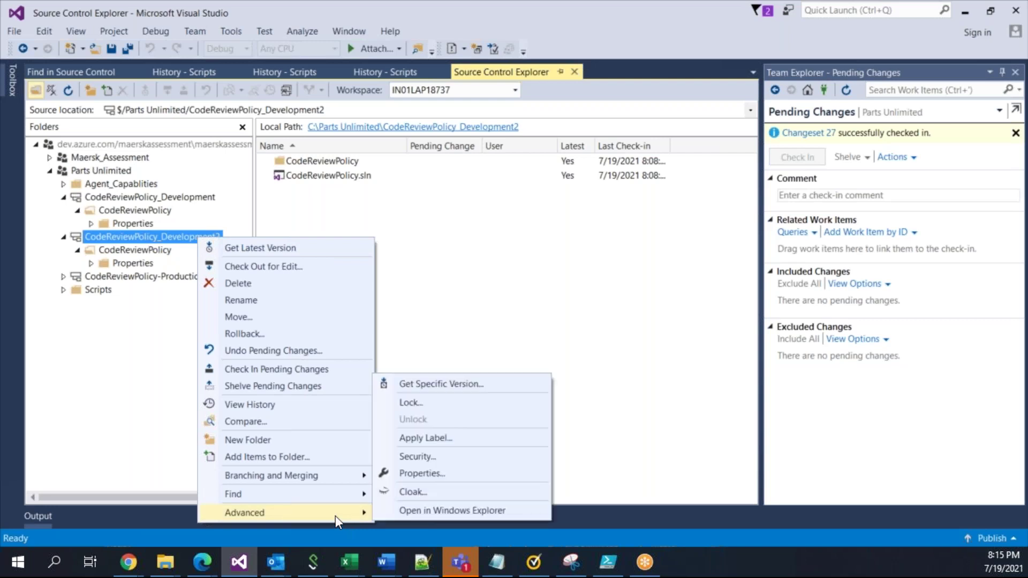
left_click(464, 385)
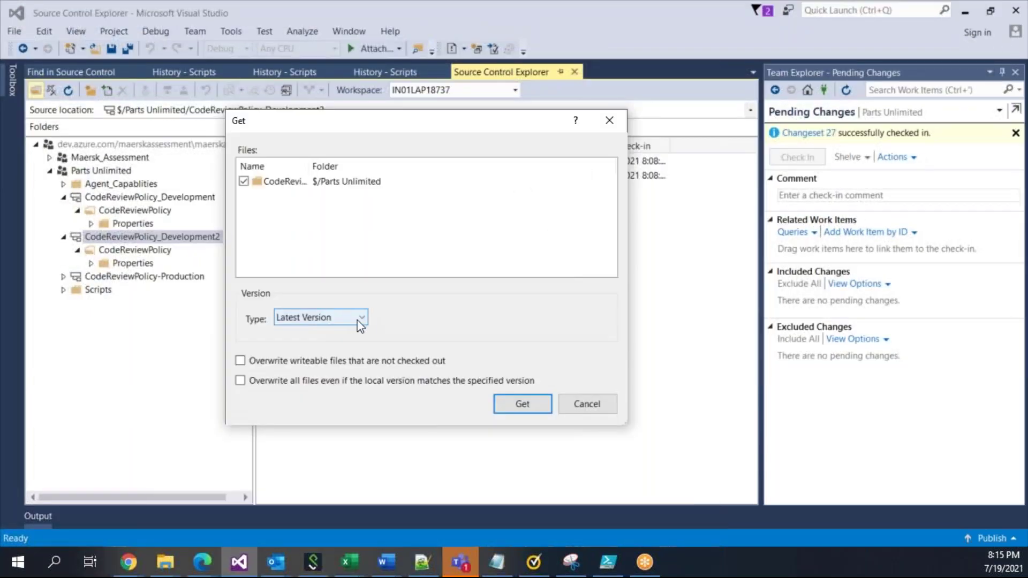
left_click(355, 320)
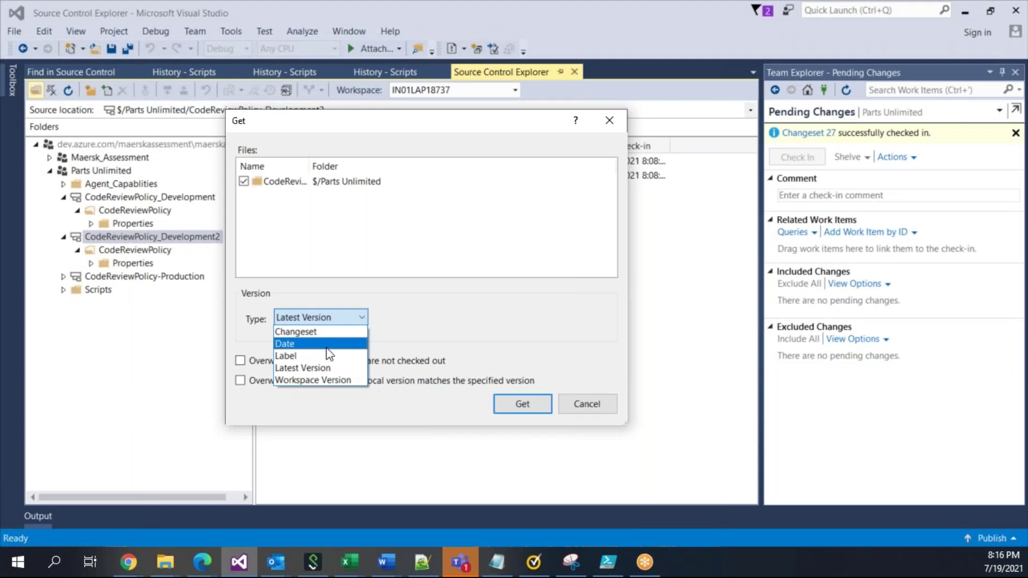
left_click(312, 334)
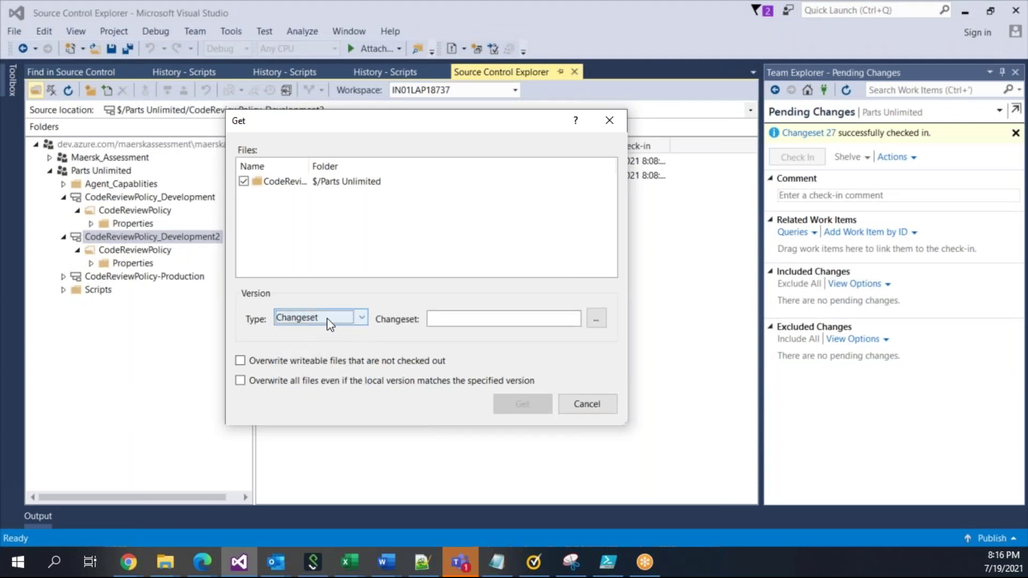
left_click(533, 324)
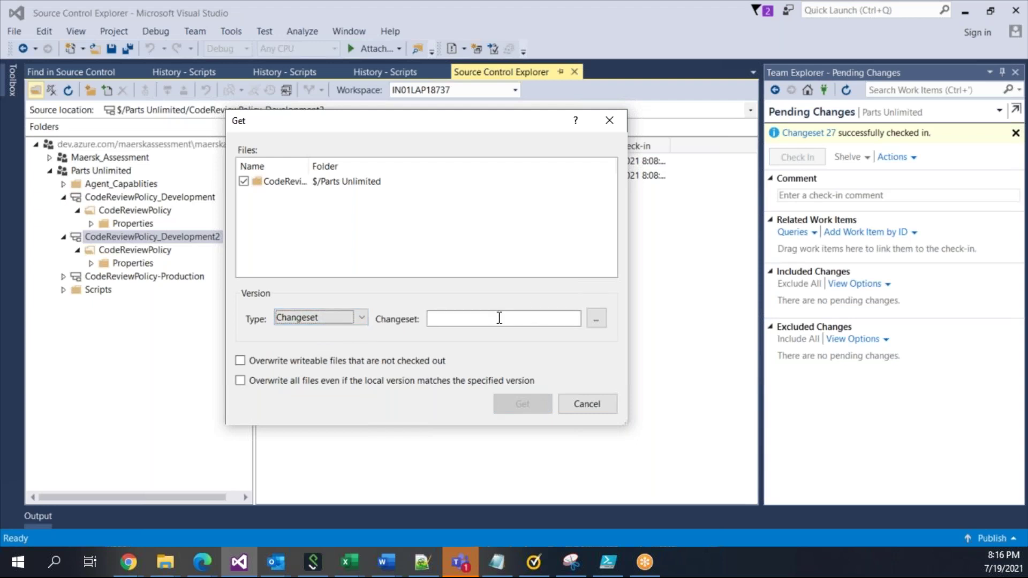
left_click(362, 318)
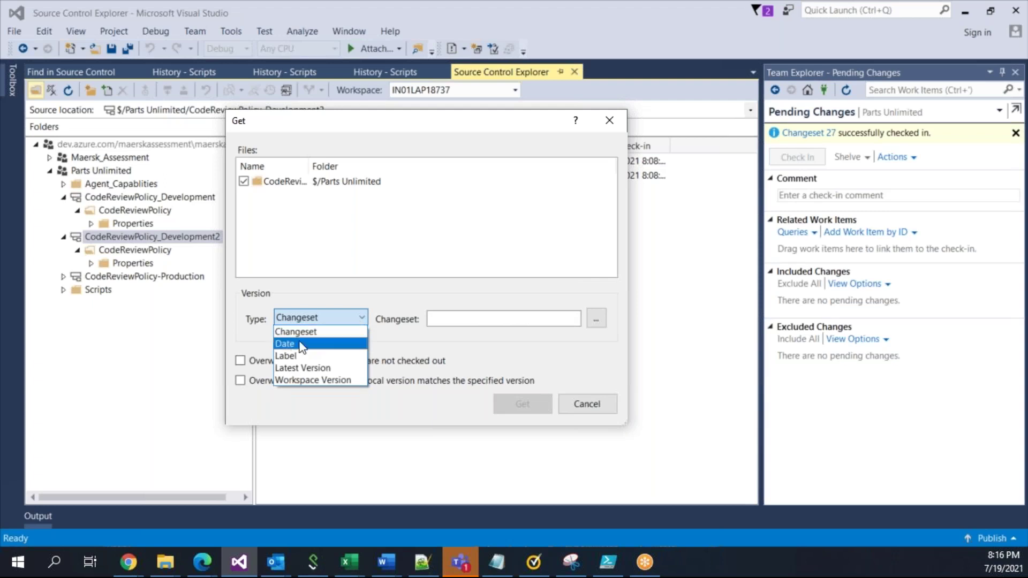
left_click(577, 410)
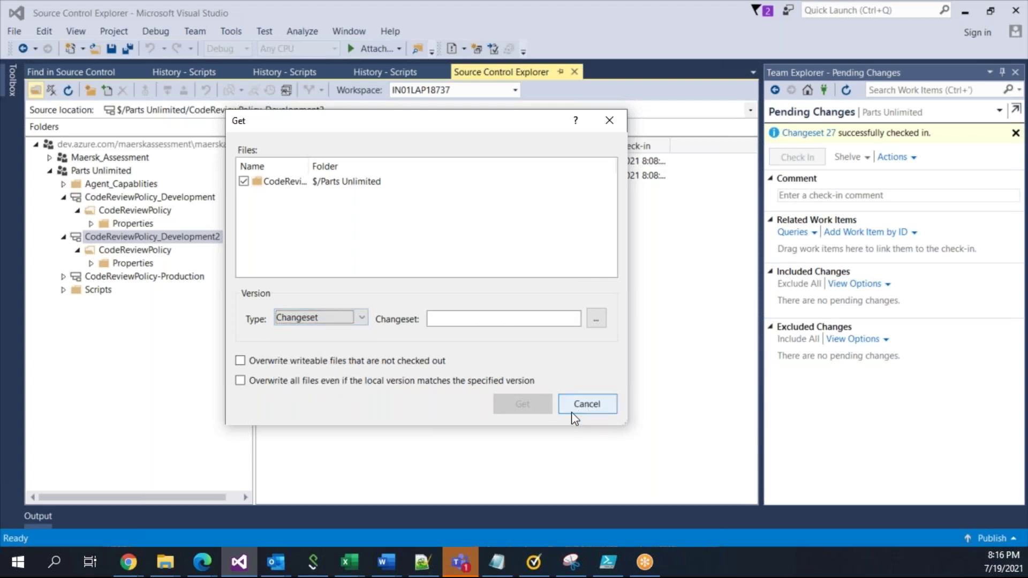
left_click(570, 412)
View the history of the Properties folder under CodeReviewPolicy_Development2, and close that history window.
right_click(200, 240)
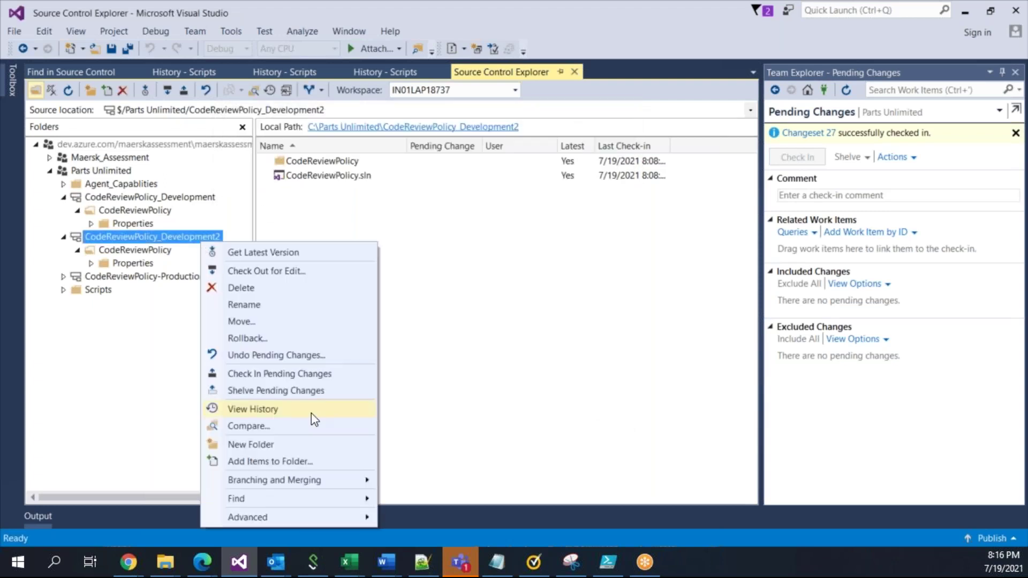
mouse_move(347, 520)
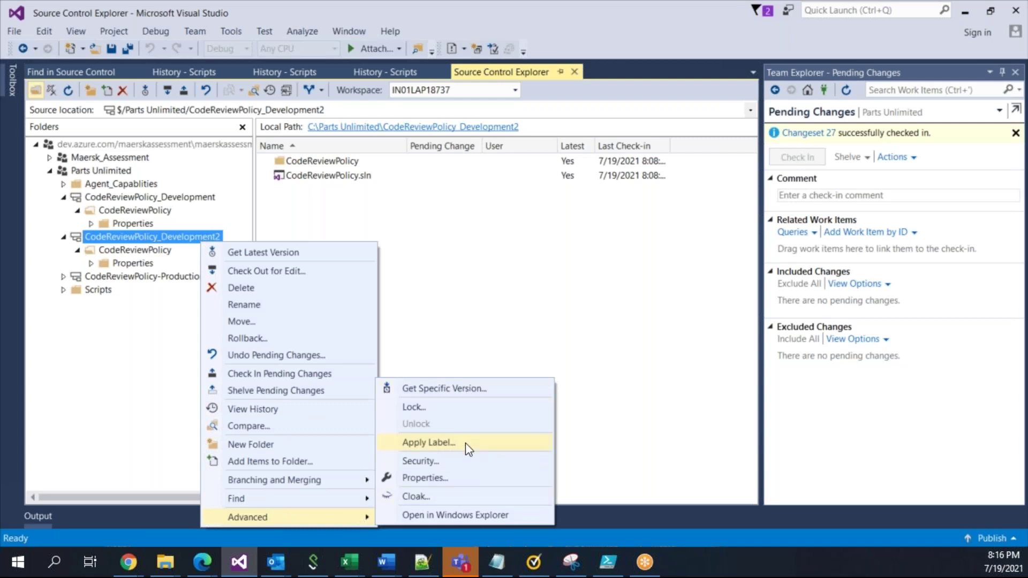
left_click(91, 263)
left_click(139, 264)
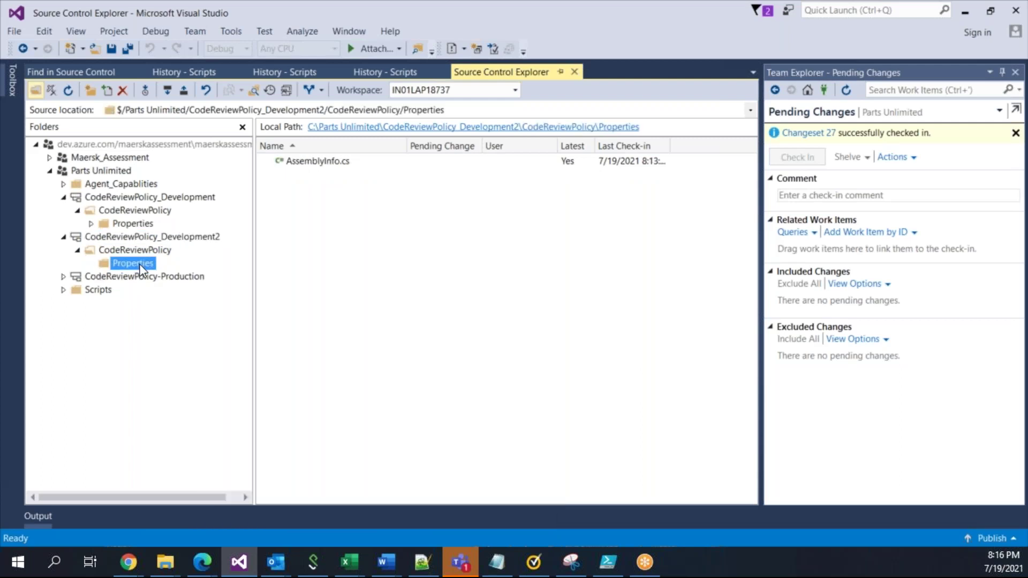
right_click(141, 270)
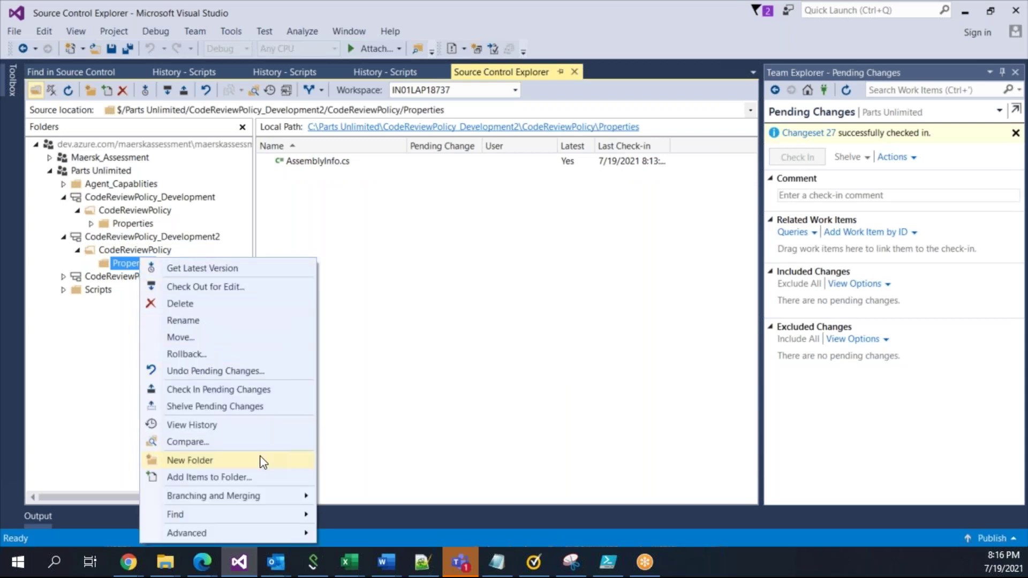
left_click(211, 425)
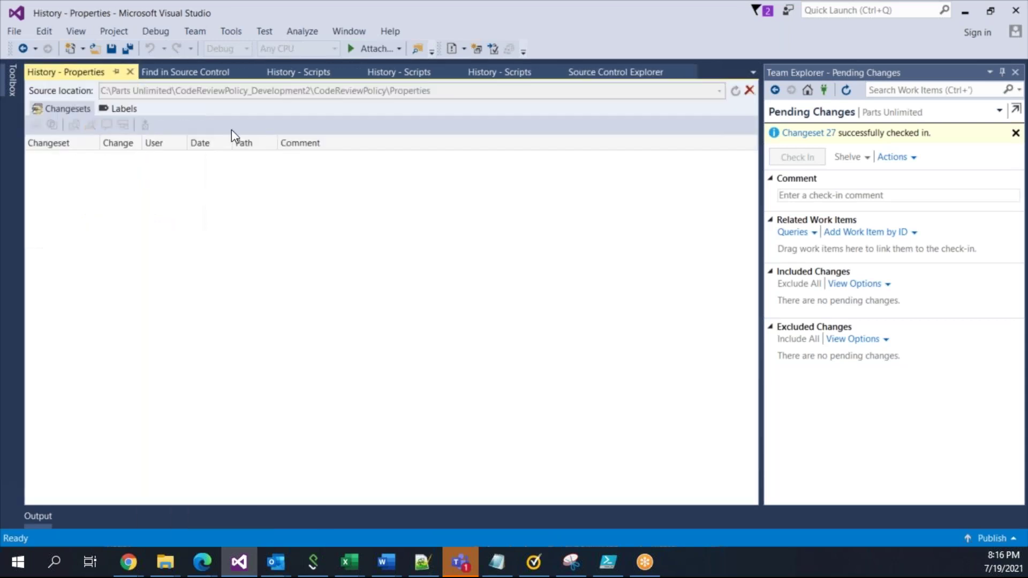
left_click(130, 72)
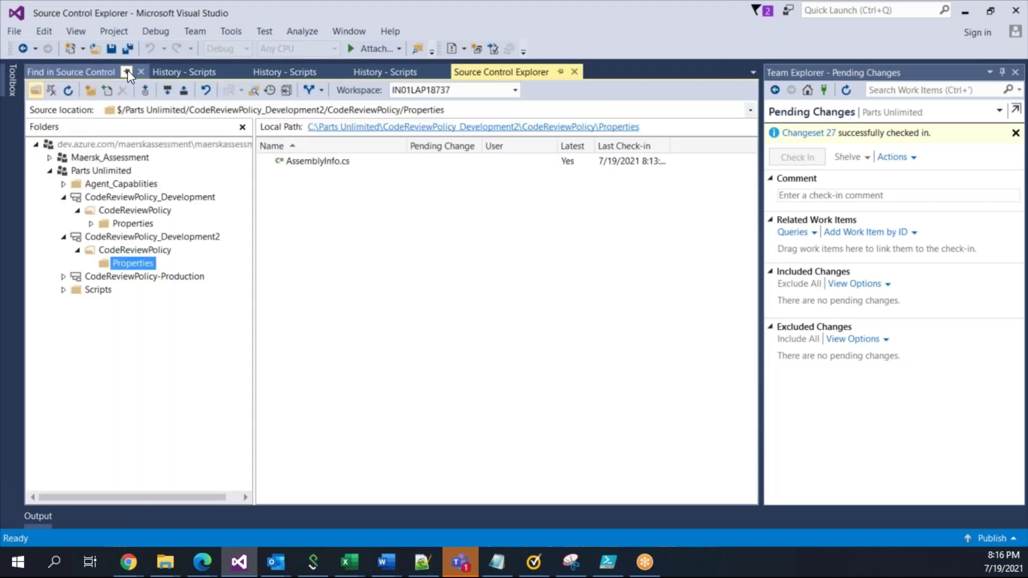
View the history of the Scripts folder and examine both its changesets and its labels.
left_click(91, 291)
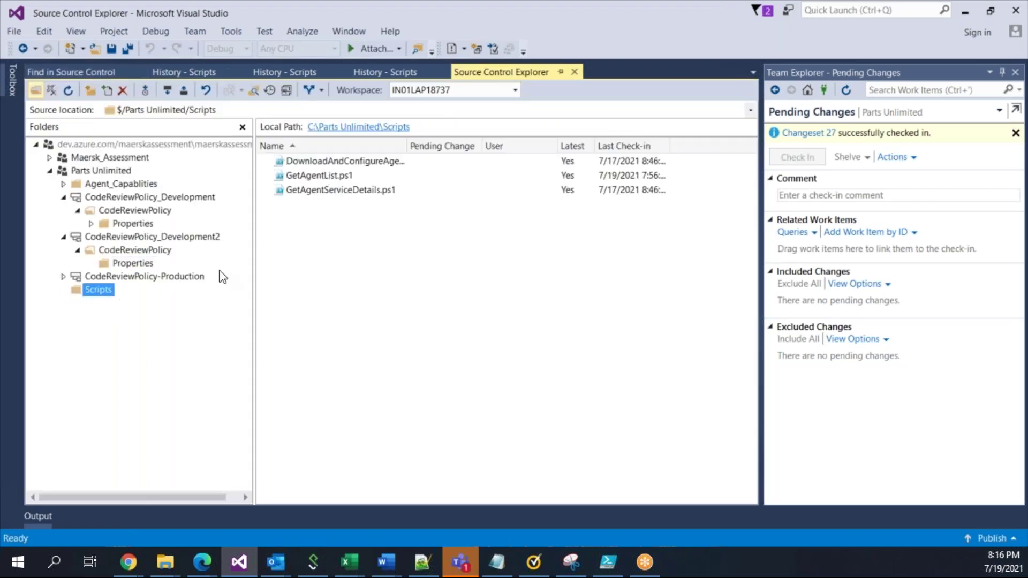
right_click(104, 290)
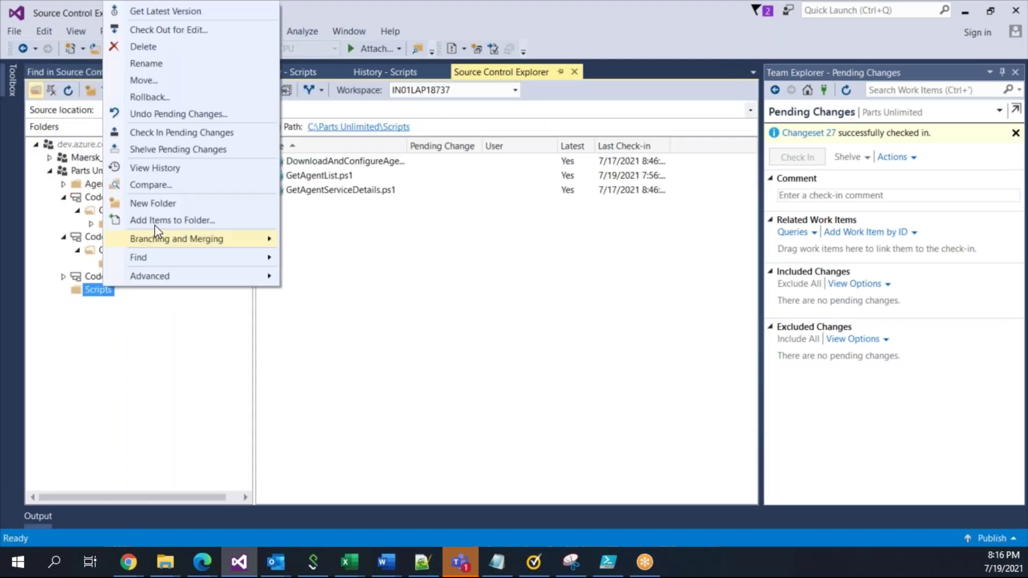
left_click(165, 167)
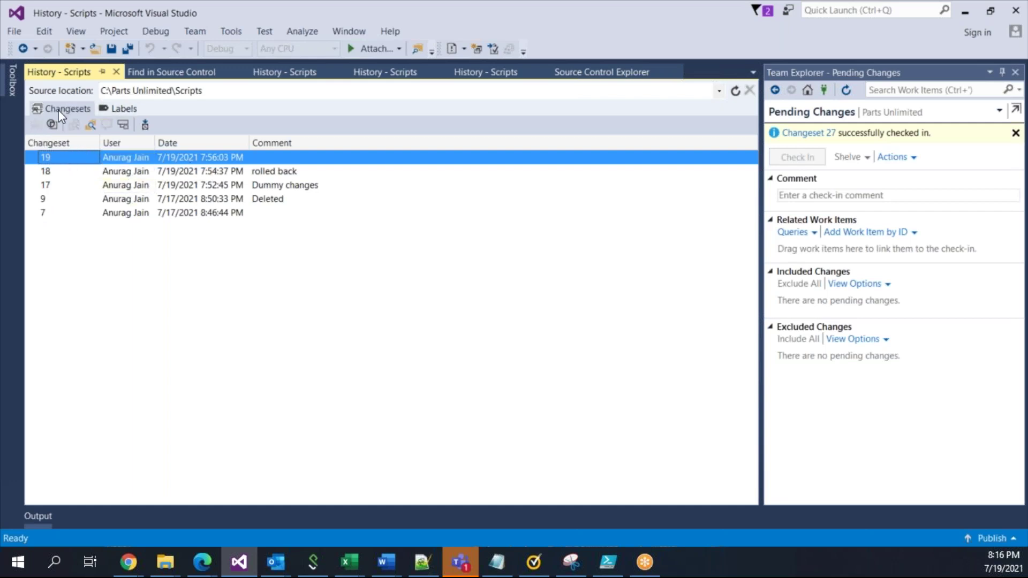
left_click(116, 113)
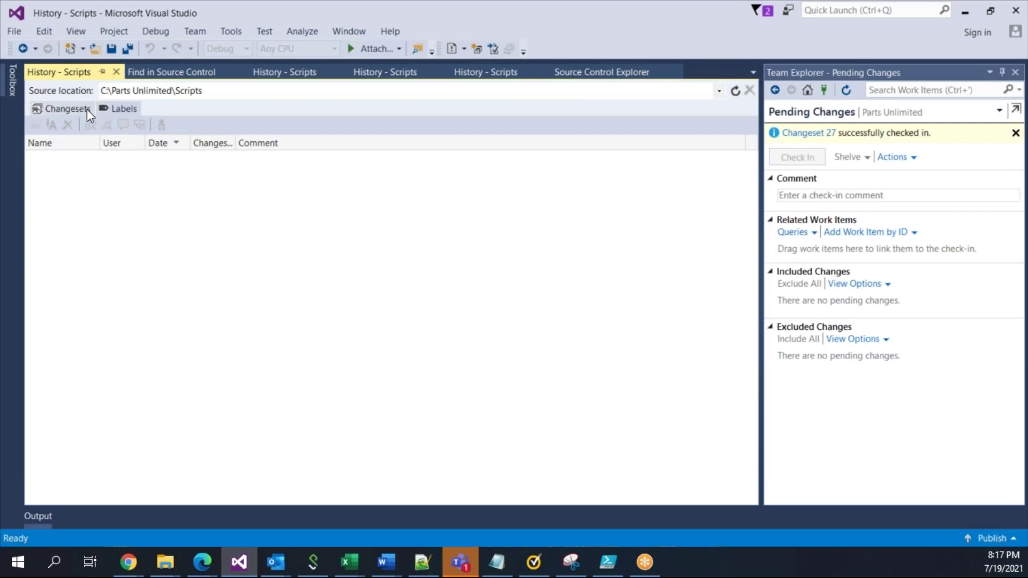
left_click(73, 110)
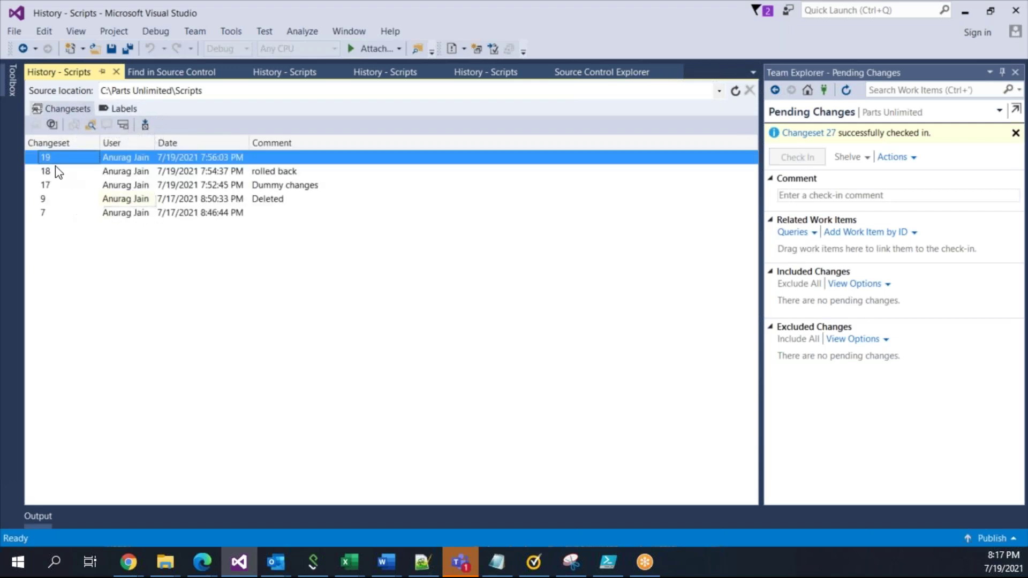
left_click(110, 108)
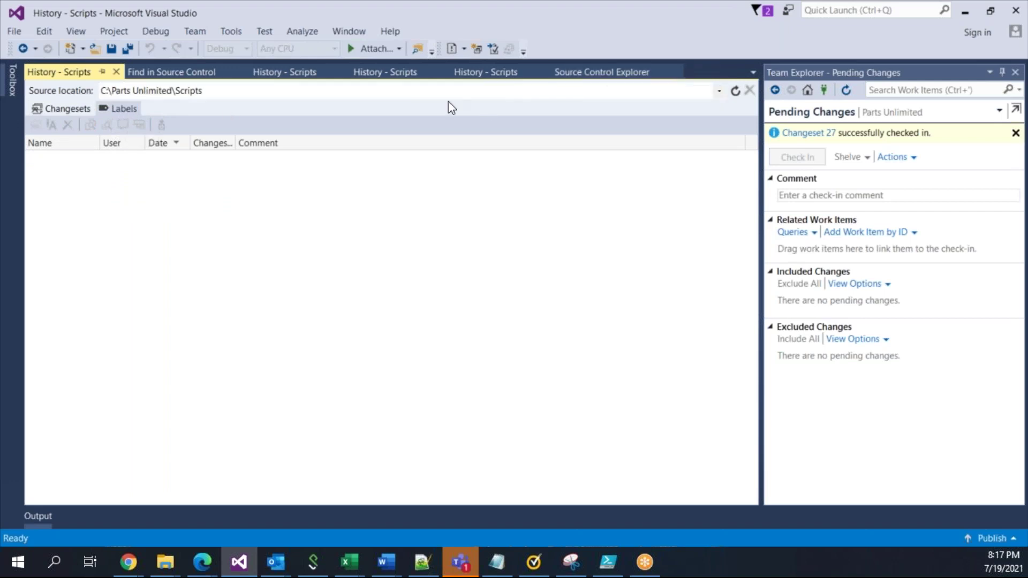
Apply a label named "Production Deploymnet" to the latest version of $/Parts Unlimited/Scripts and close the Output window.
left_click(592, 78)
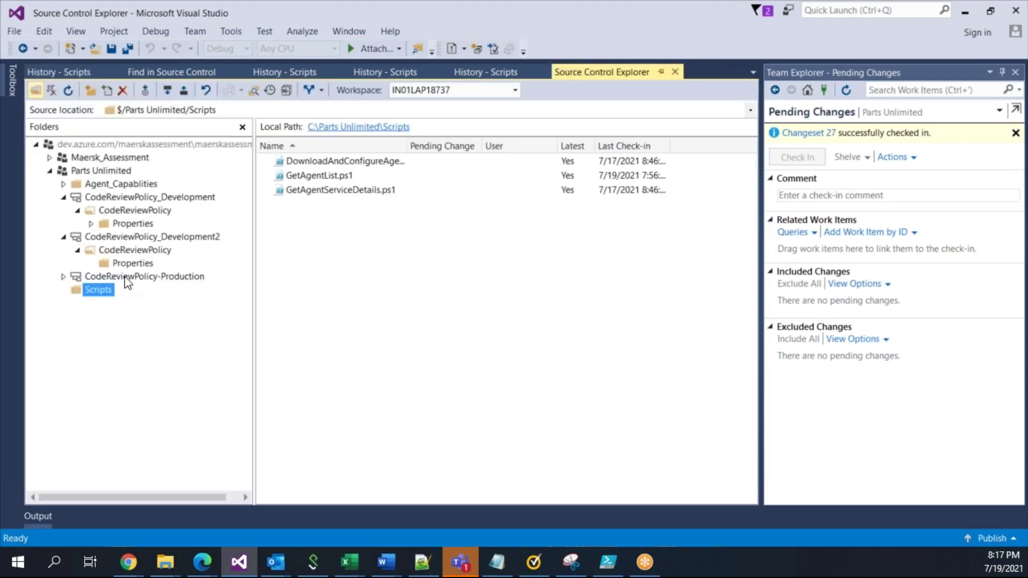
right_click(99, 290)
mouse_move(231, 271)
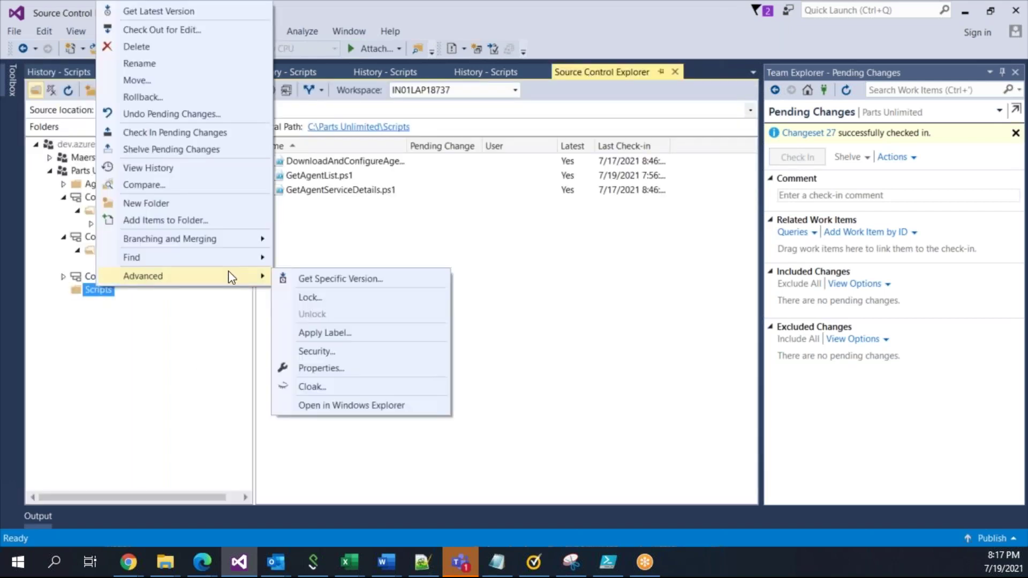
left_click(321, 333)
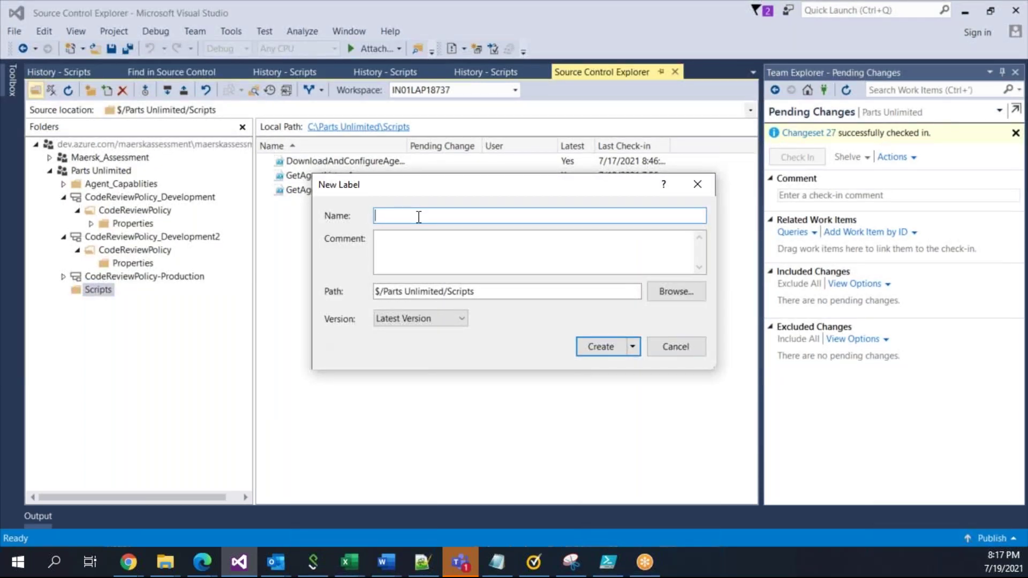
type("Production Deploymnet")
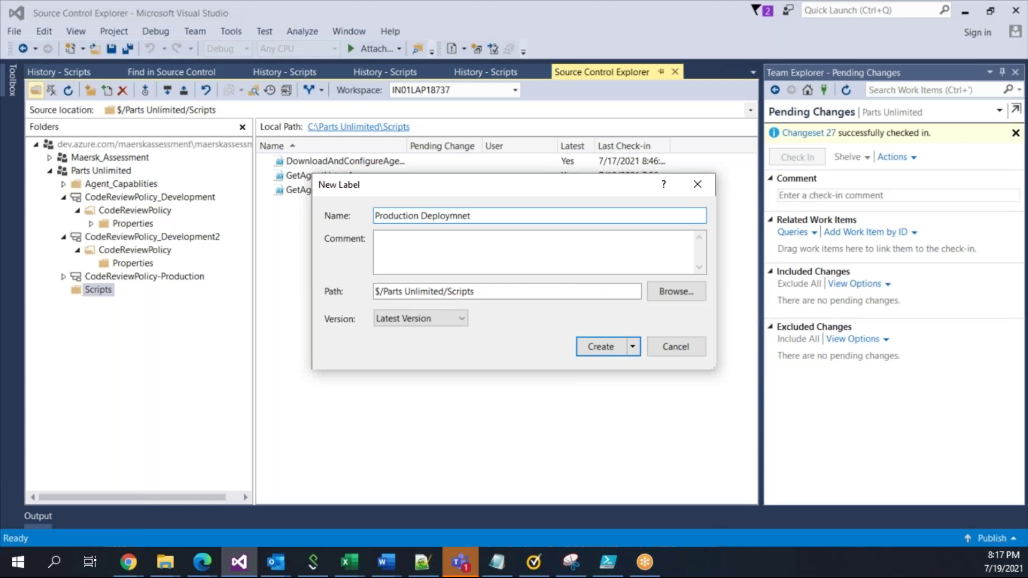
left_click(595, 348)
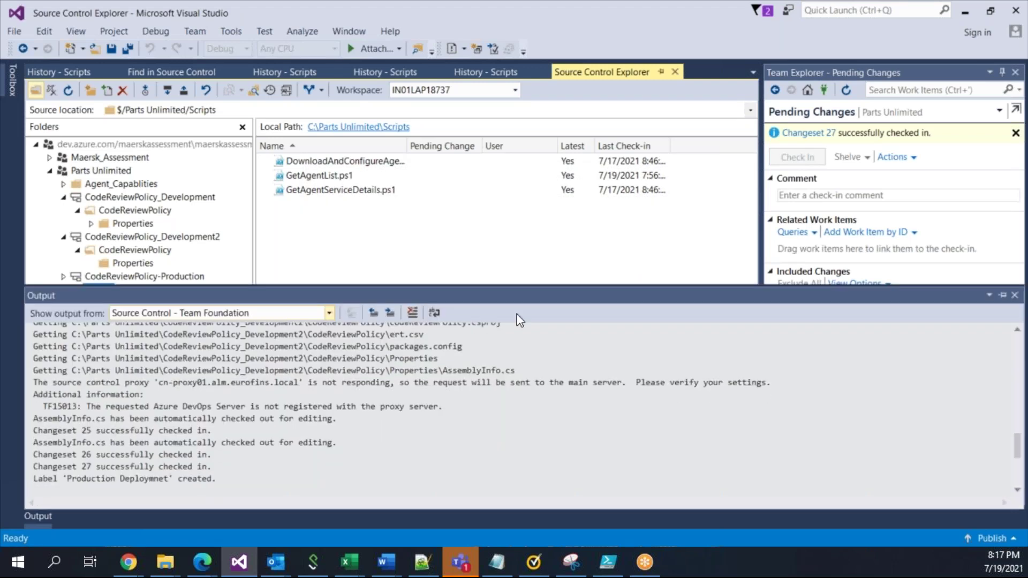
left_click(1014, 295)
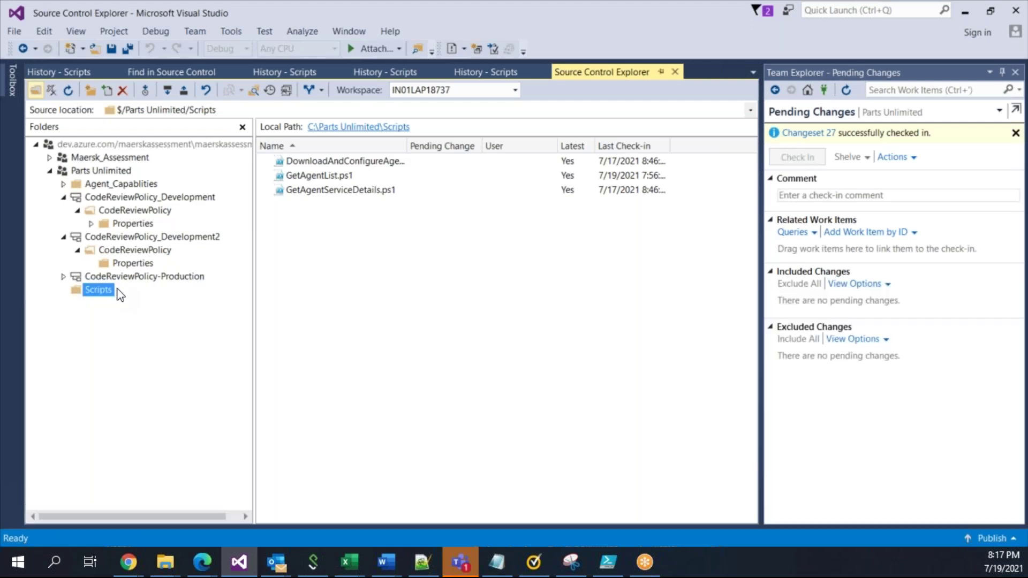
View the history of the Scripts folder, examine the "Production Deploymnet" label and its available actions, and close the history windows.
right_click(109, 290)
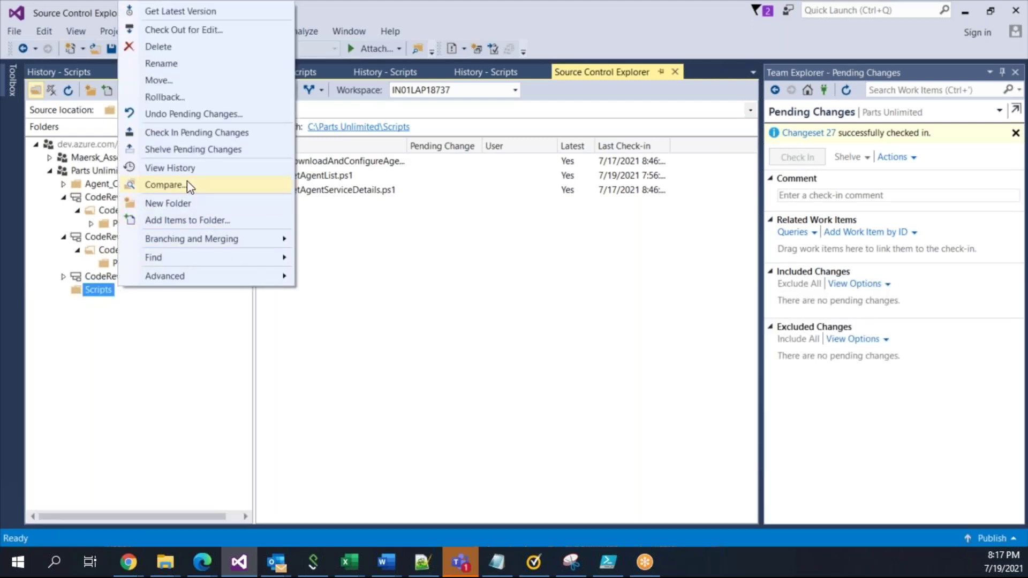
left_click(172, 168)
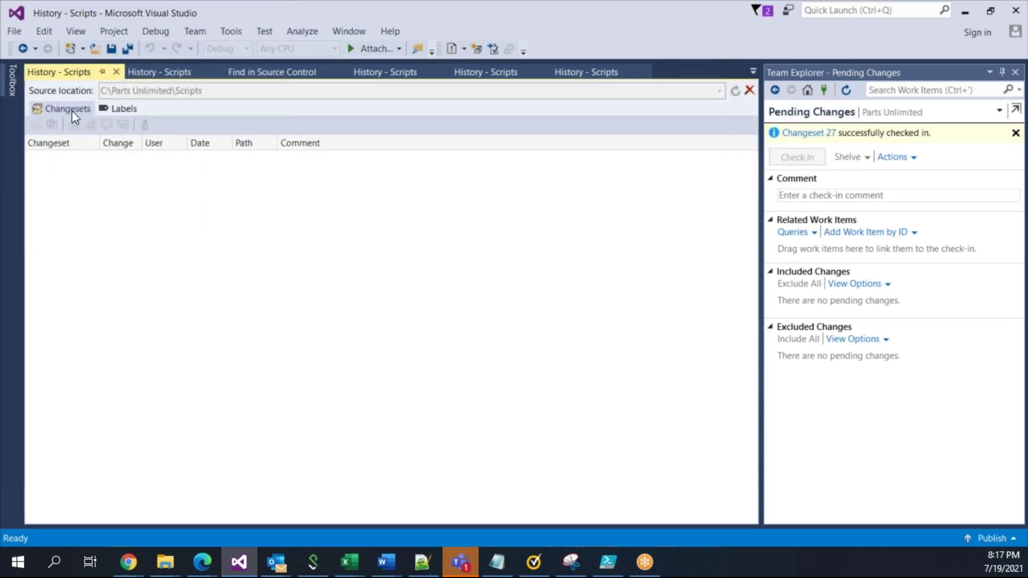
left_click(123, 108)
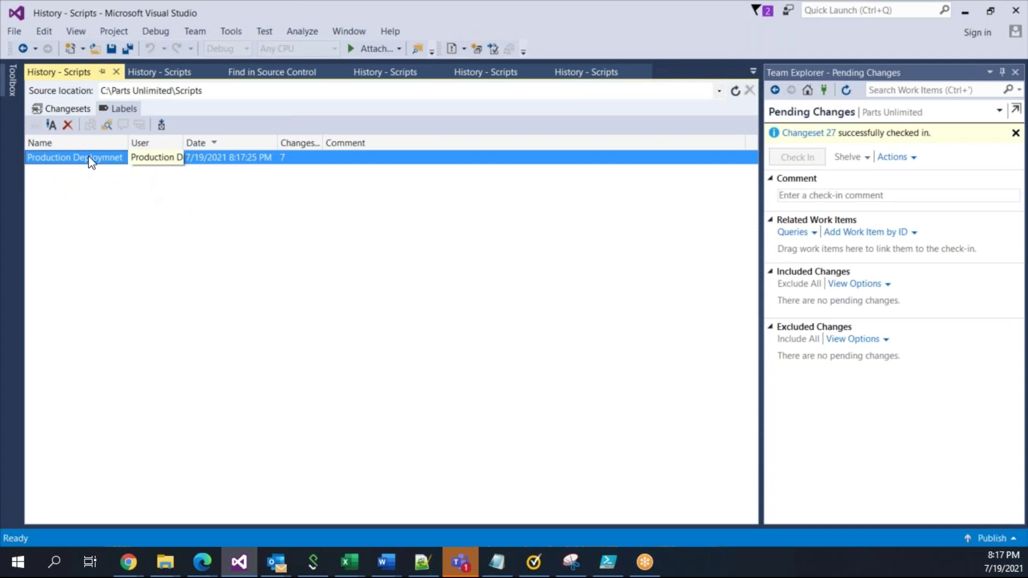
right_click(98, 157)
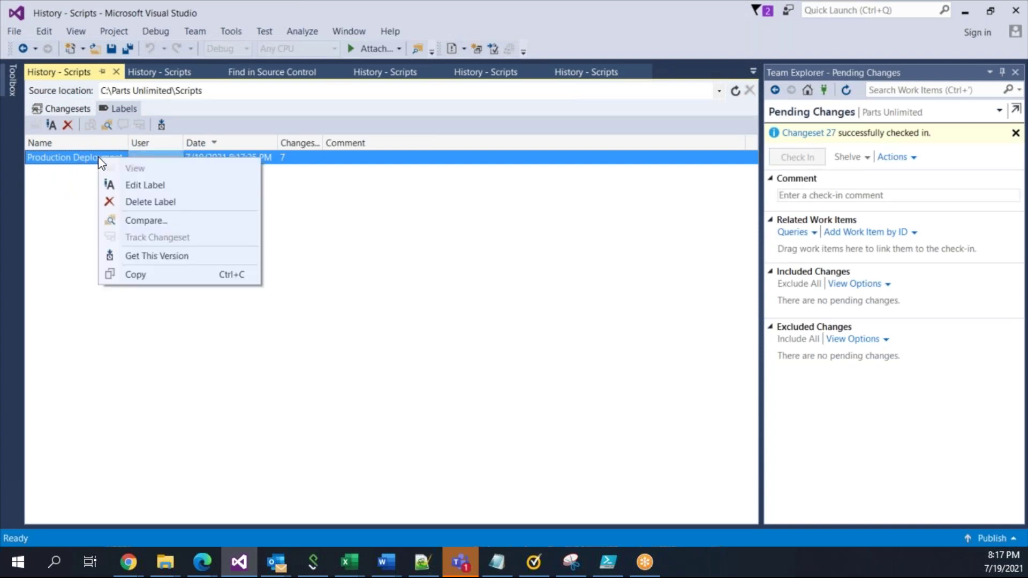
left_click(416, 230)
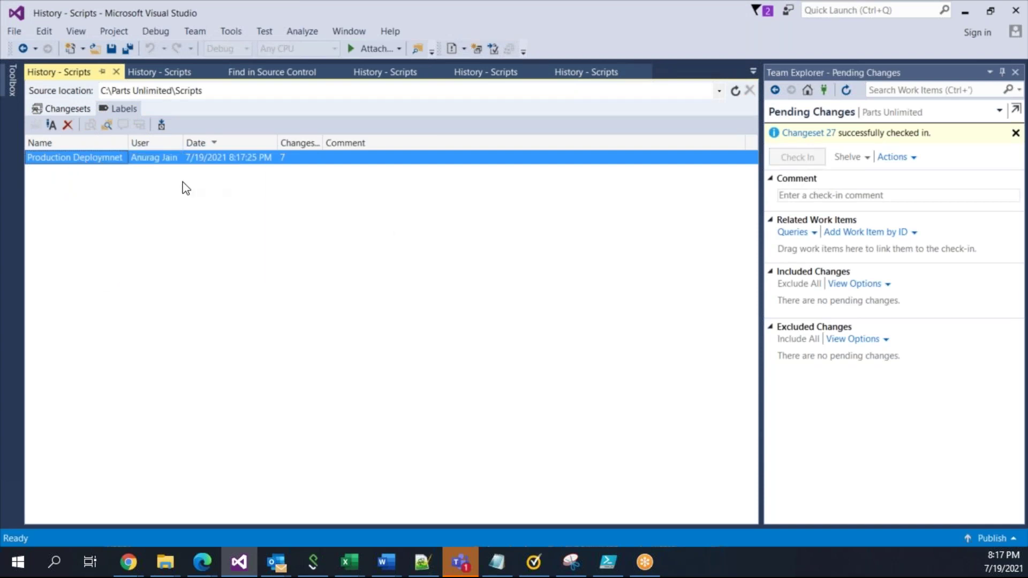
right_click(104, 160)
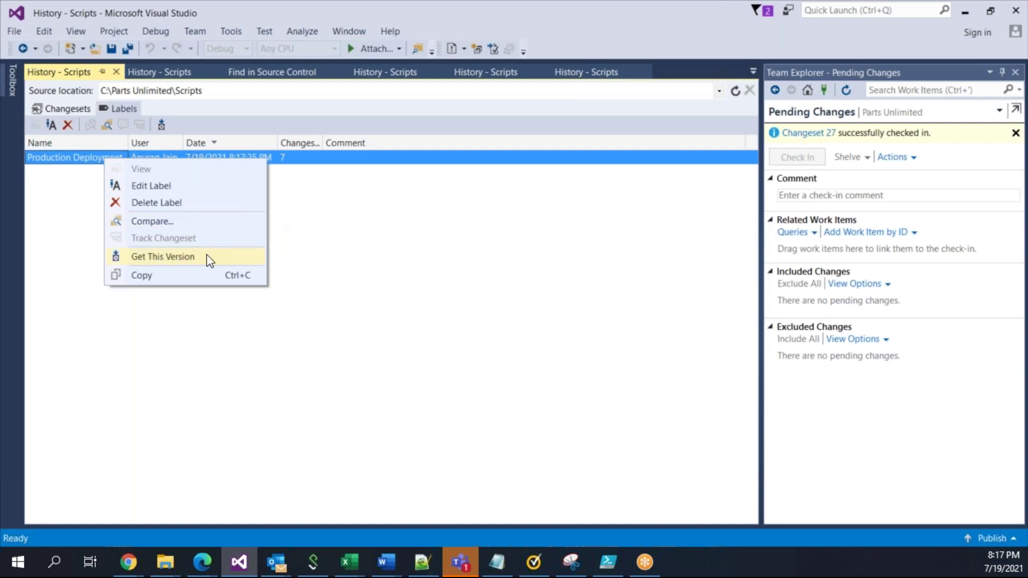
left_click(116, 72)
left_click(115, 72)
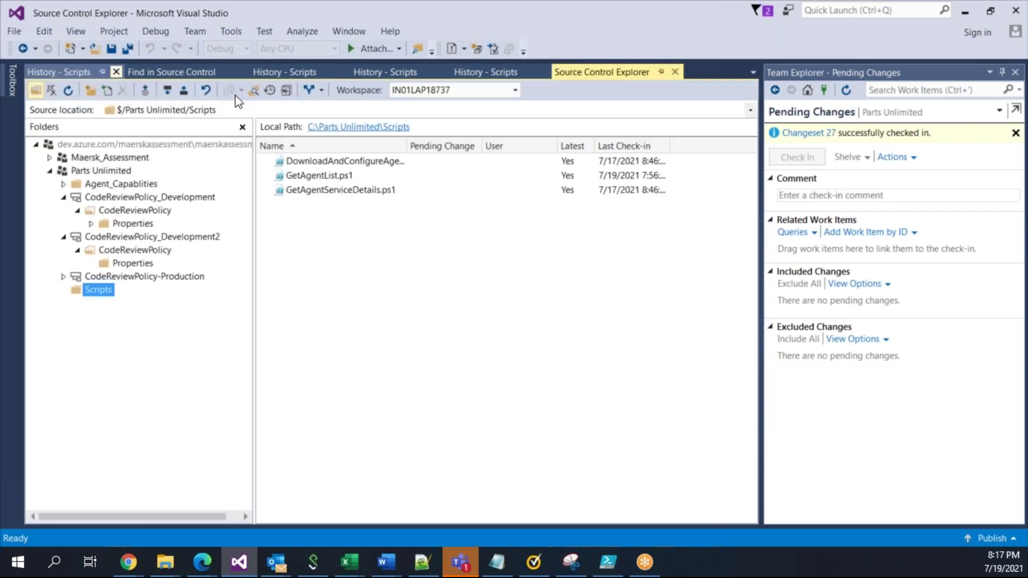
Examine the find and advanced options for the Scripts folder, open its security permissions, and close the permissions dialog.
right_click(100, 289)
mouse_move(208, 259)
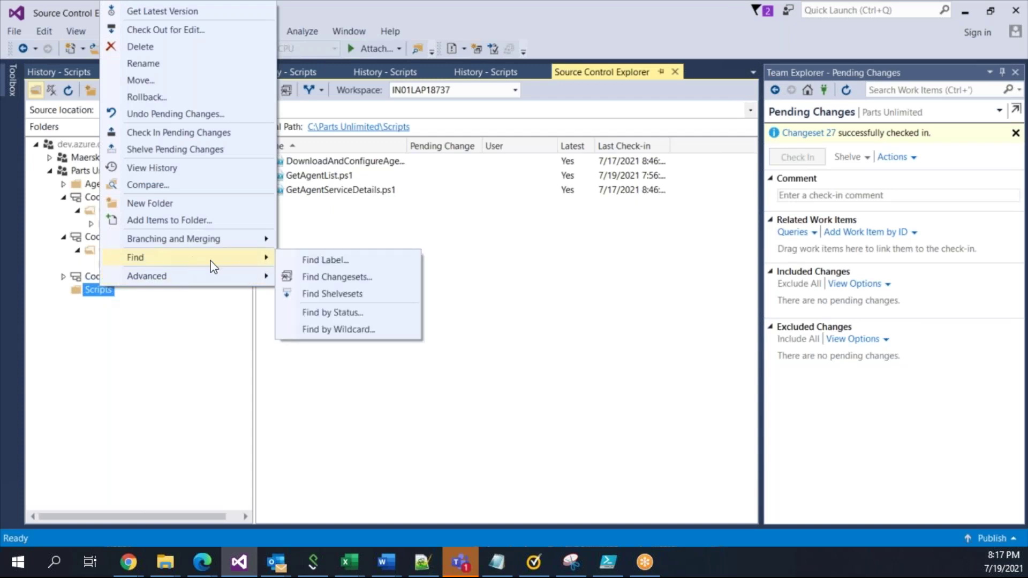
mouse_move(167, 276)
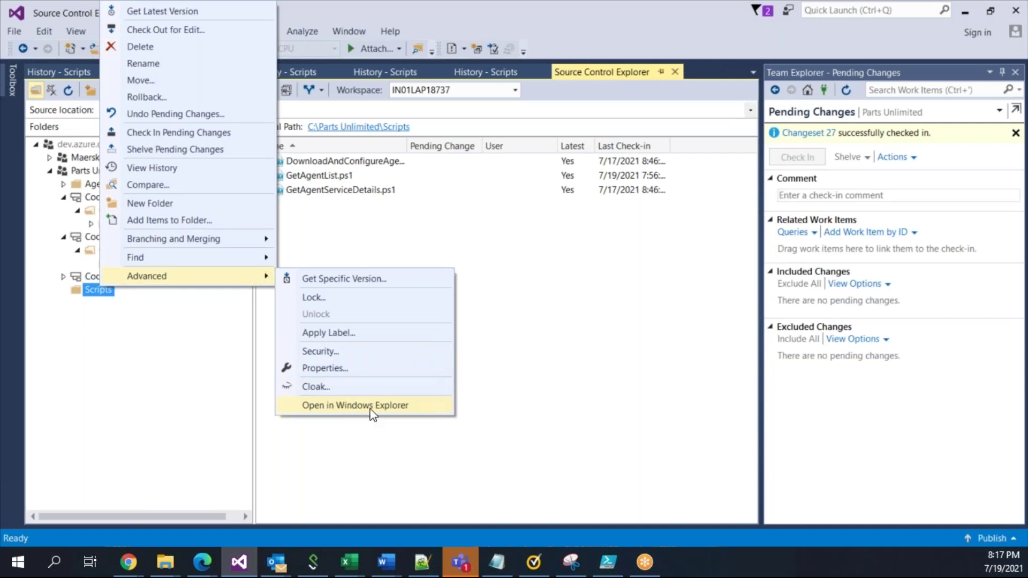
left_click(348, 353)
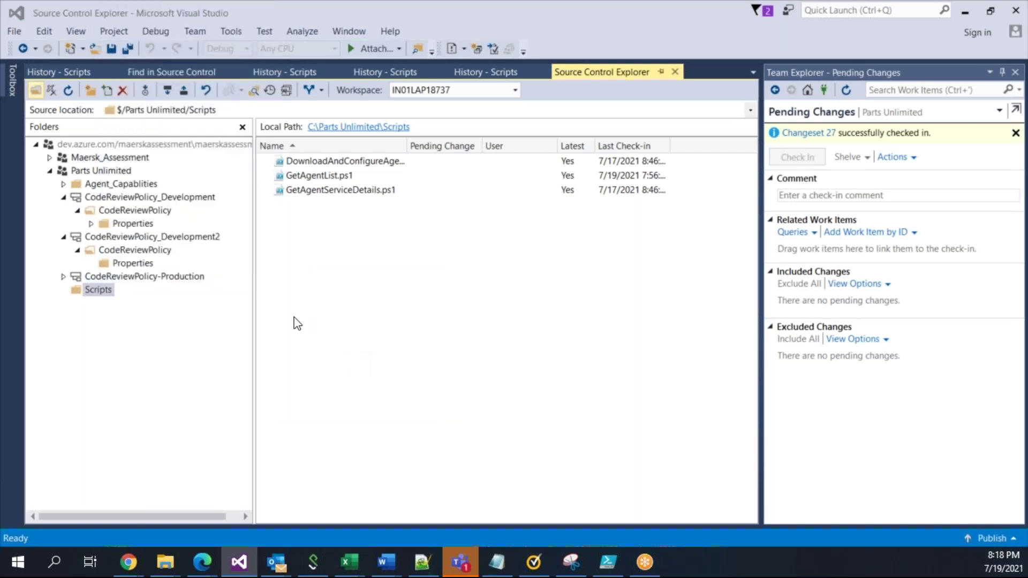
left_click_drag(217, 59, 365, 40)
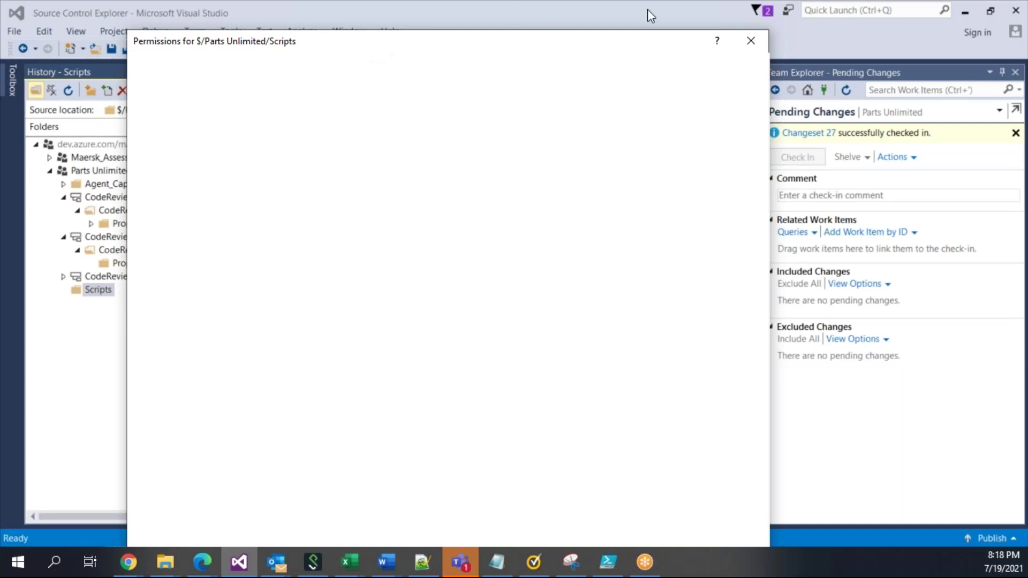
left_click(756, 48)
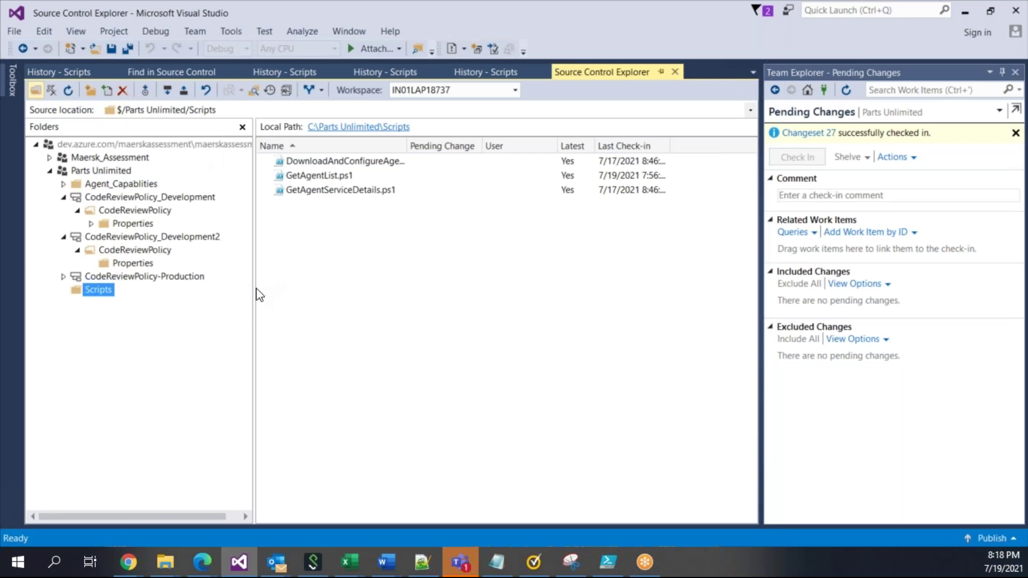
Widen the folder tree, select Parts Unlimited, and collapse the CodeReviewPolicy_Development and CodeReviewPolicy_Development2 branches.
mouse_move(254, 291)
left_mouse_down()
mouse_move(240, 291)
mouse_move(272, 290)
left_mouse_up()
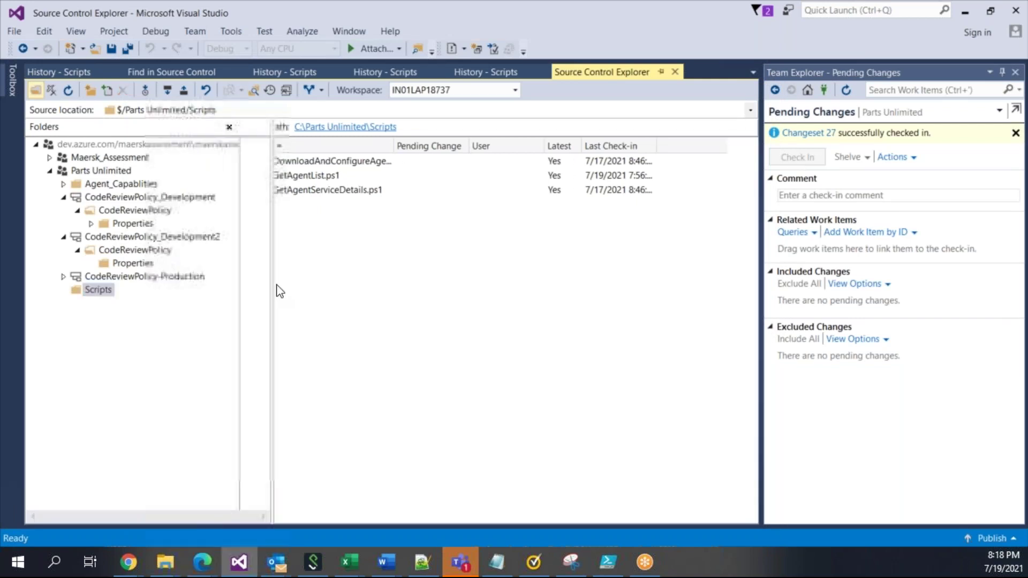
left_click(82, 249)
left_click(82, 249)
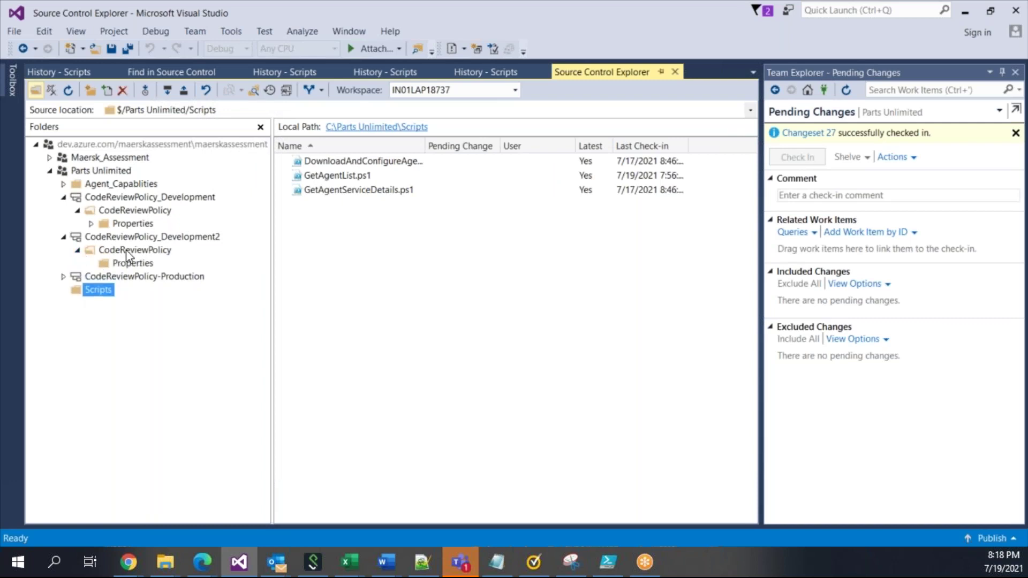
left_click(91, 223)
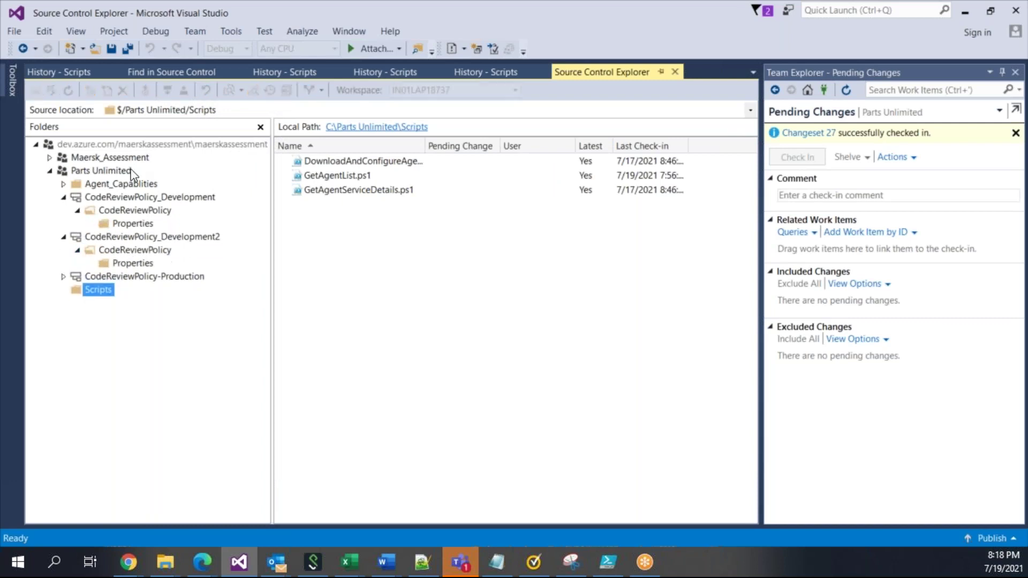
left_click(102, 170)
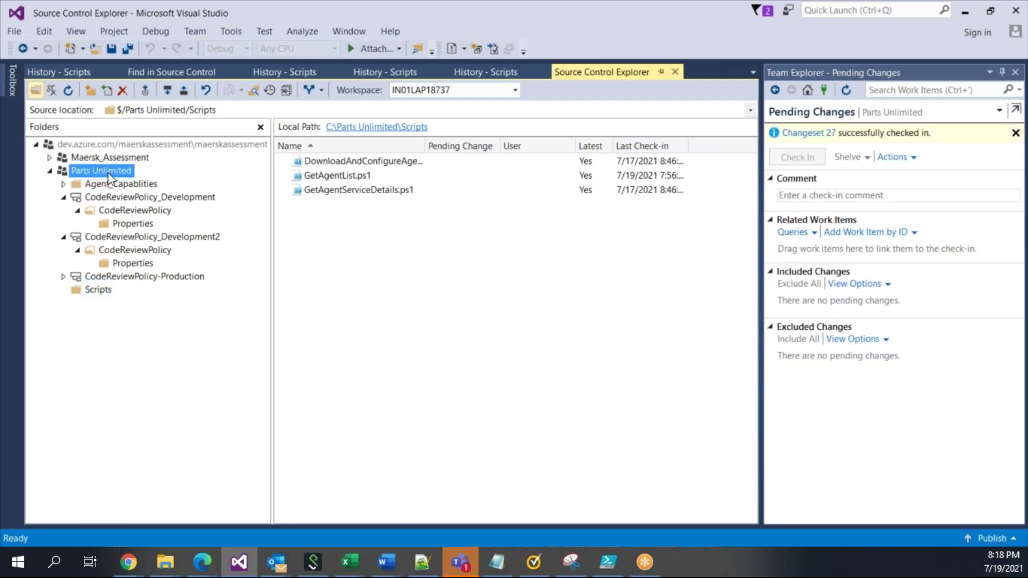
left_click(63, 198)
left_click(64, 210)
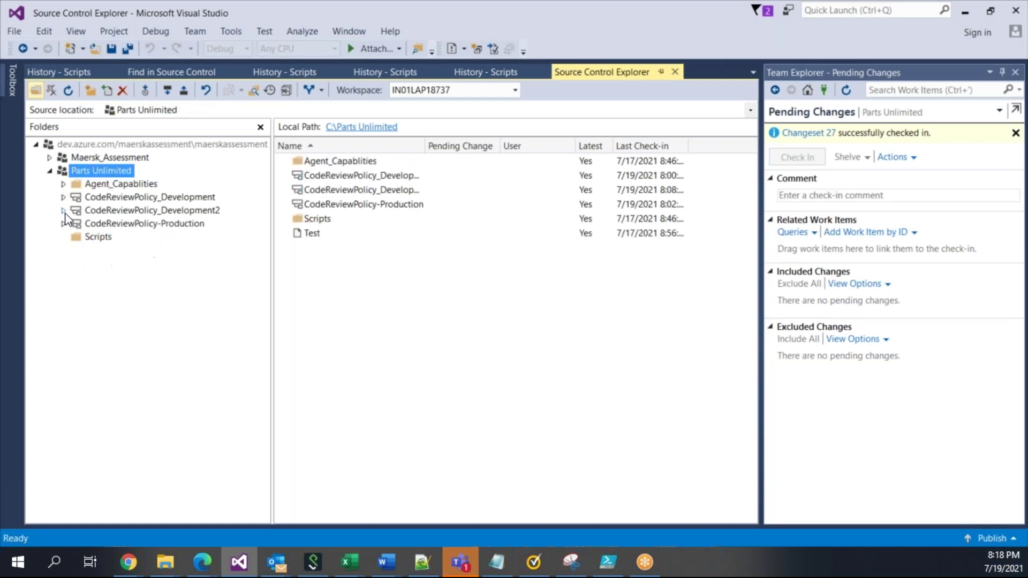
Open the security permissions of the CodeReviewPolicy_Development branch and close the dialog without changing anything.
right_click(127, 200)
left_click(114, 196)
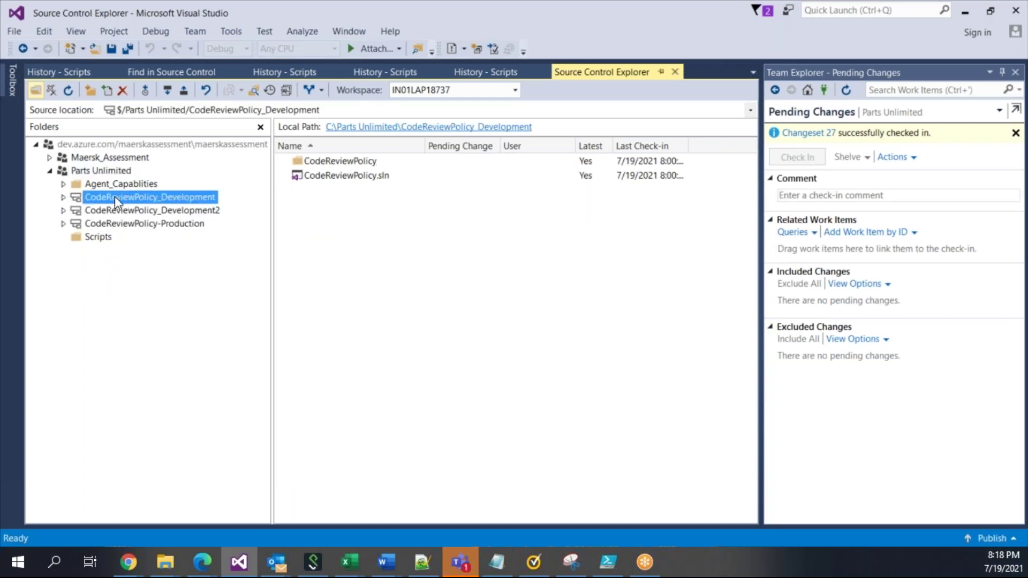
right_click(115, 196)
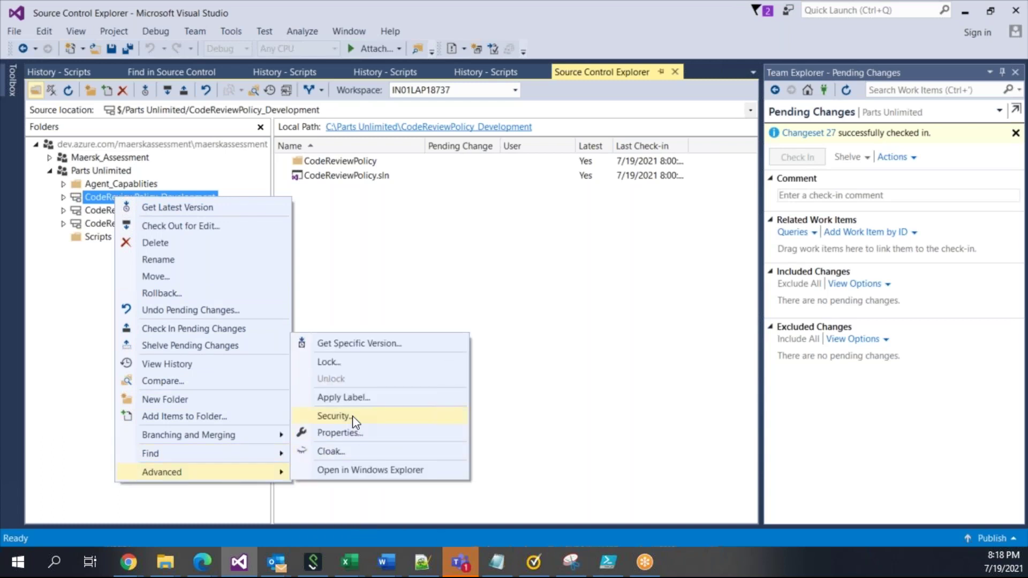
left_click(333, 416)
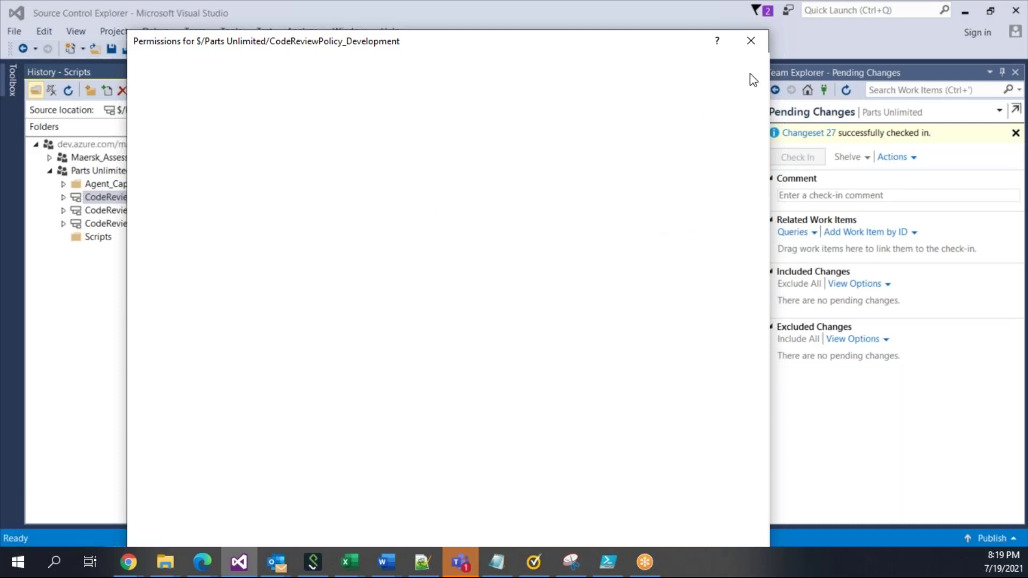
left_click(756, 43)
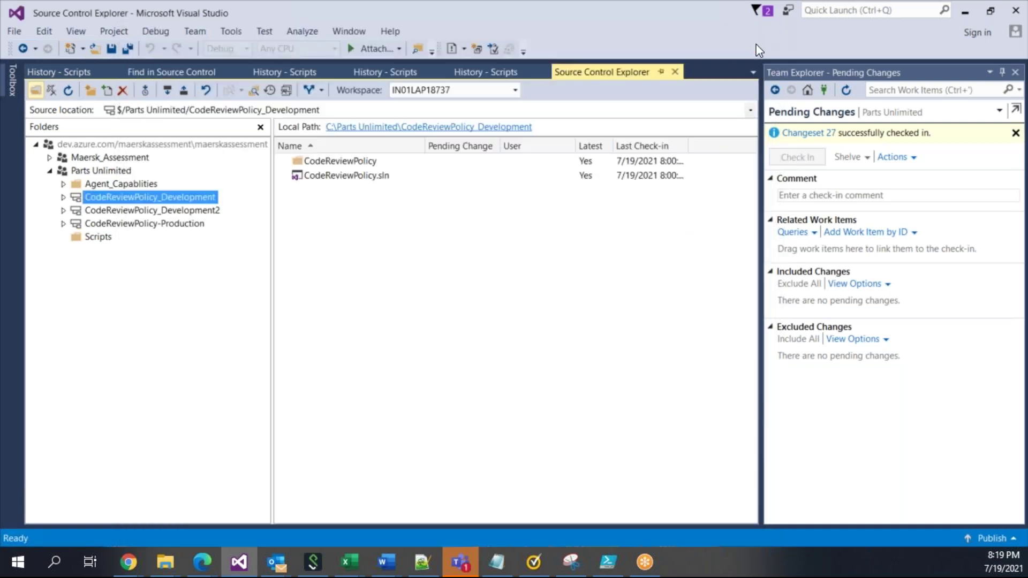
View the general properties of the CodeReviewPolicy_Development branch and cancel the dialog.
right_click(150, 201)
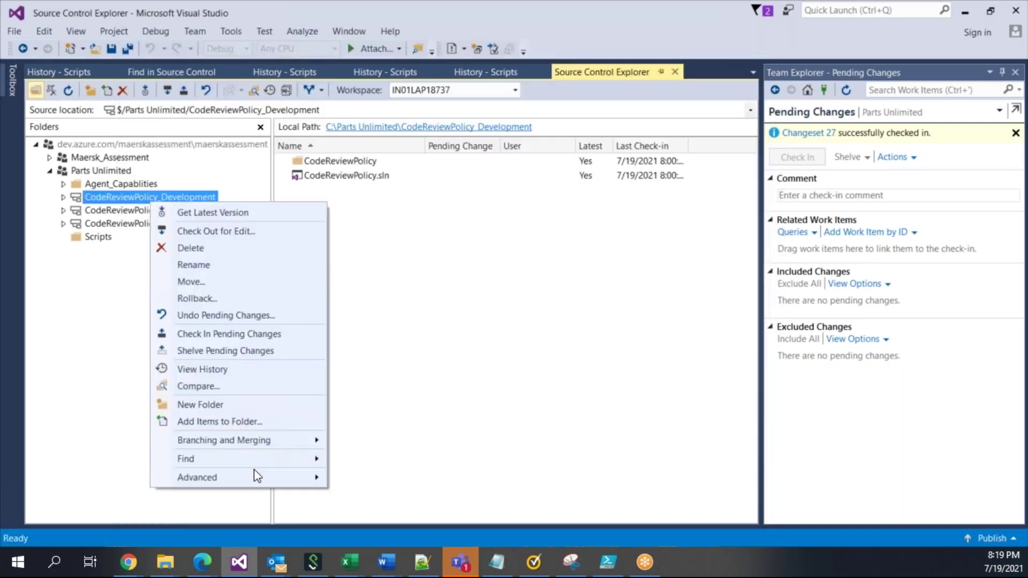
mouse_move(263, 475)
left_click(364, 439)
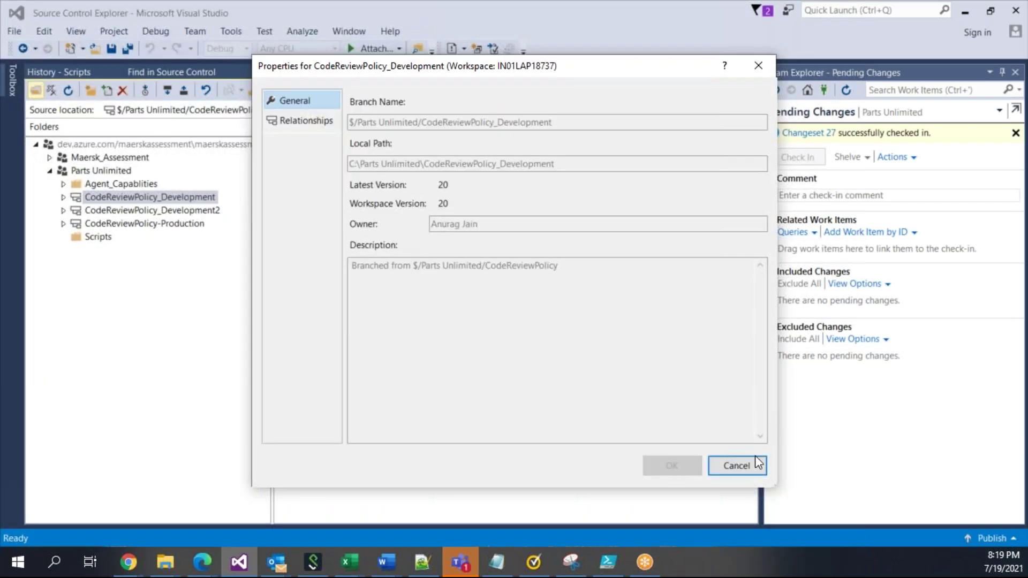
left_click(741, 466)
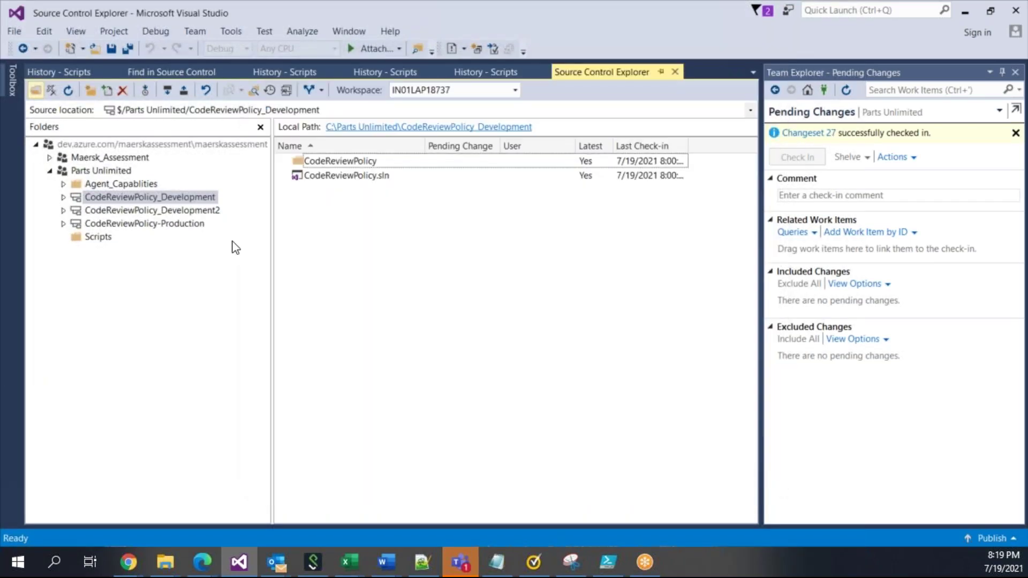
Reopen the CodeReviewPolicy_Development permissions, open their online help page and minimize the browser, and close the permissions dialog.
right_click(189, 203)
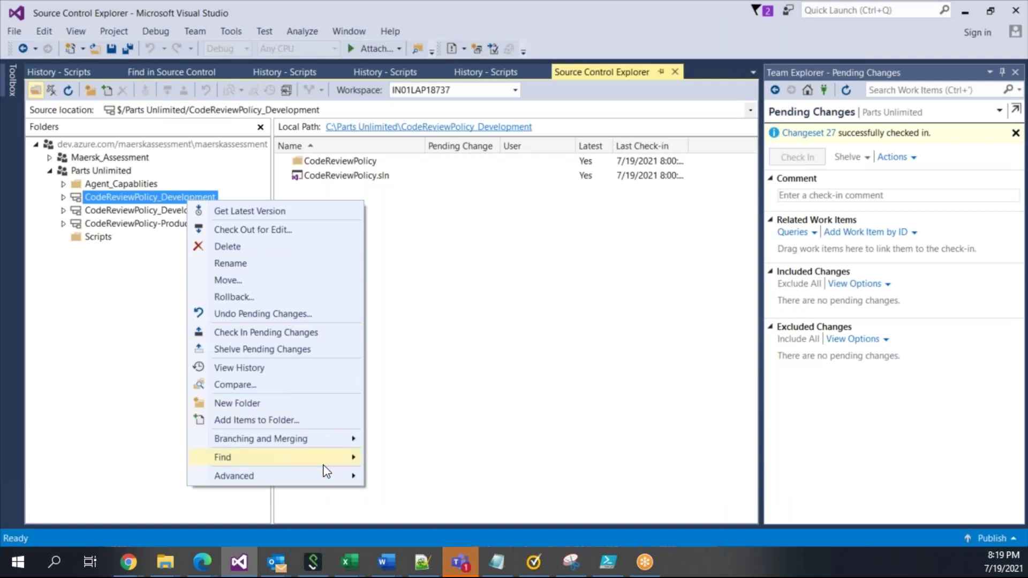
mouse_move(320, 474)
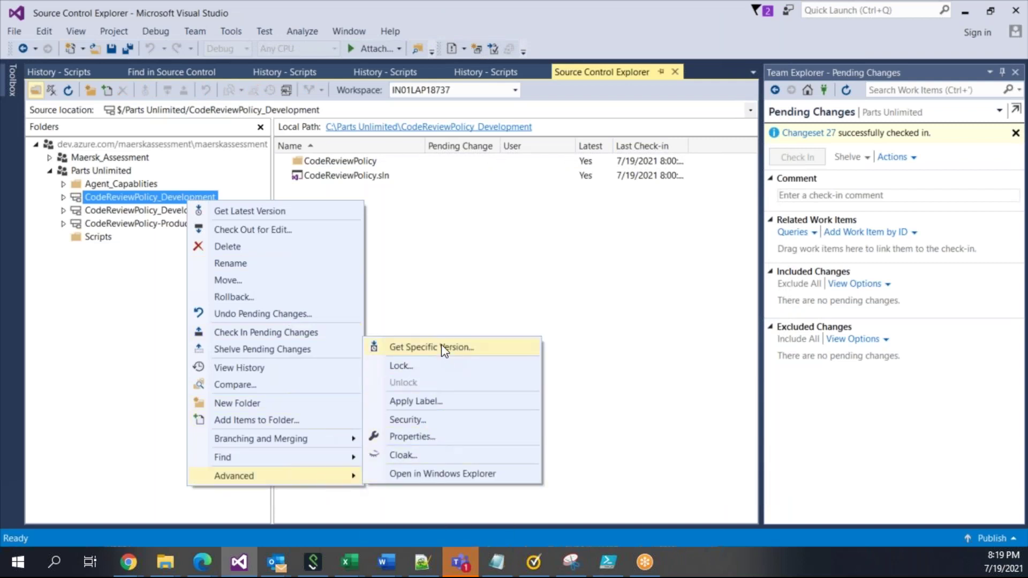
left_click(416, 421)
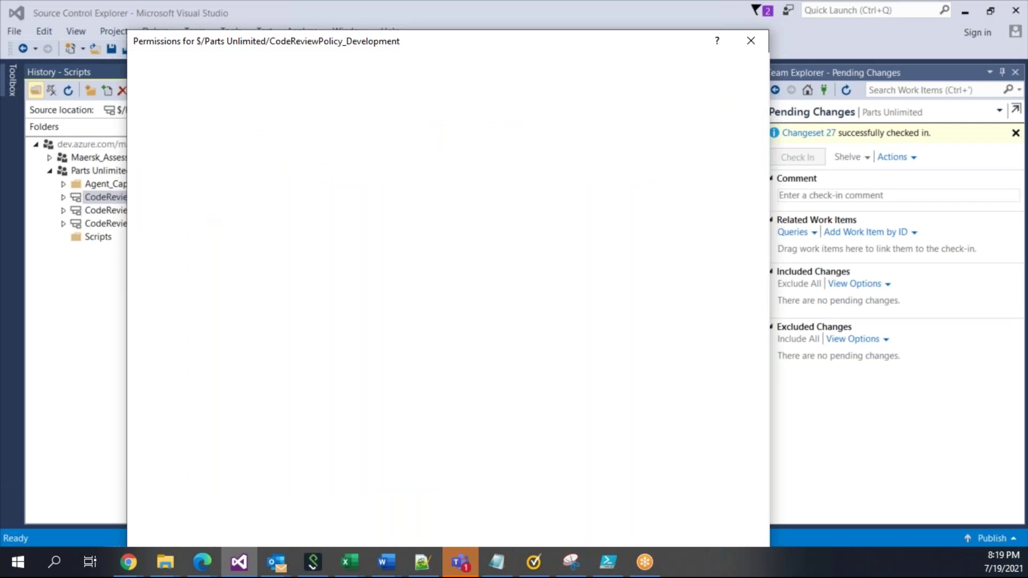
left_click(716, 45)
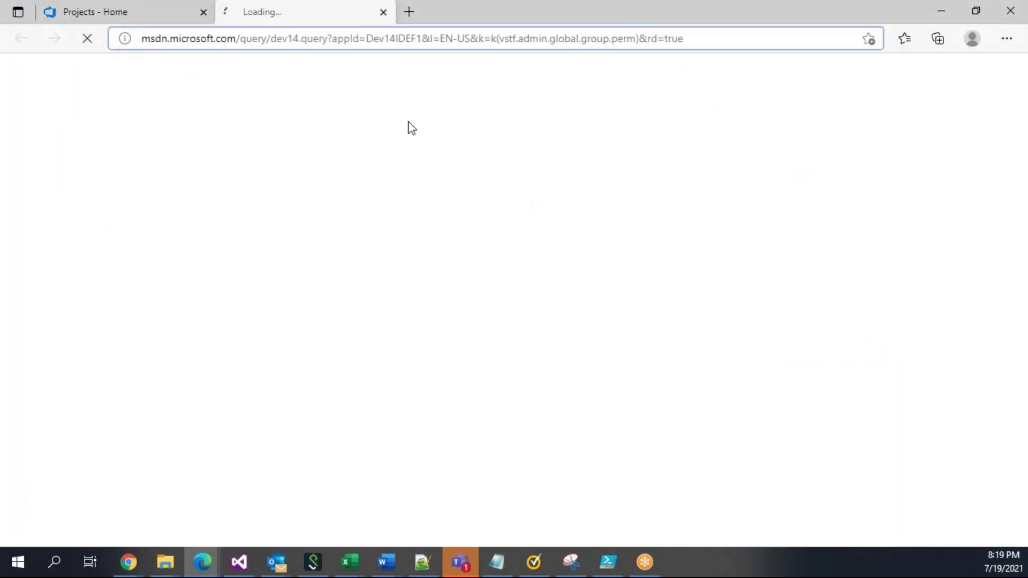
left_click(942, 10)
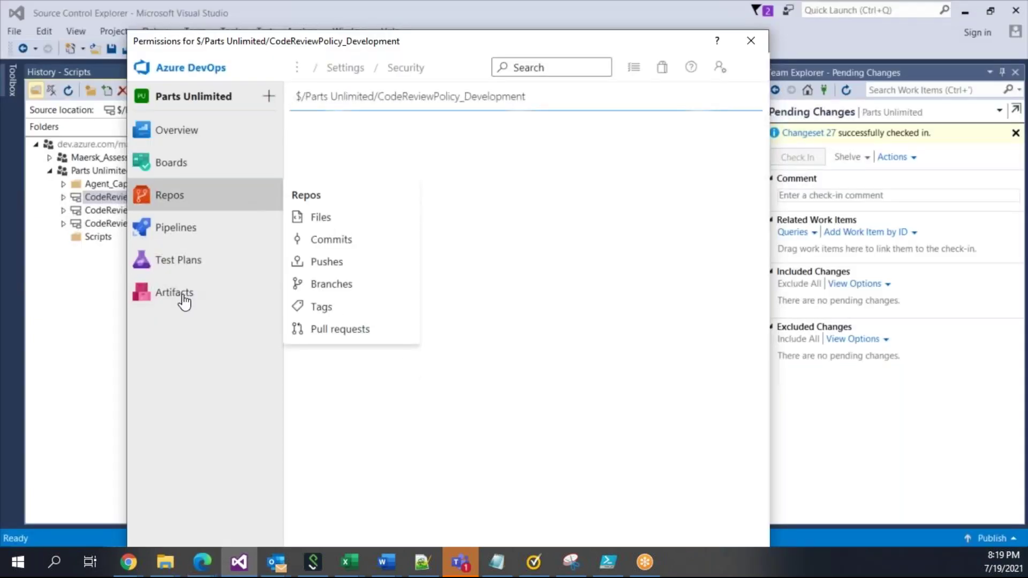
mouse_move(189, 199)
left_click(749, 37)
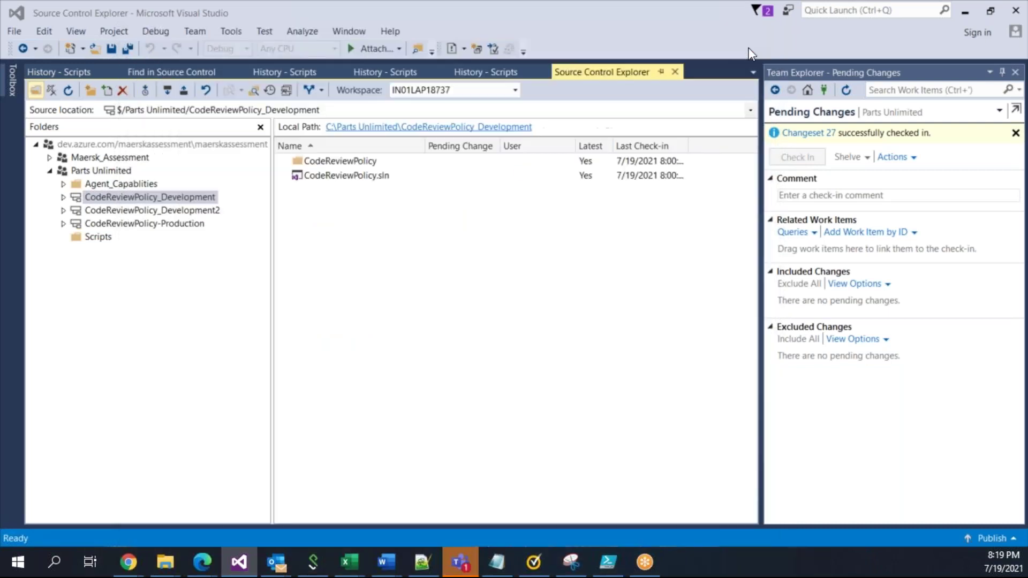
Open the security permissions of CodeReviewPolicy_Development and set the Check in permission to Deny for the Build Administrators group.
right_click(169, 199)
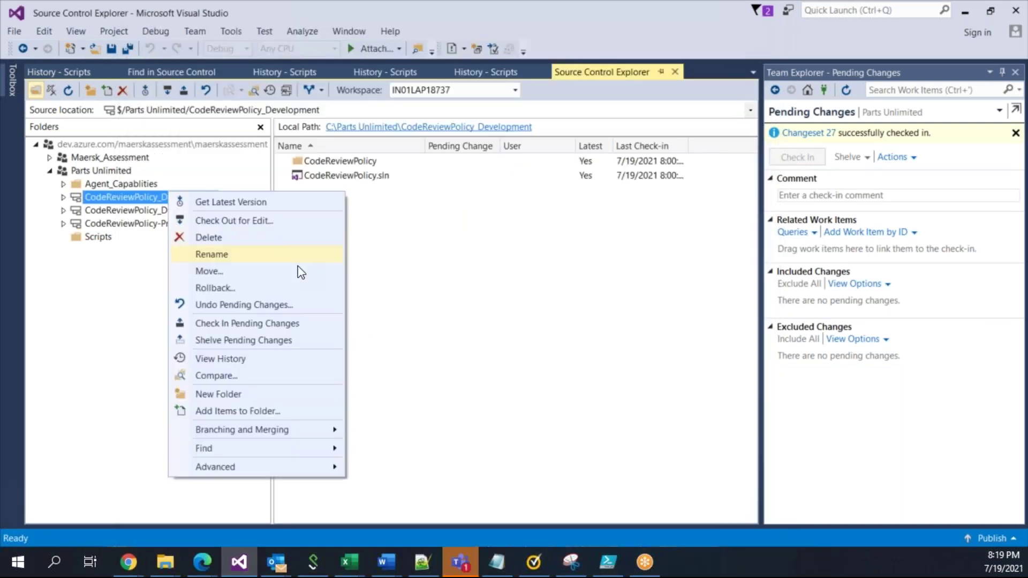
mouse_move(270, 474)
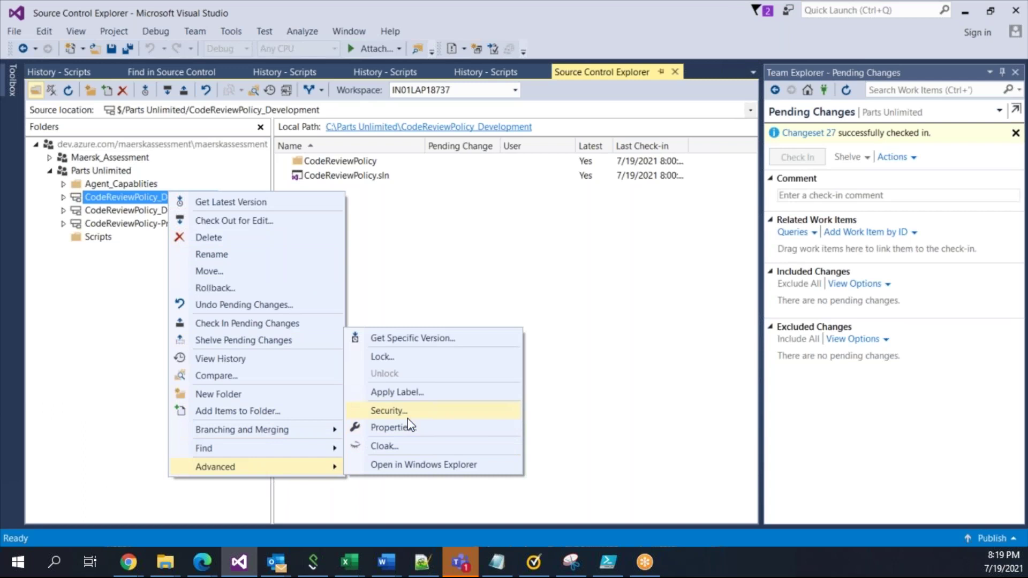
left_click(386, 411)
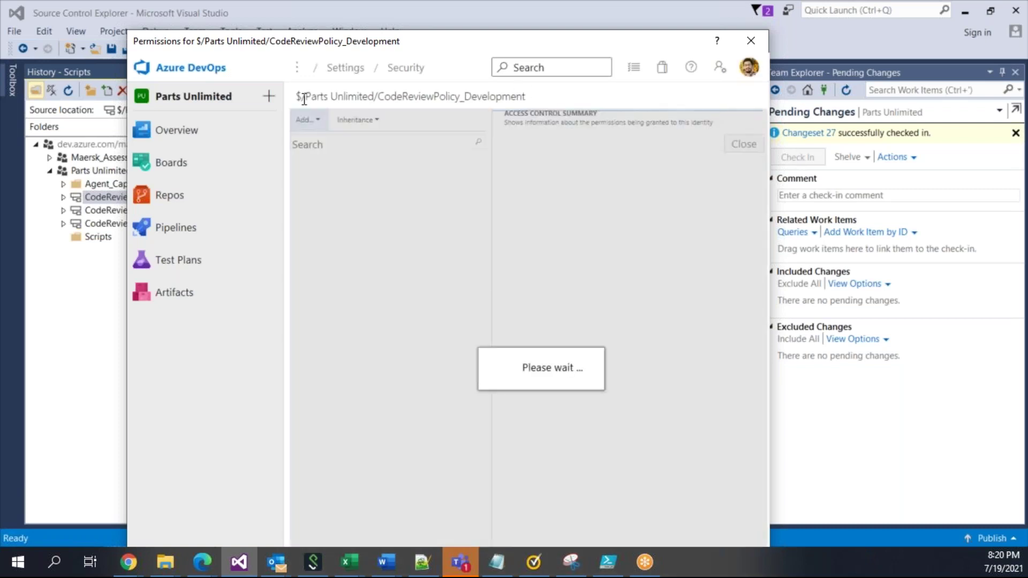
left_click_drag(297, 97, 520, 88)
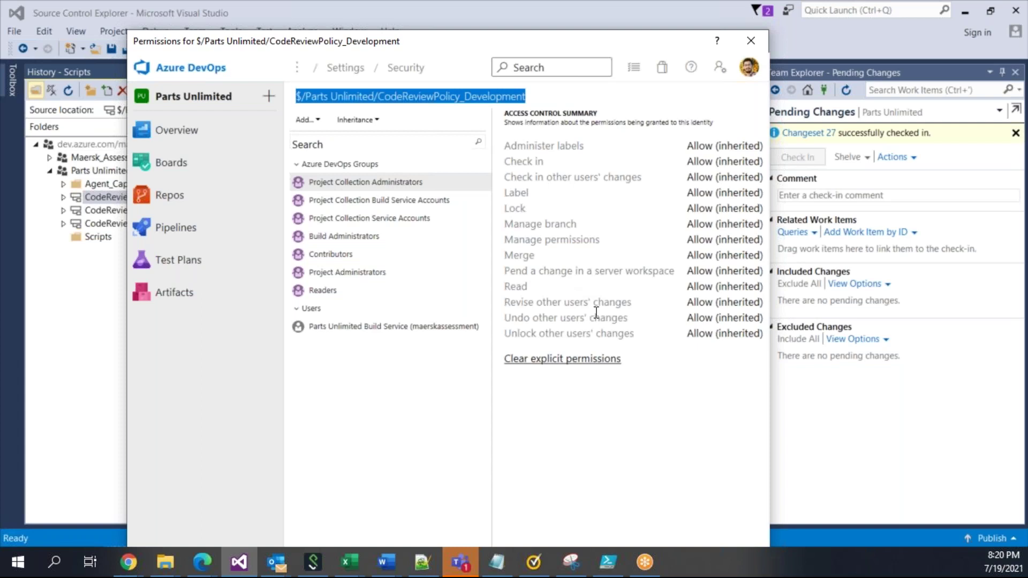
left_click(354, 238)
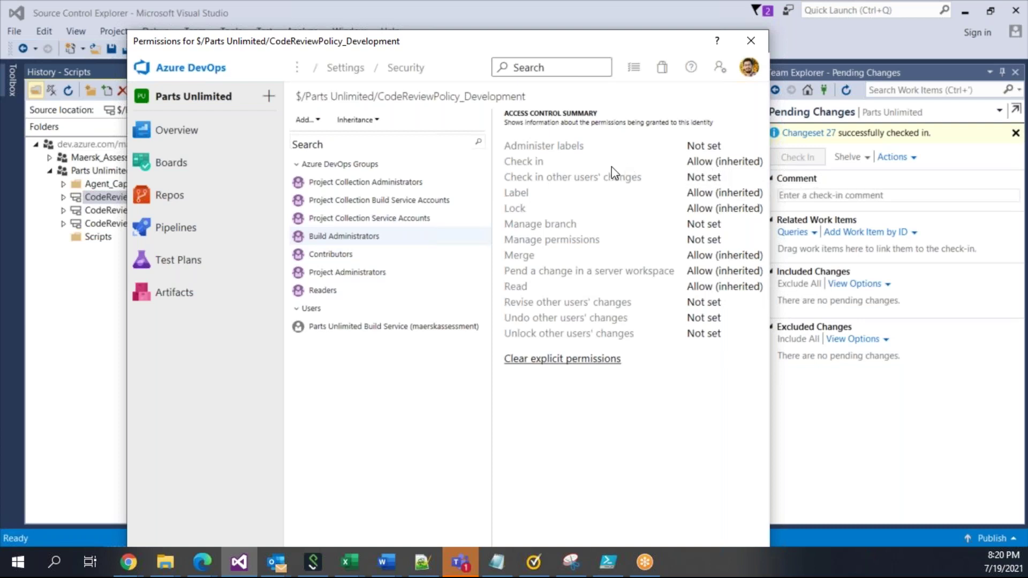
left_click(709, 161)
left_click(706, 162)
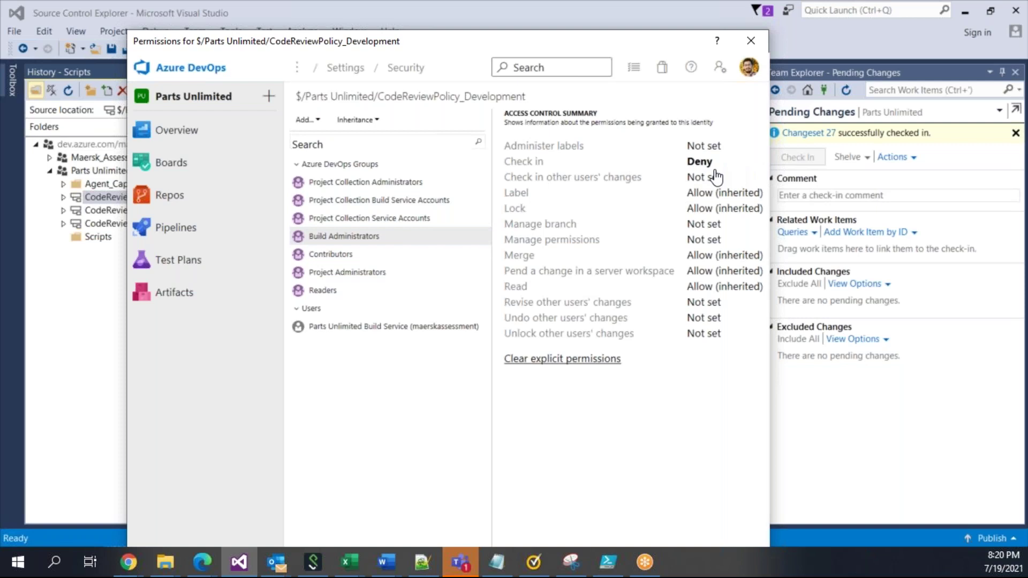